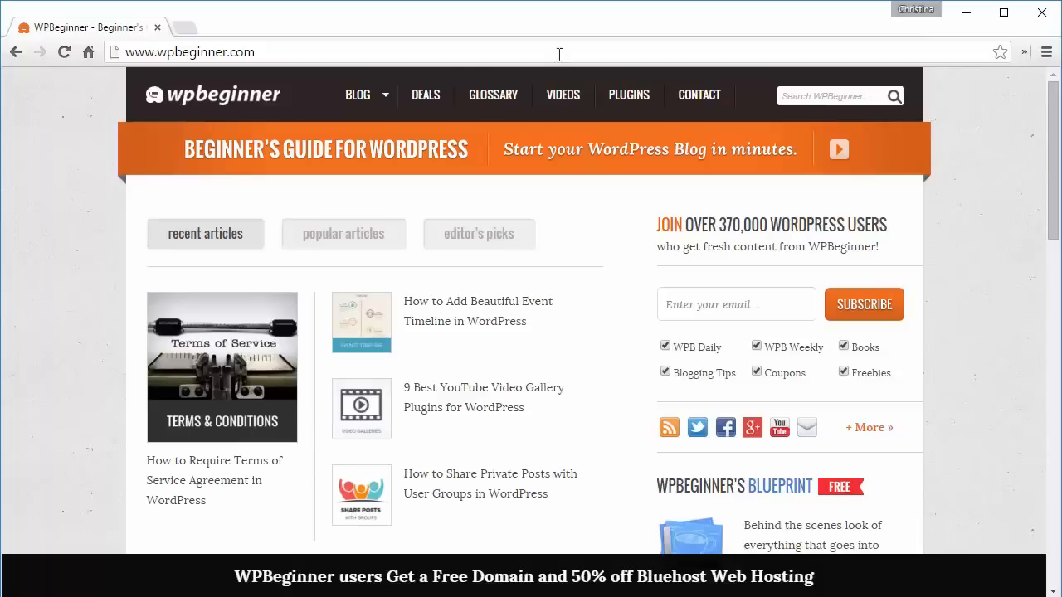
- Open the HostGator Coupon from the hosting section of WPBeginner's deals
left_click(419, 96)
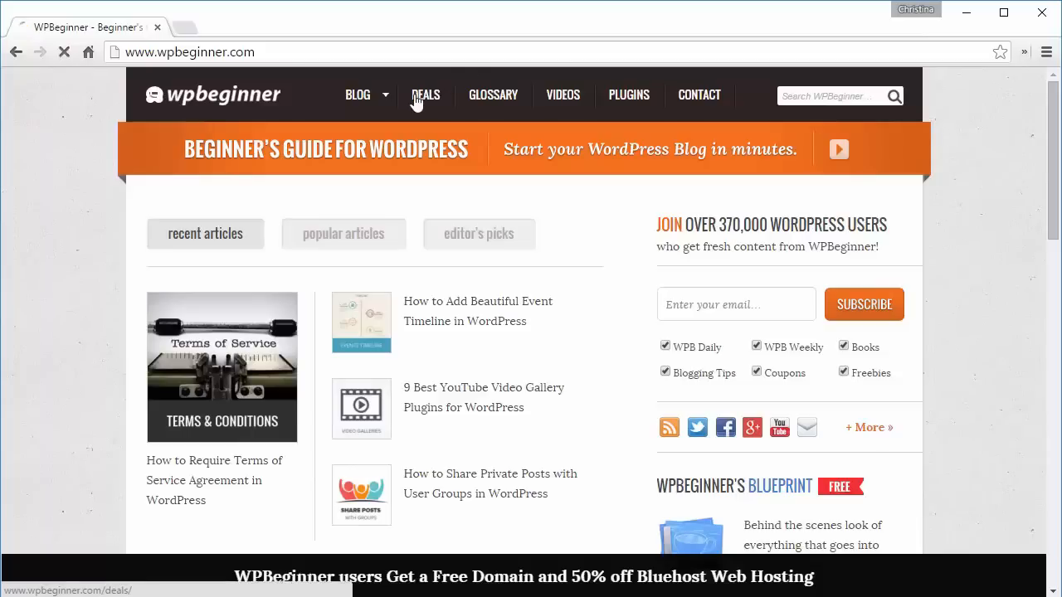
left_click(248, 466)
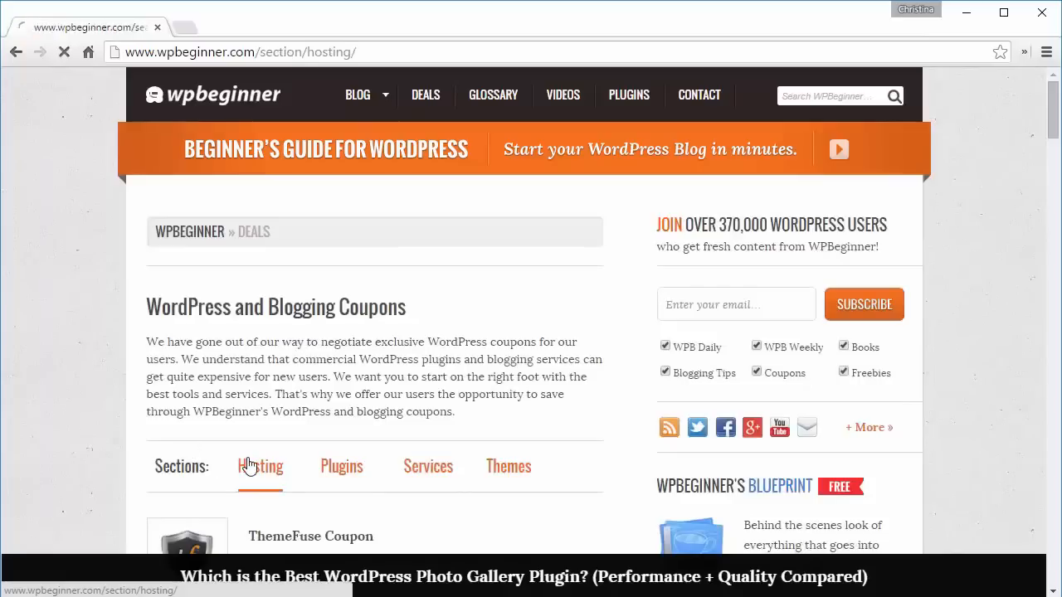
scroll(74, 453, "down", 2)
scroll(75, 453, "down", 15)
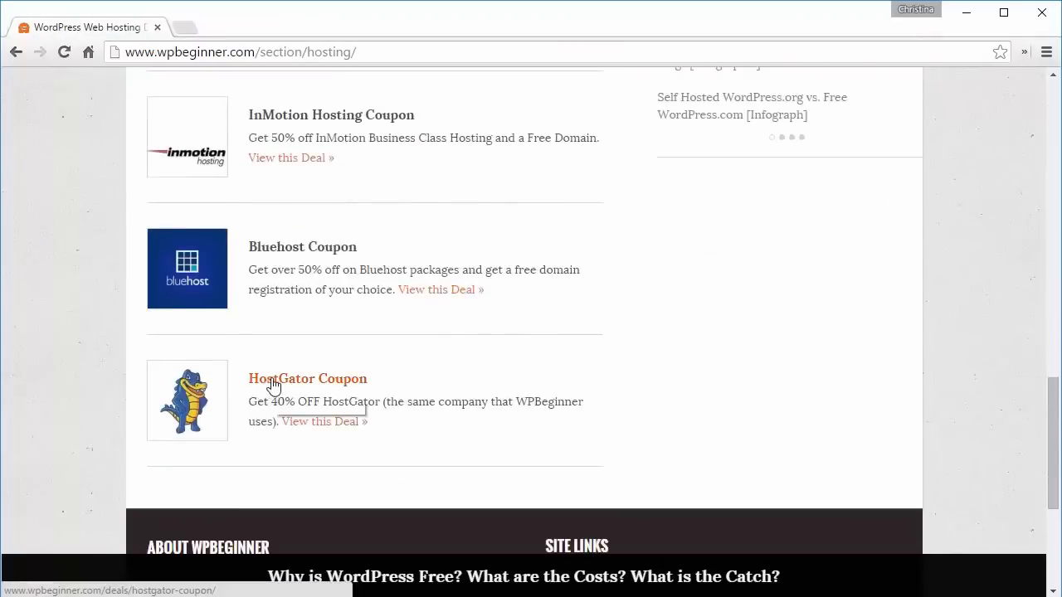
left_click(272, 384)
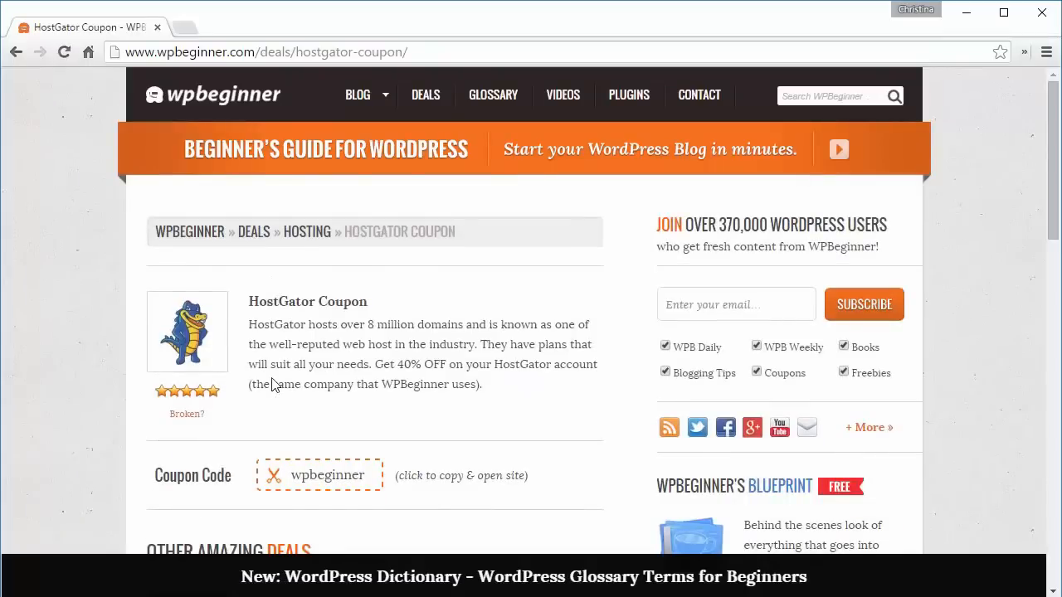
- Copy the coupon code wpbeginner, open the HostGator offer, and start the site signup order form
left_click(316, 478)
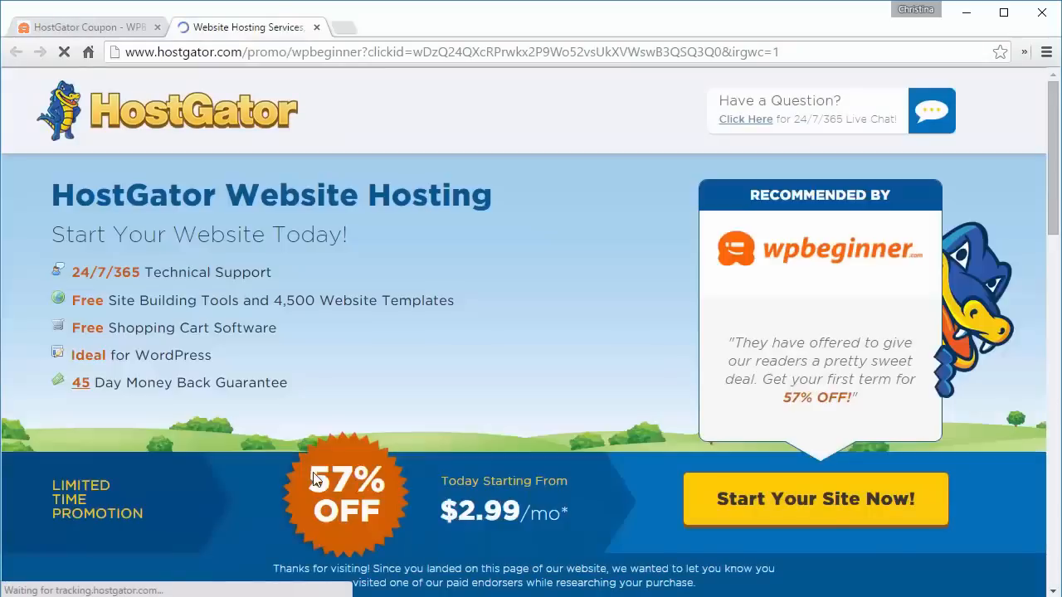
left_click(819, 504)
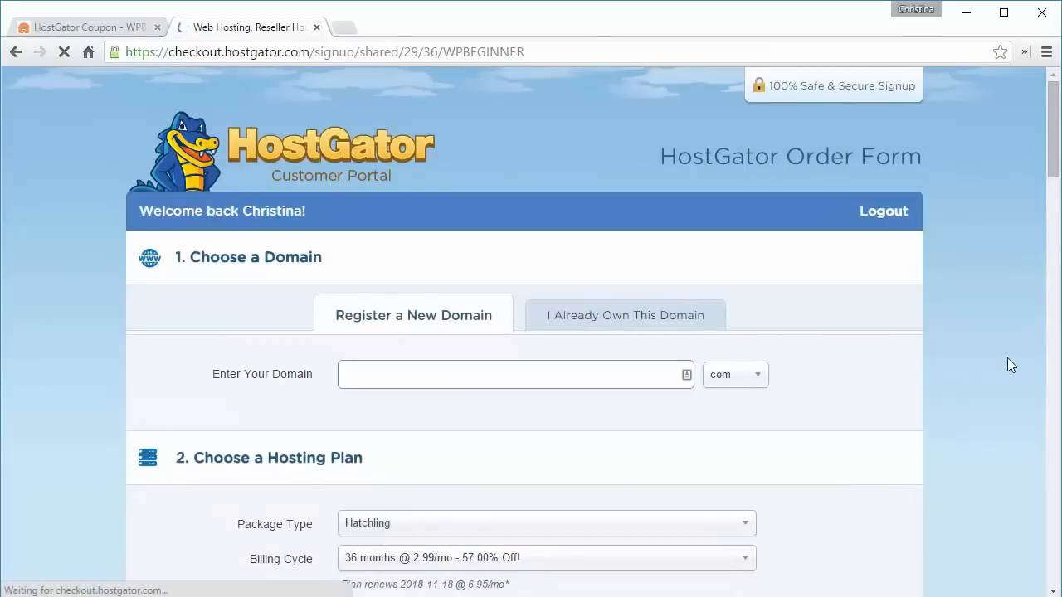
scroll(799, 199, "down", 2)
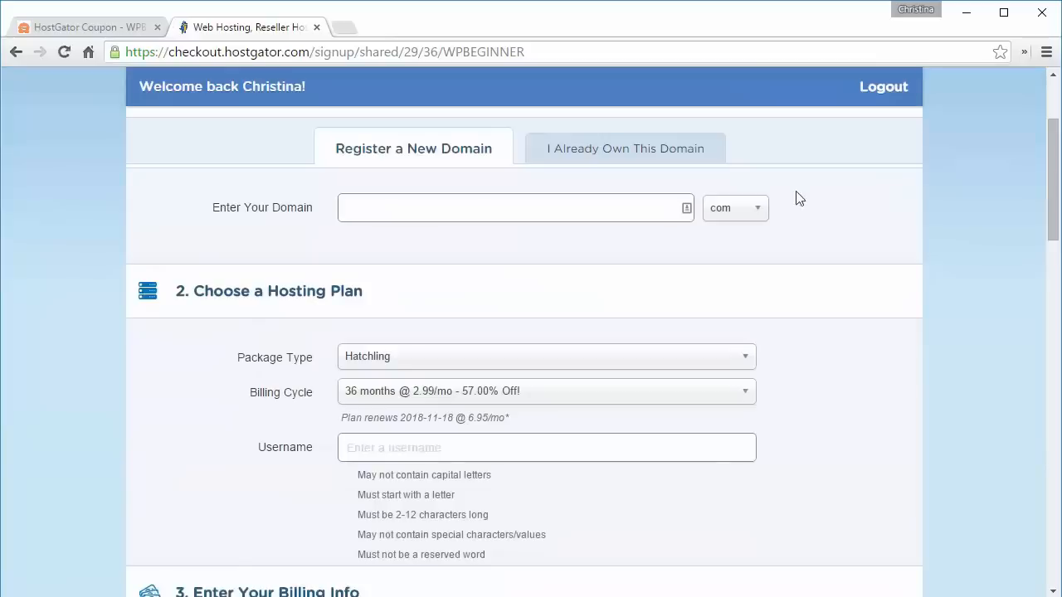
left_click(557, 210)
left_click(604, 160)
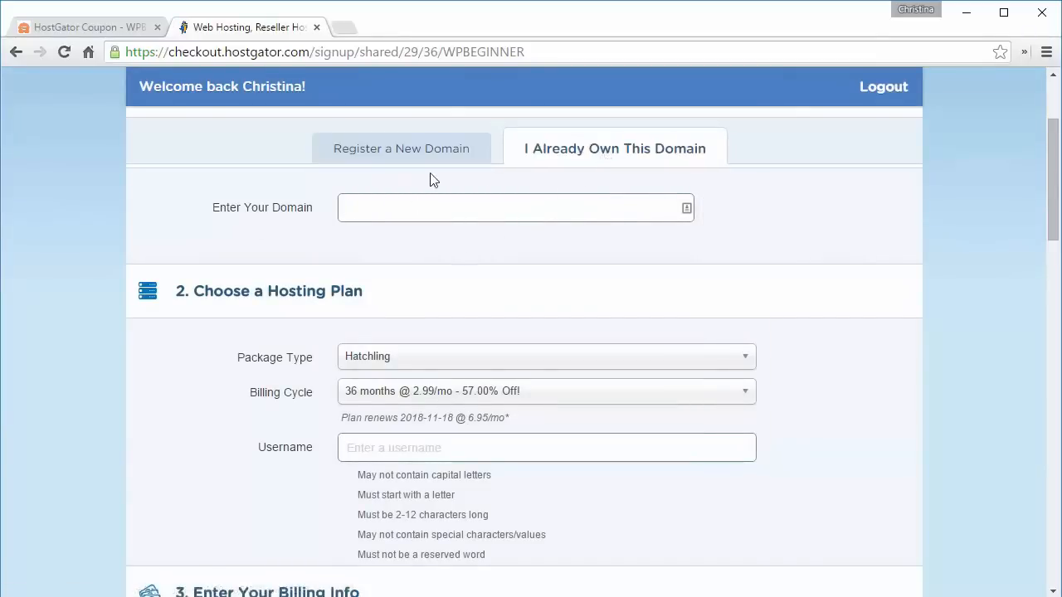
left_click(391, 153)
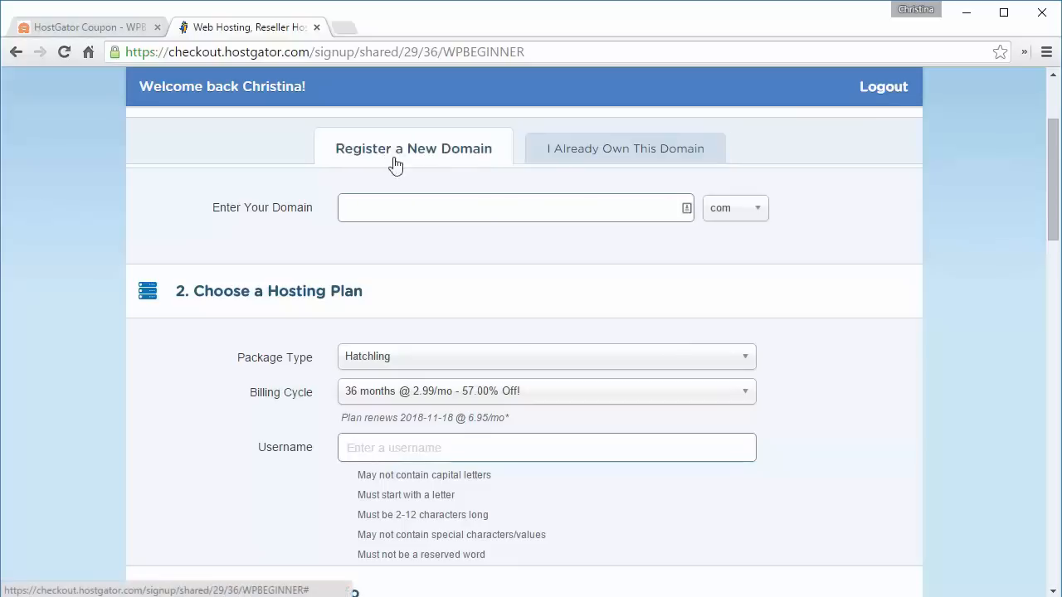
- Search for startawpsite as a new domain to register and scroll through the available extensions
left_click(411, 208)
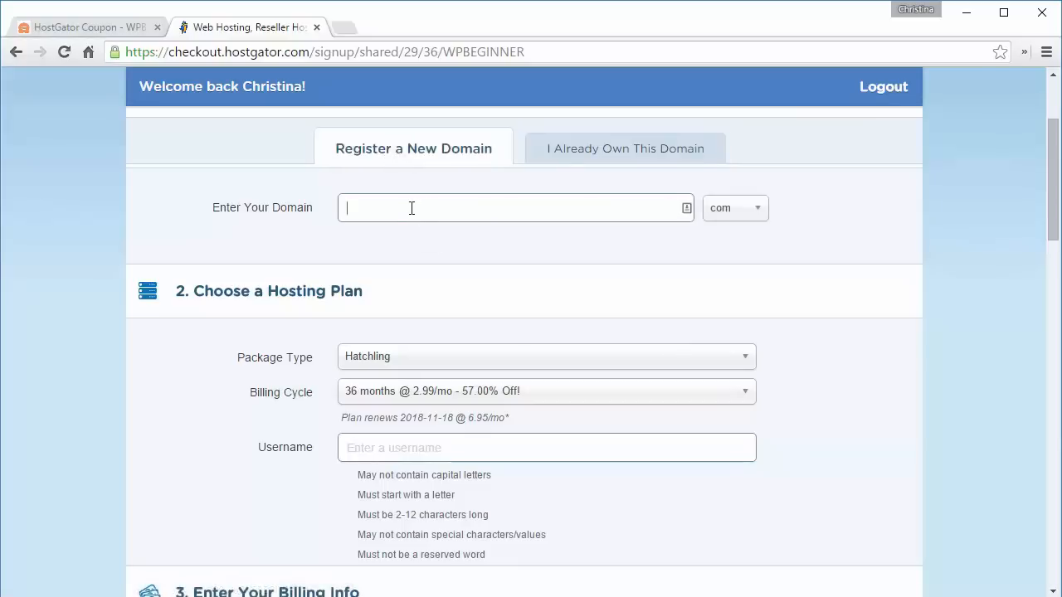
type("startawpsite")
key("Tab")
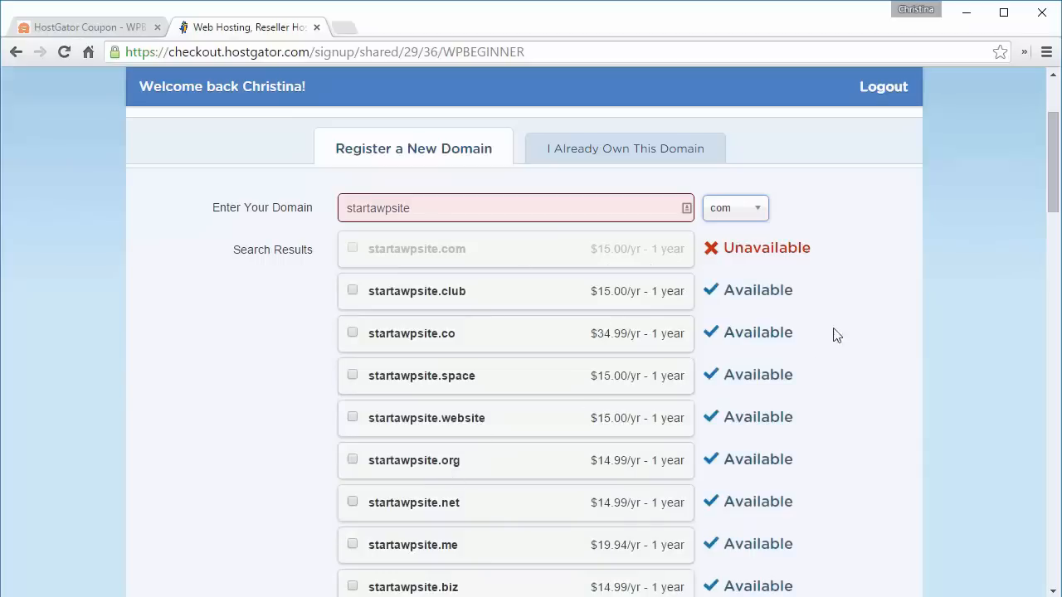
left_click_drag(1055, 206, 1056, 277)
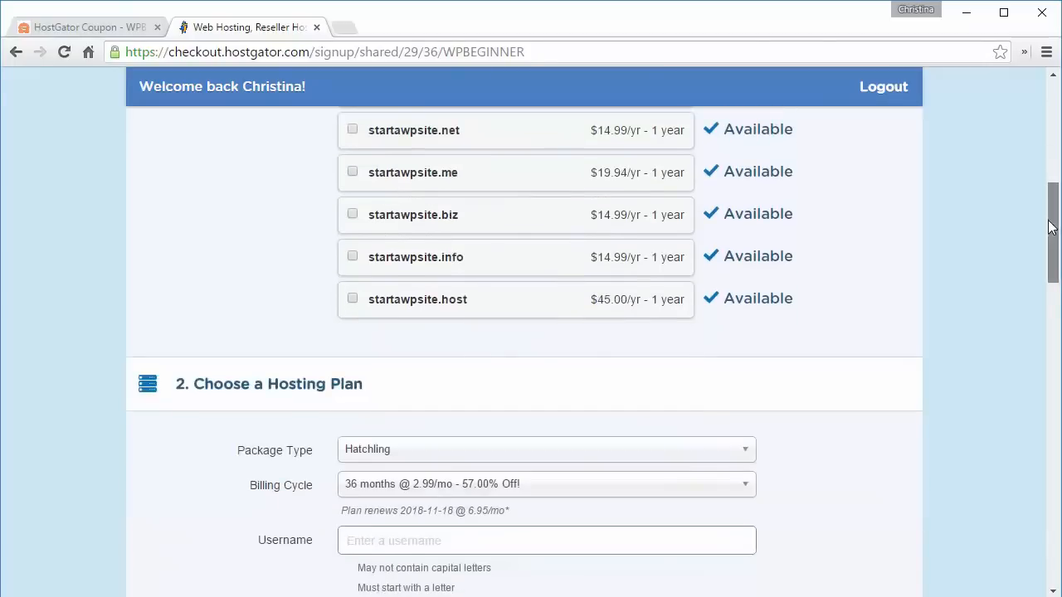
scroll(1047, 254, "down", 2)
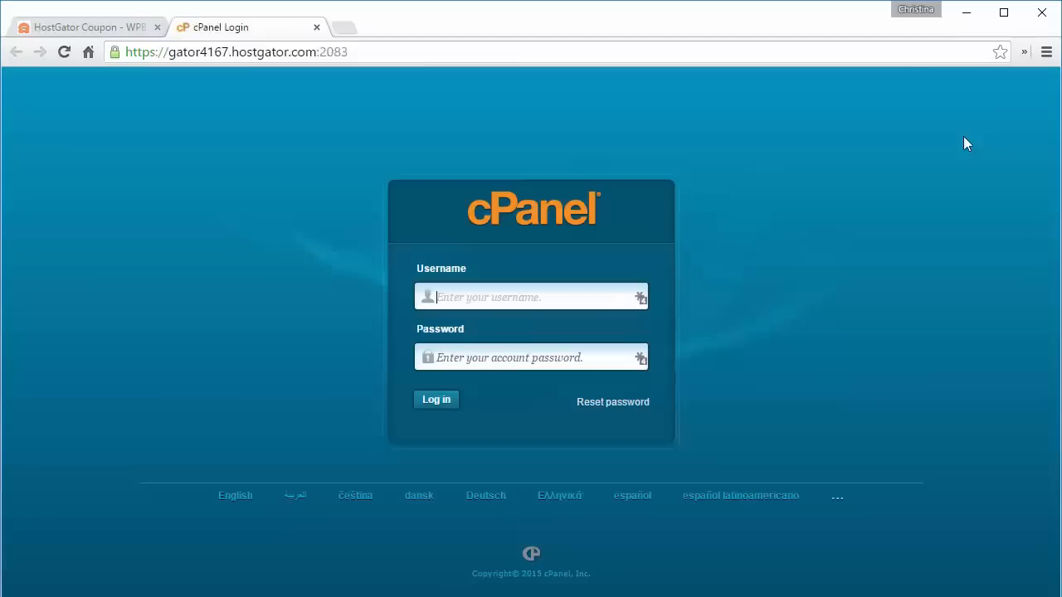
- Log in to cPanel with the account username and the pasted account password
type("wpbeginner")
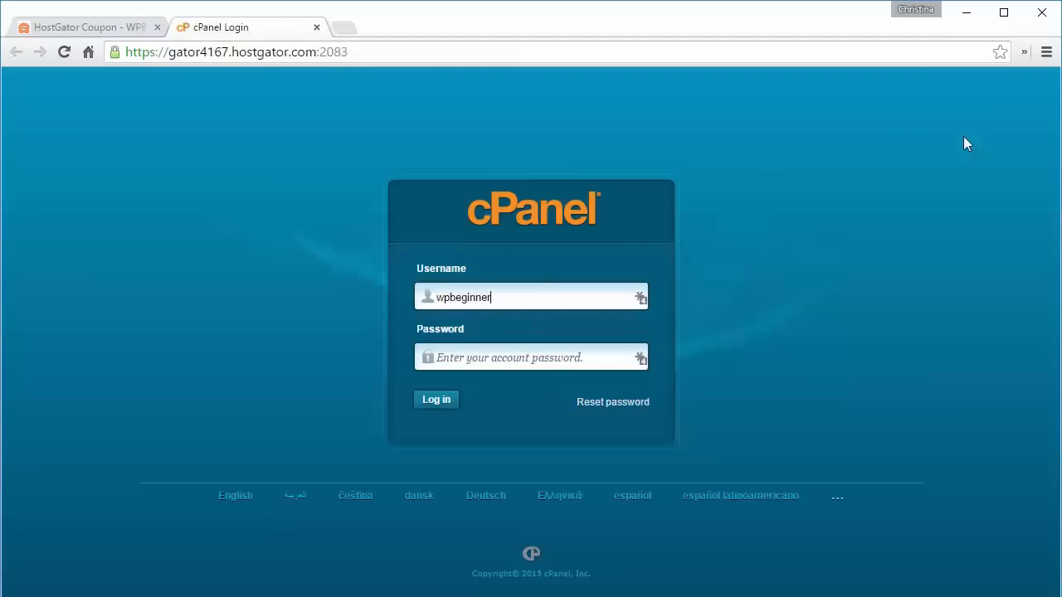
key("Tab")
key("ctrl+v")
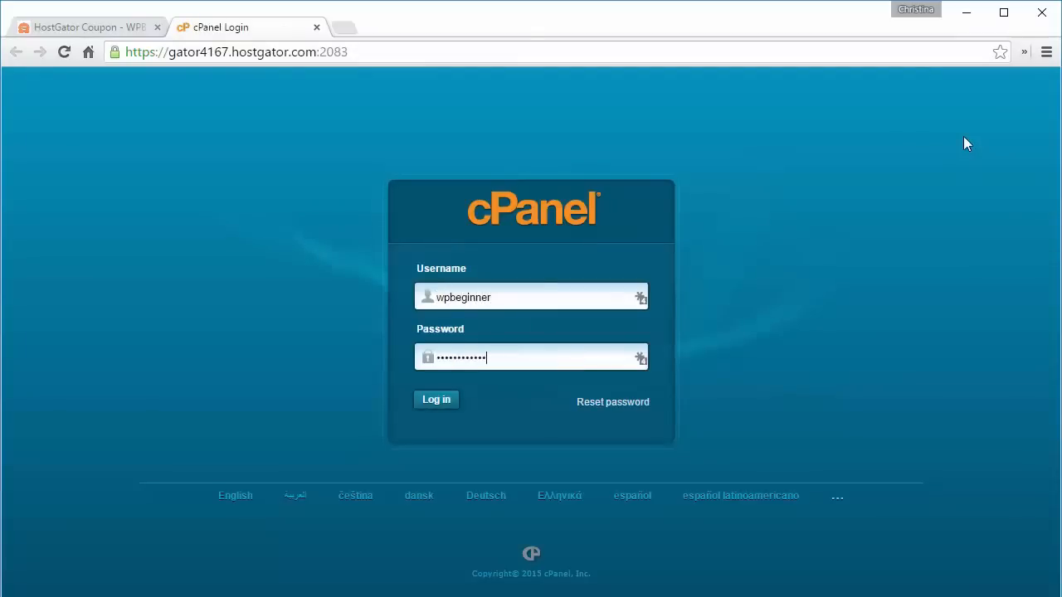
left_click(428, 401)
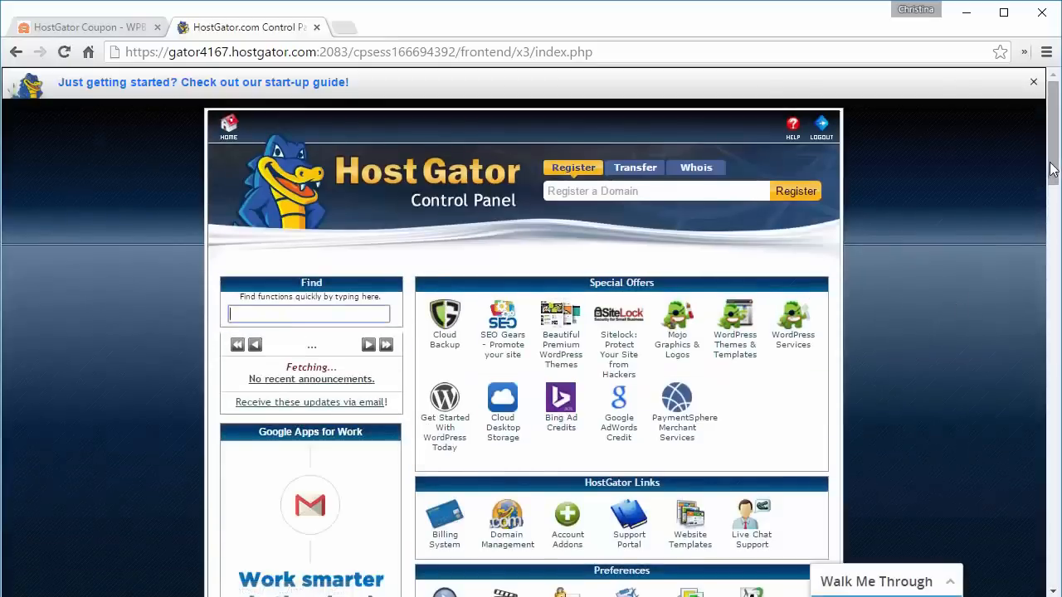
- Open QuickInstall from the Software and Services section of the control panel
left_click_drag(1055, 183, 1052, 365)
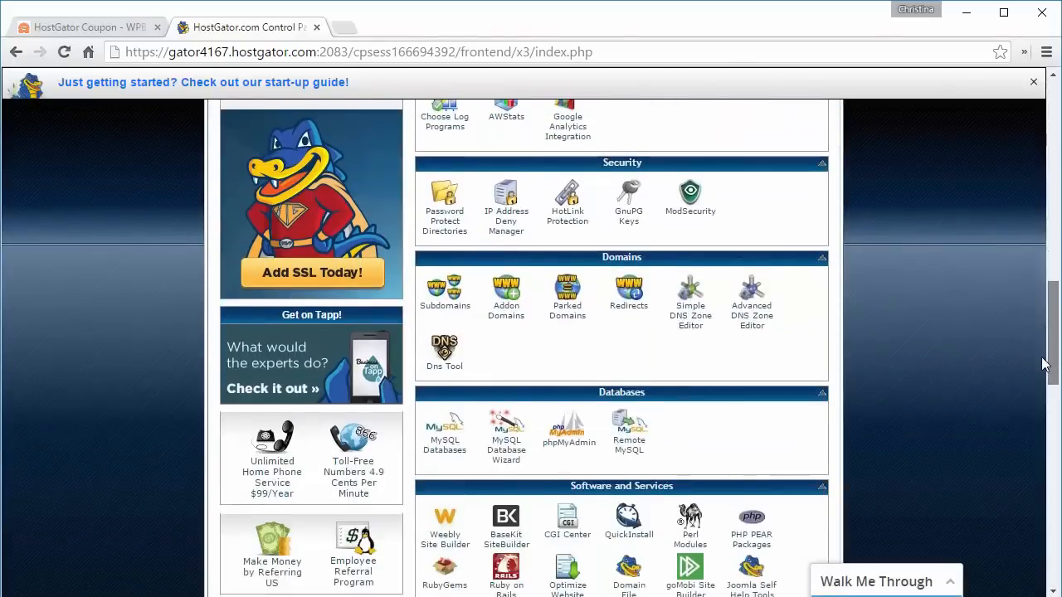
scroll(799, 423, "down", 1)
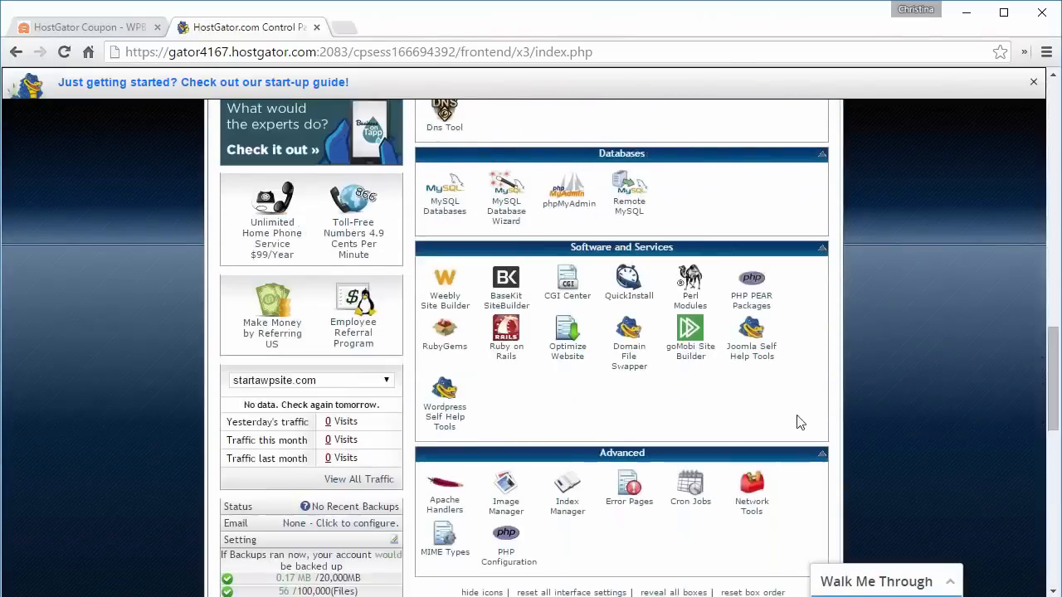
left_click(626, 299)
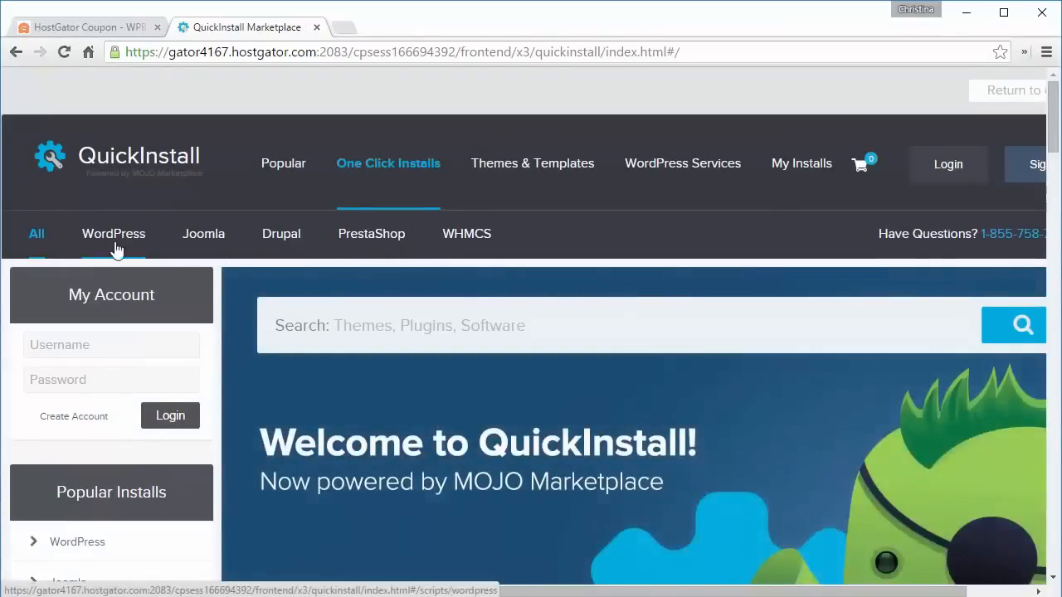
- Choose WordPress in QuickInstall and start the free WordPress installation
left_click(113, 237)
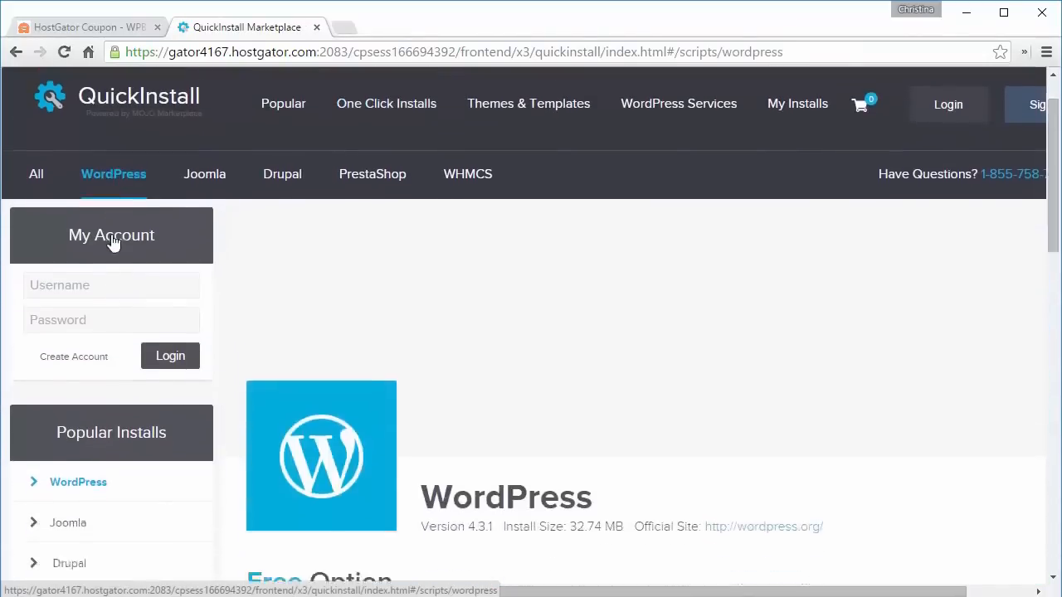
scroll(114, 241, "down", 5)
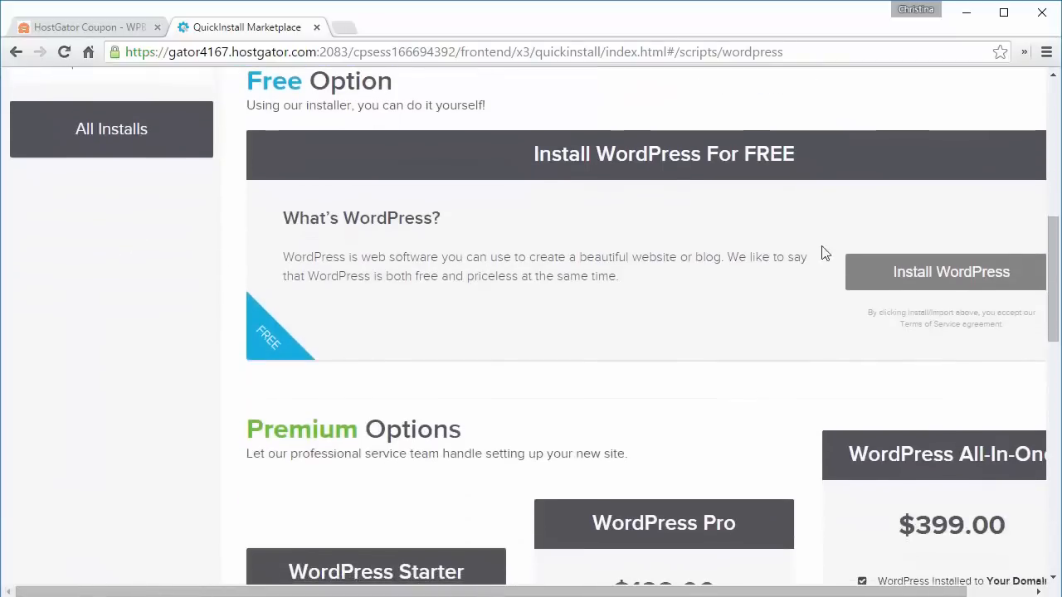
left_click(933, 274)
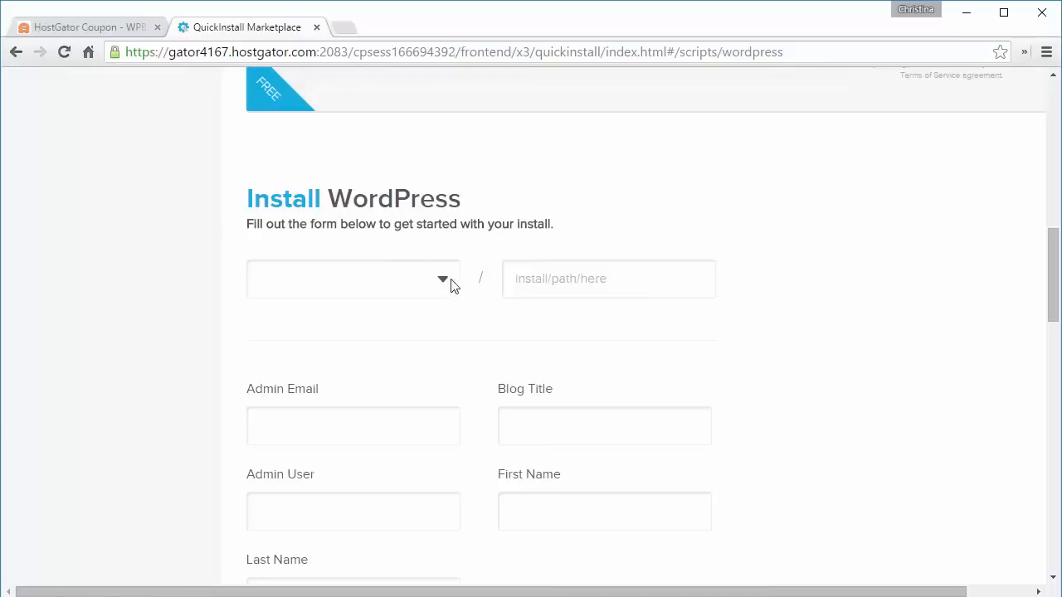
- Install WordPress on startawpsite.com with the admin e-mail, blog title My Photography Site, admin user wpbeginner, and name WP Beginner
left_click(420, 286)
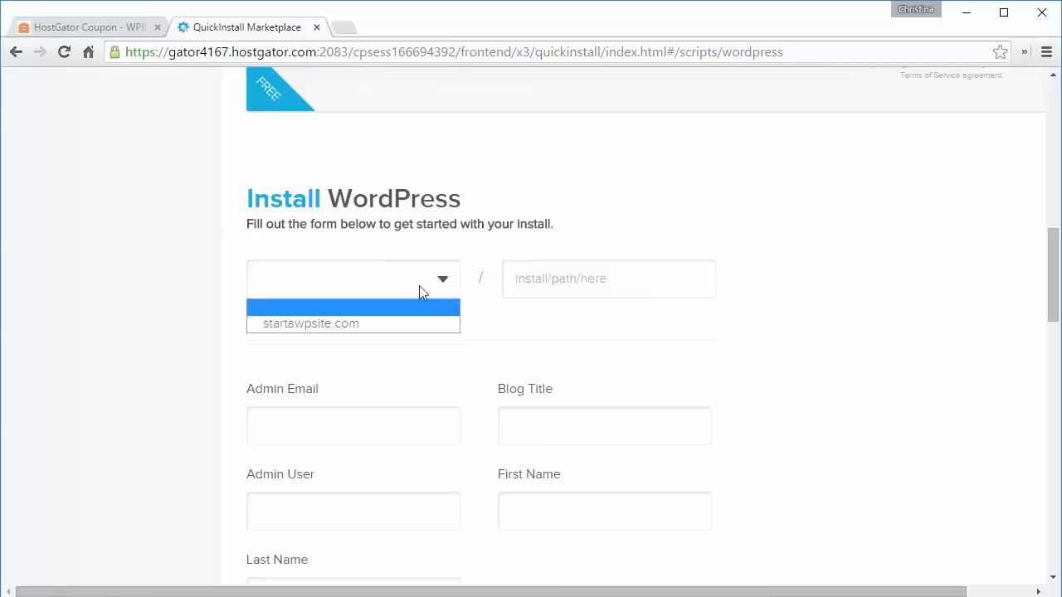
left_click(297, 325)
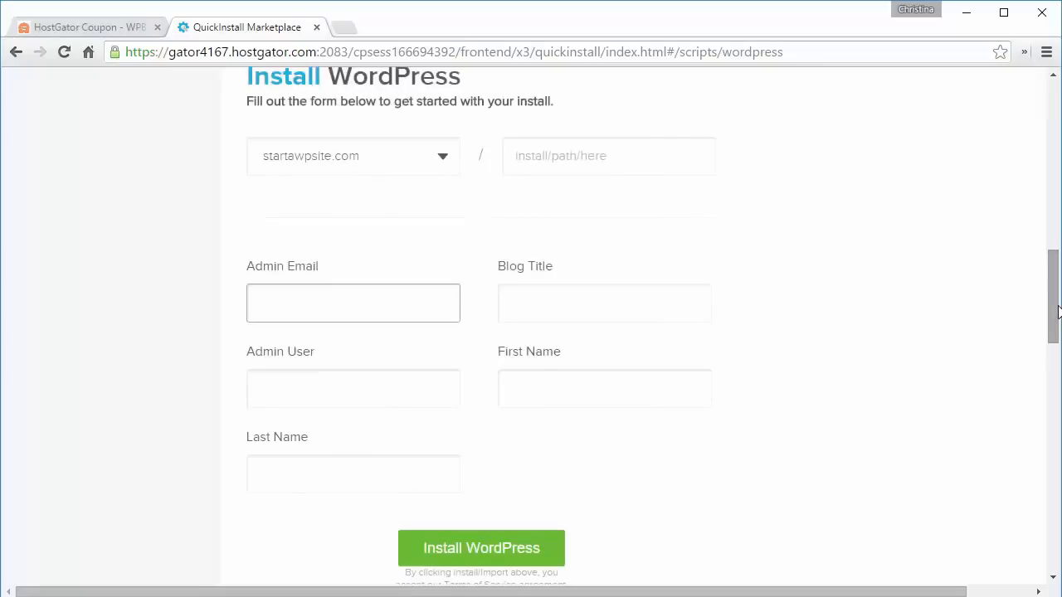
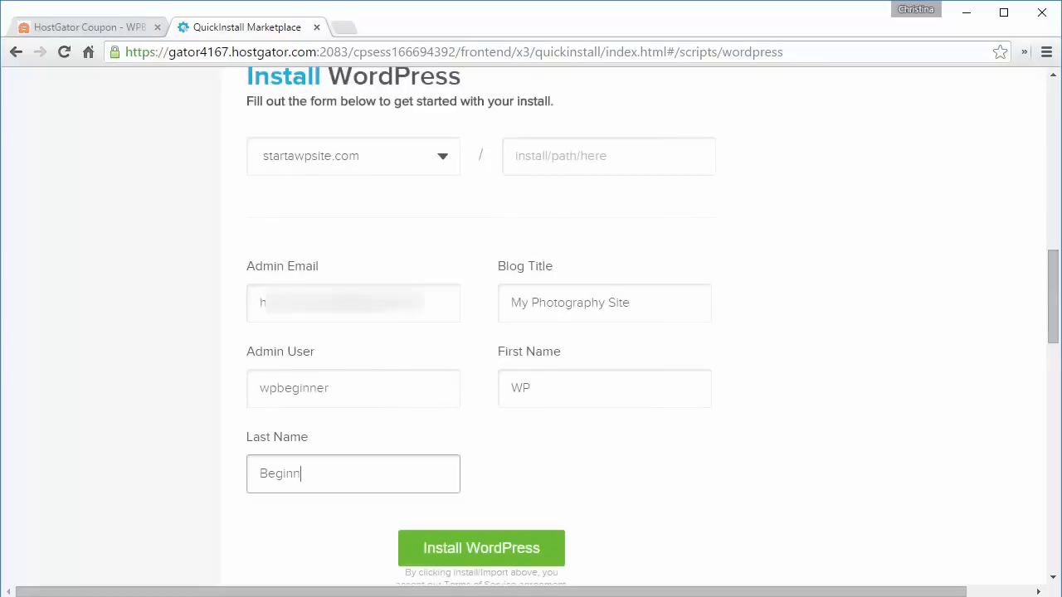
left_click(471, 560)
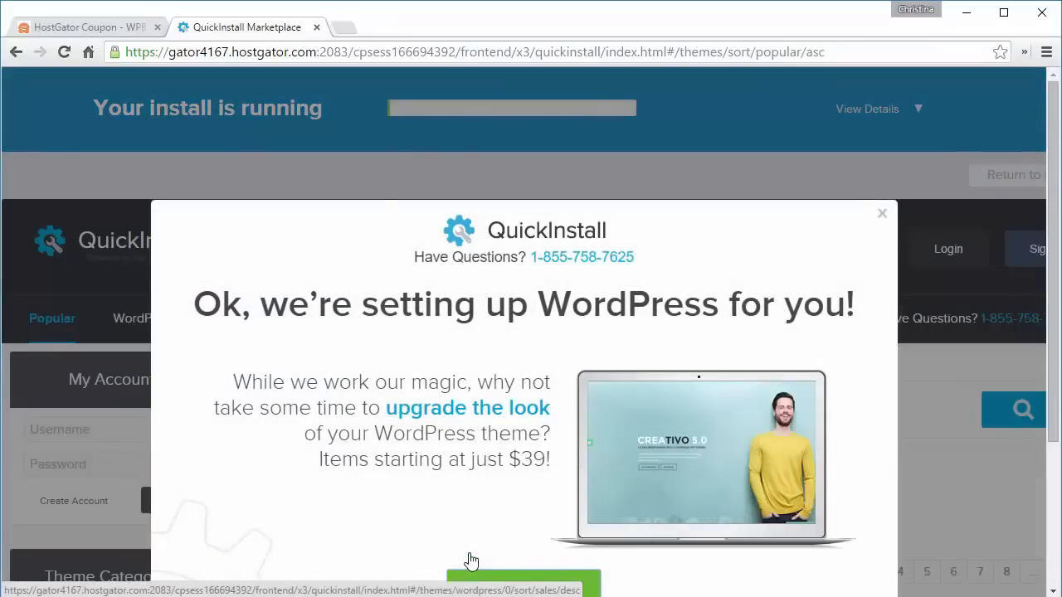
- Close the theme promotion popup and view the new install's login credentials
scroll(470, 562, "down", 3)
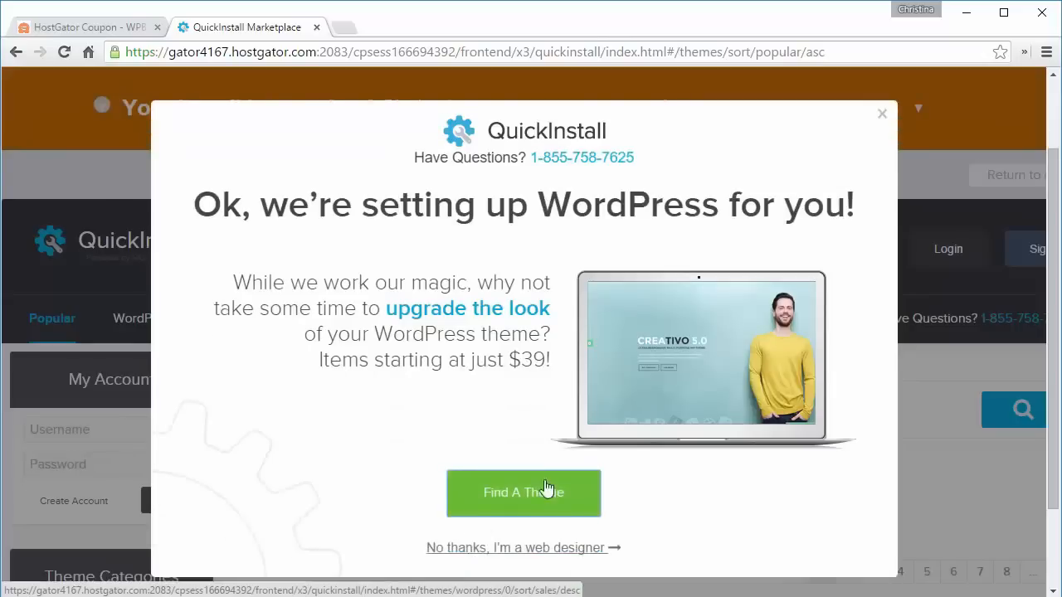
left_click(881, 116)
left_click(635, 236)
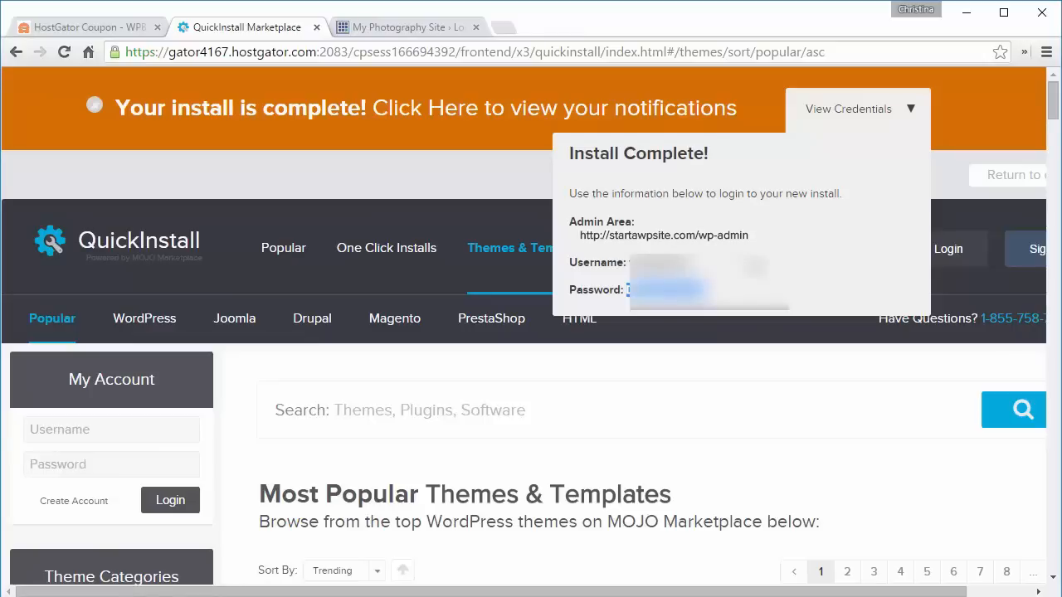
- Log in to the new WordPress site's admin area with the admin username and the pasted password
left_click(393, 32)
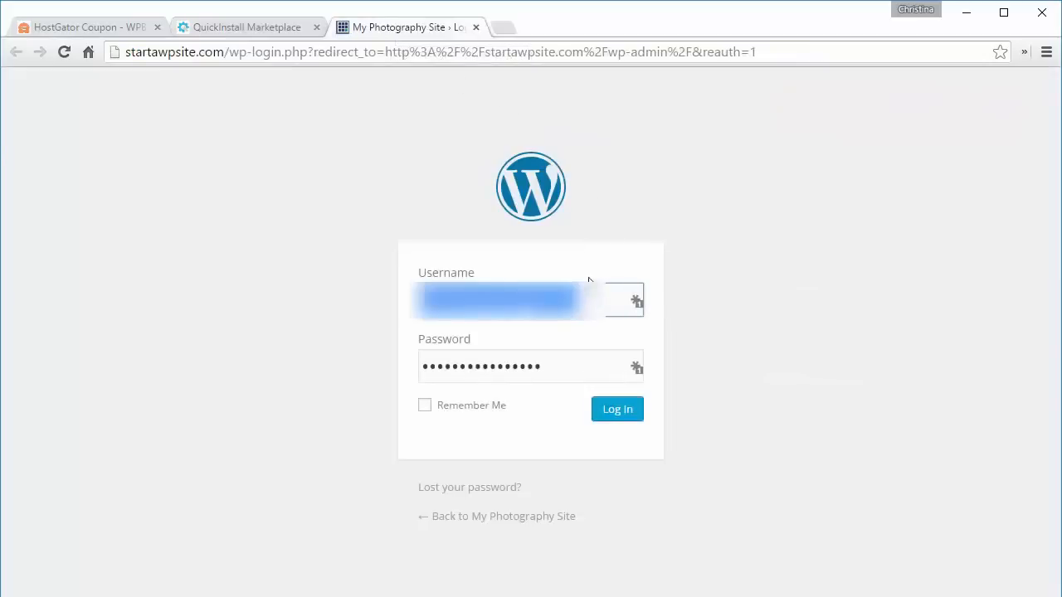
type("••••••••")
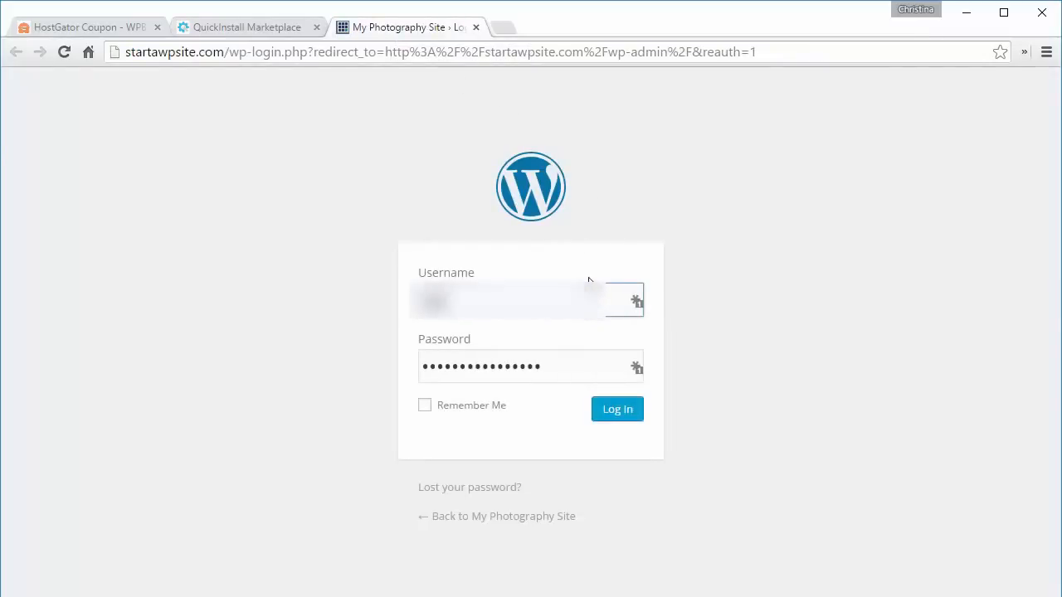
key("Tab")
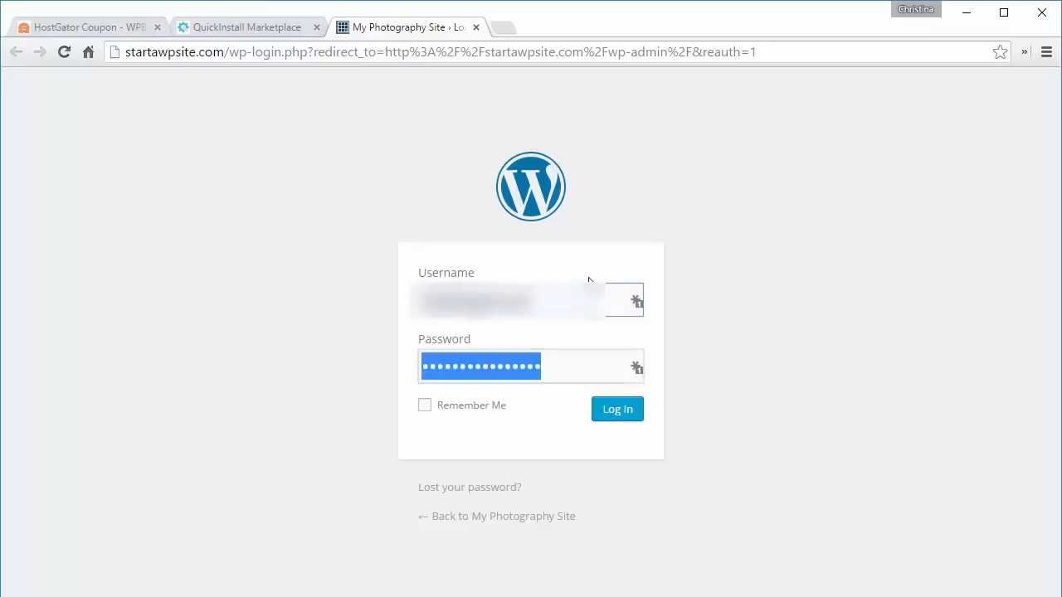
key("ctrl+v")
left_click(612, 422)
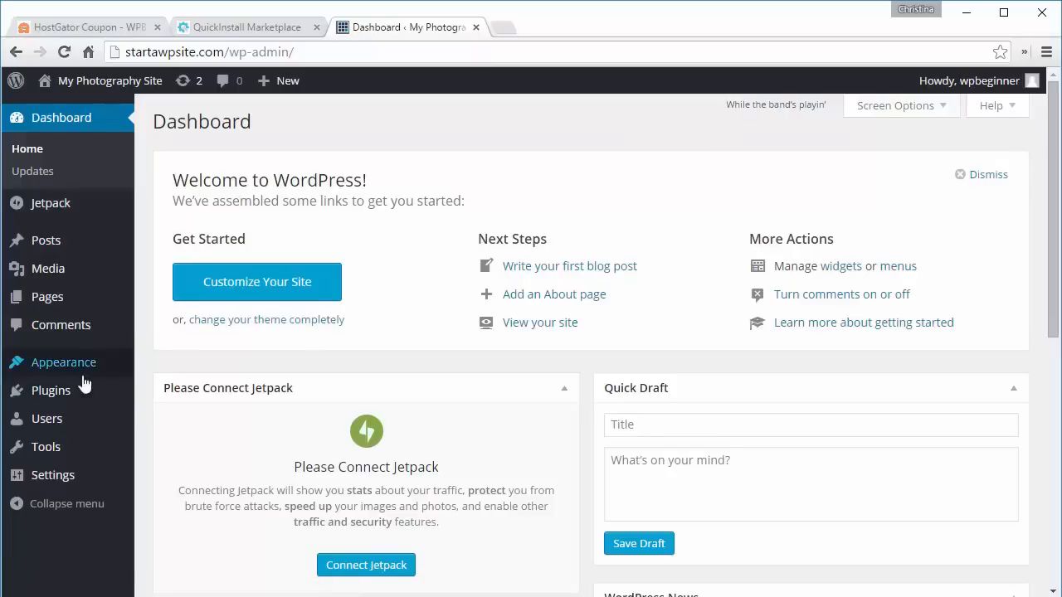
- Open the installed plugins list and look over the plugins
mouse_move(87, 393)
left_click(151, 401)
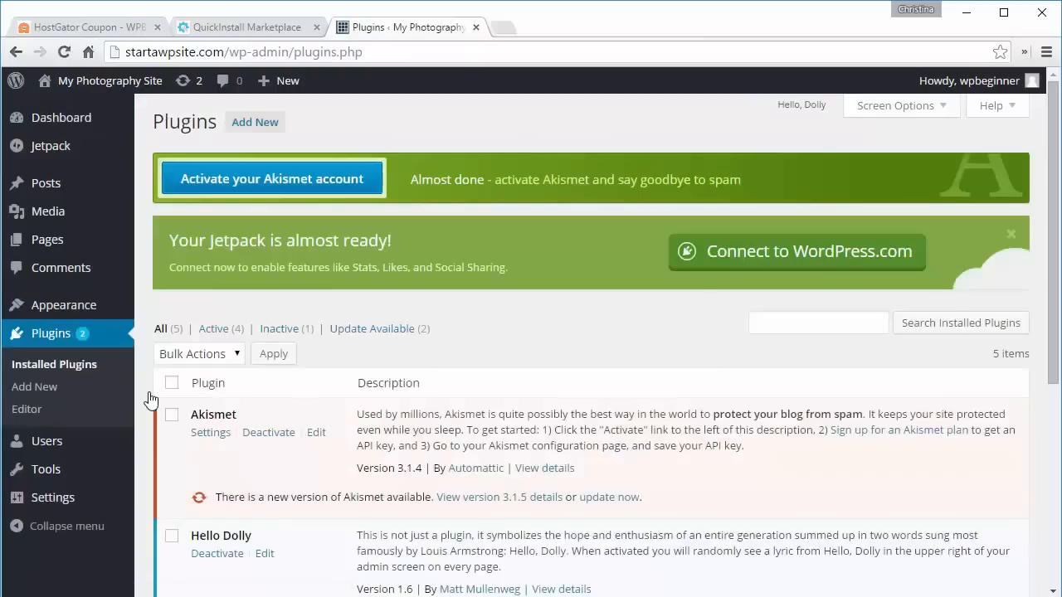
scroll(150, 401, "down", 3)
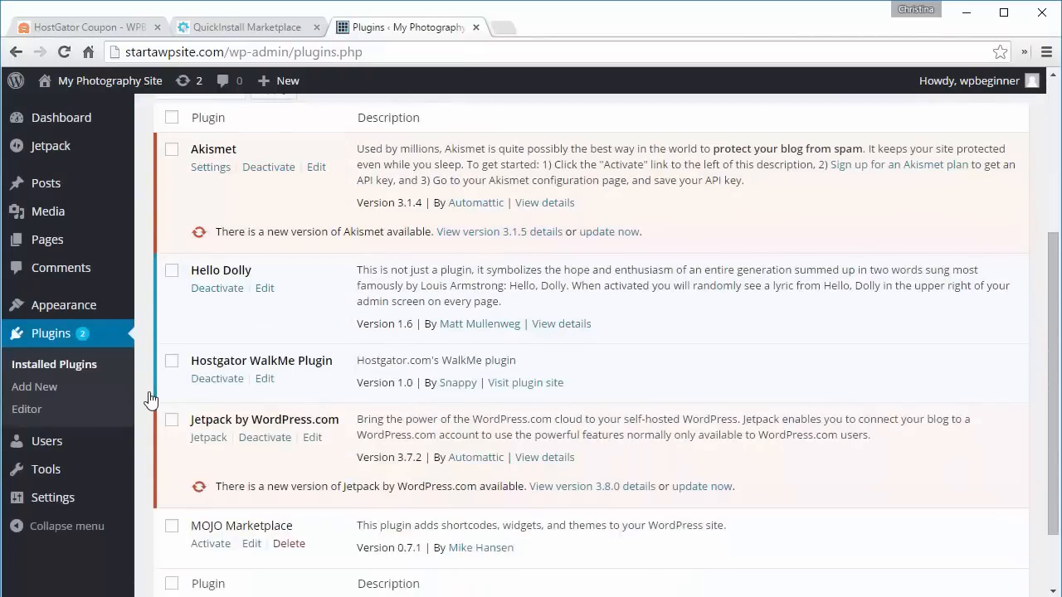
scroll(150, 400, "down", 1)
scroll(150, 400, "down", 1)
scroll(150, 401, "up", 4)
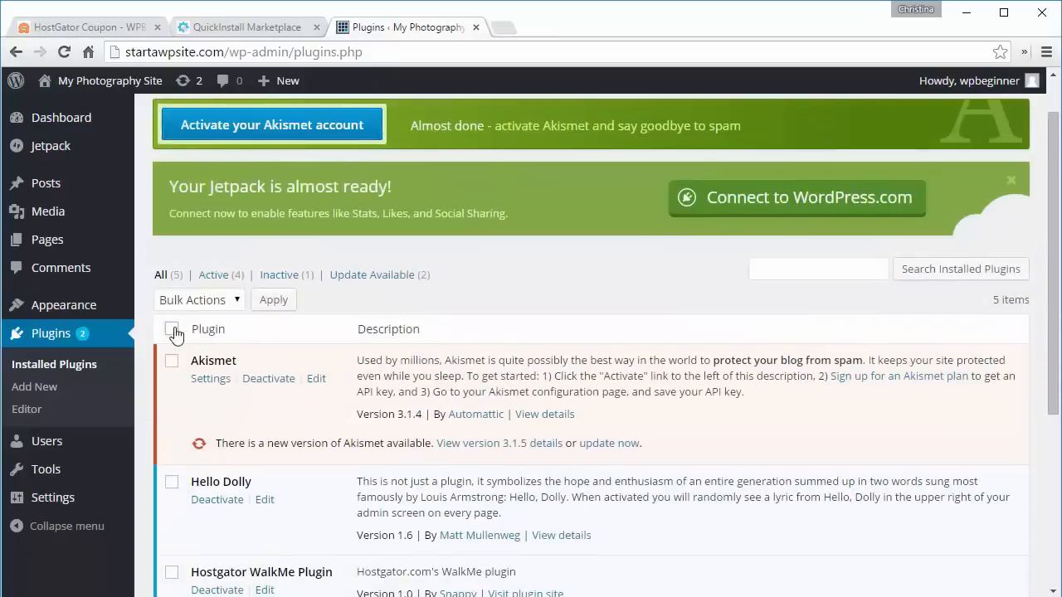
- Deactivate every installed plugin except Akismet in one bulk action
left_click(170, 329)
left_click(170, 362)
left_click(213, 303)
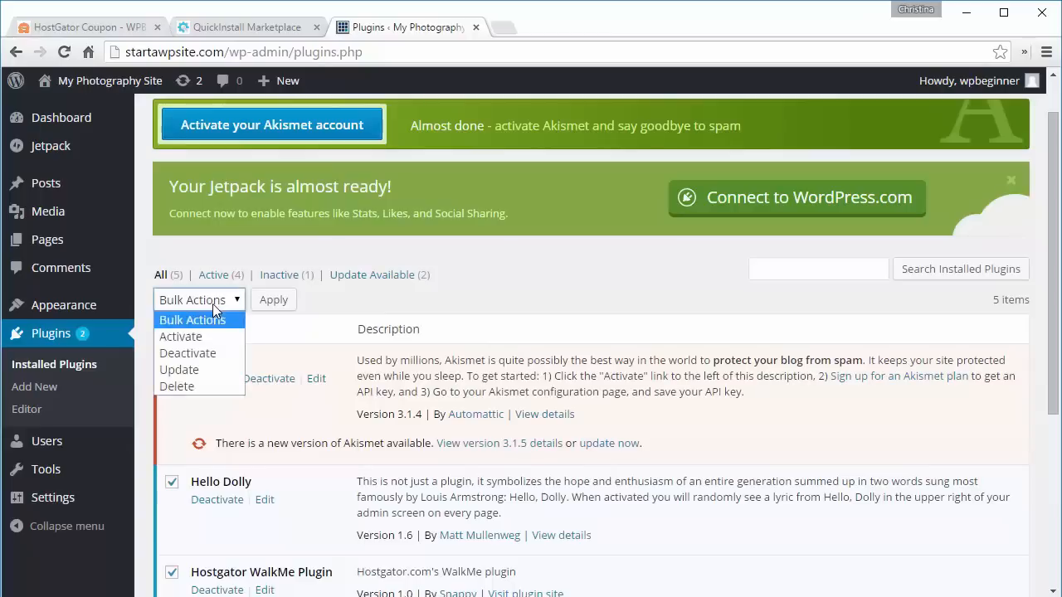
left_click(211, 355)
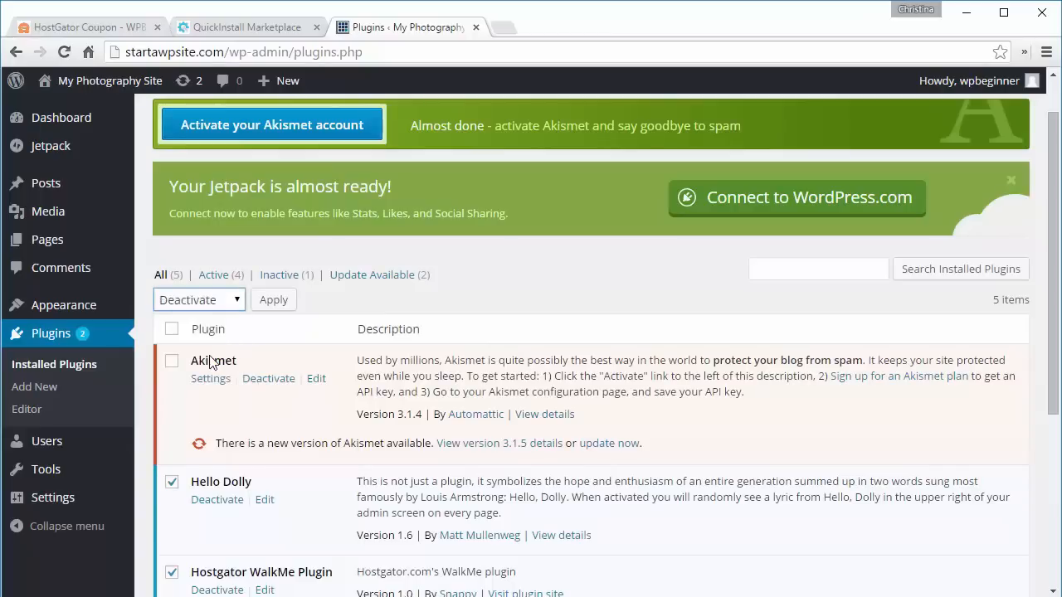
left_click(273, 301)
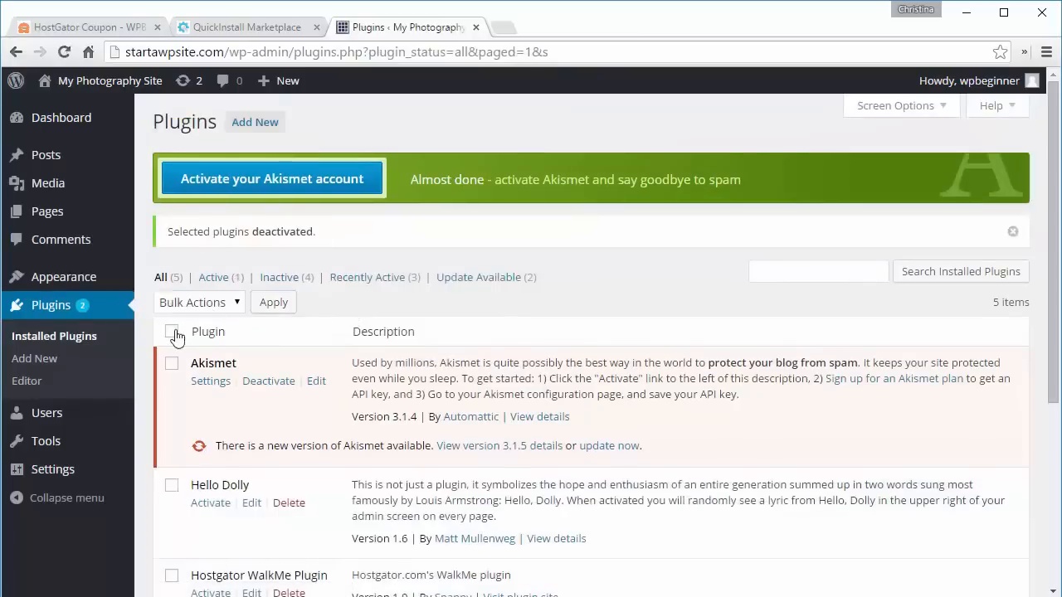
- Delete all the deactivated plugins except Akismet, confirm the deletion, and deactivate Akismet
left_click(171, 331)
left_click(173, 365)
left_click(208, 304)
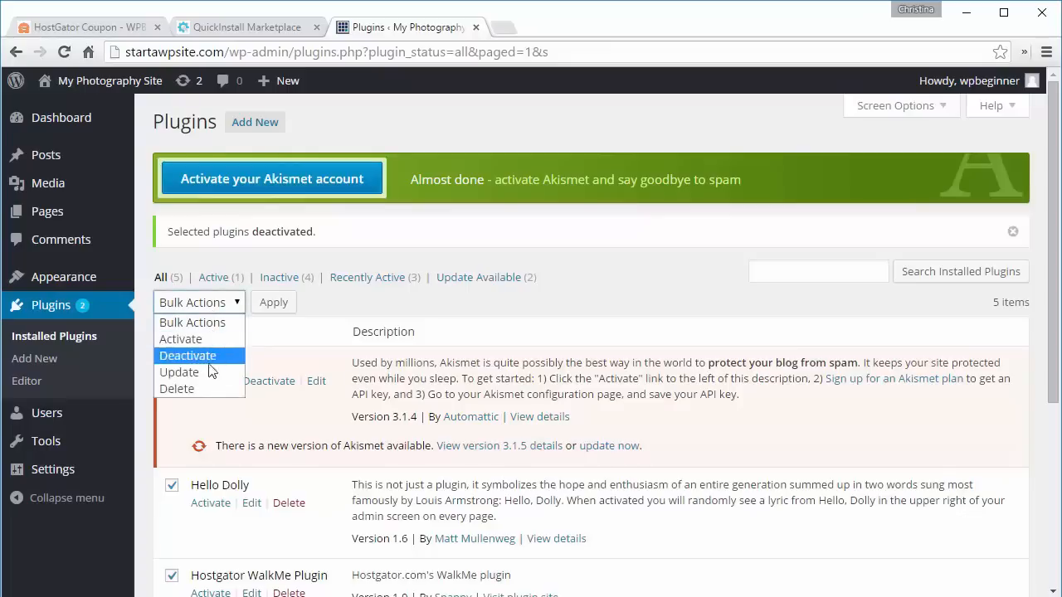
left_click(195, 387)
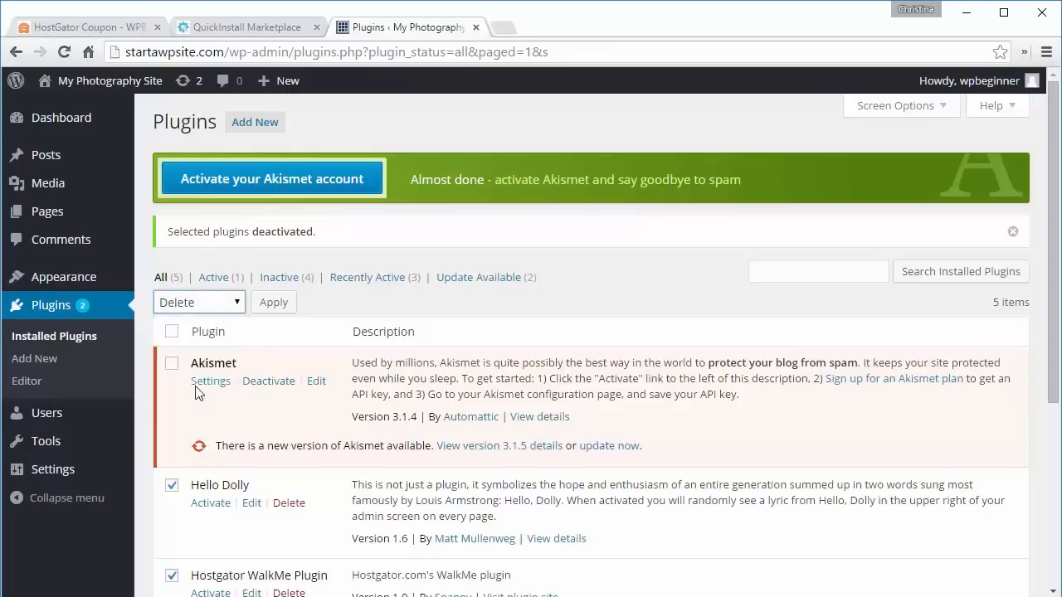
left_click(270, 312)
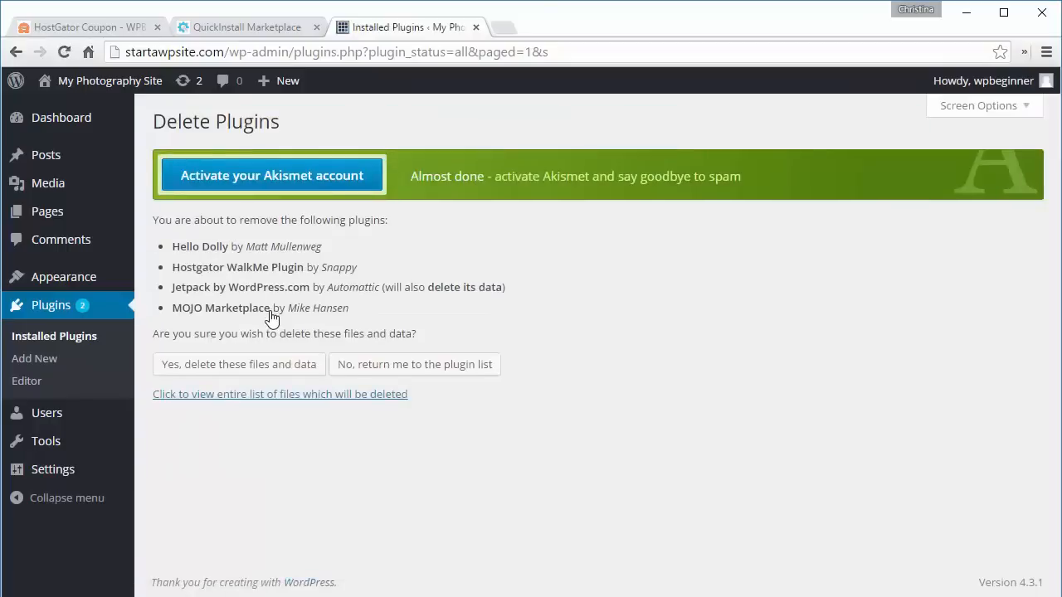
left_click(237, 372)
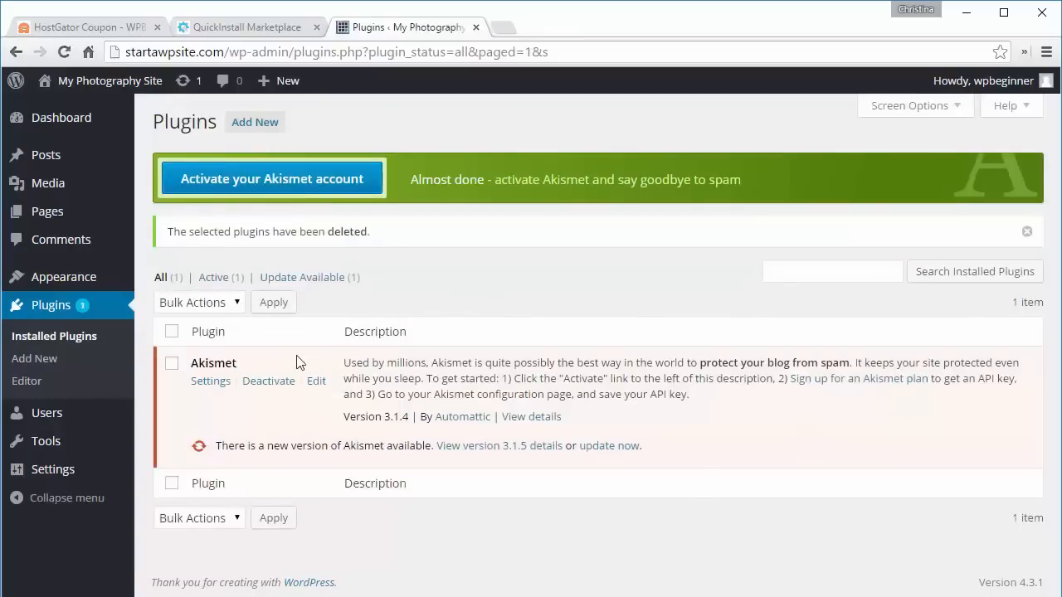
left_click(263, 383)
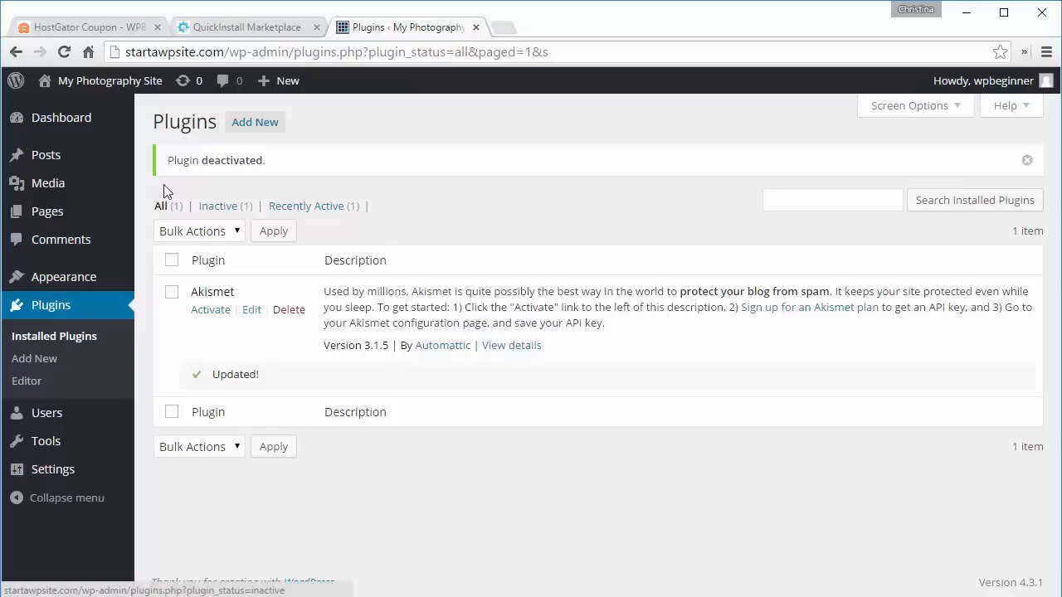
- Open the live site in a new tab to view it, then return to the plugins page
right_click(85, 111)
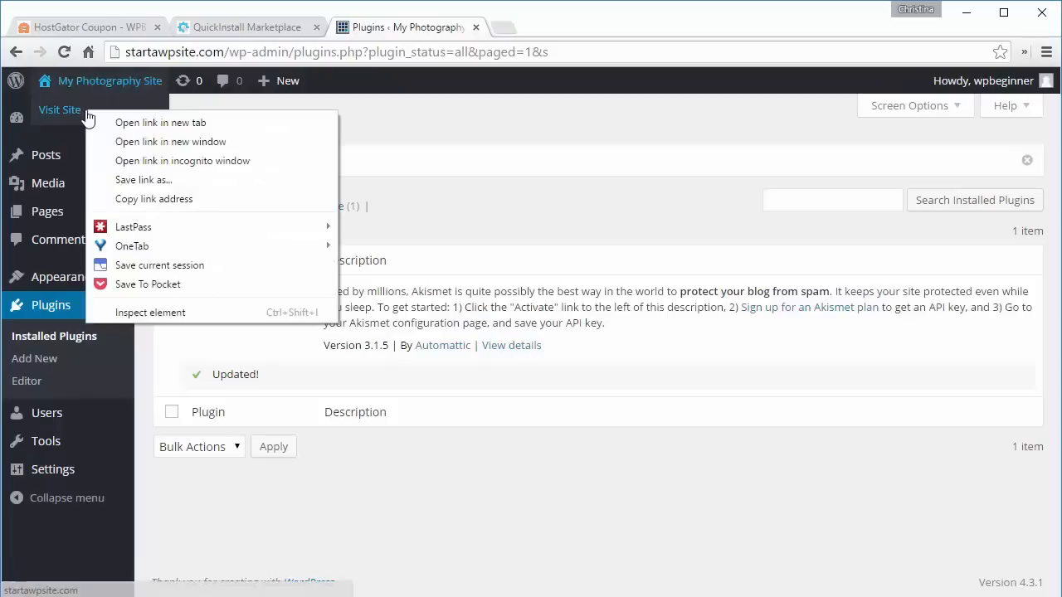
left_click(110, 126)
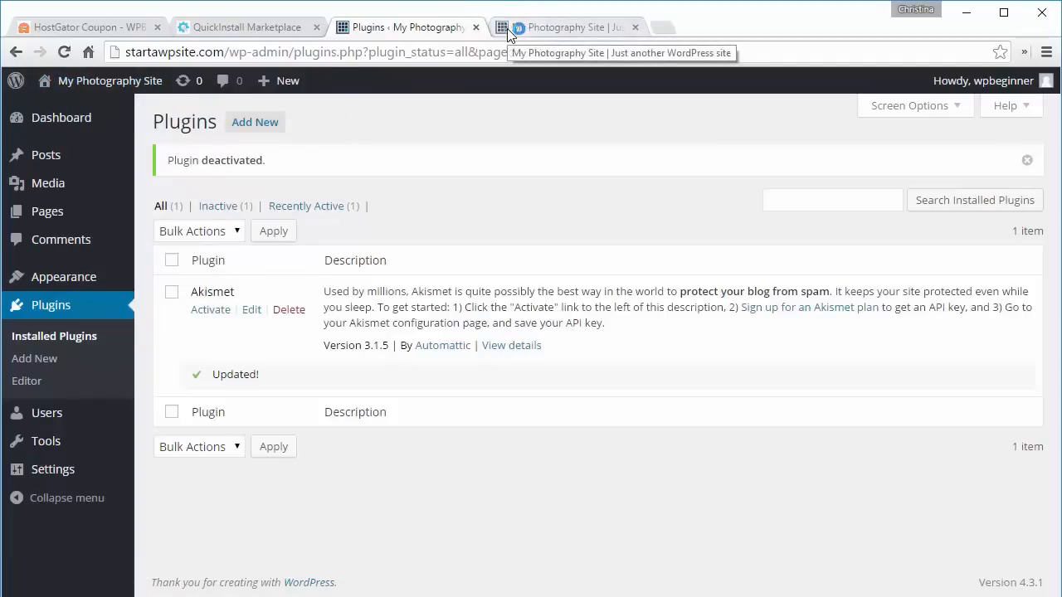
left_click(554, 28)
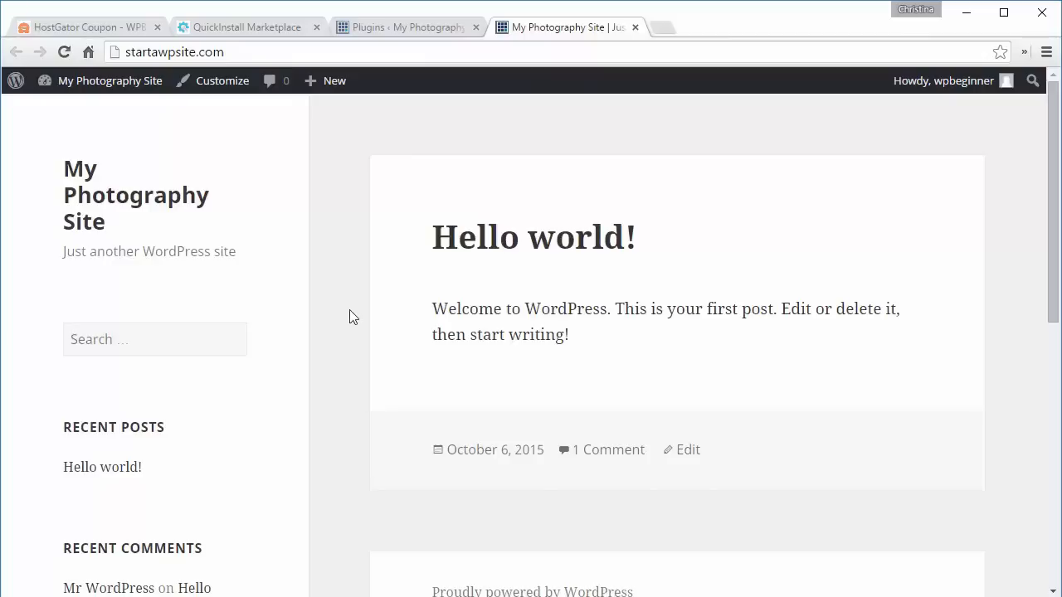
left_click(393, 28)
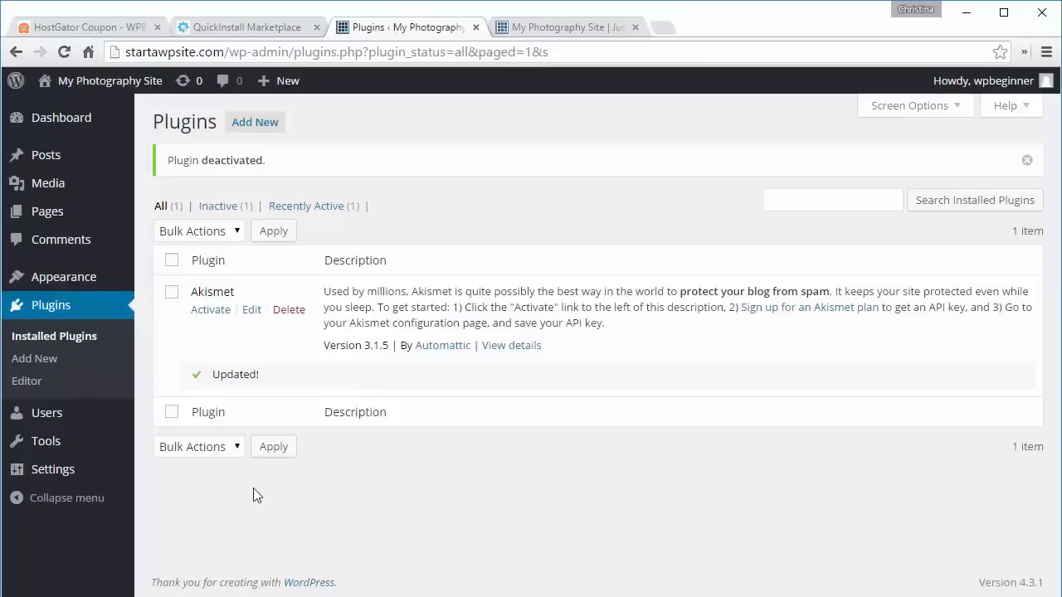
- Open the theme installer, search for photography themes, and browse through the results
mouse_move(83, 277)
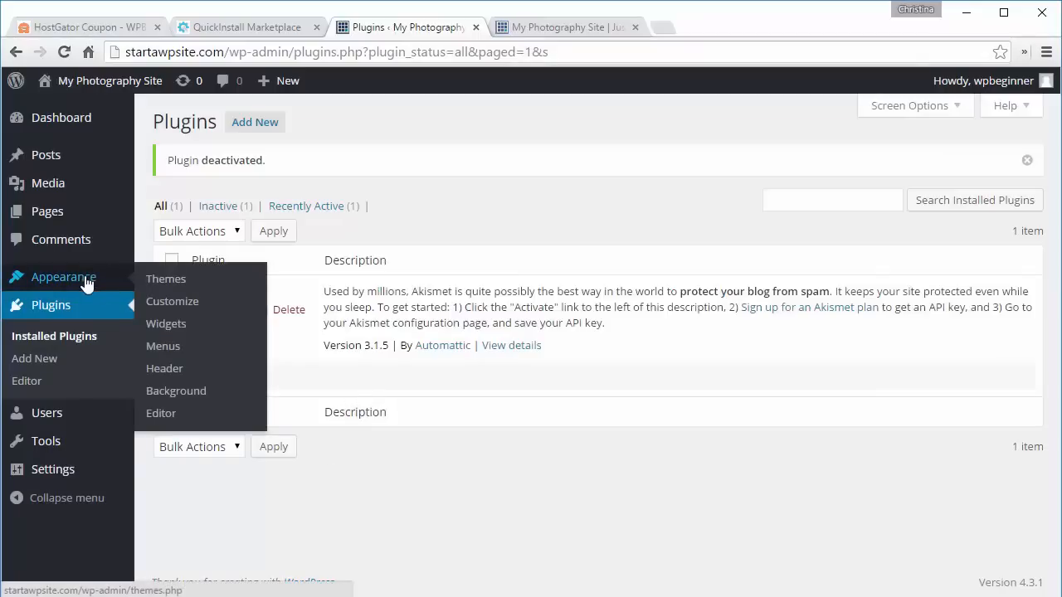
left_click(154, 274)
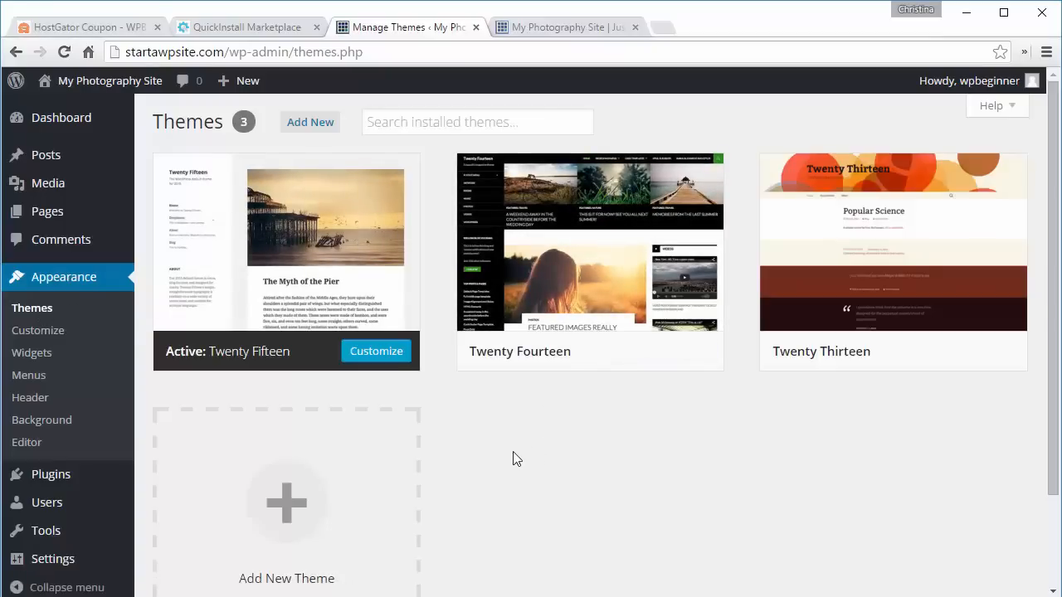
left_click(32, 311)
left_click(311, 122)
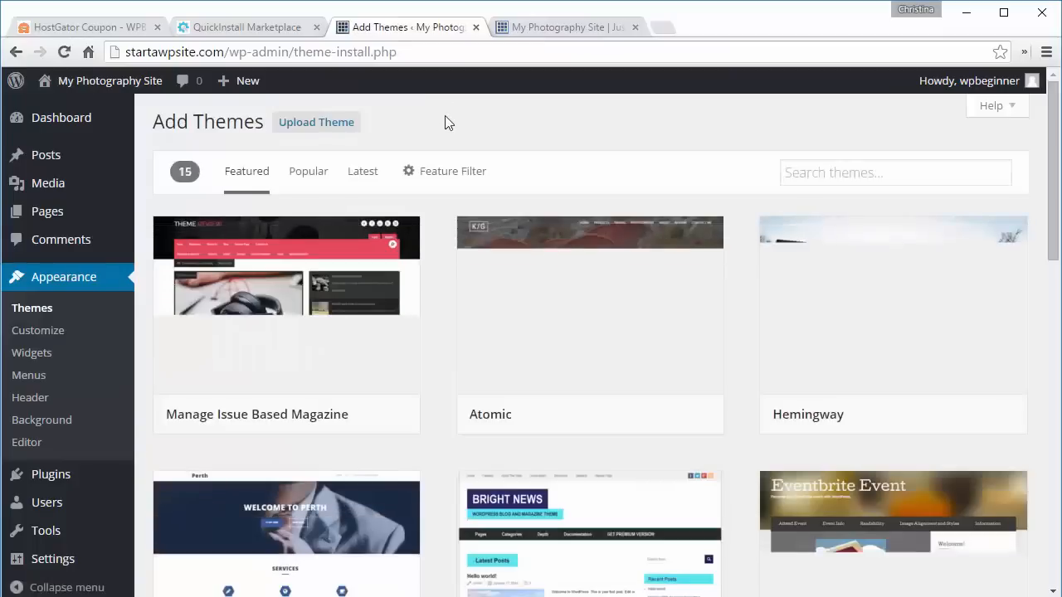
left_click(807, 173)
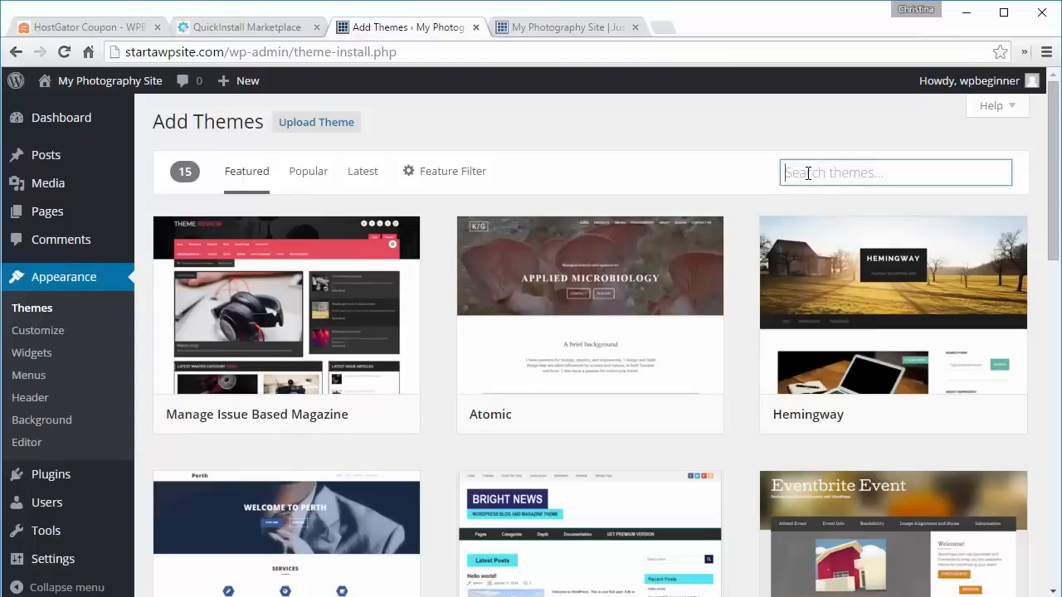
type("photography")
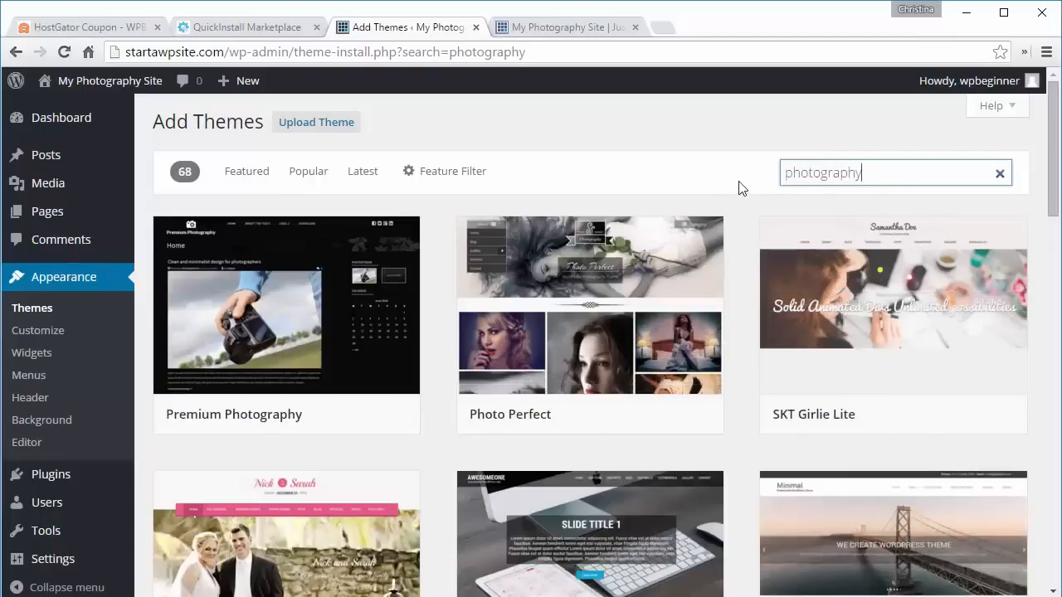
left_click(741, 208)
scroll(738, 202, "down", 3)
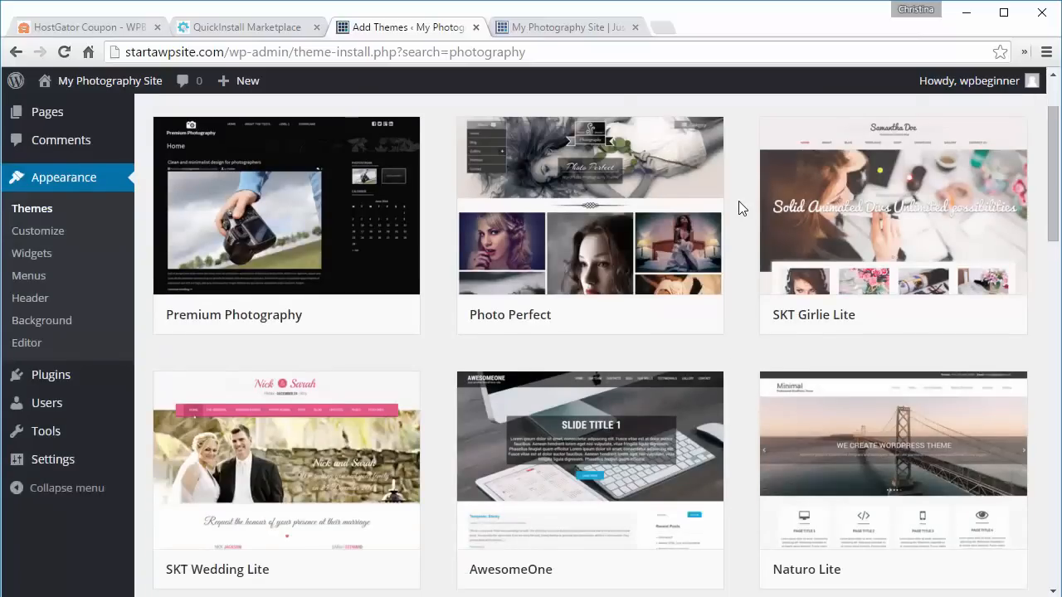
scroll(738, 202, "down", 3)
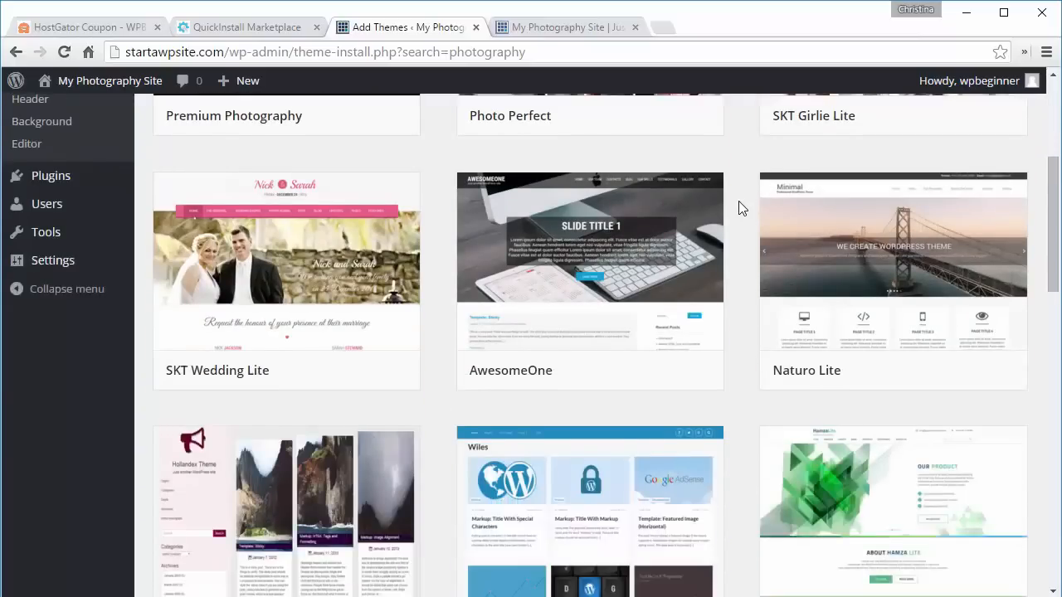
scroll(738, 201, "down", 9)
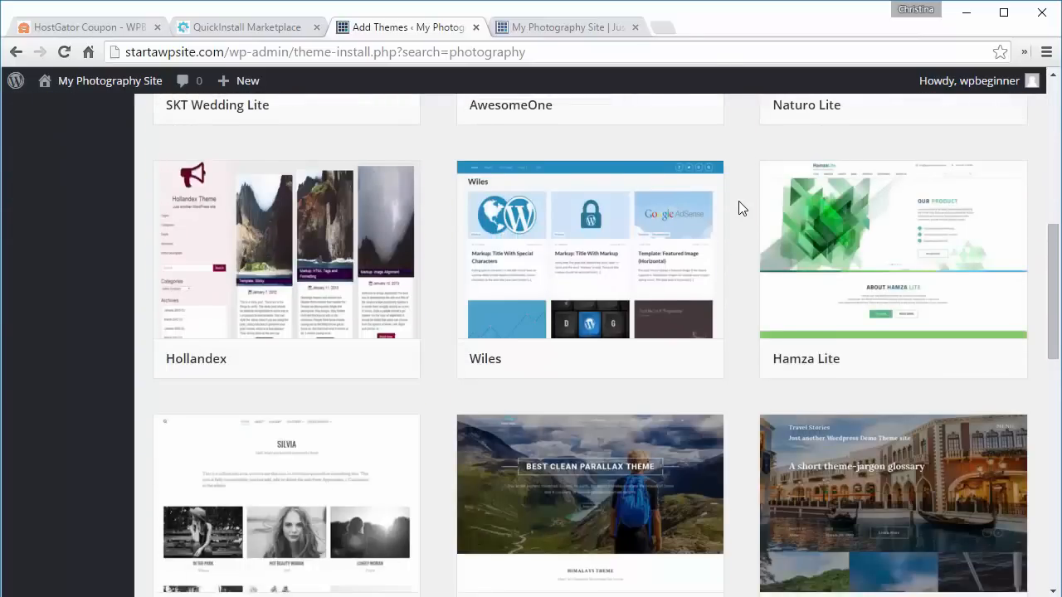
scroll(738, 201, "down", 2)
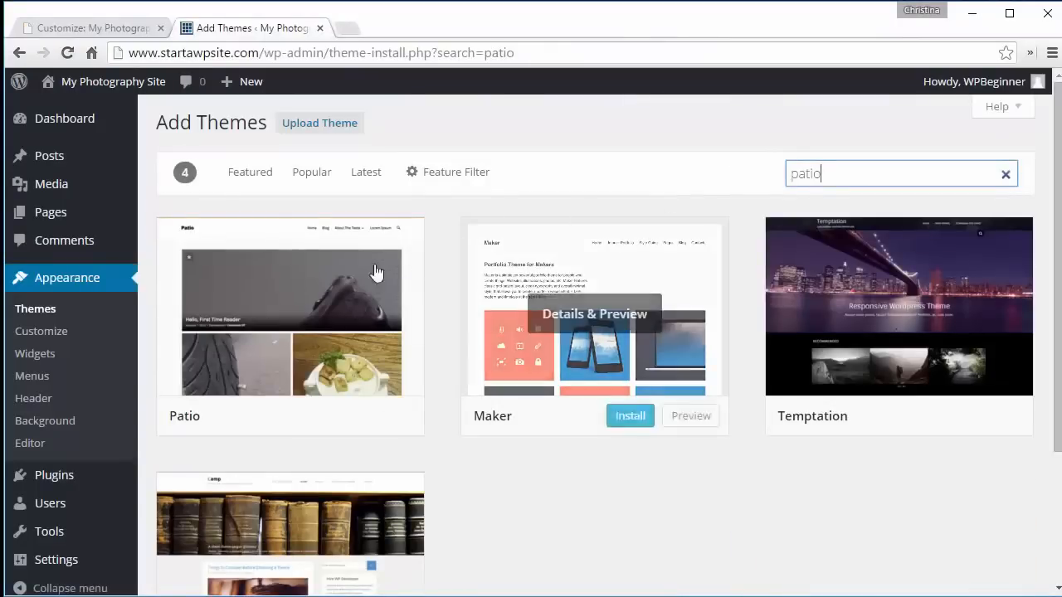
- Preview the Patio theme, then install and activate it
mouse_move(273, 339)
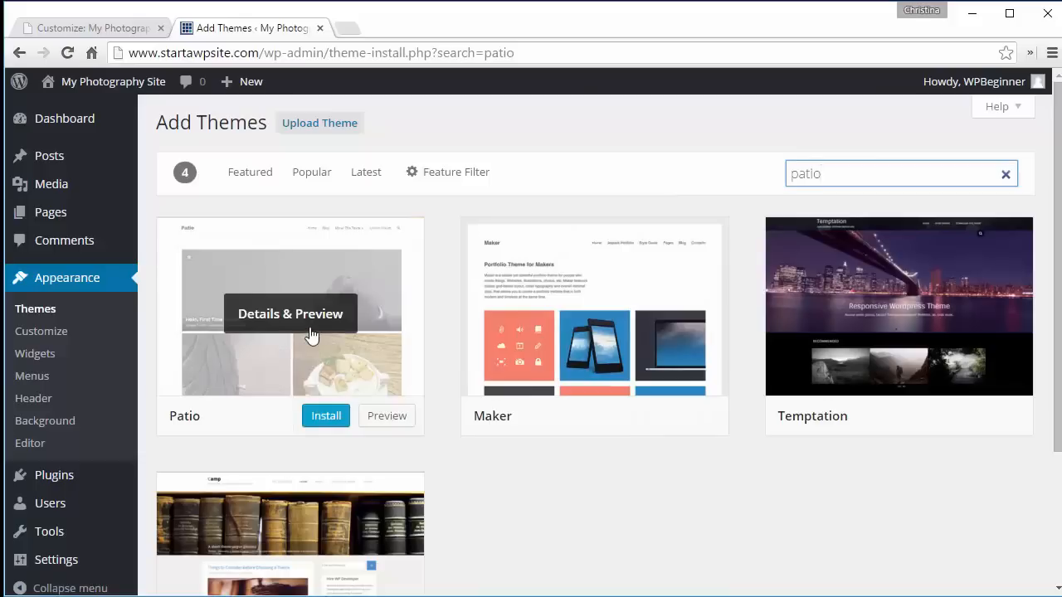
left_click(273, 326)
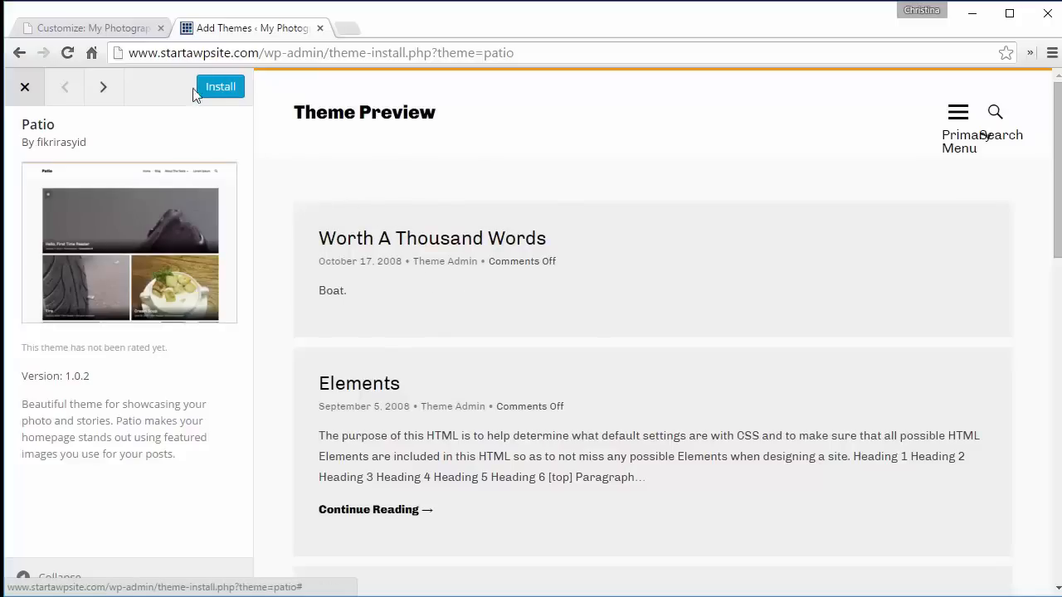
left_click(27, 89)
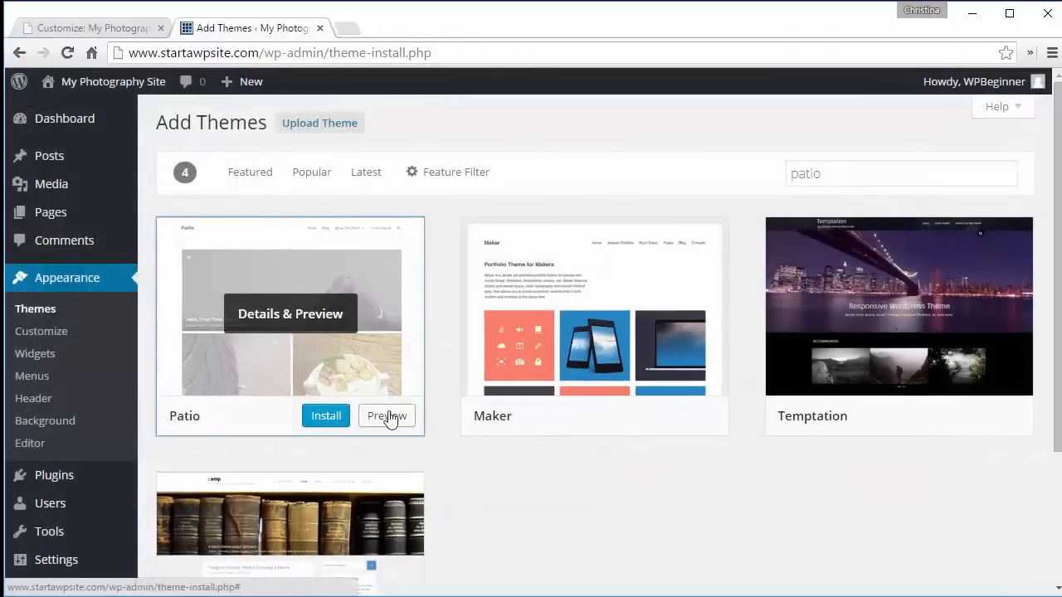
left_click(315, 420)
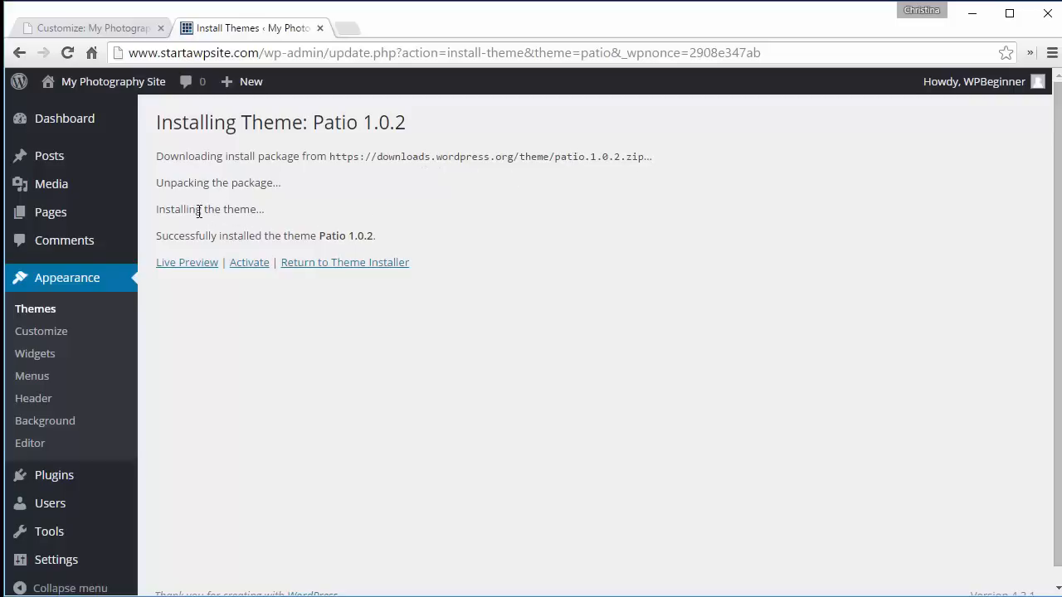
left_click(247, 264)
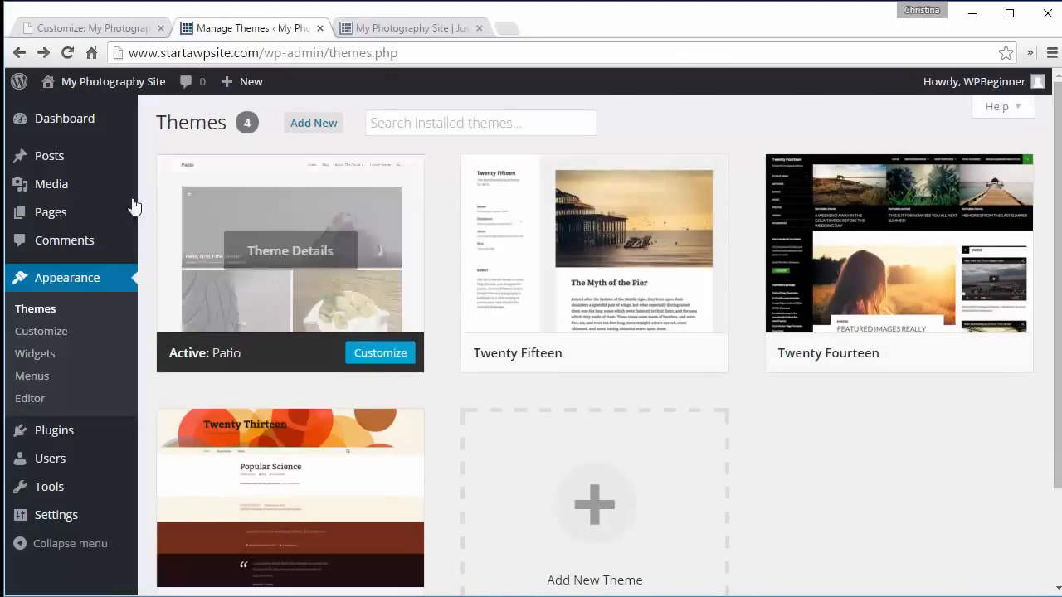
- Upload all nine photos from the resized photos folder as new media
mouse_move(66, 185)
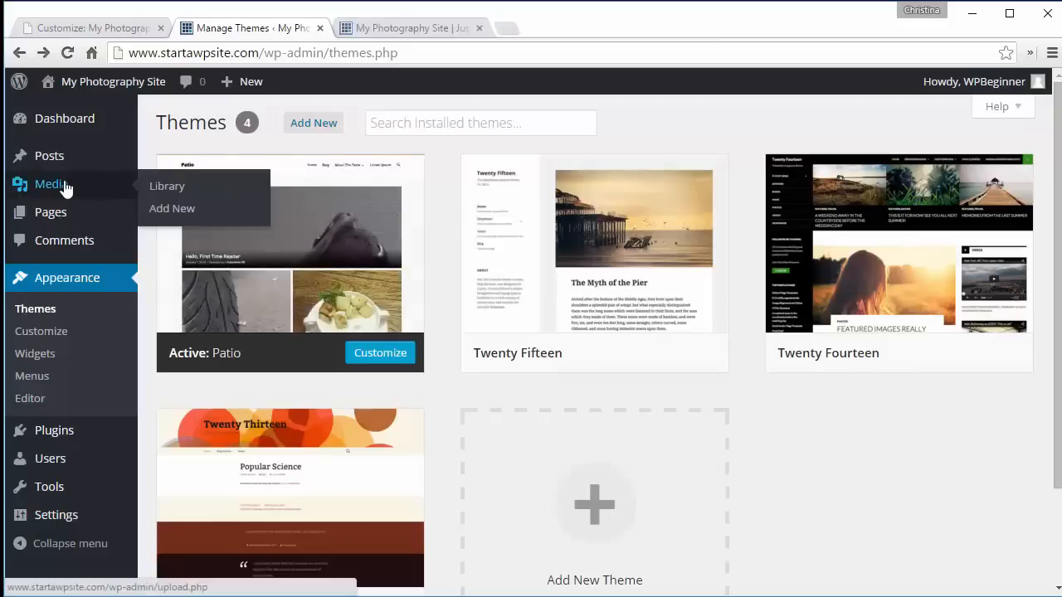
left_click(166, 208)
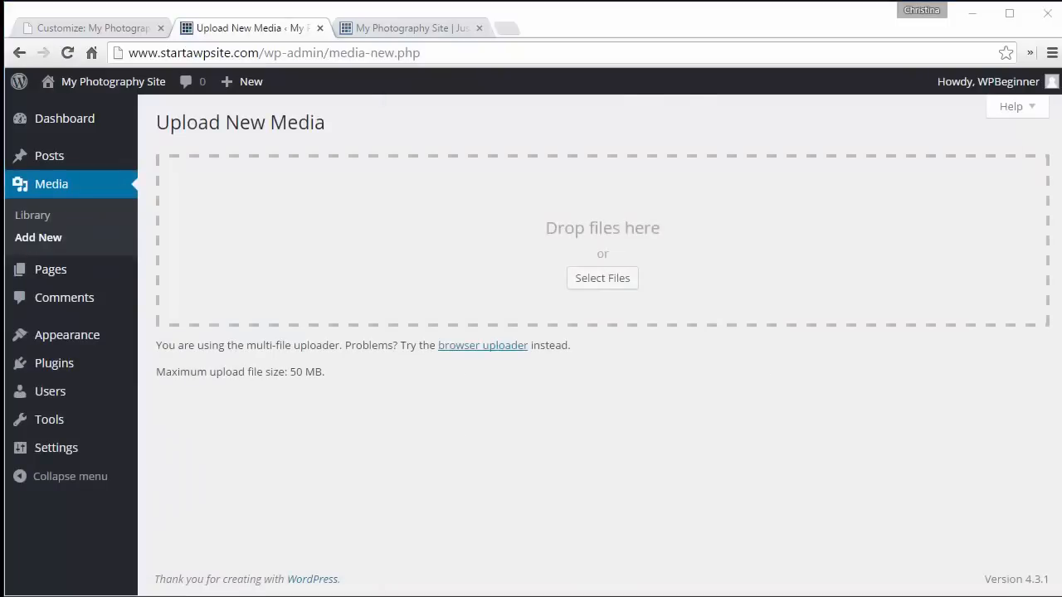
key("alt+Tab")
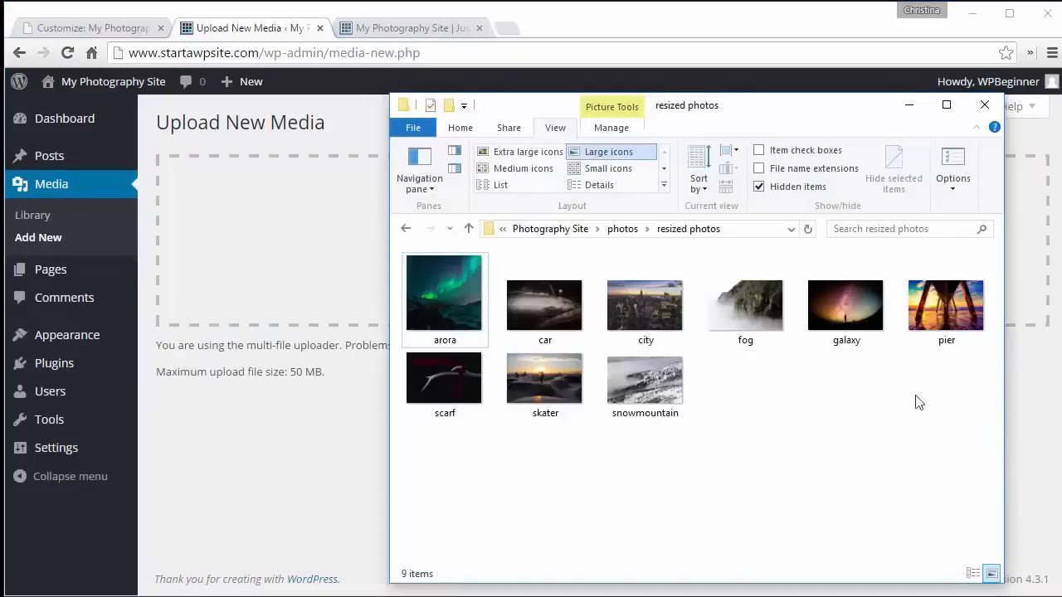
left_click_drag(982, 433, 428, 264)
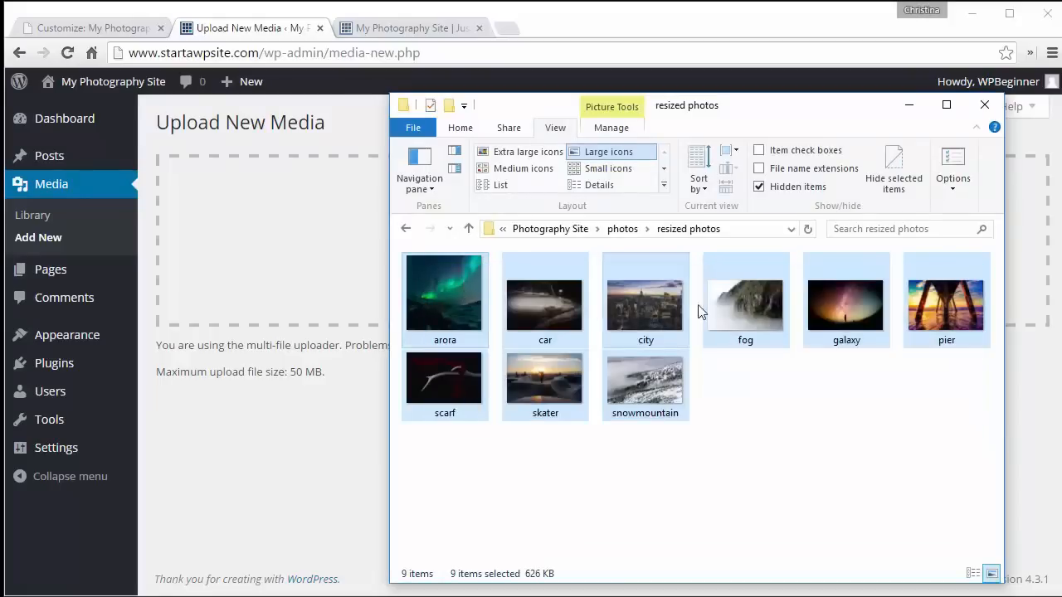
left_click_drag(443, 293, 315, 261)
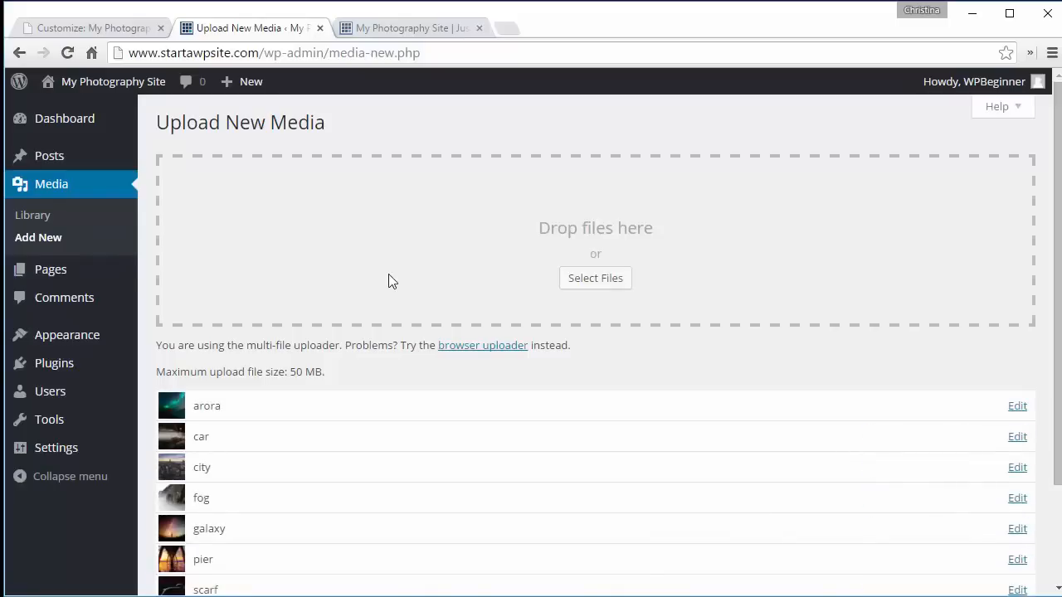
scroll(389, 281, "down", 2)
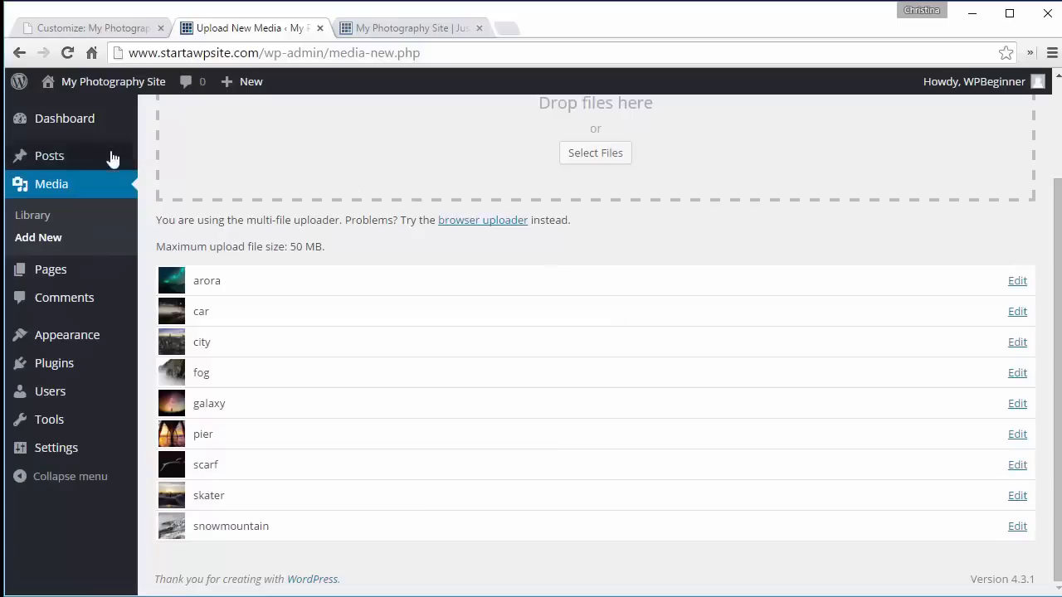
- Go to the posts list and start a new post
mouse_move(73, 157)
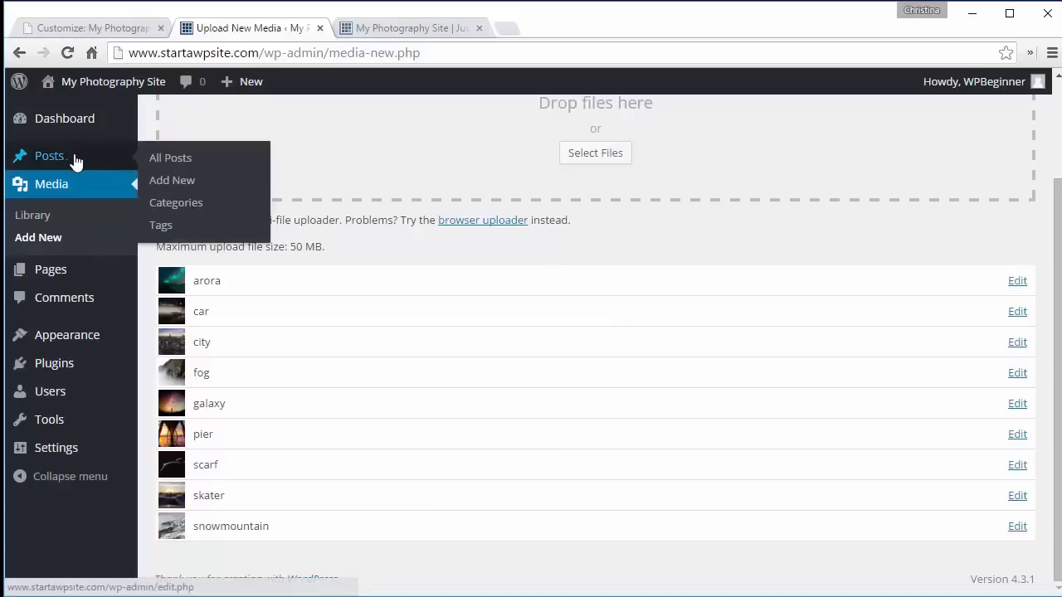
left_click(169, 165)
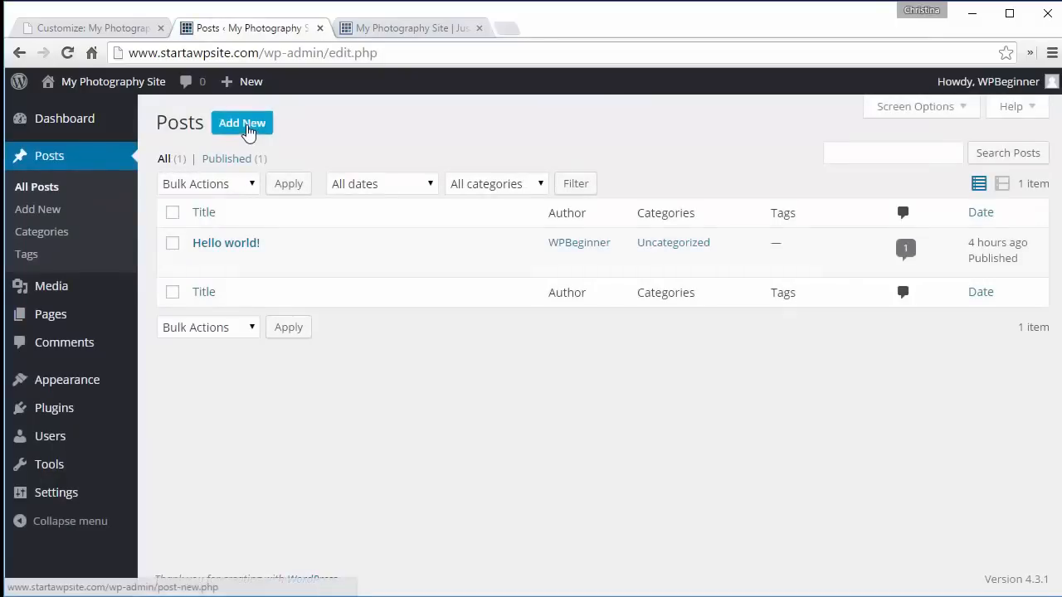
left_click(246, 126)
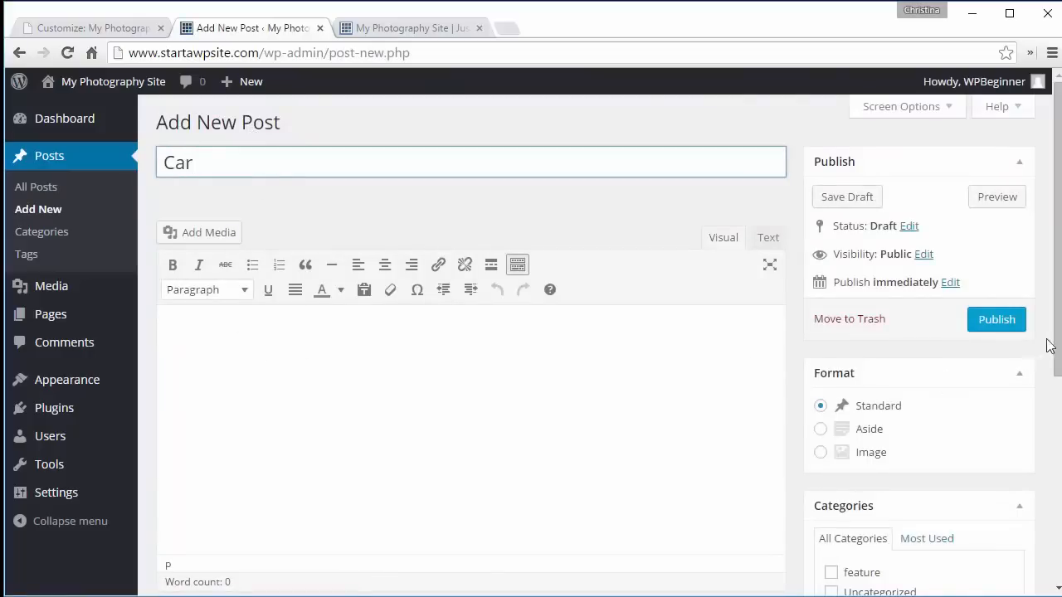
- Set the car photo as the Car post's featured image and publish the post
left_click_drag(1055, 339, 1052, 562)
left_click(861, 506)
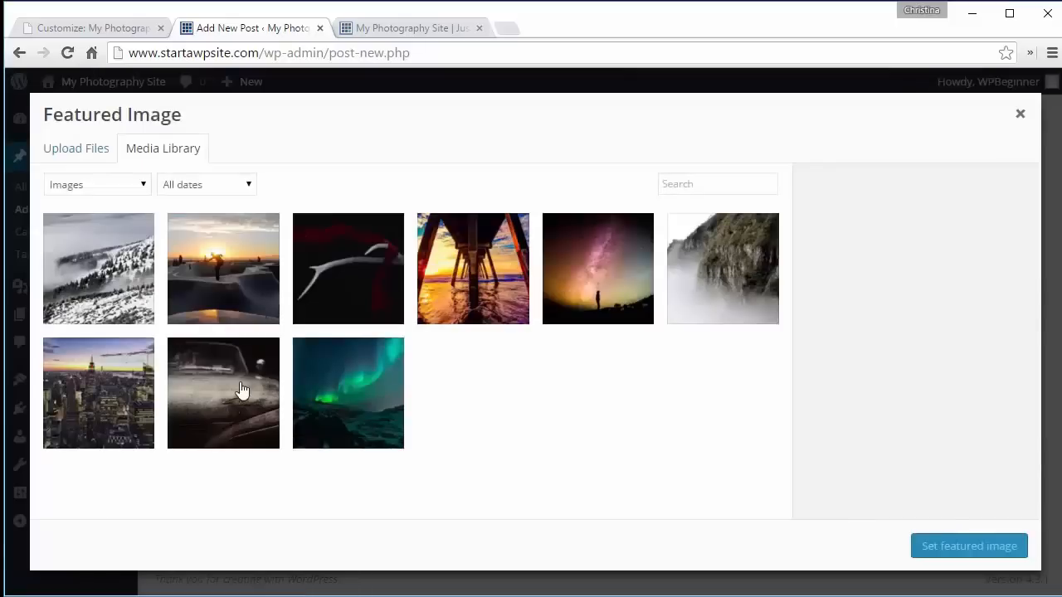
left_click(240, 393)
left_click(955, 550)
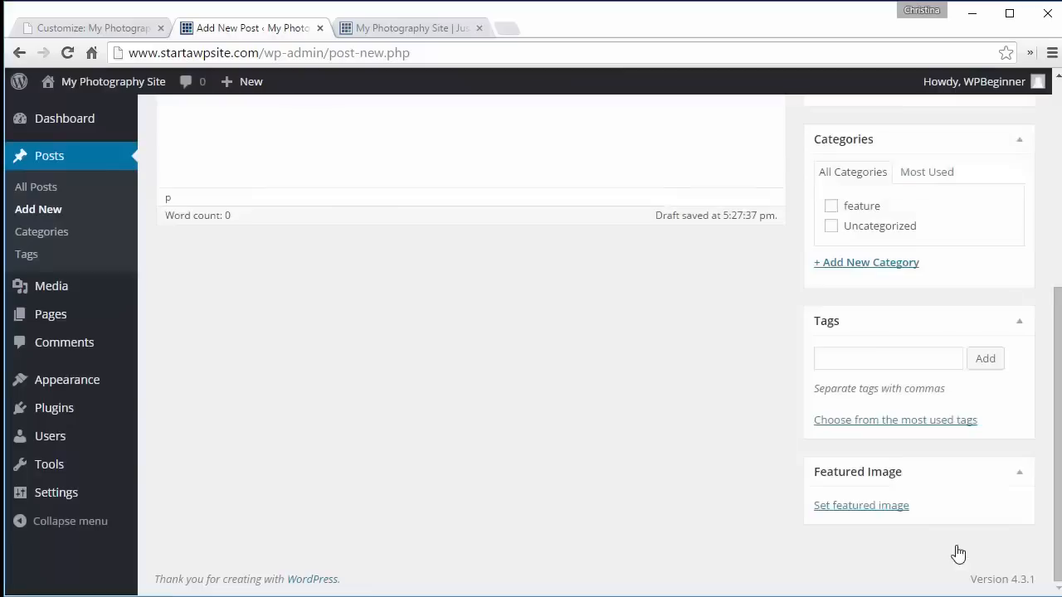
left_click_drag(1054, 502, 1058, 323)
left_click(995, 322)
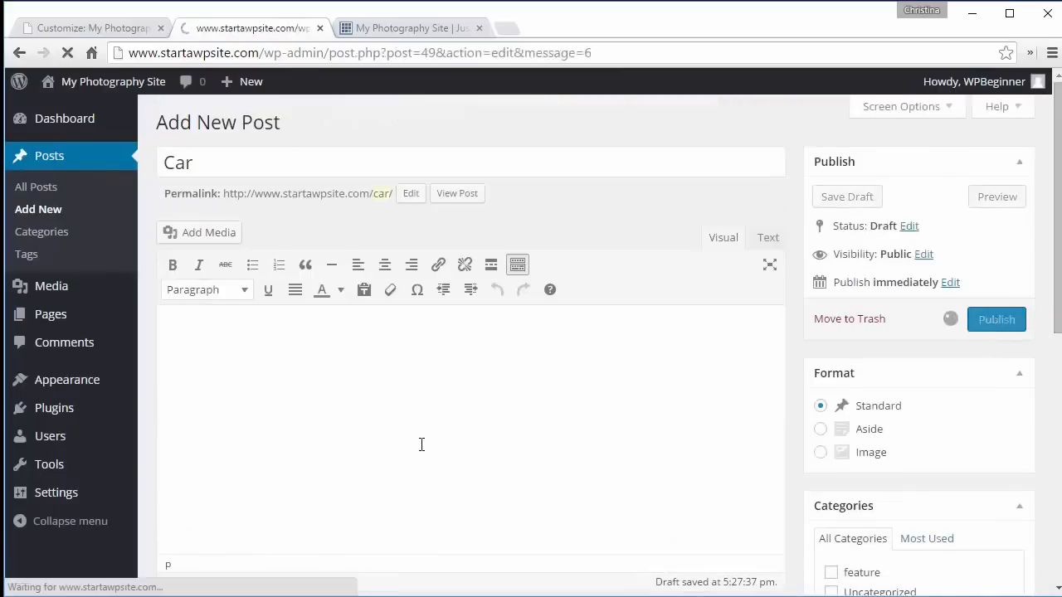
- Create a post titled Aurora, set the aurora photo as its featured image, and publish it
left_click(260, 126)
type("Aurora")
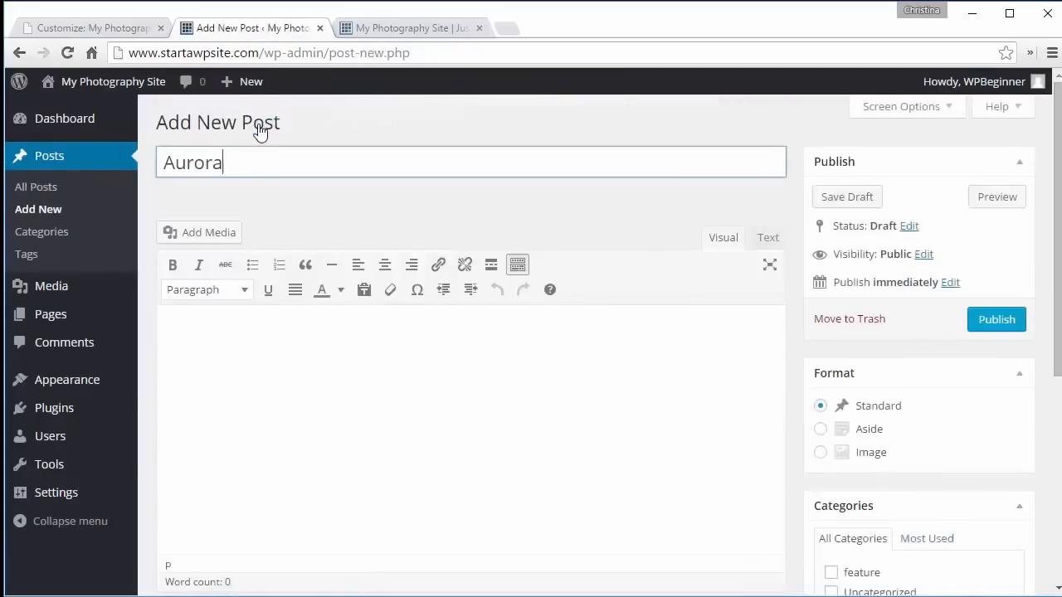
scroll(908, 483, "down", 4)
left_click(879, 506)
left_click(351, 386)
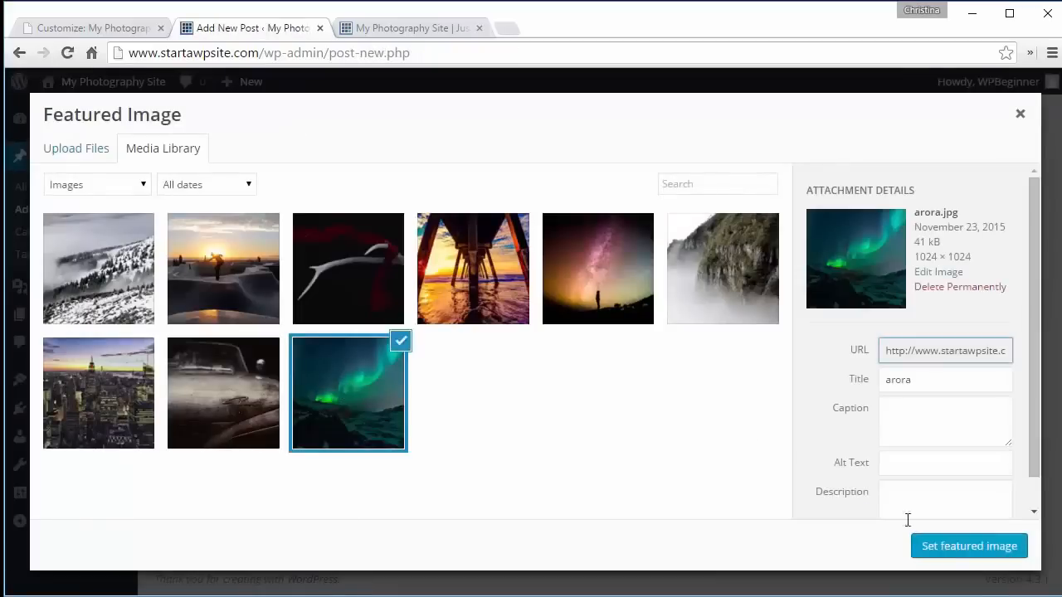
left_click(967, 545)
scroll(915, 207, "up", 5)
left_click(995, 320)
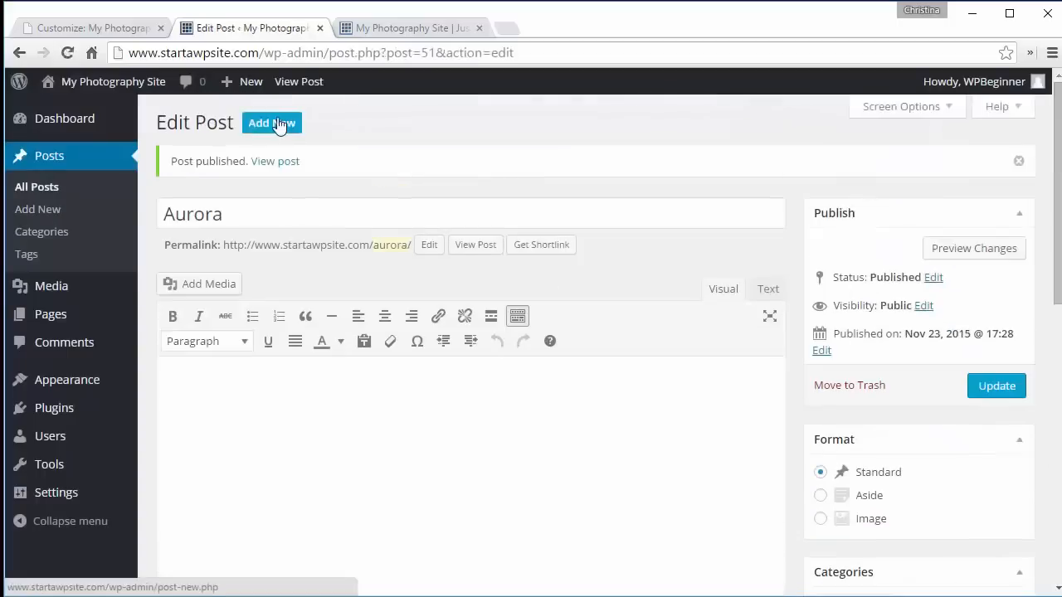
- Create a post titled Fog and set the foggy cliff photo as its featured image
left_click(273, 121)
type("Fog")
scroll(273, 192, "down", 5)
left_click(854, 515)
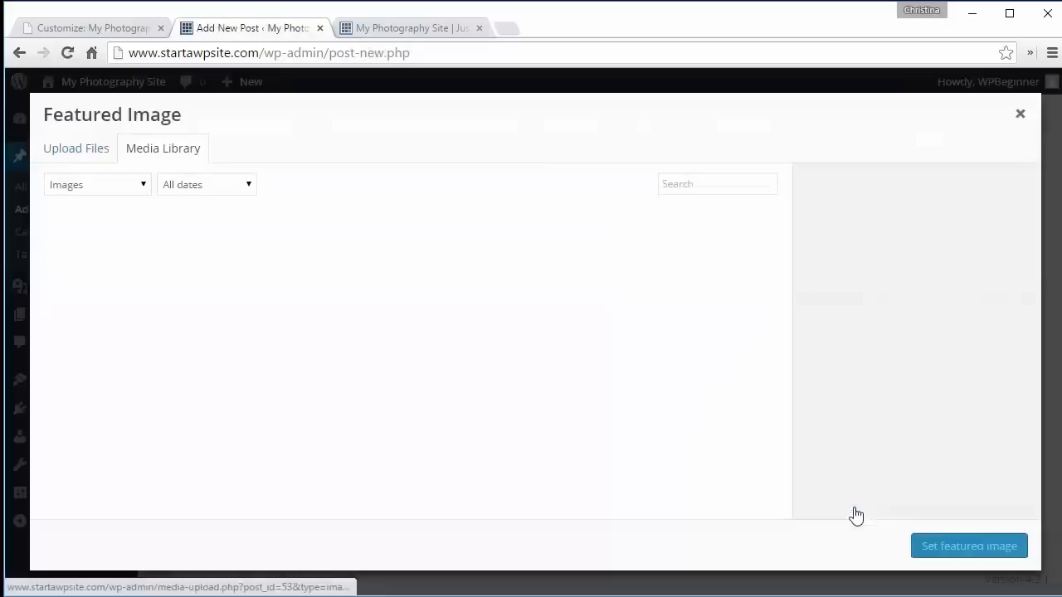
left_click(722, 269)
left_click(967, 546)
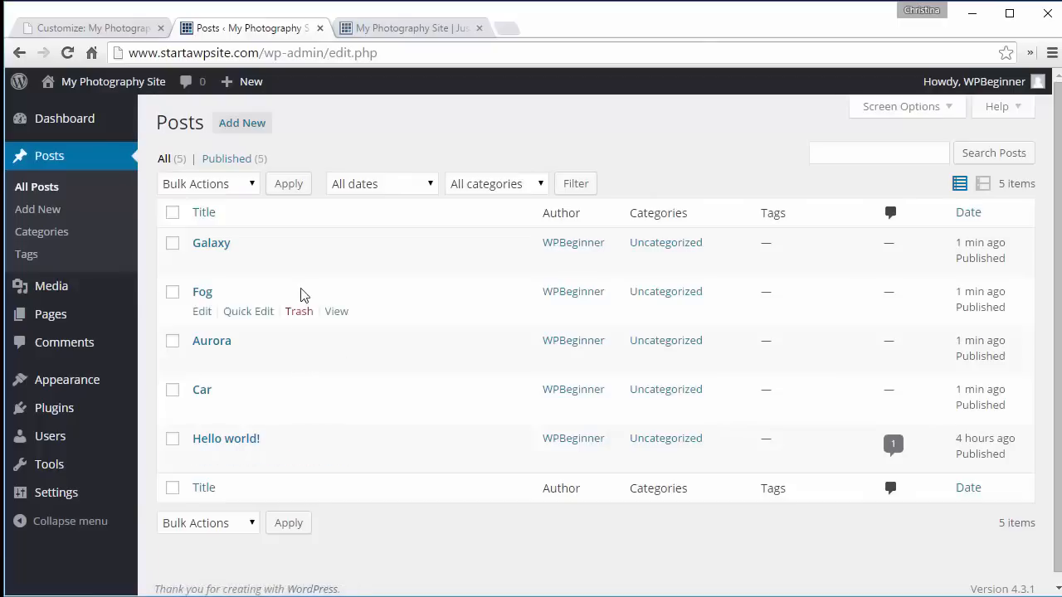
- Reload the live site and scroll through the homepage to view the new photo posts
left_click(393, 30)
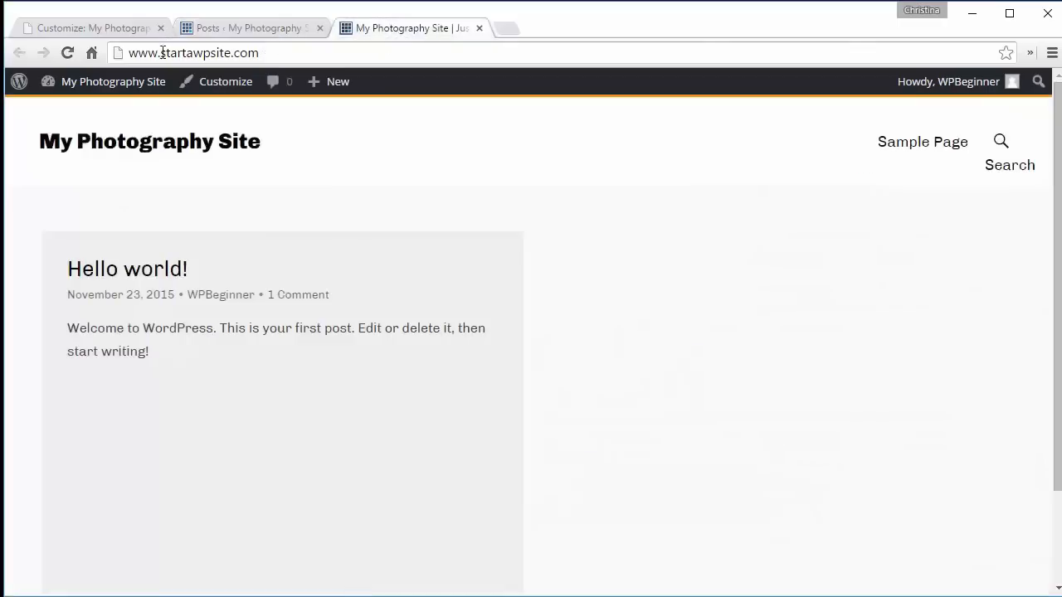
left_click(69, 53)
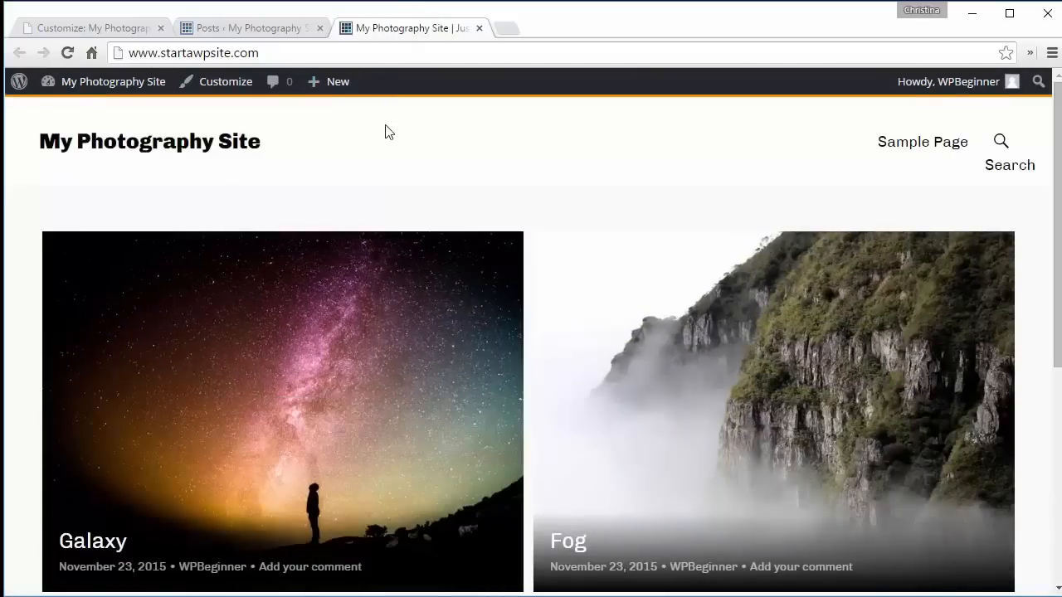
scroll(385, 133, "down", 5)
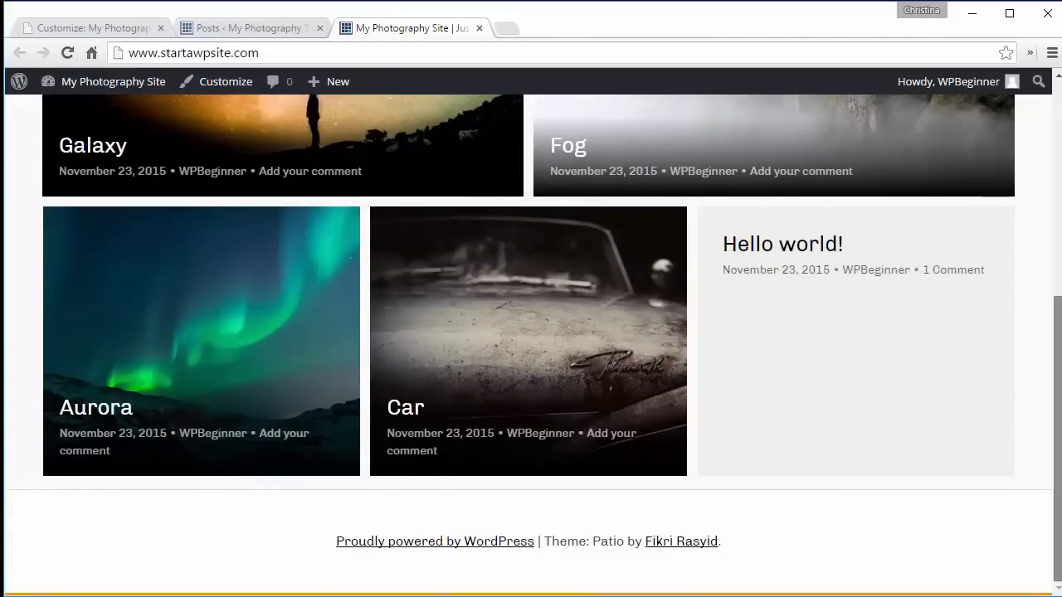
left_click_drag(1057, 455, 1056, 240)
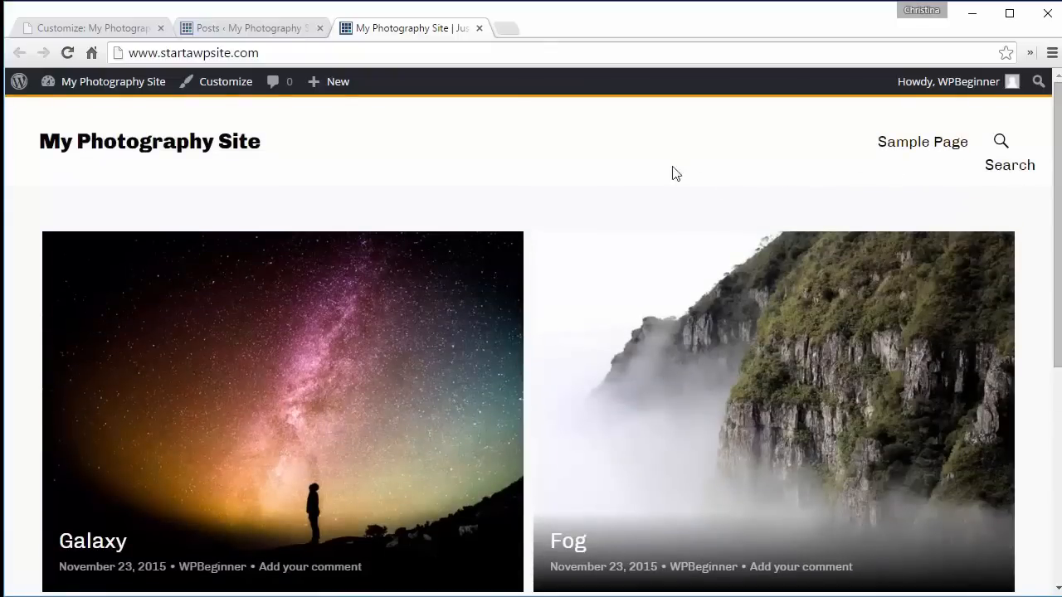
- Create and publish a new page titled Home
left_click(230, 28)
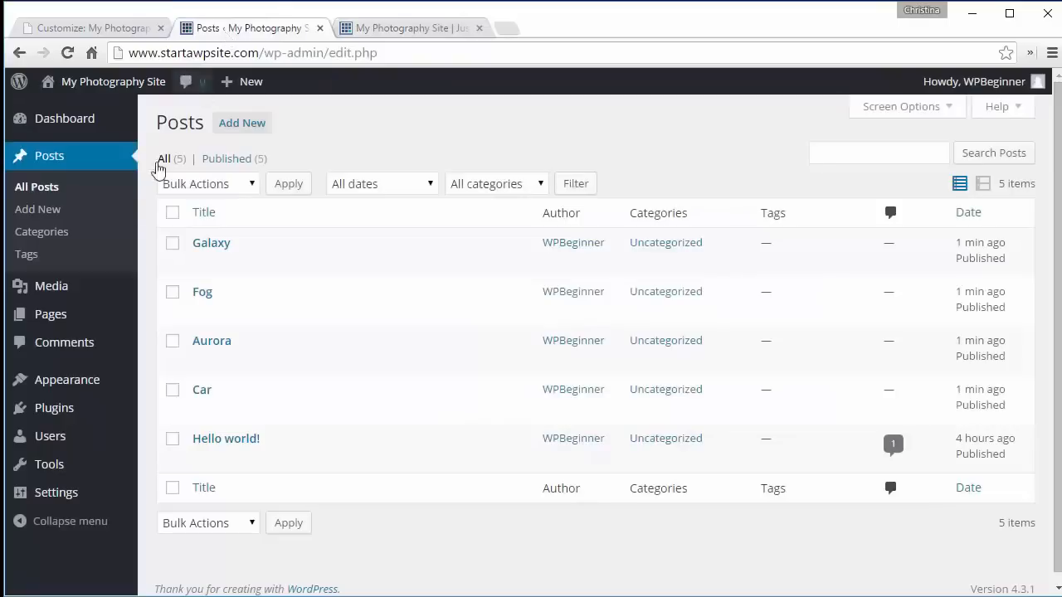
mouse_move(52, 310)
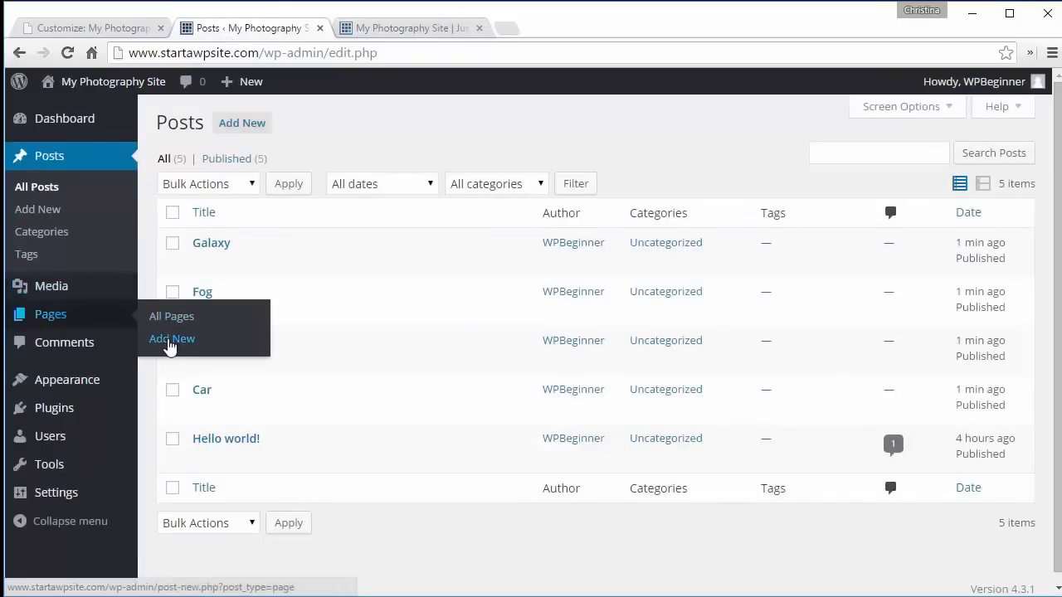
left_click(169, 343)
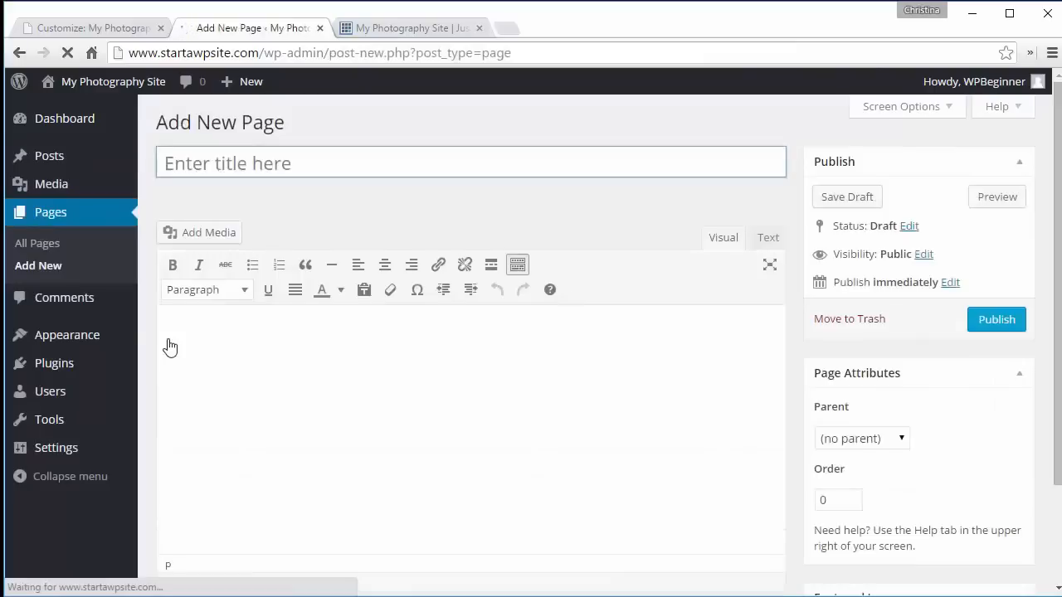
type("Home")
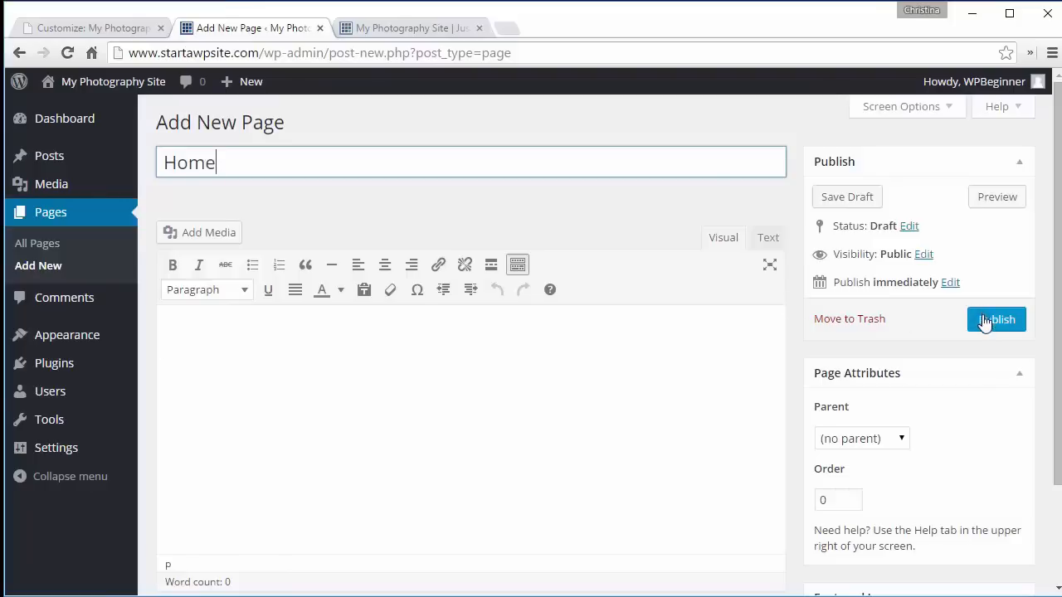
left_click(954, 309)
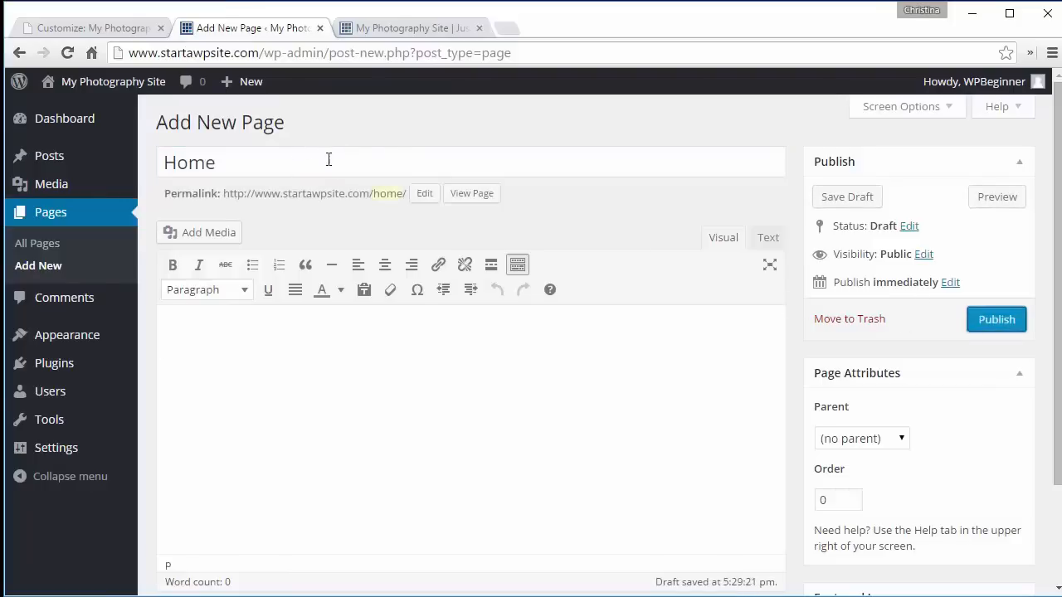
left_click(989, 325)
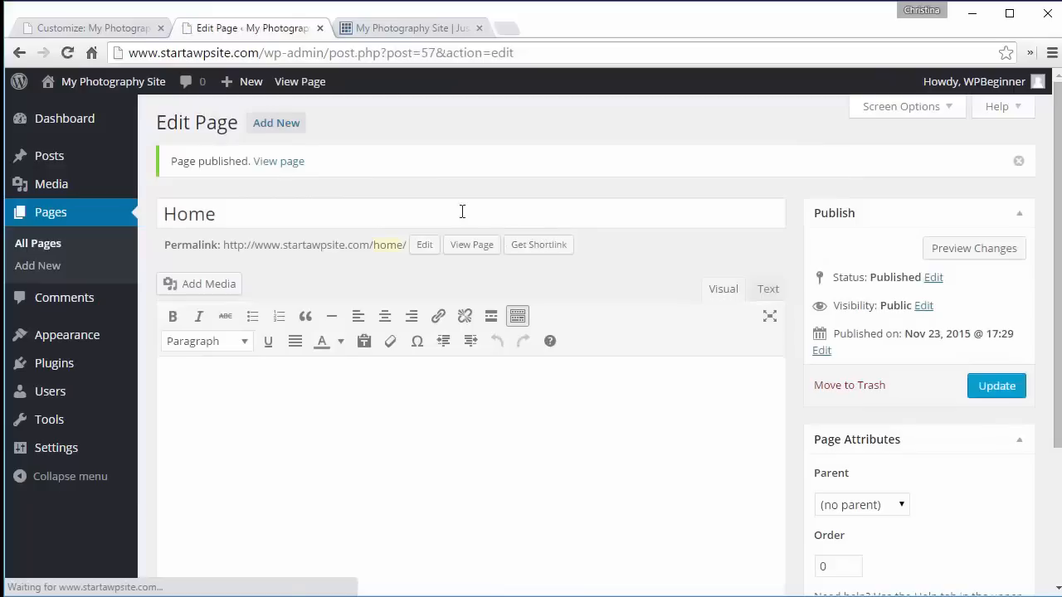
- Create and publish another page titled About Us
left_click(279, 126)
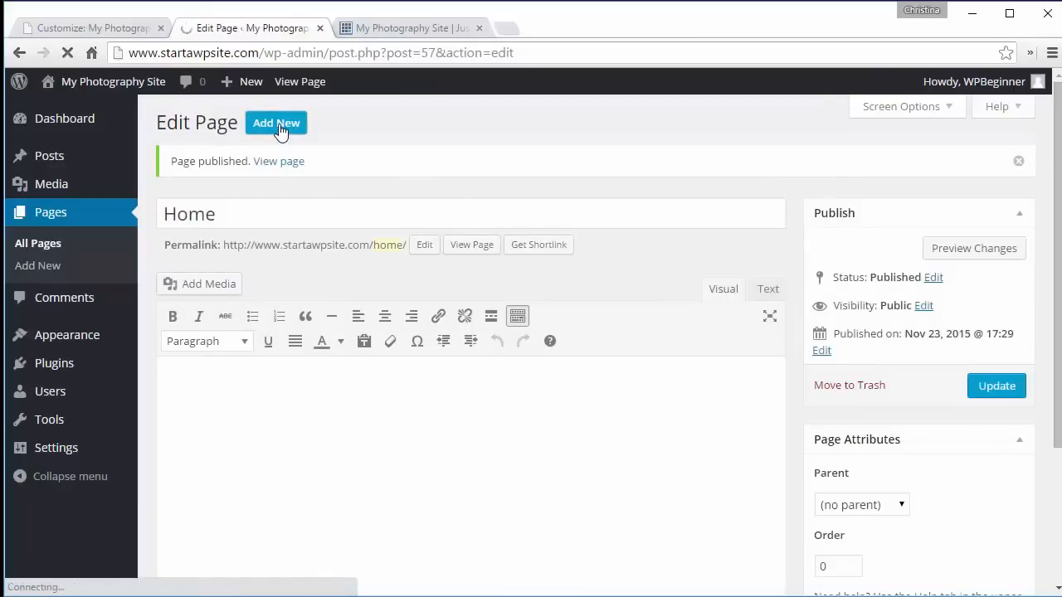
type("About")
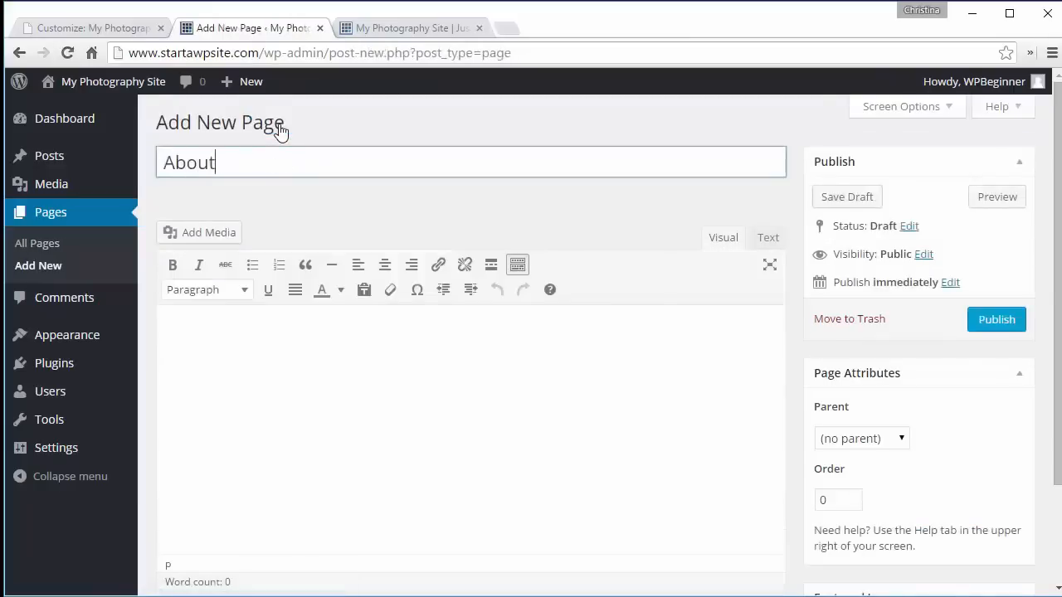
type(" Us")
left_click(409, 388)
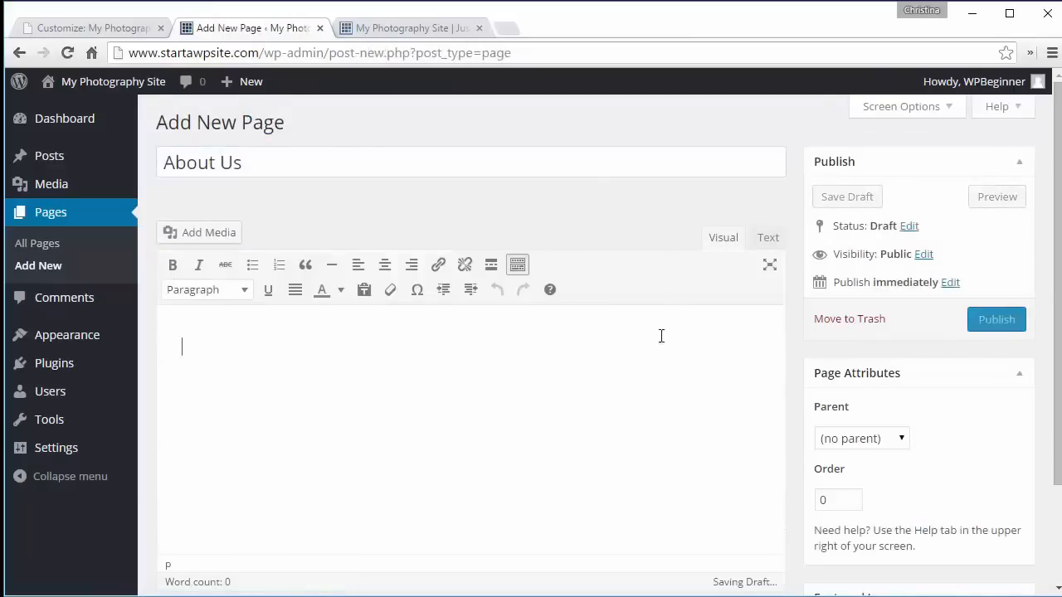
left_click(994, 321)
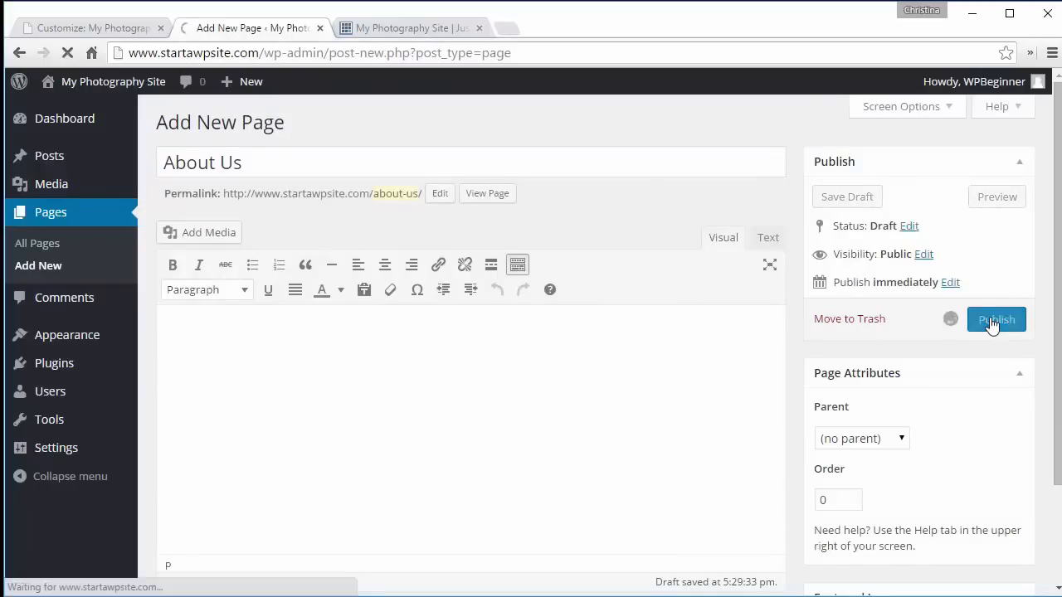
- Create and publish another page titled Contact
left_click(279, 130)
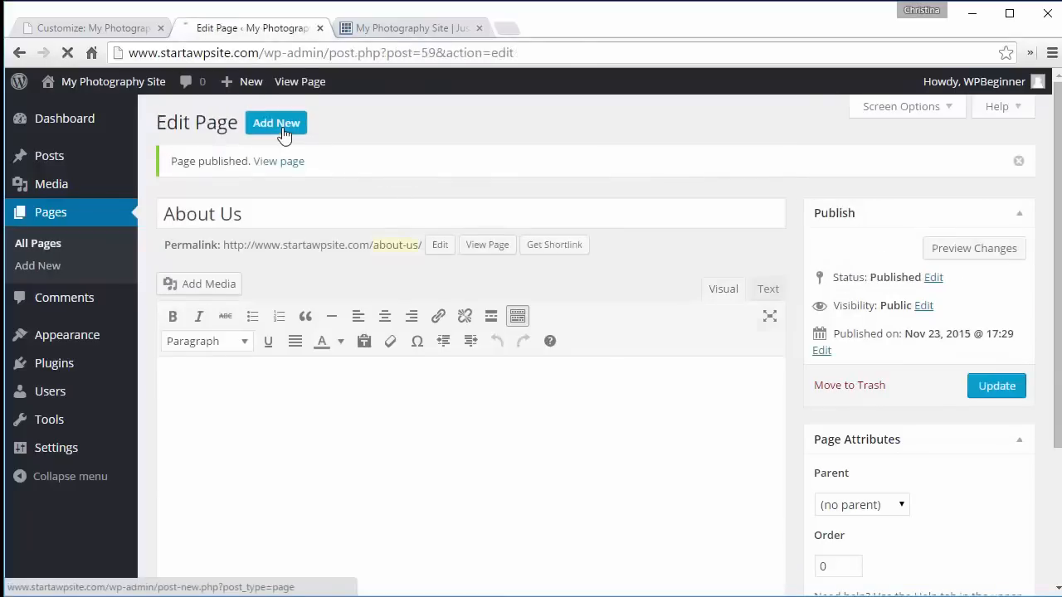
left_click(275, 162)
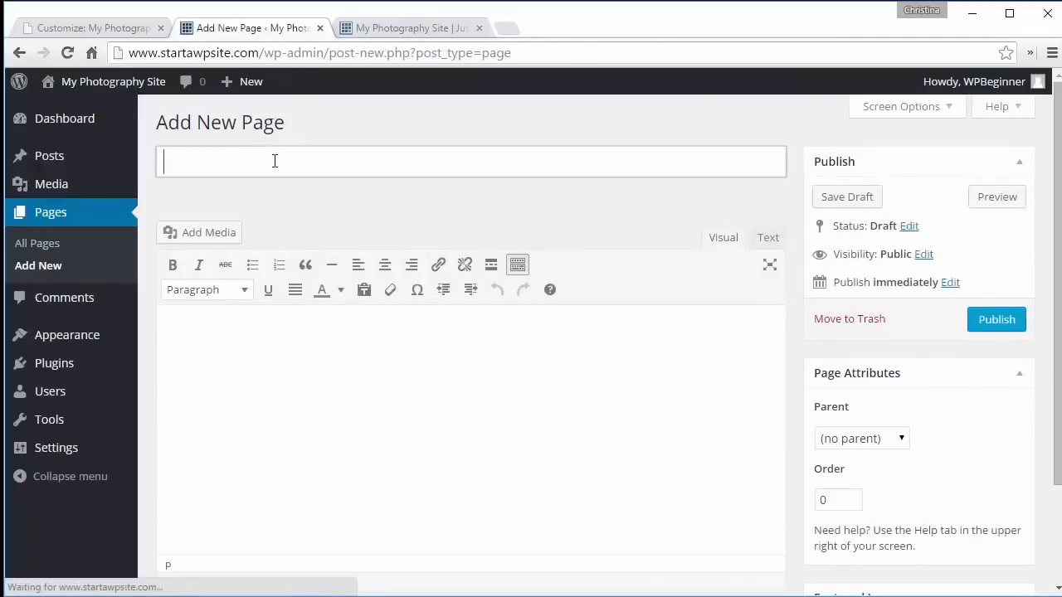
type("Cont")
type("at")
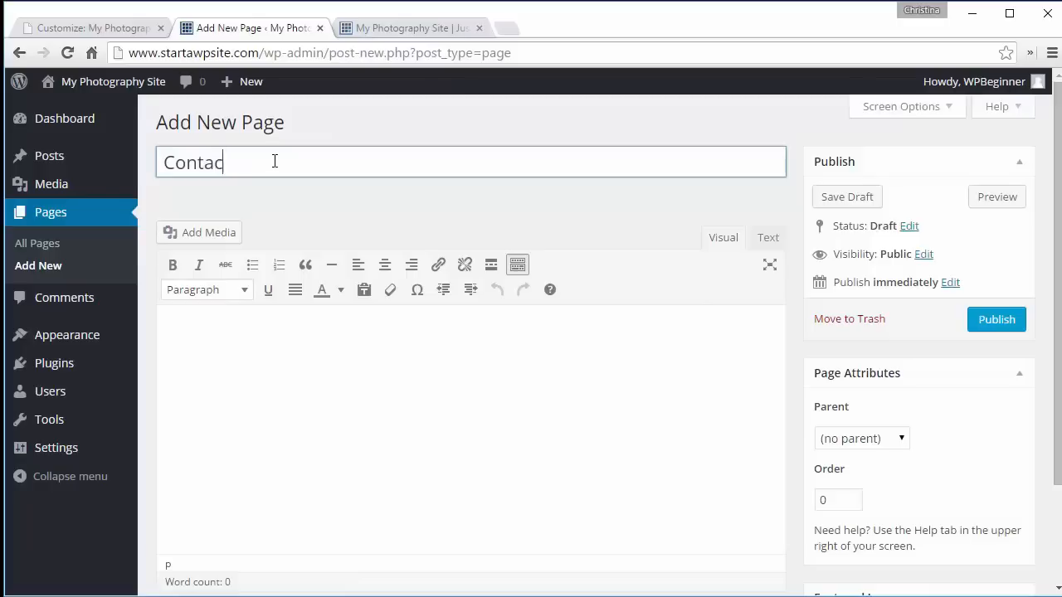
left_click(326, 376)
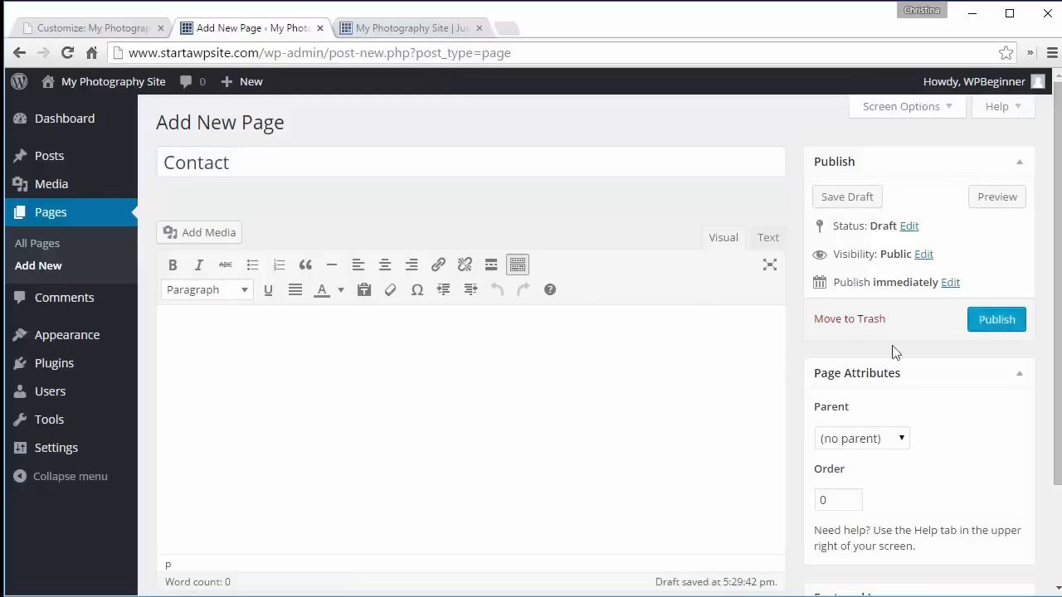
left_click(996, 320)
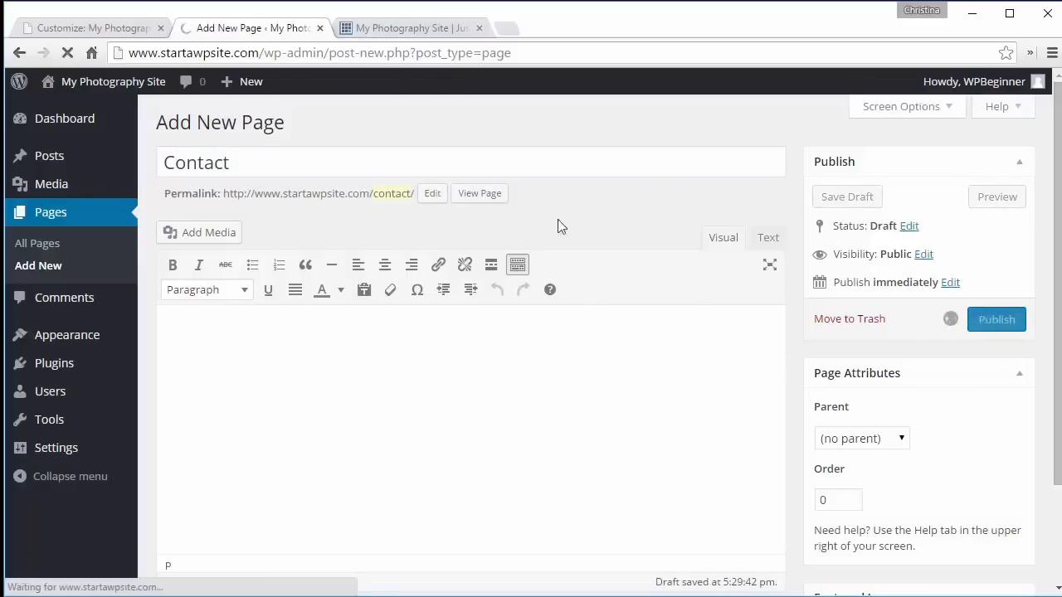
- Create and publish another page titled Gallery
left_click(274, 124)
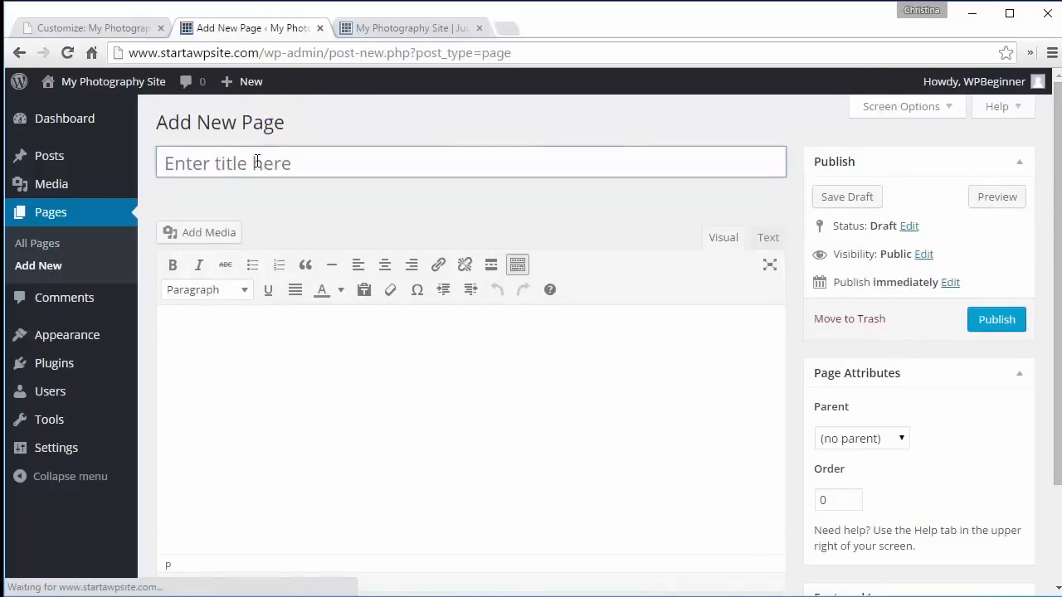
left_click(257, 161)
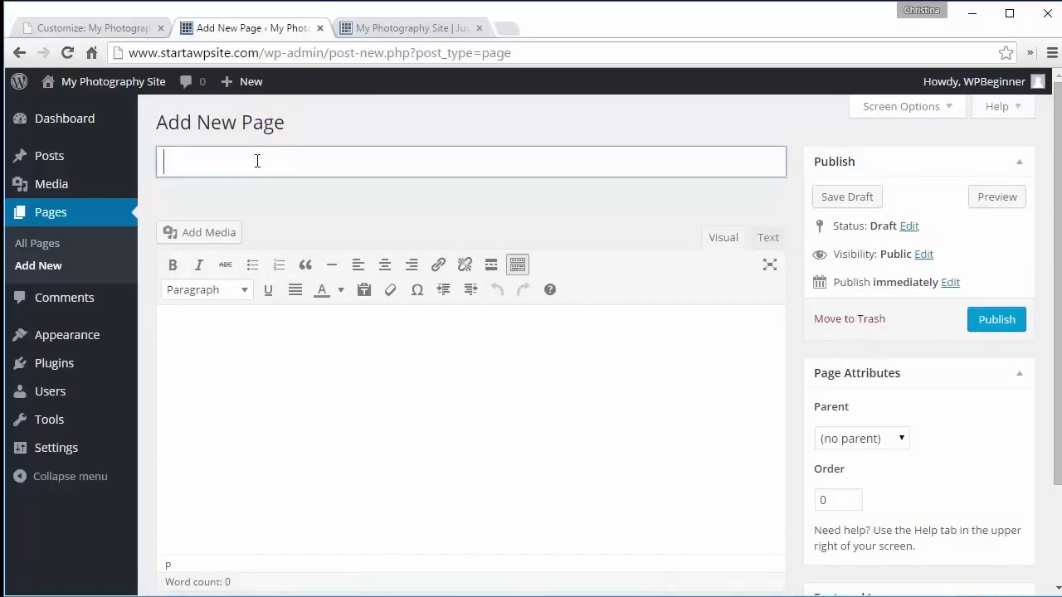
type("Gallery")
left_click(380, 374)
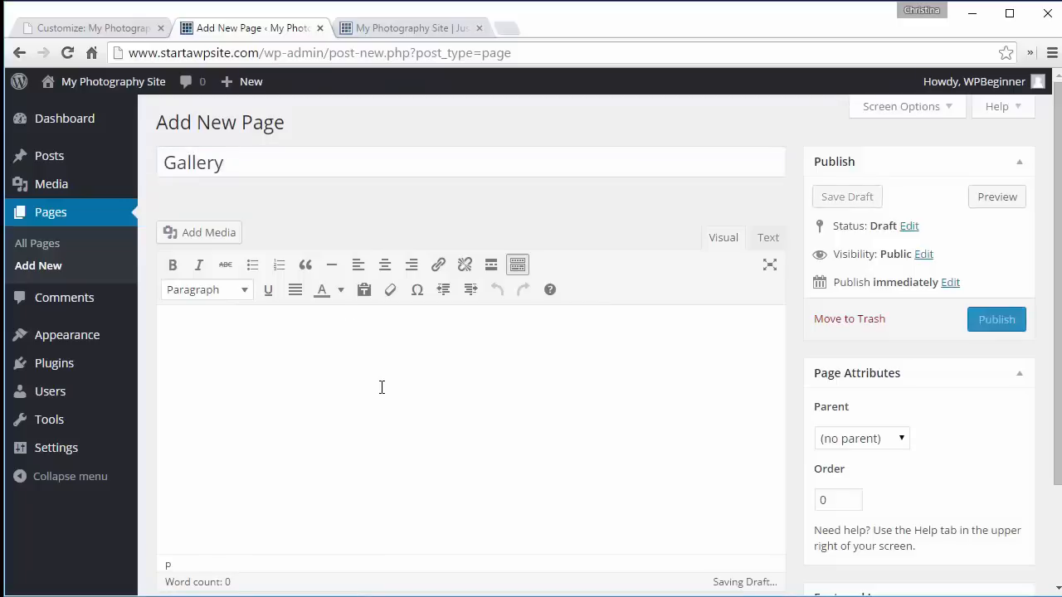
left_click(995, 320)
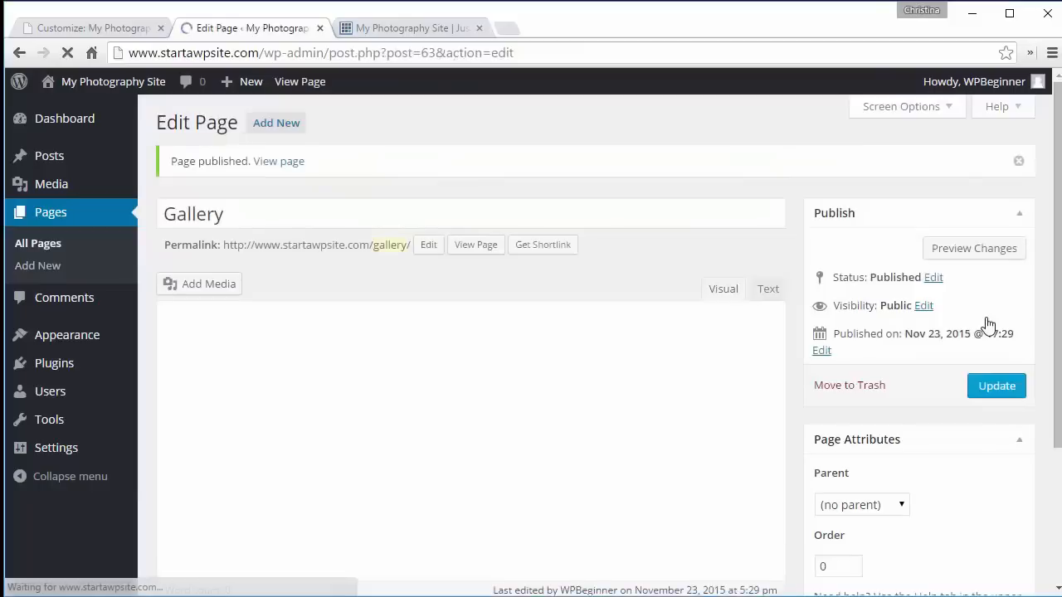
- Reload the live site to view the homepage's navigation links
left_click(393, 30)
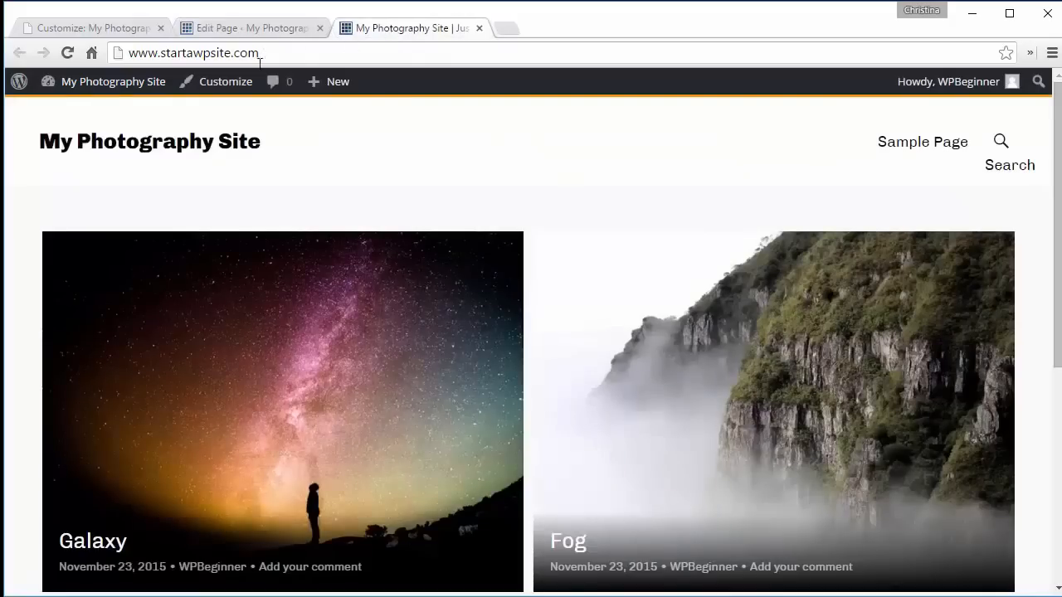
left_click(66, 52)
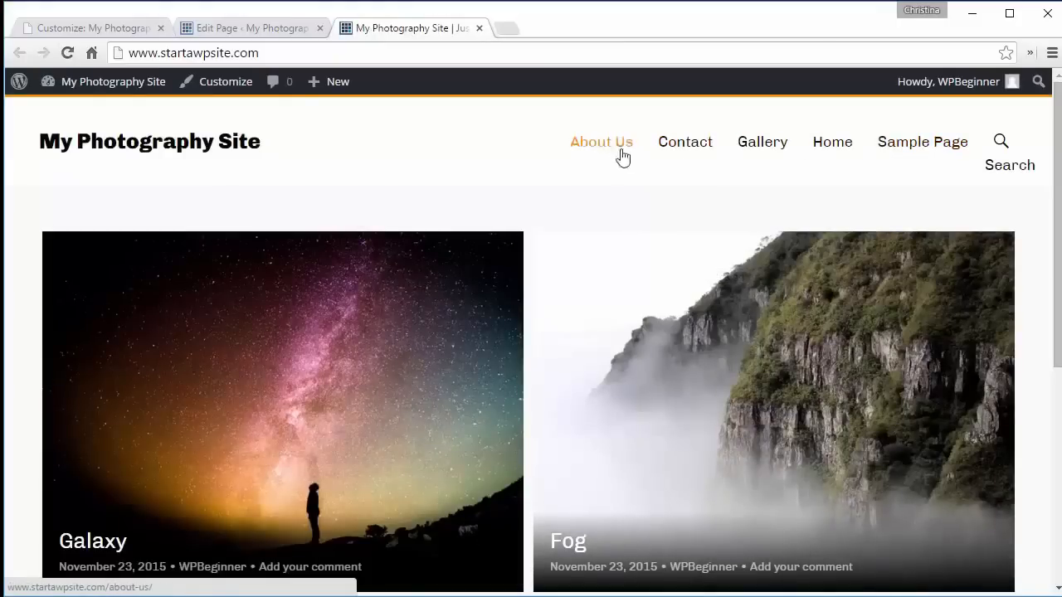
- Open the menu editor in the dashboard and create a new menu named Main
left_click(208, 27)
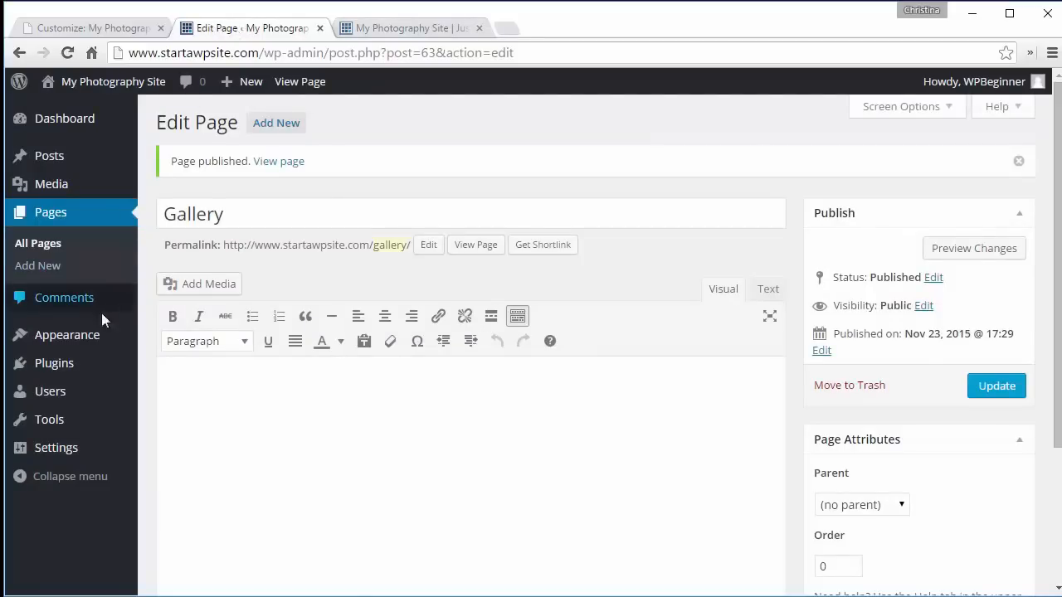
mouse_move(86, 336)
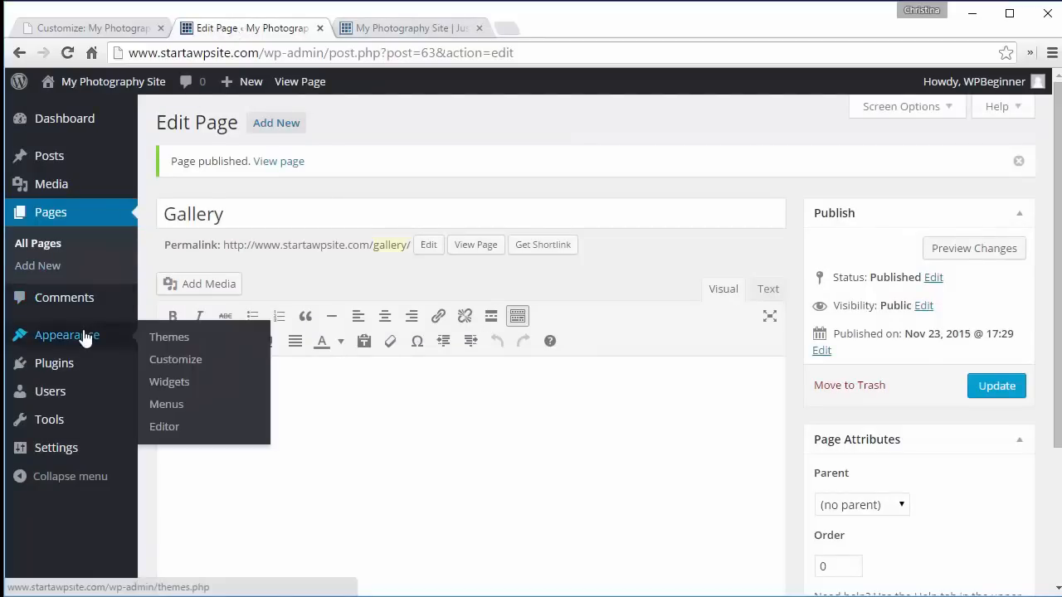
left_click(166, 406)
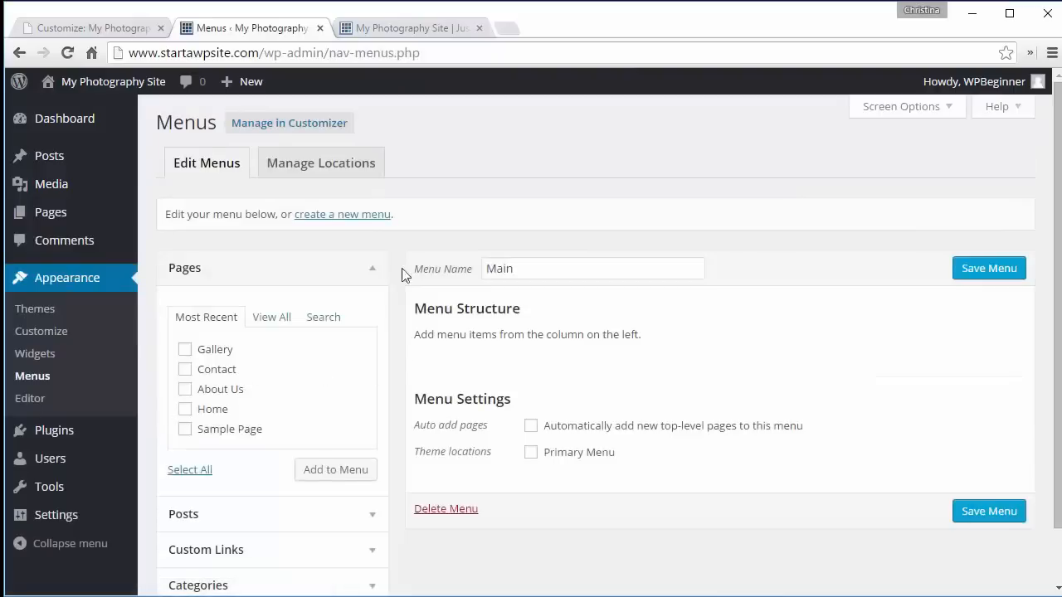
left_click(334, 174)
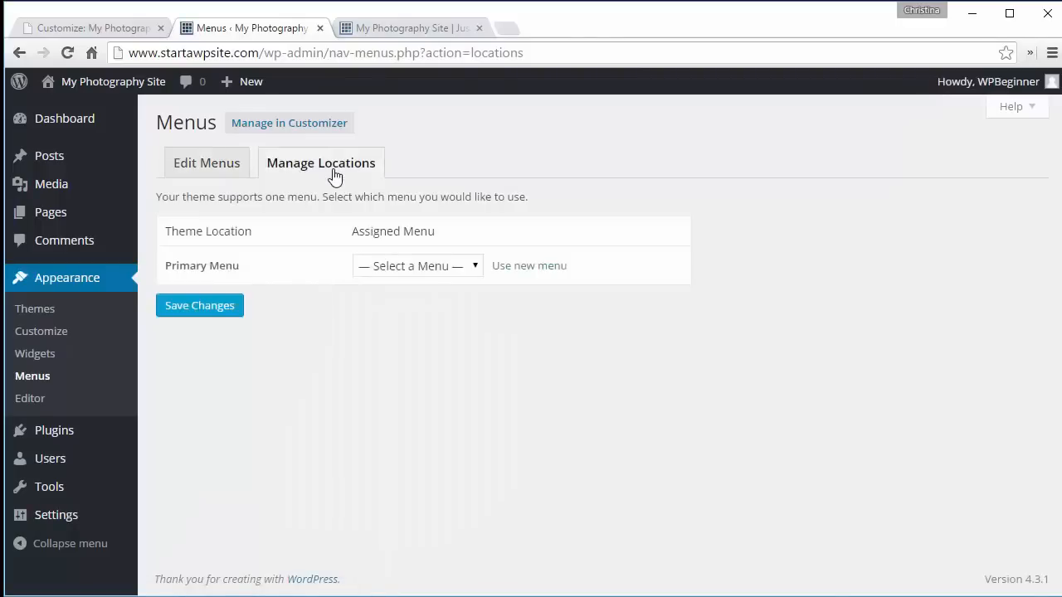
left_click(202, 169)
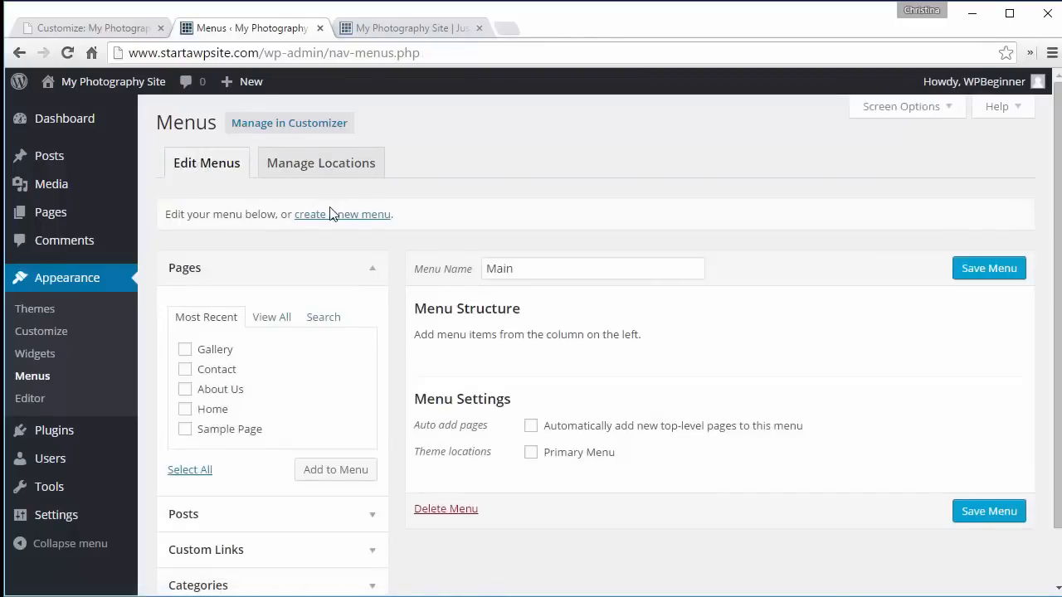
left_click(328, 218)
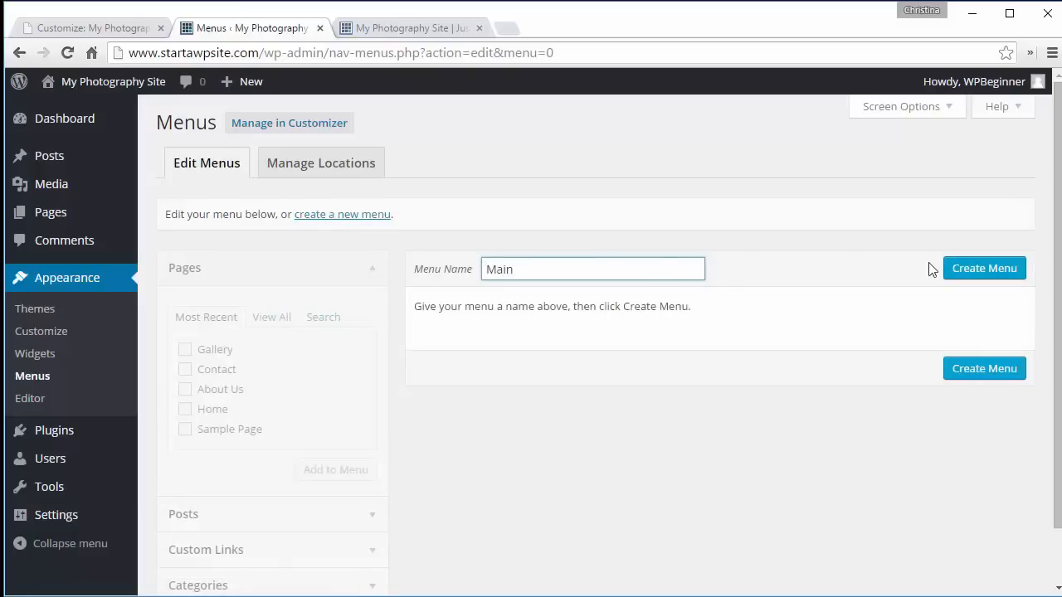
left_click(987, 271)
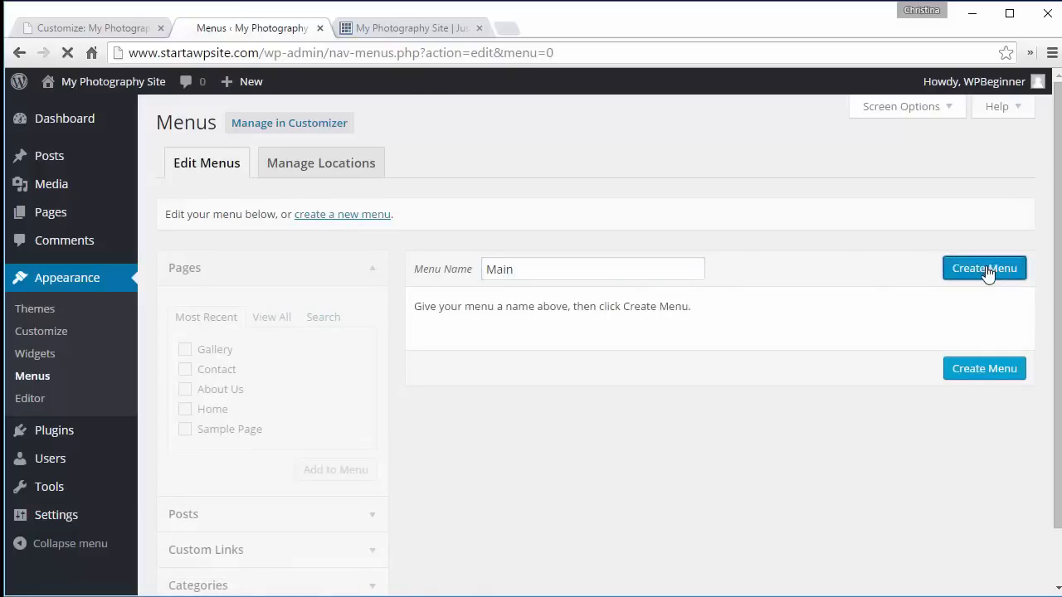
- Remove the Sample Page and Home page items from the Main menu structure
scroll(770, 251, "down", 2)
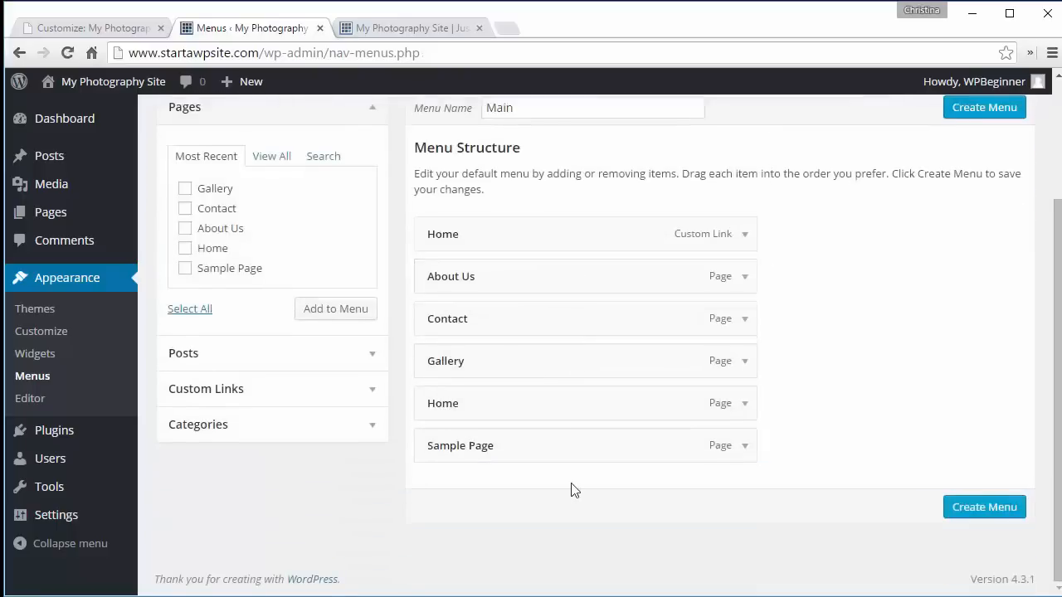
left_click(752, 448)
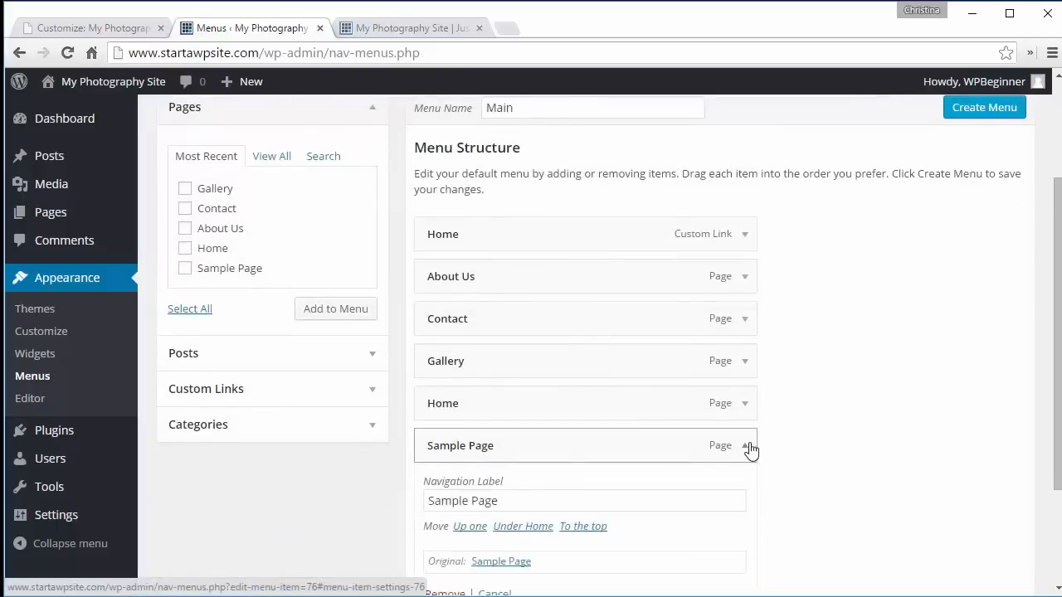
scroll(1059, 381, "down", 2)
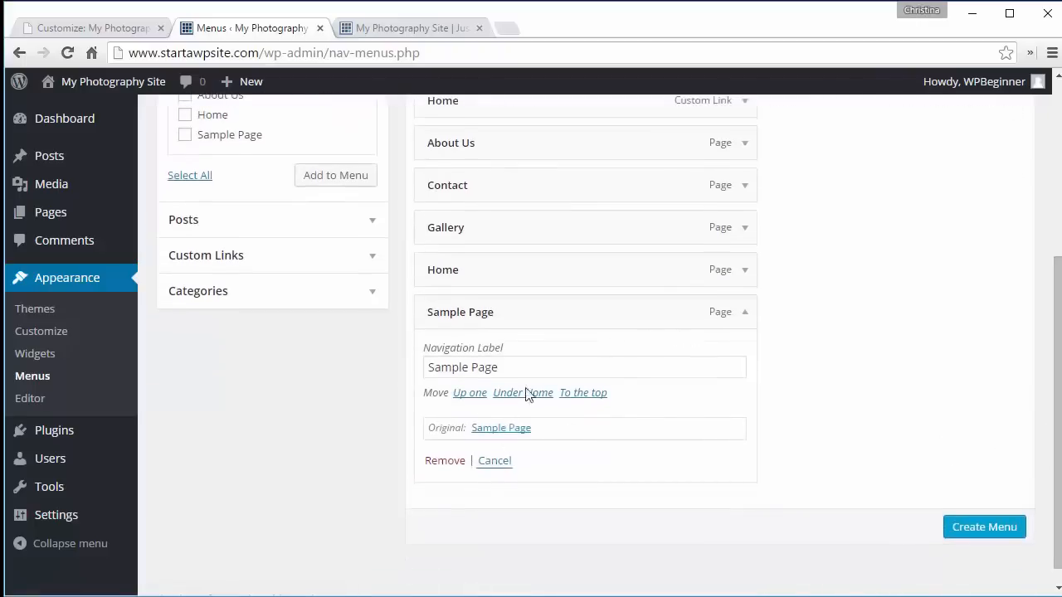
left_click(445, 463)
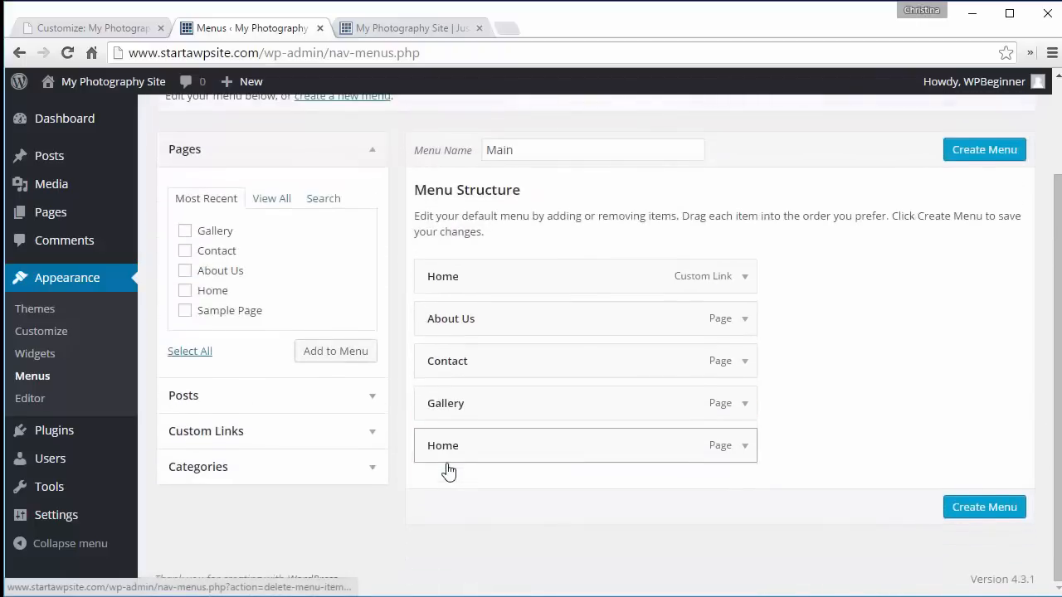
left_click(744, 448)
scroll(805, 472, "down", 2)
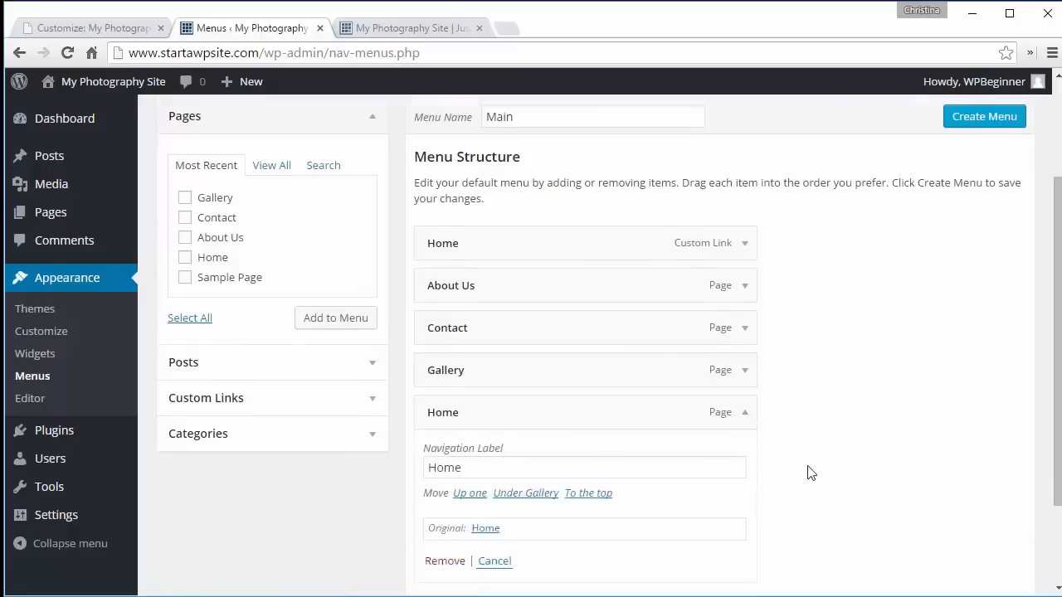
left_click(445, 529)
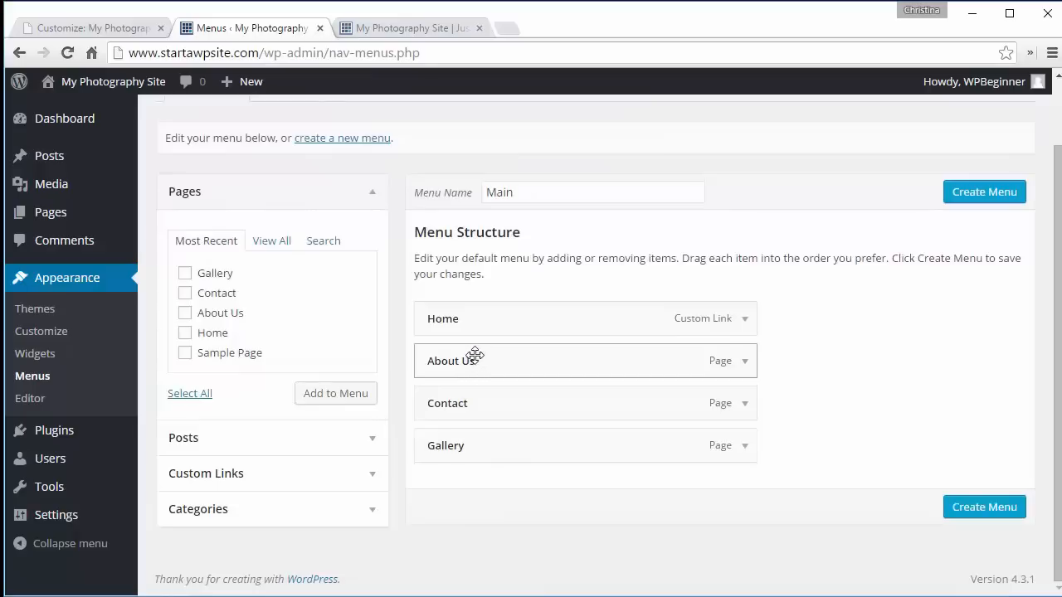
- Move About Us to the end of the menu and save the menu
left_click_drag(475, 355, 476, 455)
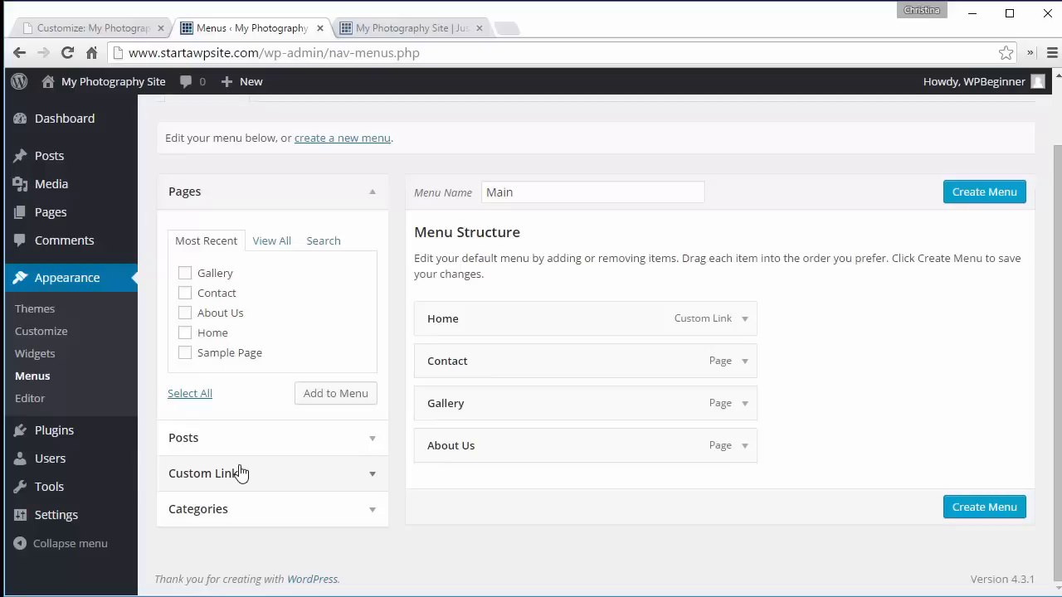
left_click(247, 475)
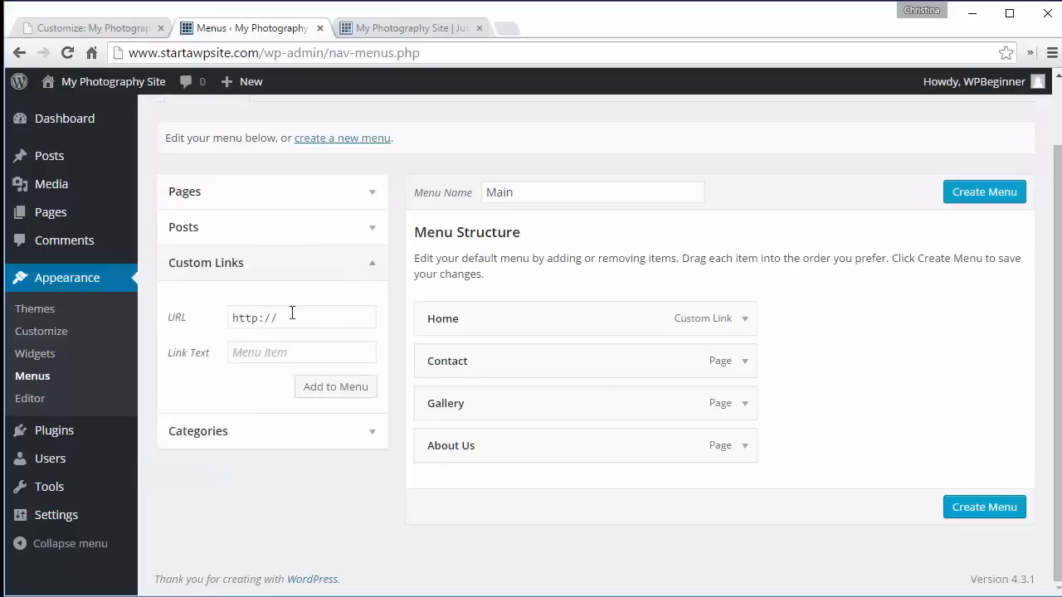
left_click(325, 443)
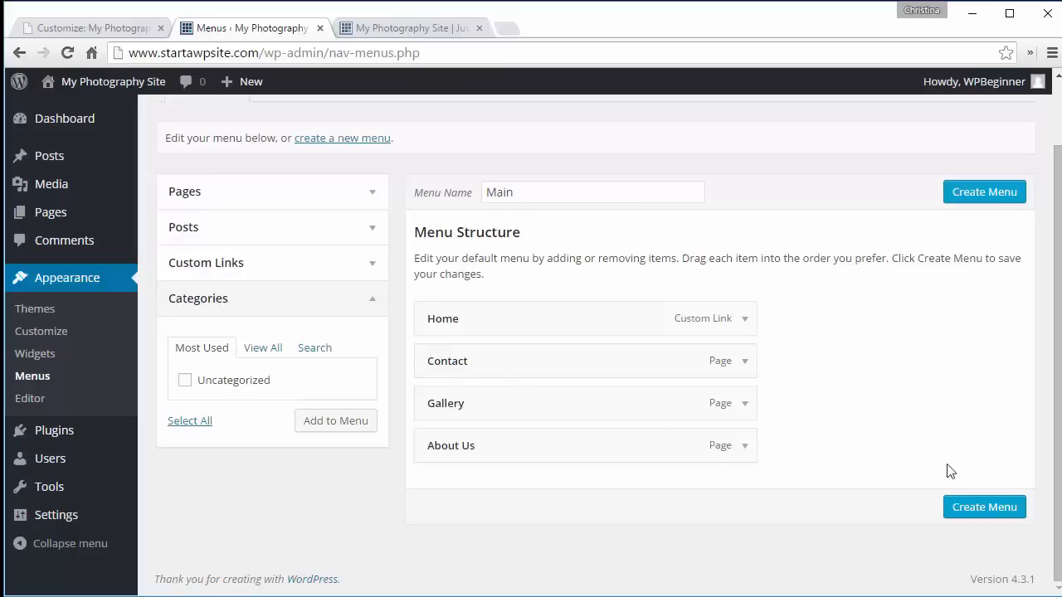
left_click(977, 509)
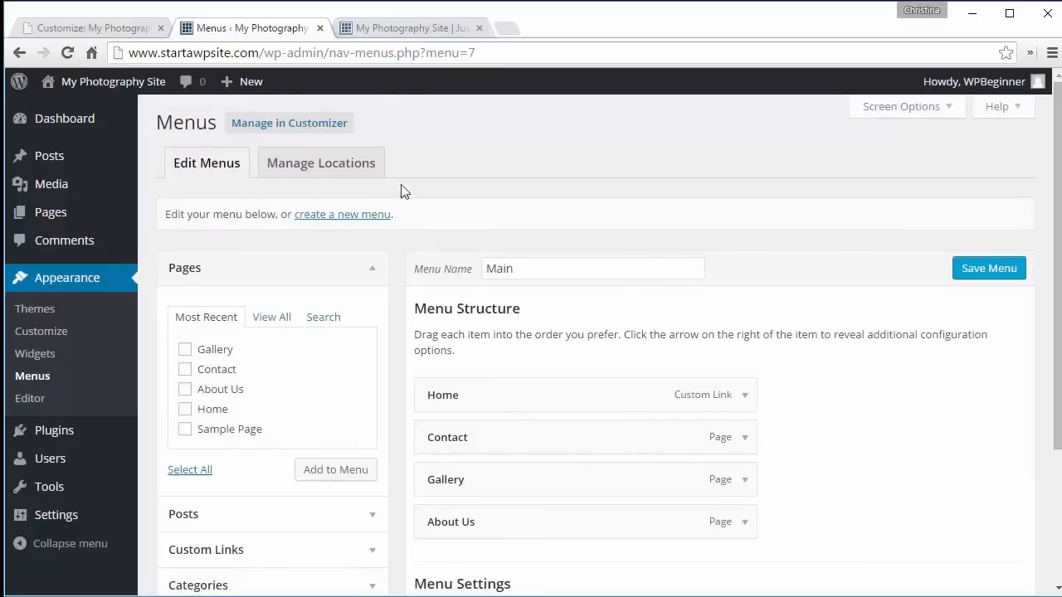
- Assign the Main menu to the Primary Menu location, save, and reload the live site to check the navigation
left_click(298, 169)
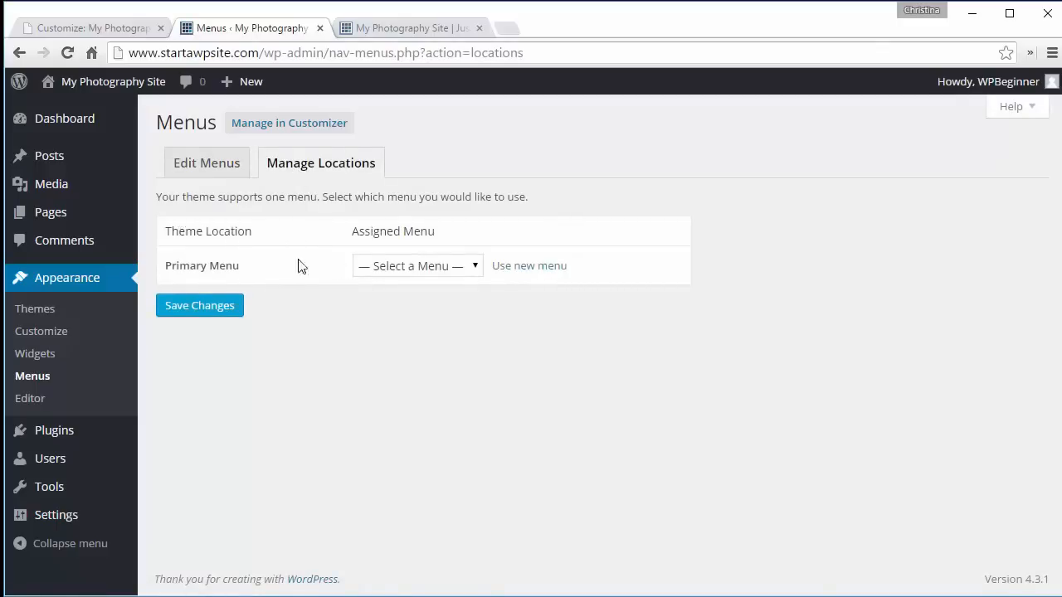
left_click(411, 270)
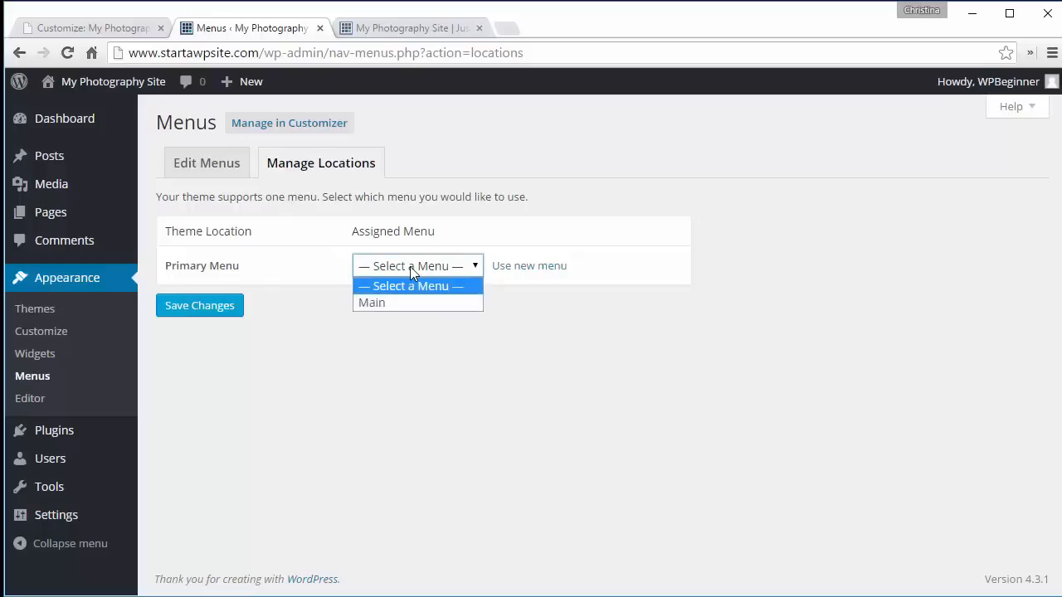
left_click(384, 303)
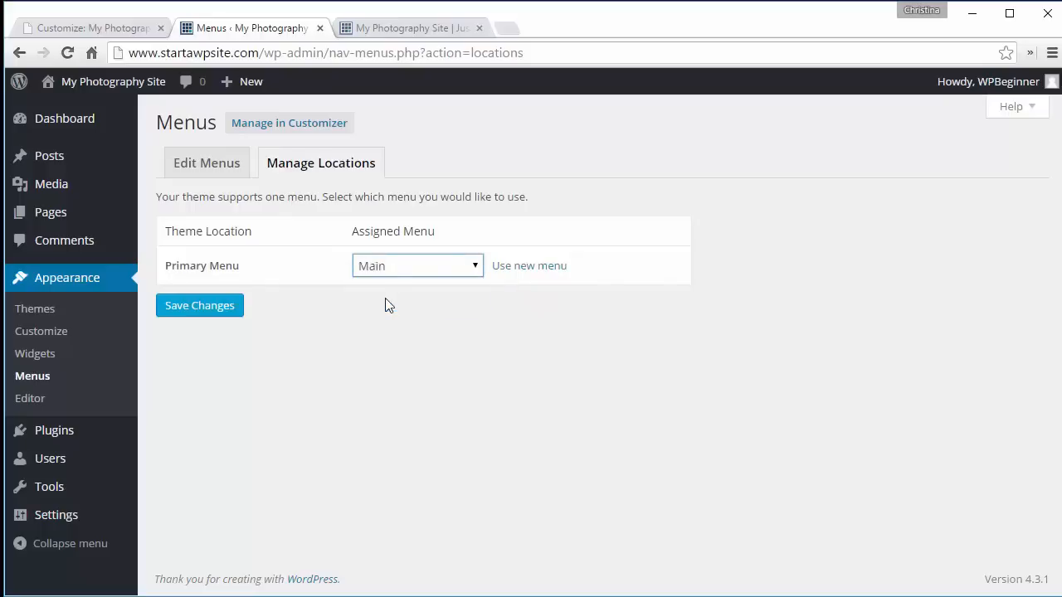
left_click(204, 314)
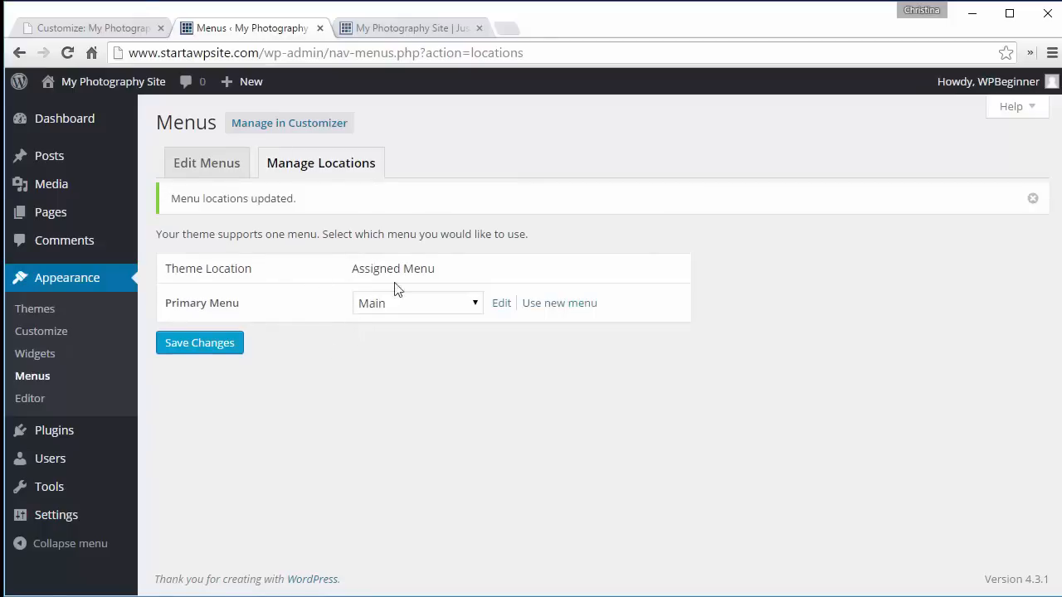
left_click(384, 34)
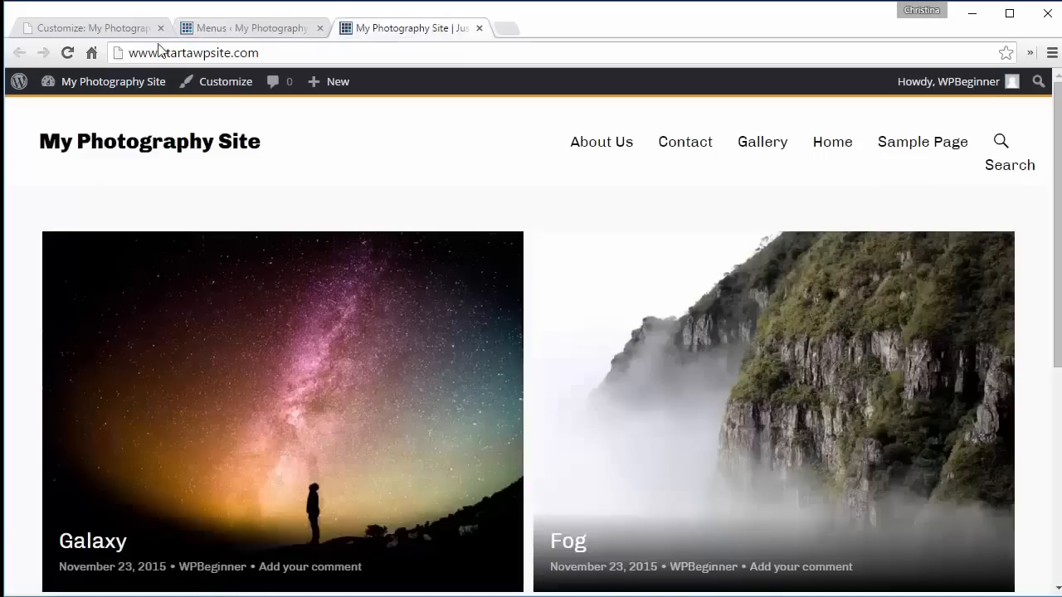
left_click(68, 53)
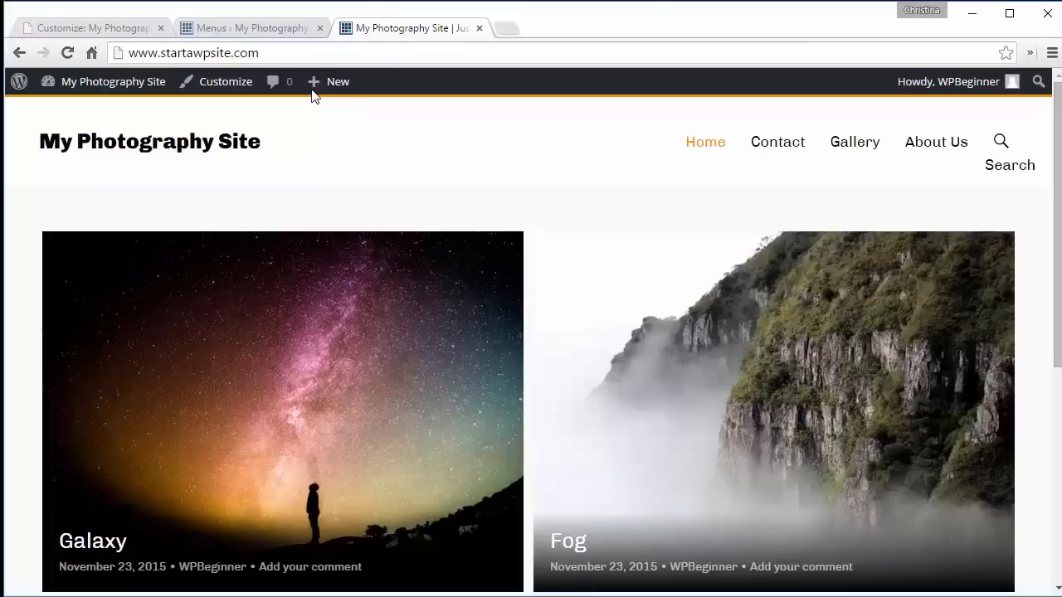
- Search the plugin directory for envira, then install and activate Responsive WordPress Gallery - Envira Gallery Lite
left_click(249, 35)
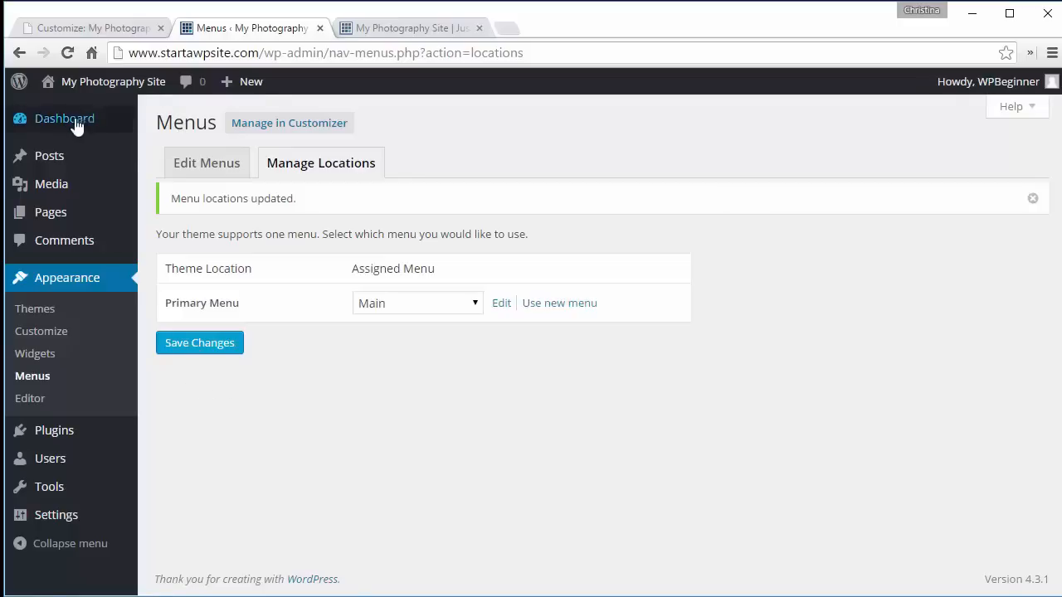
mouse_move(69, 432)
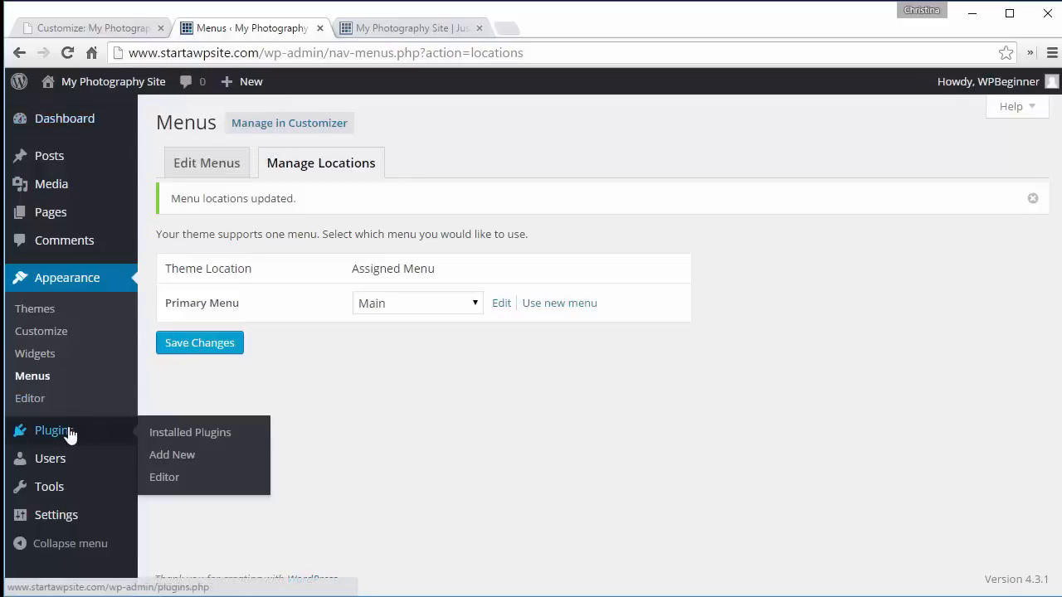
left_click(175, 464)
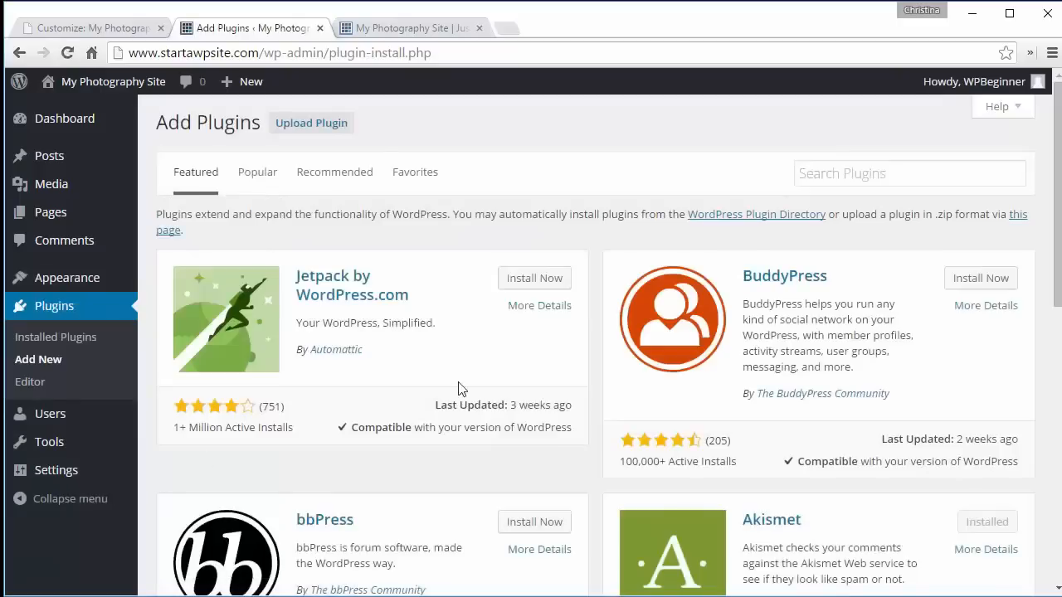
left_click(808, 178)
type("e")
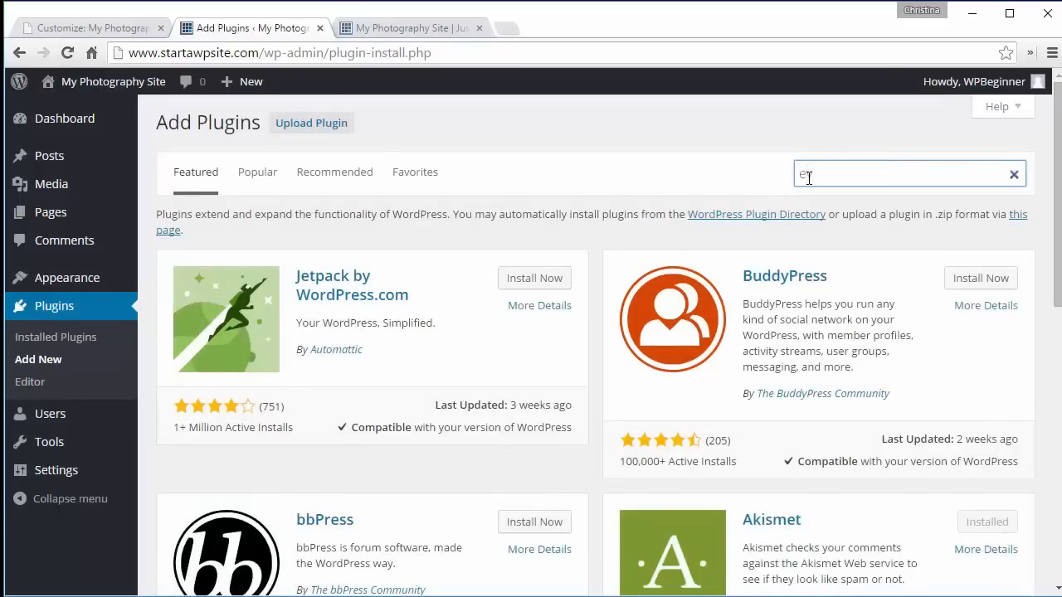
type("v")
type("vira")
key("Return")
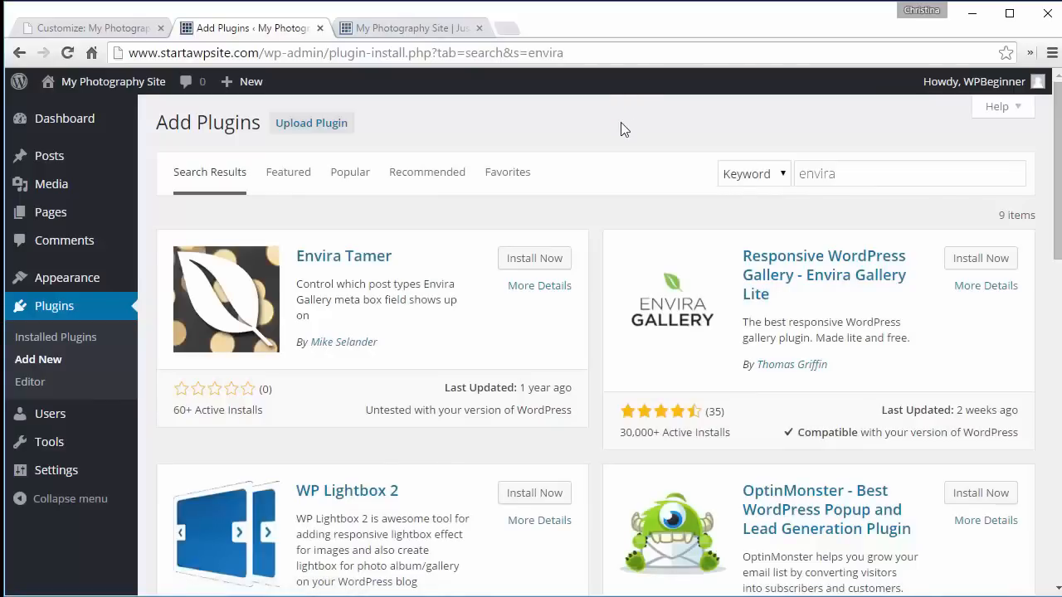
left_click(980, 260)
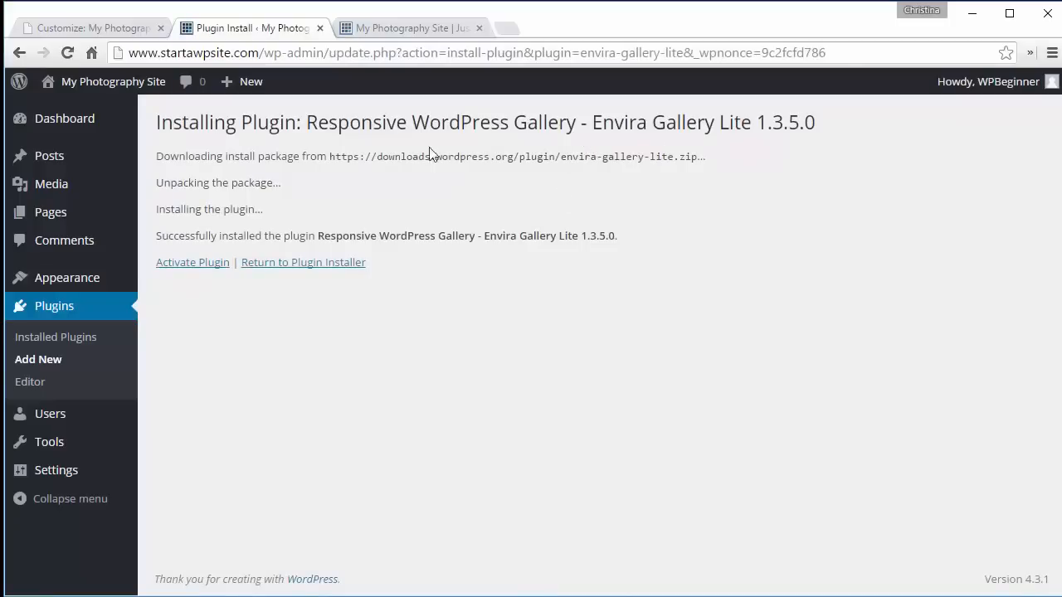
left_click(190, 268)
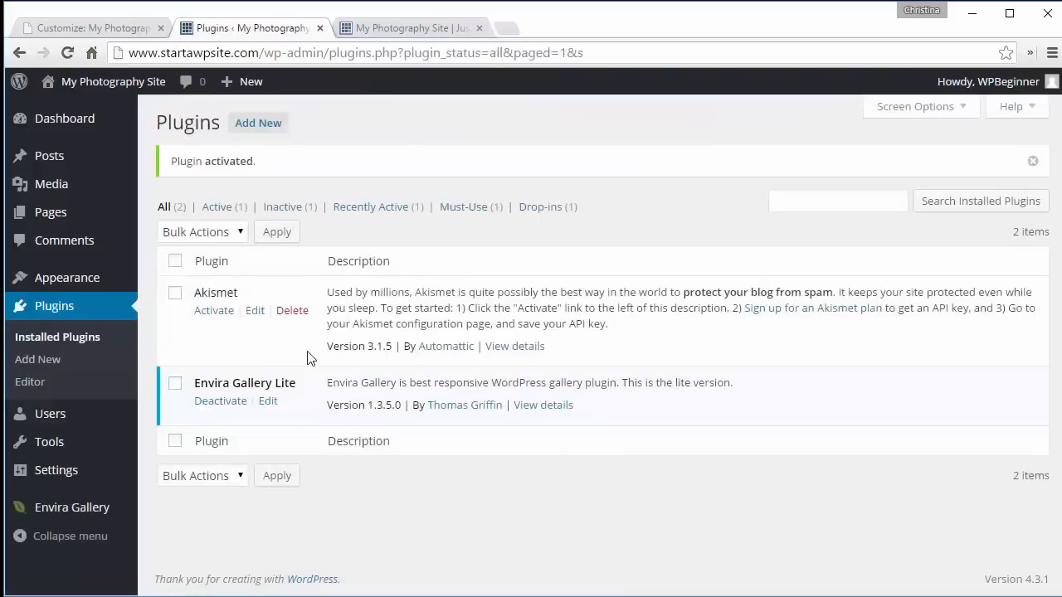
- Start a new Envira gallery and title it Photos
mouse_move(72, 514)
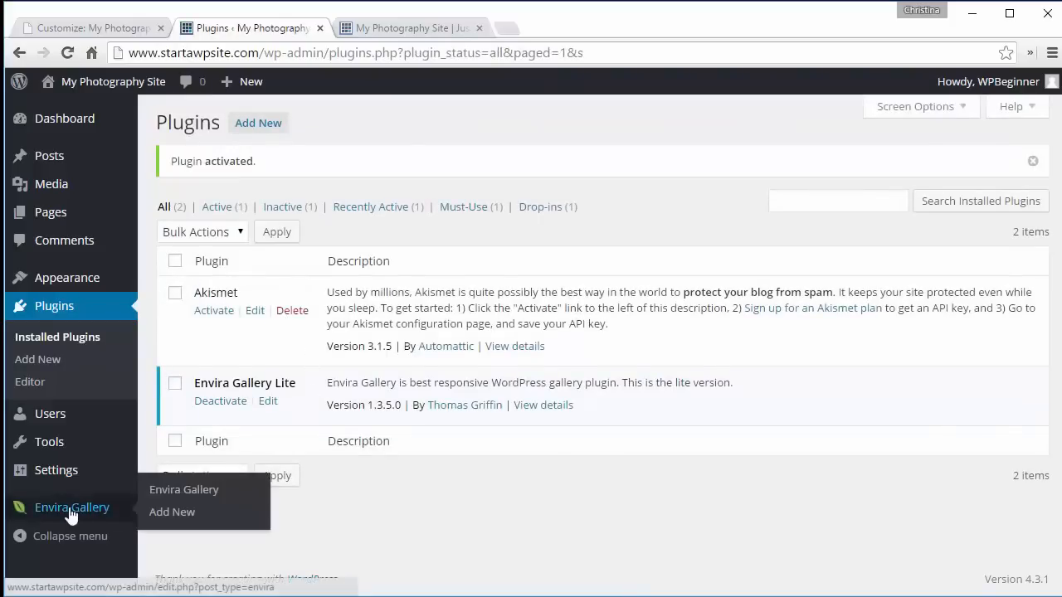
left_click(168, 495)
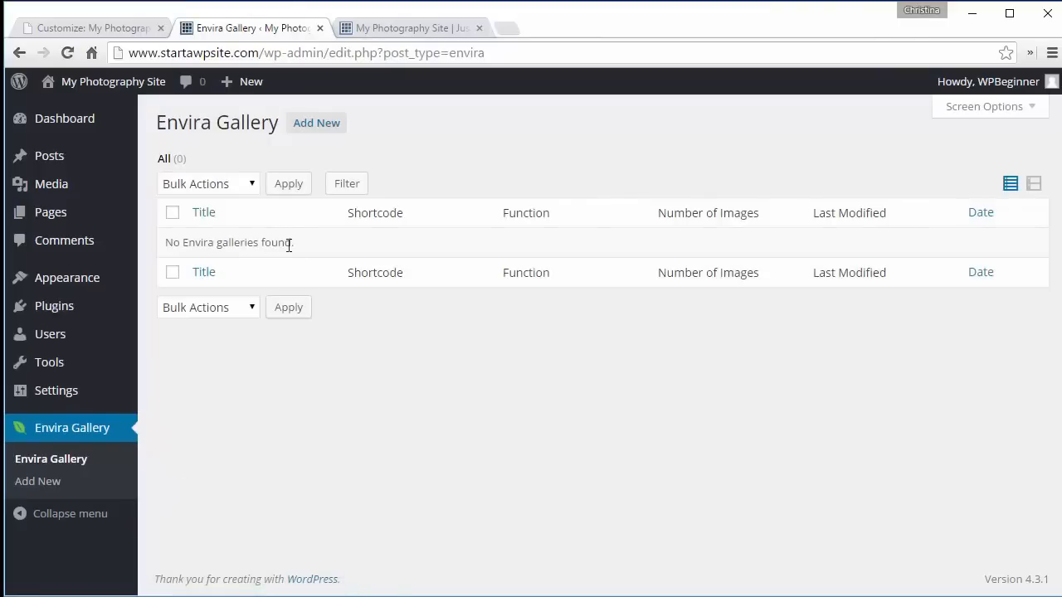
left_click(311, 126)
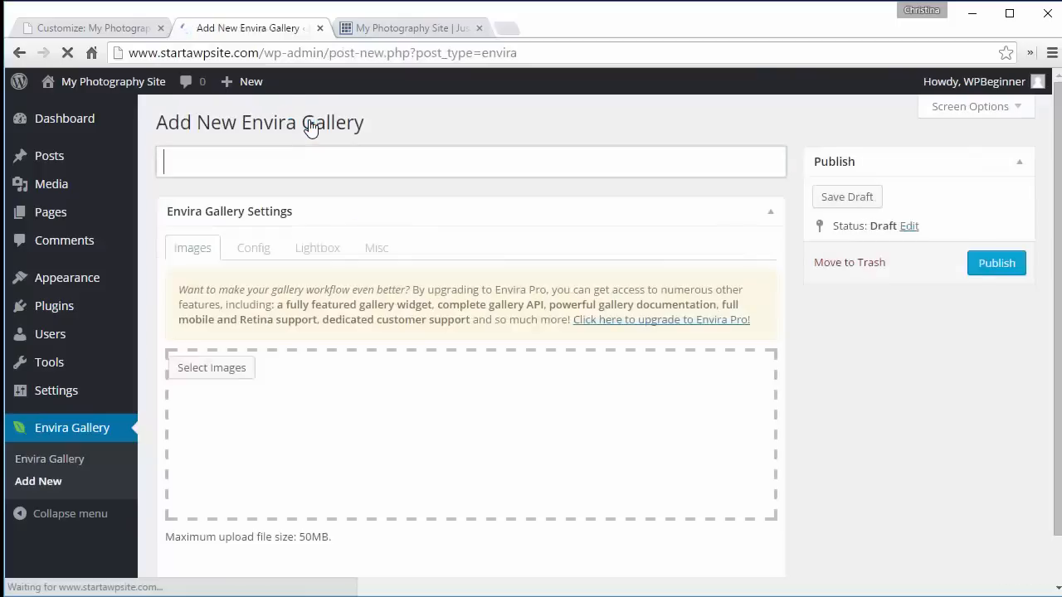
type("Photos")
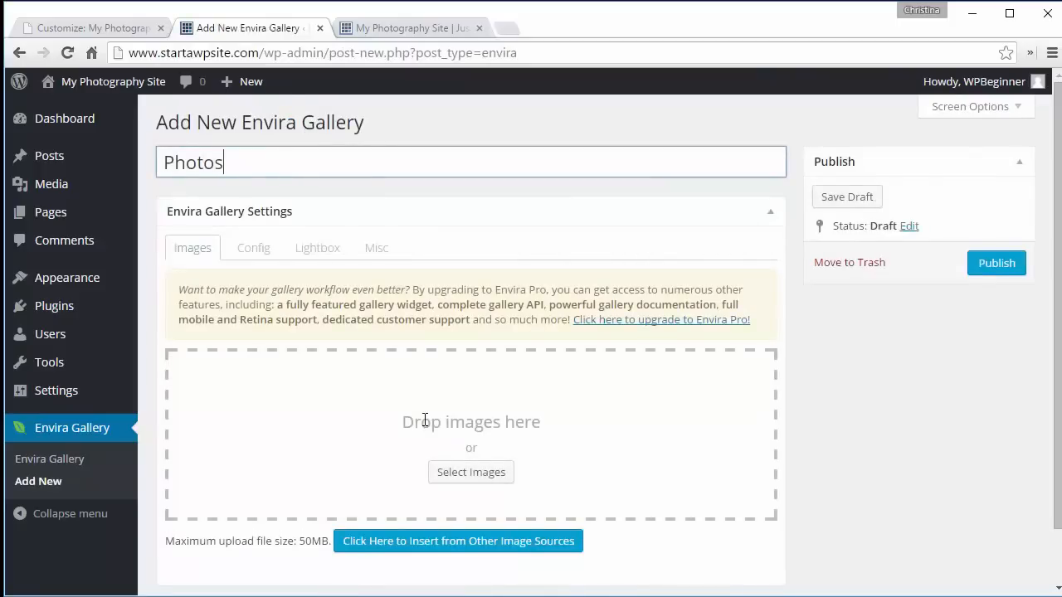
- Insert four images from the media library into the Photos gallery: the pier sunset, old car, city skyline and starry sky
left_click(469, 476)
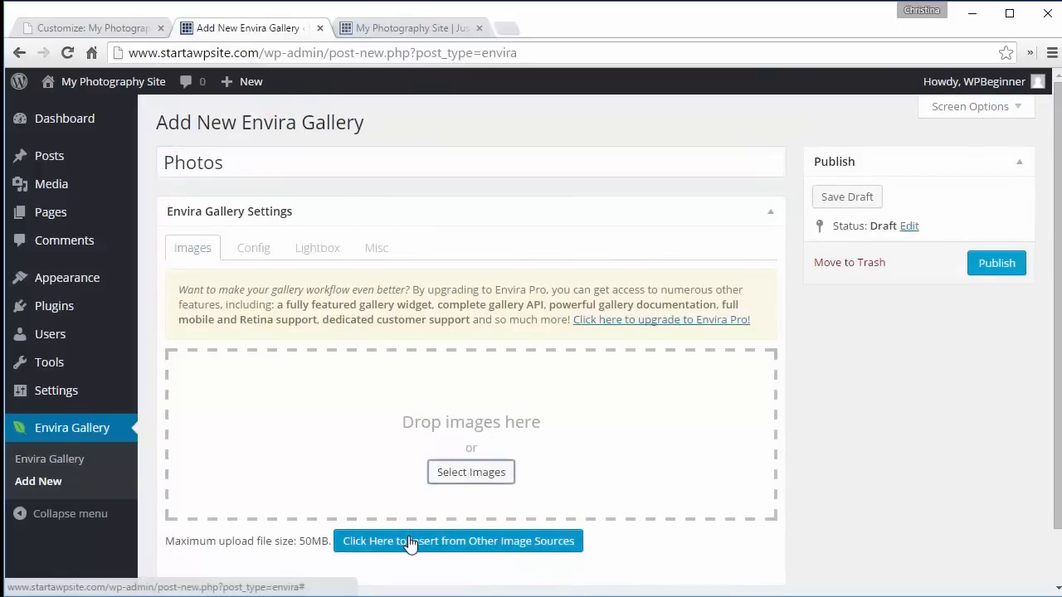
left_click(410, 542)
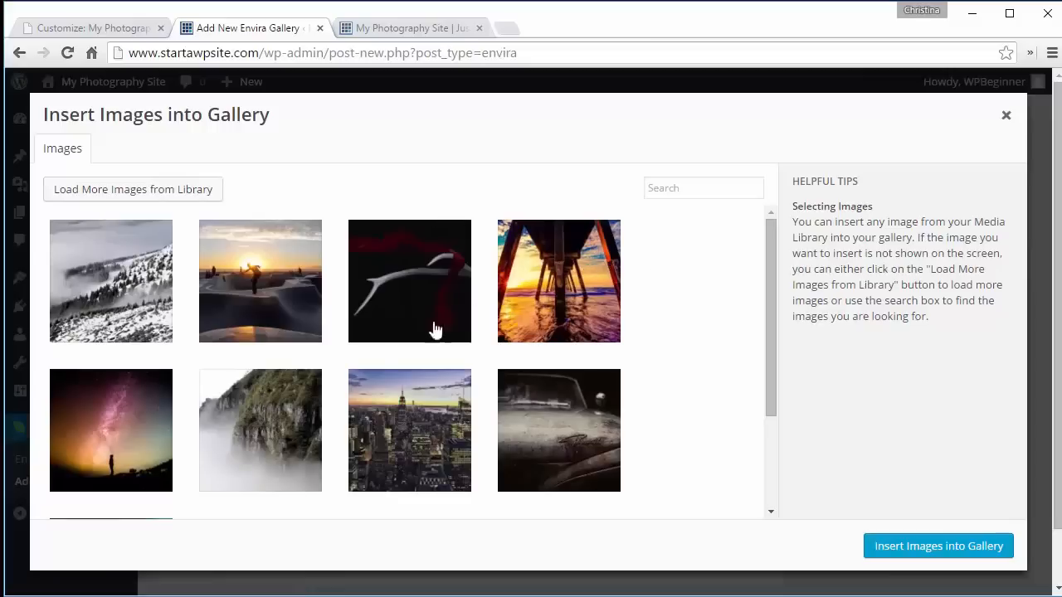
left_click(579, 288)
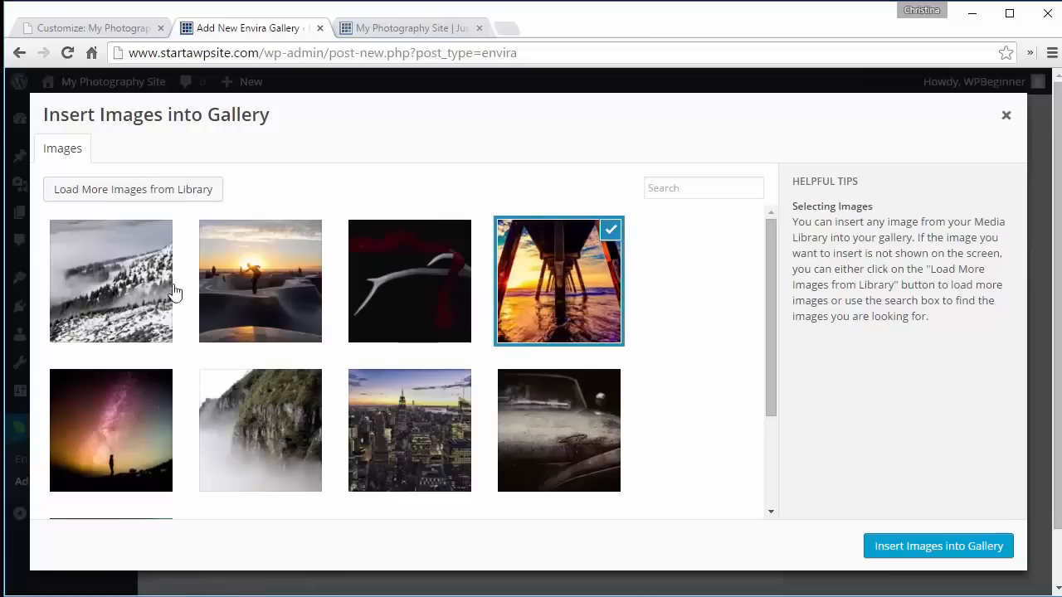
left_click(574, 424)
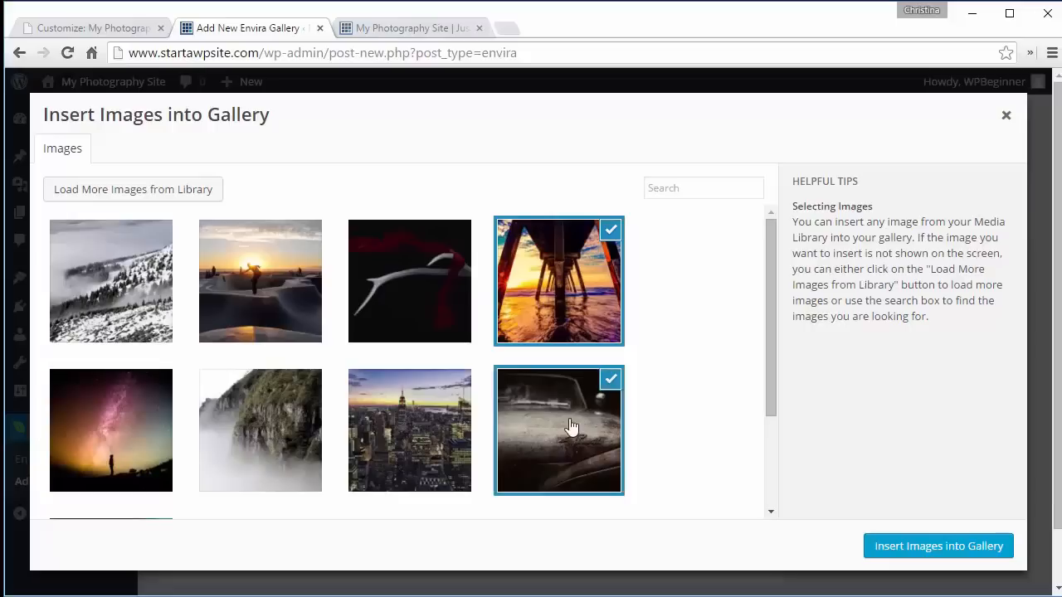
left_click(420, 452)
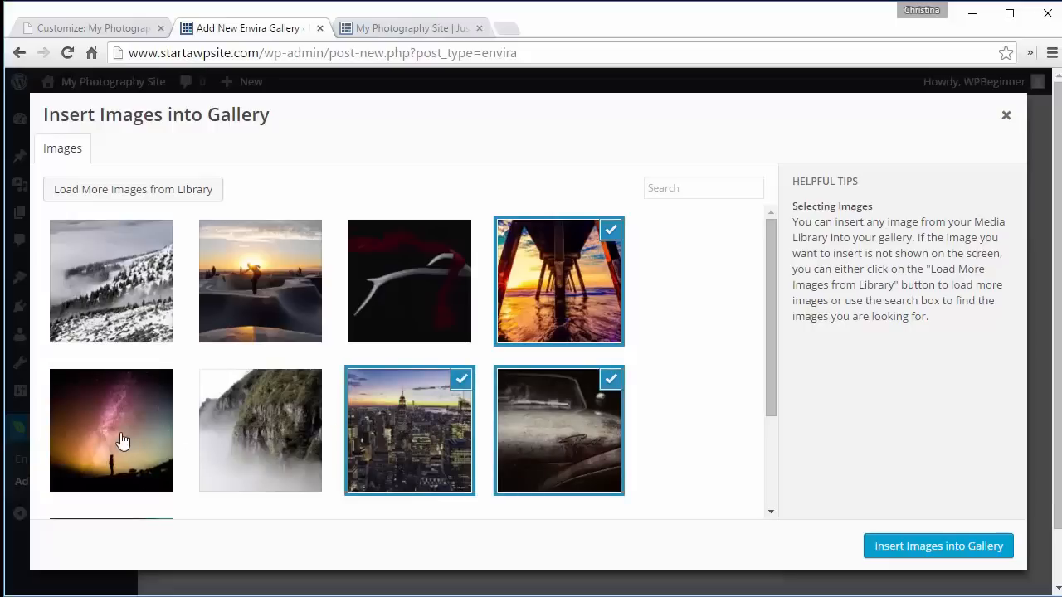
left_click(122, 440)
left_click(919, 549)
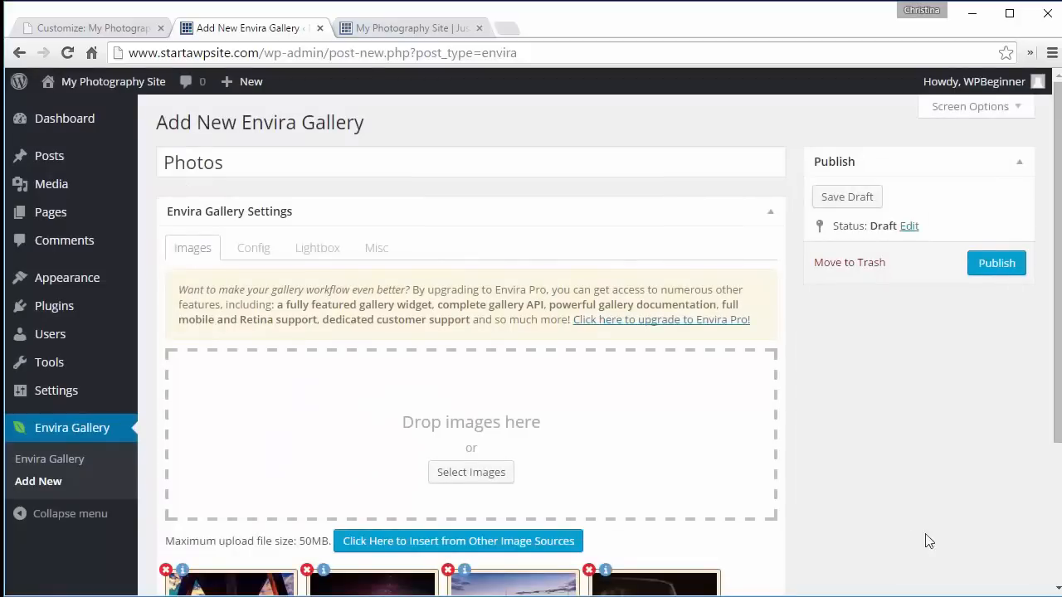
- Rearrange the order of the gallery's four images by dragging them
left_click_drag(1053, 381, 1052, 519)
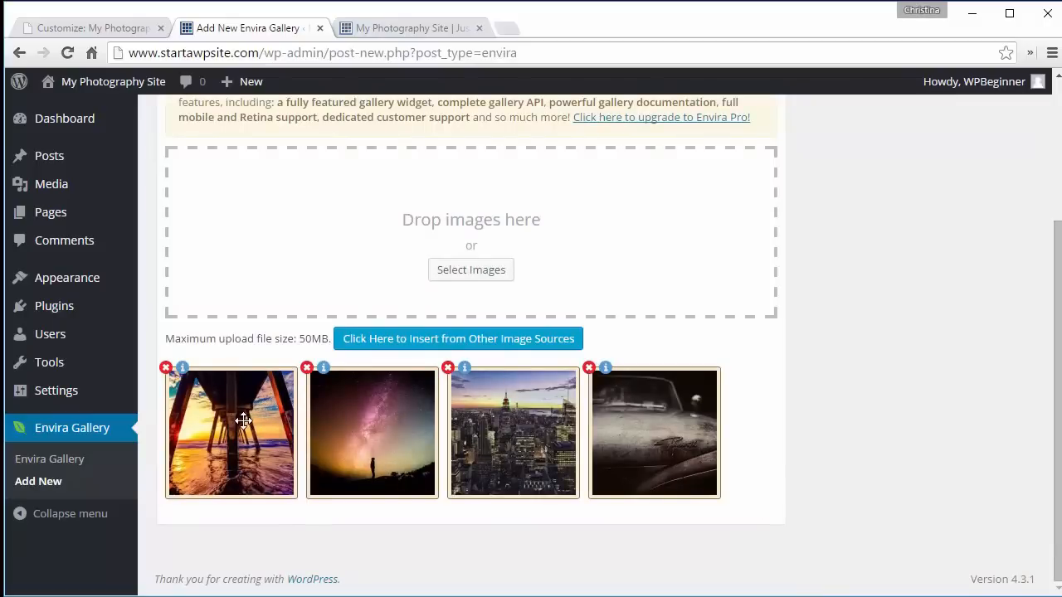
left_click_drag(242, 421, 758, 390)
left_click_drag(523, 413, 712, 396)
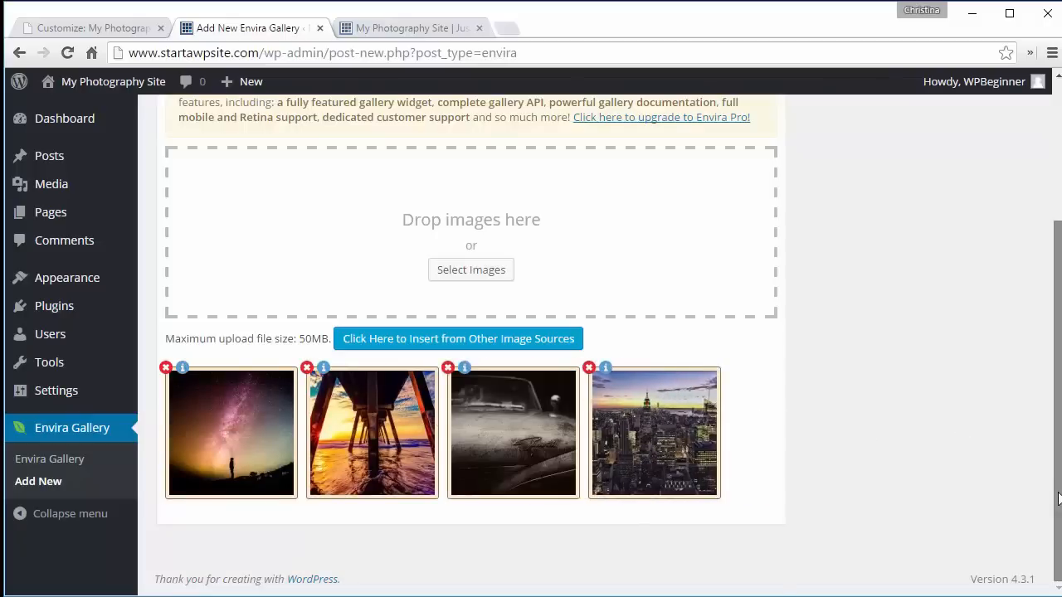
- Set the gallery's number of columns to Two Columns (2) in the Config settings, keeping the Base theme
scroll(1041, 381, "up", 3)
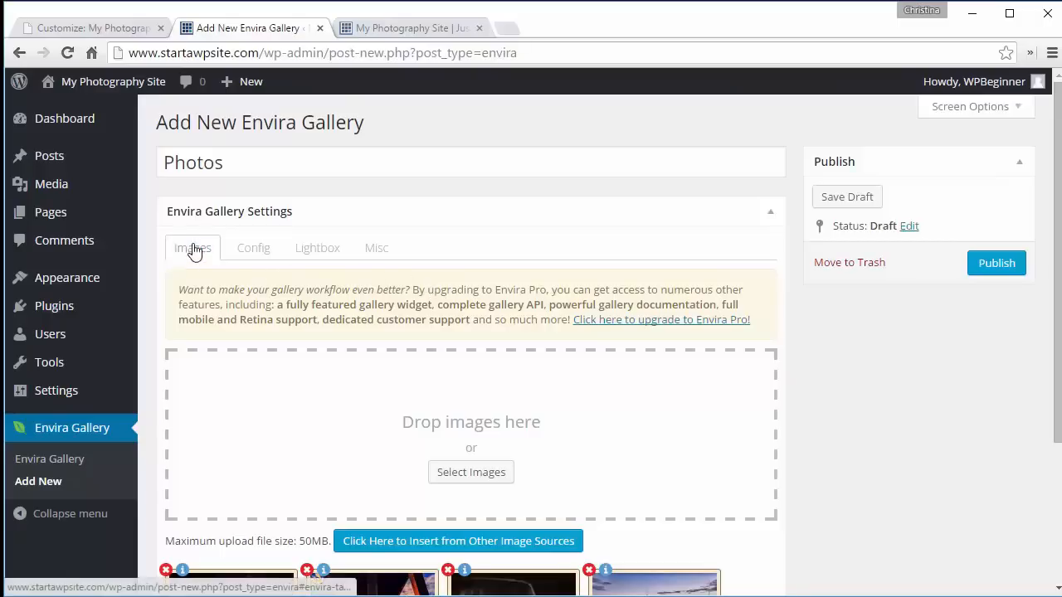
left_click(252, 245)
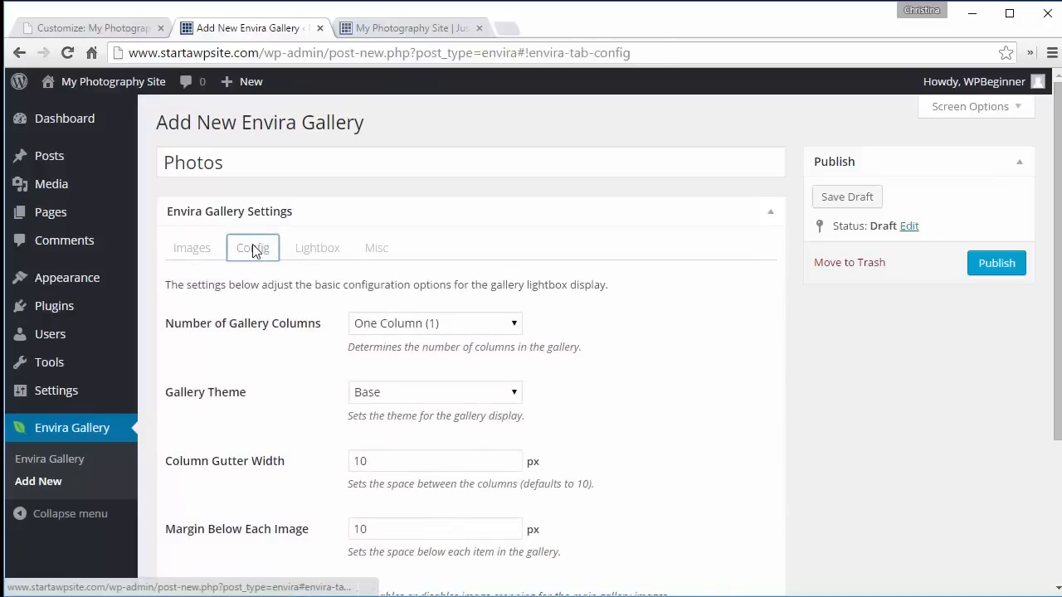
left_click(412, 324)
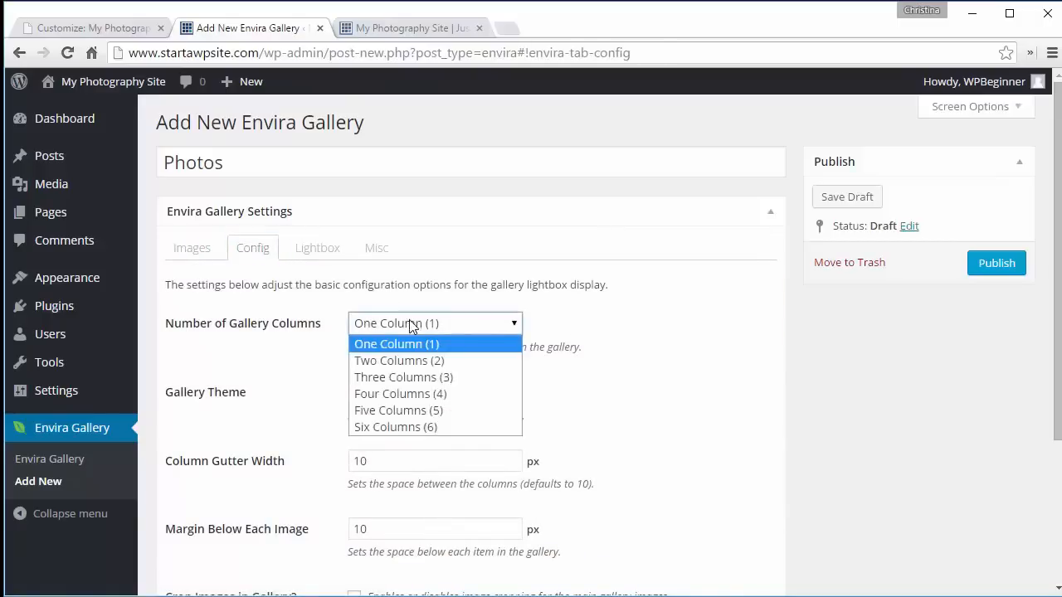
left_click(406, 364)
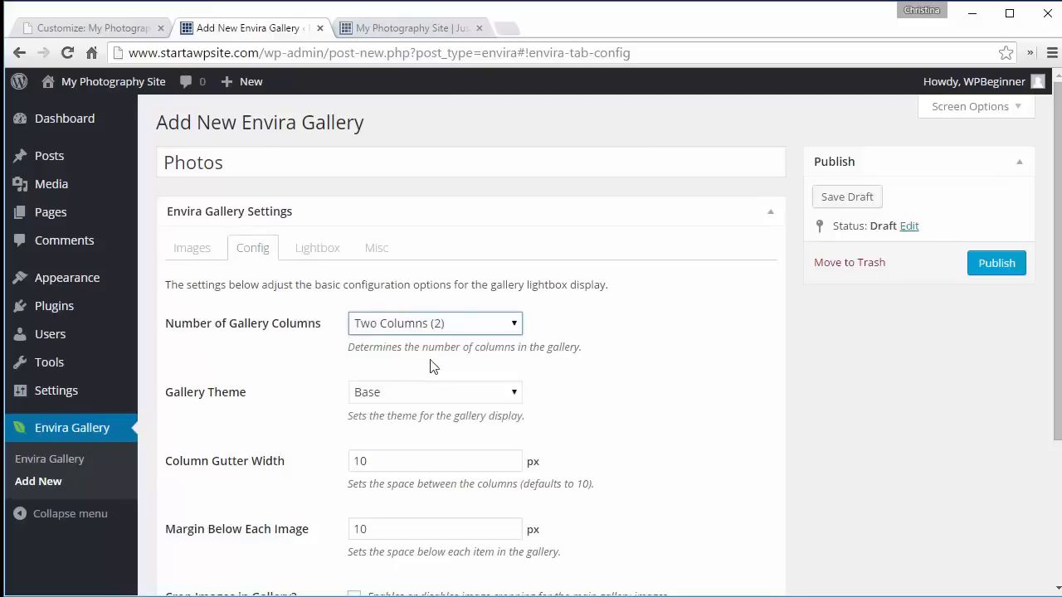
left_click(457, 395)
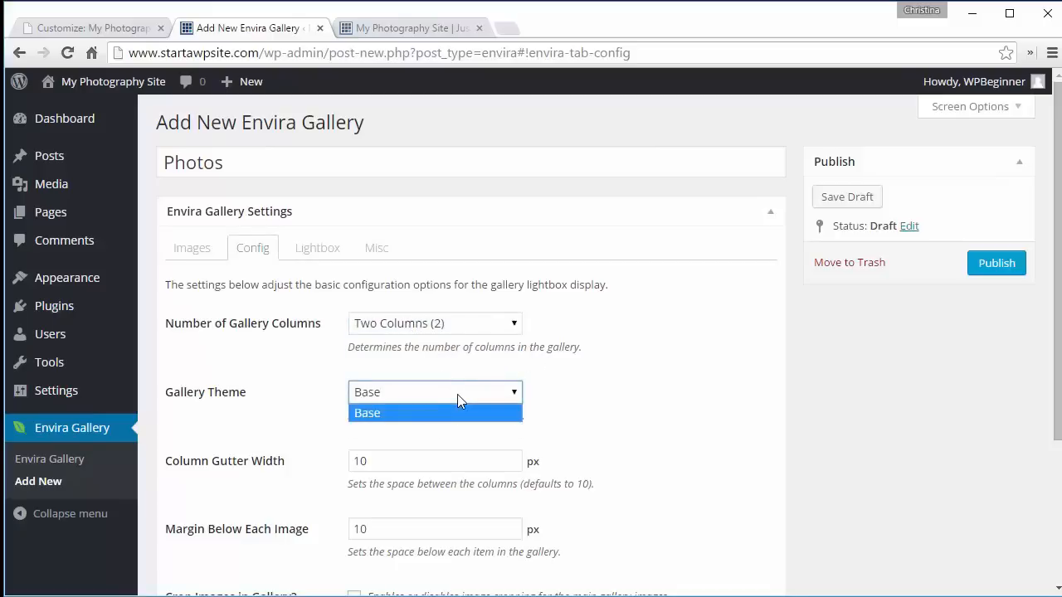
left_click(457, 394)
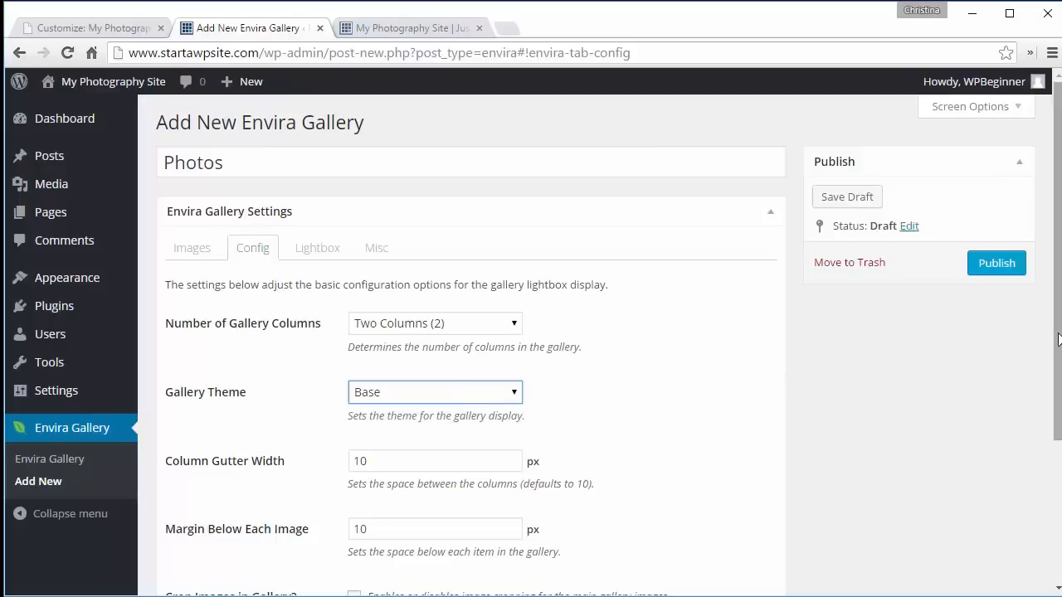
- Review the gallery's Lightbox and Misc settings
left_click(324, 258)
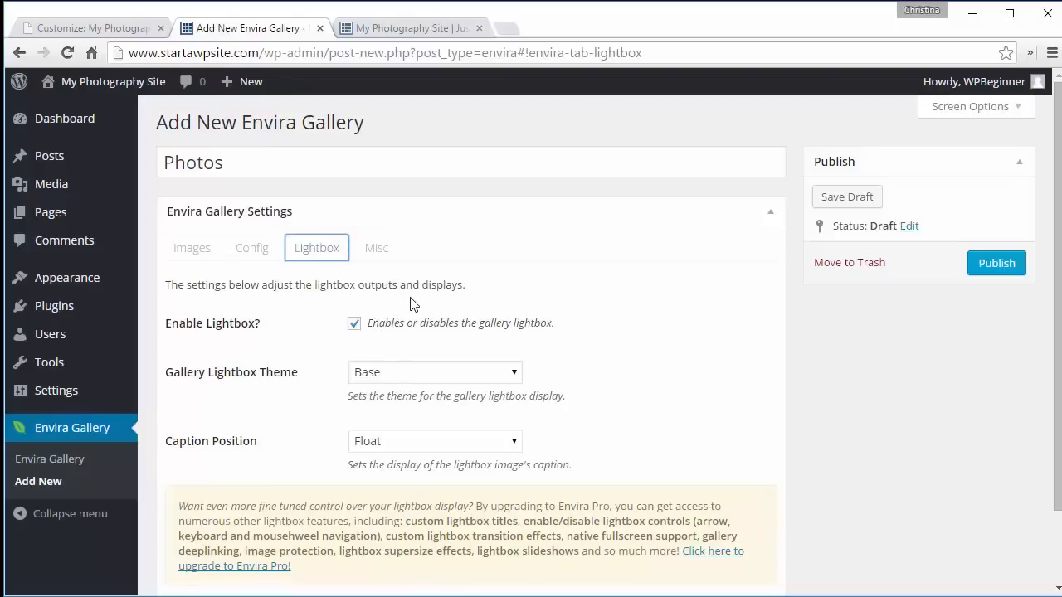
left_click(438, 378)
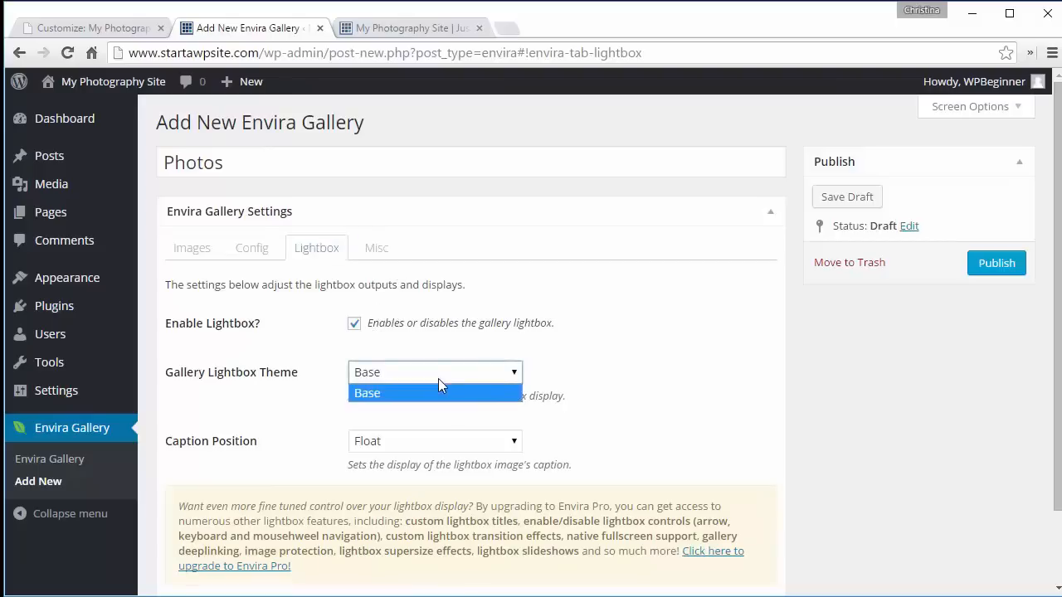
left_click(438, 379)
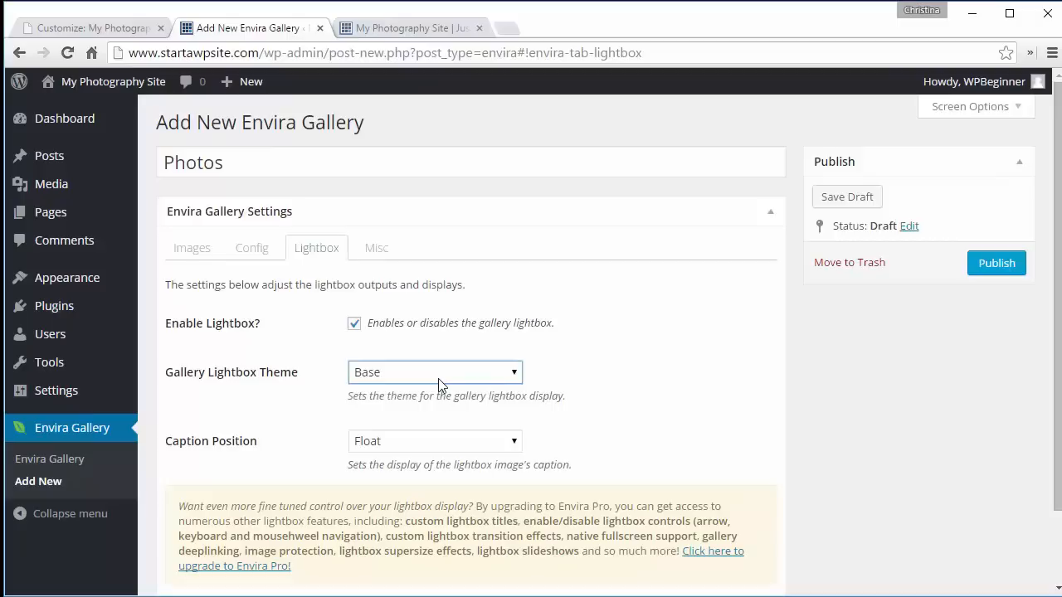
left_click(447, 441)
left_click(447, 441)
left_click(447, 446)
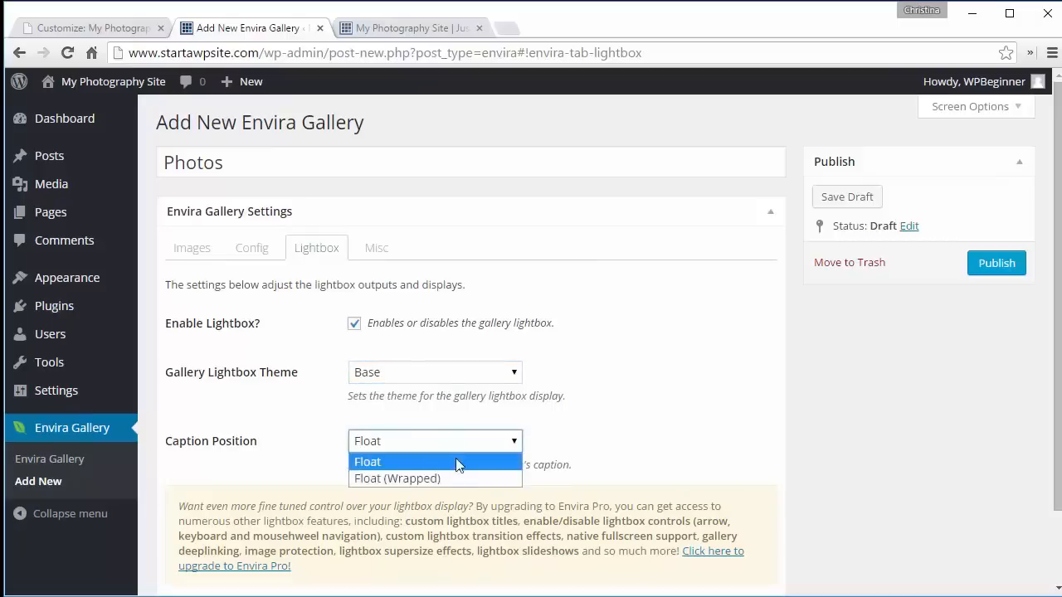
left_click(657, 405)
left_click(657, 405)
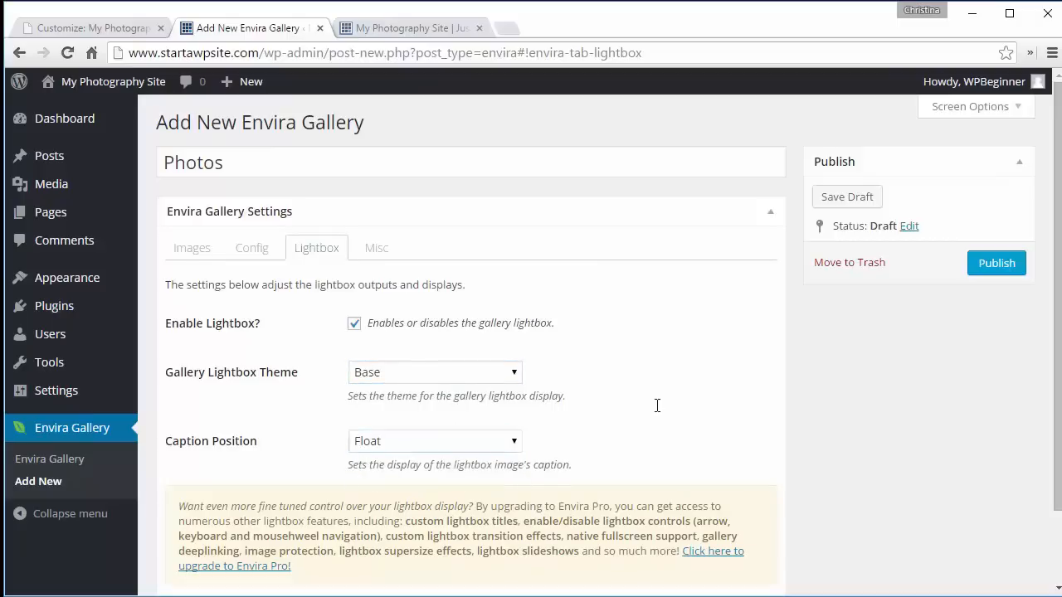
left_click(382, 254)
scroll(805, 312, "down", 3)
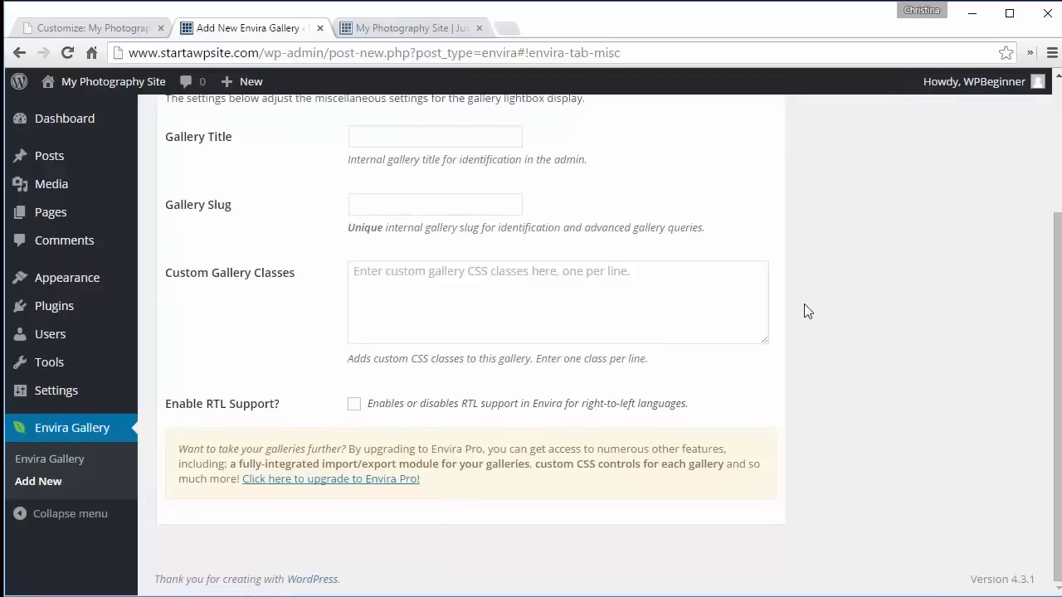
scroll(807, 312, "up", 3)
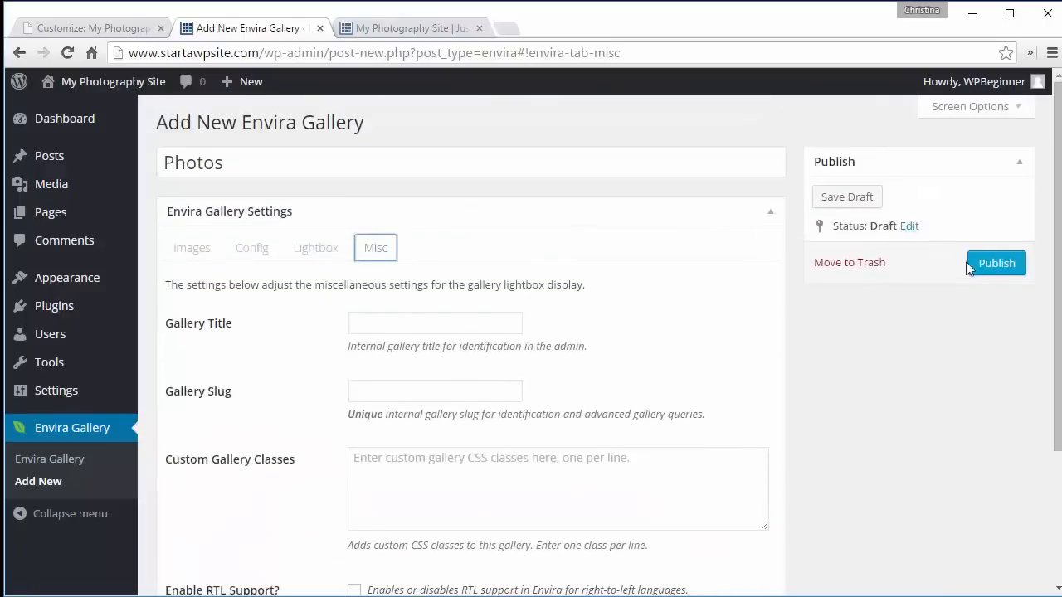
- Publish the gallery and select its [envira-gallery id="77"] shortcode
left_click(1001, 266)
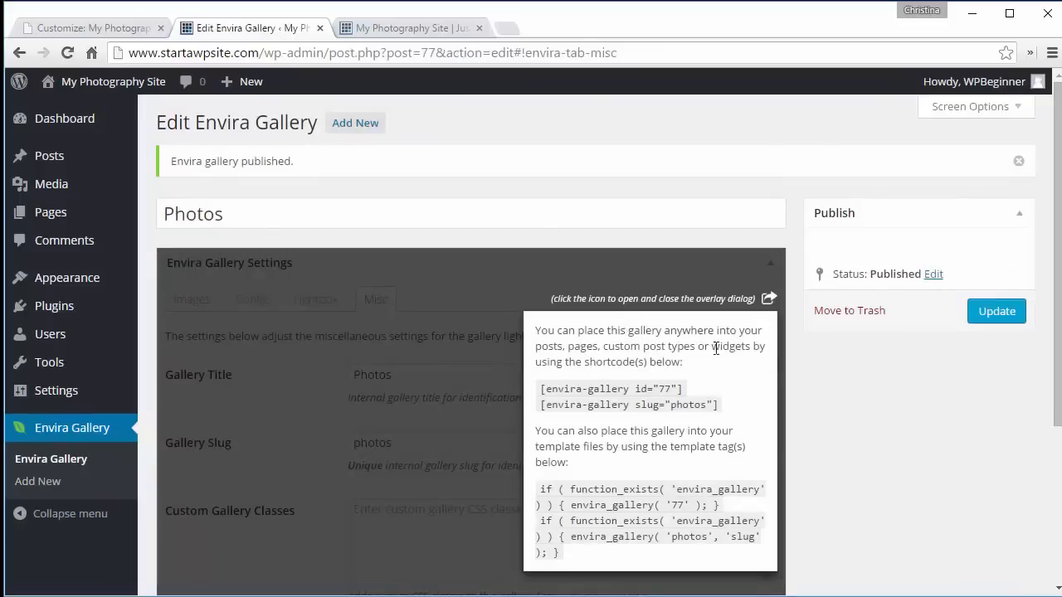
left_click_drag(686, 388, 540, 388)
key("ctrl+c")
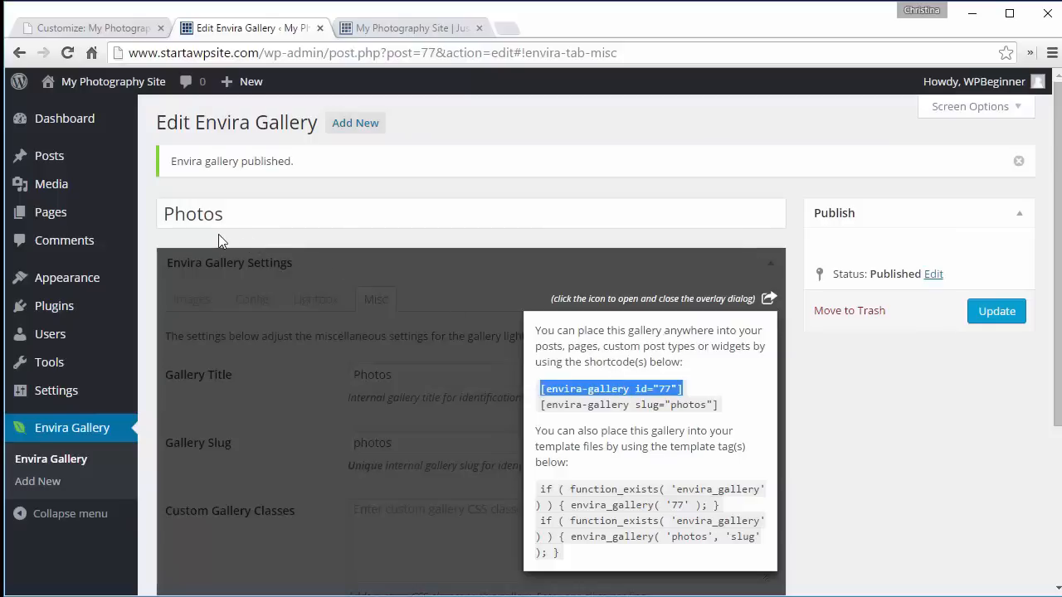
- Open the Gallery page for editing and view the available galleries in the Add Gallery picker
mouse_move(81, 217)
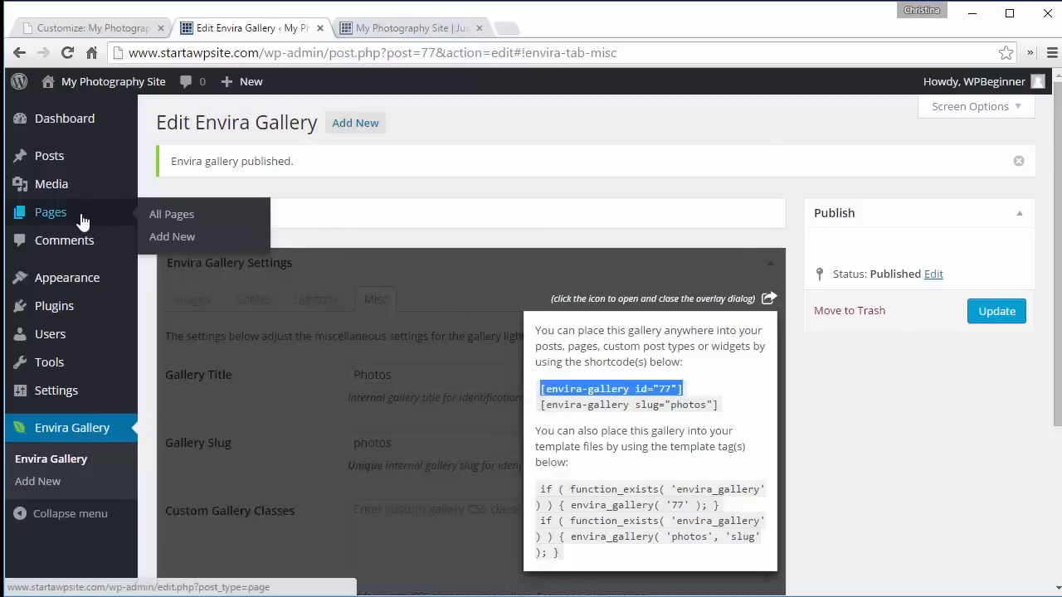
left_click(158, 217)
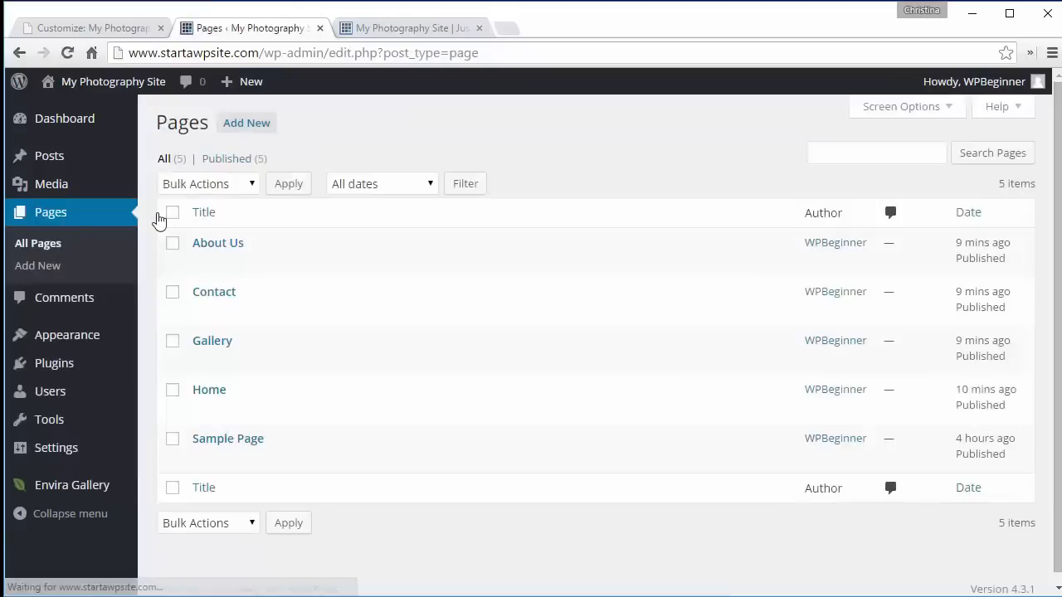
mouse_move(208, 362)
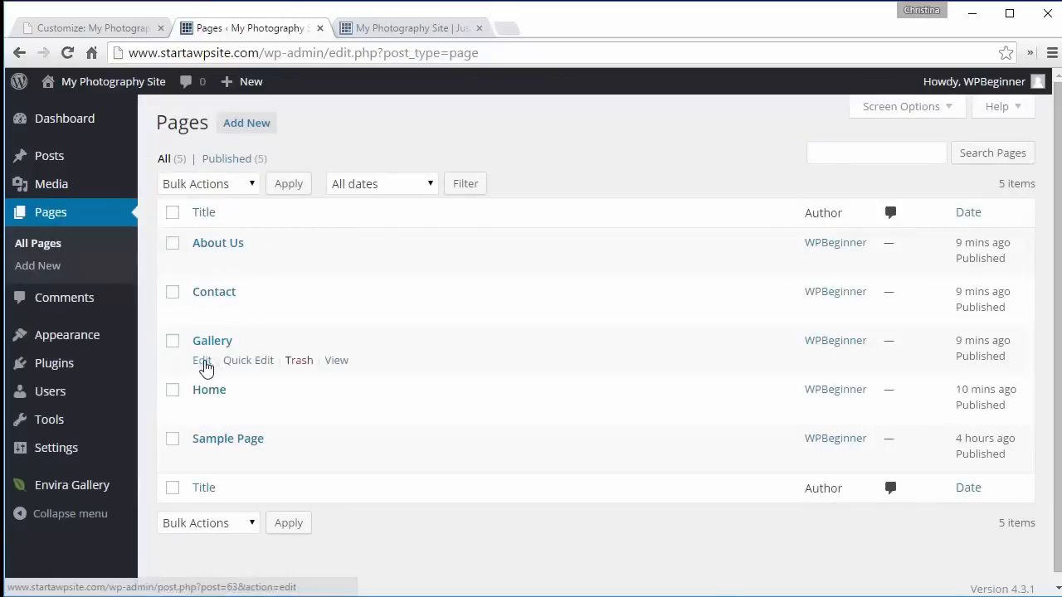
left_click(203, 363)
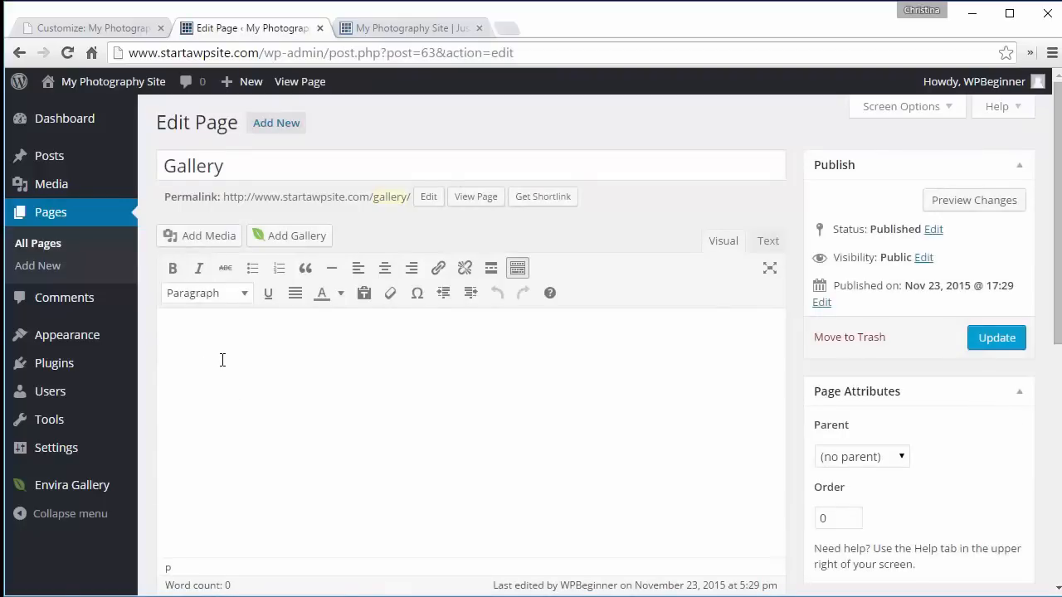
left_click(280, 236)
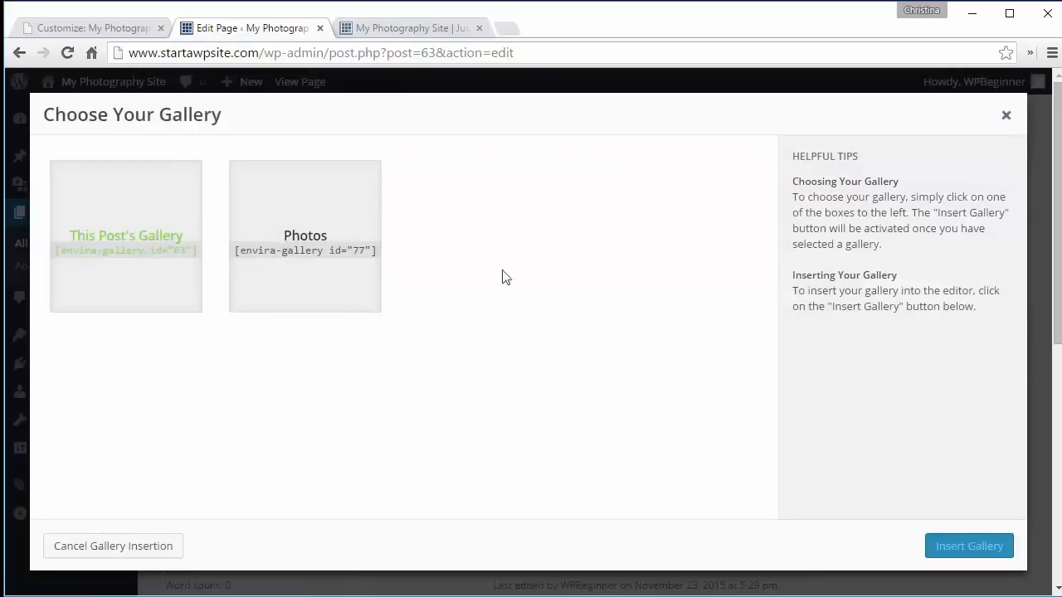
left_click(1006, 118)
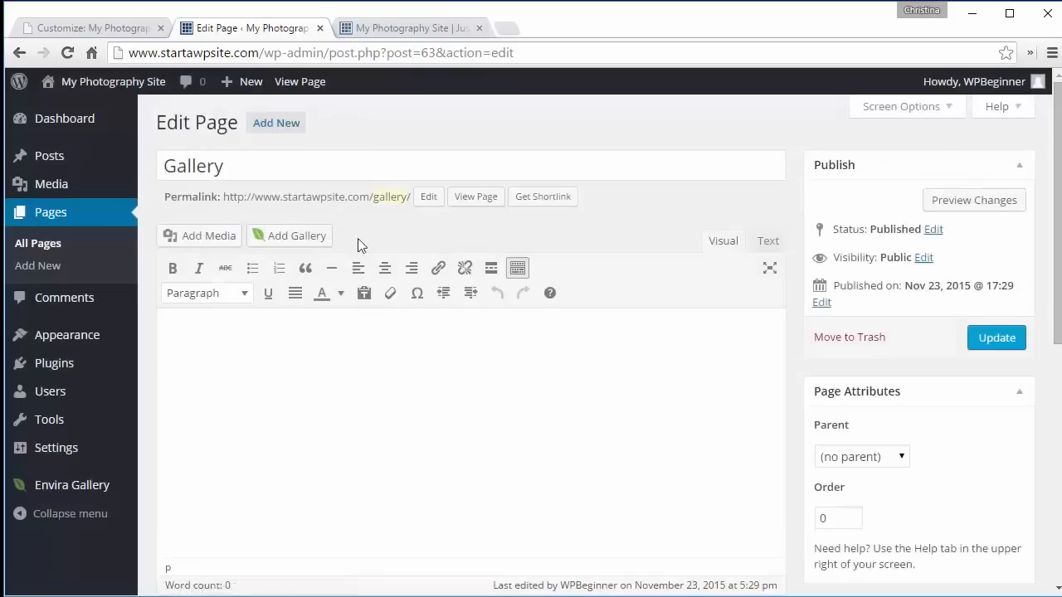
left_click(281, 238)
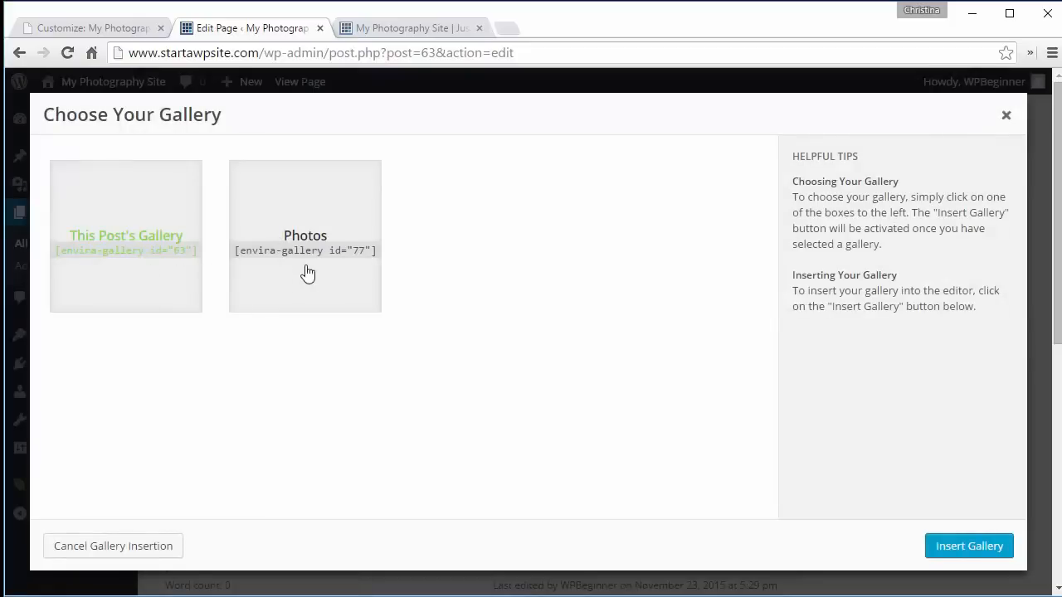
left_click(1008, 118)
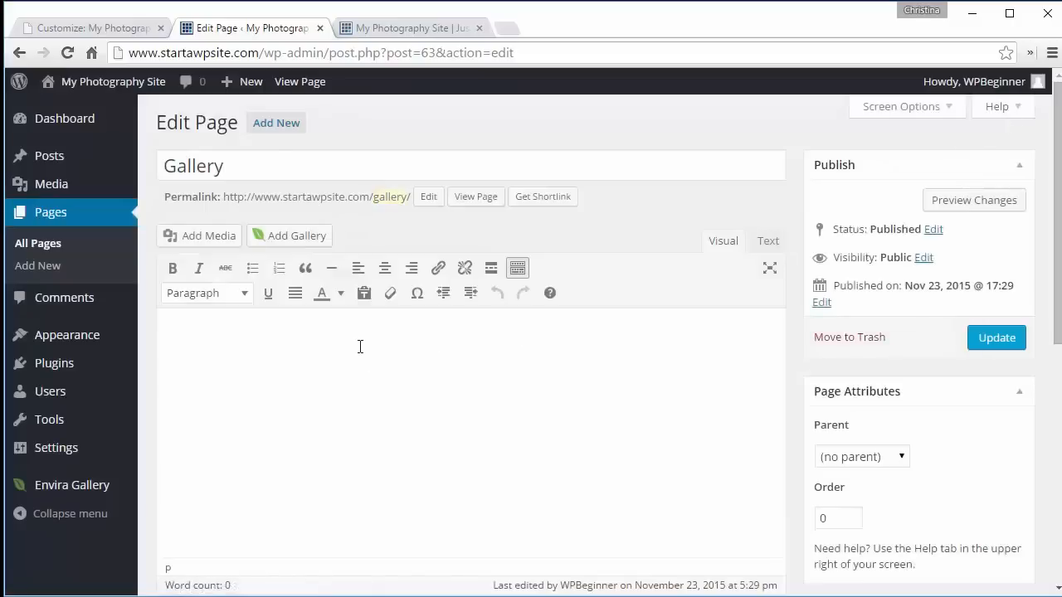
- Paste the [envira-gallery id="77"] shortcode into the Gallery page's content and update the page
key("ctrl+v")
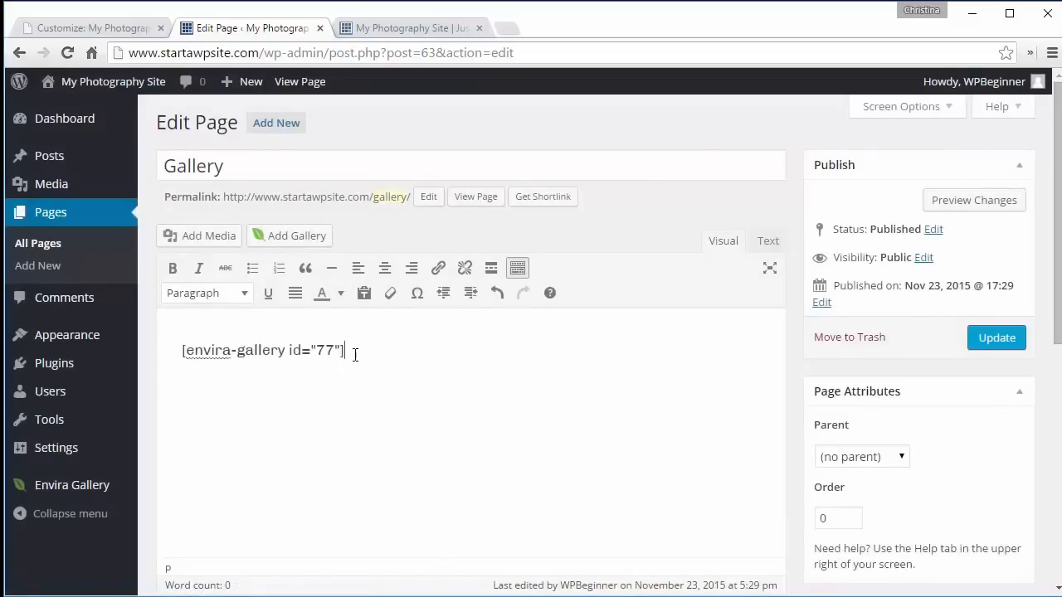
left_click(979, 340)
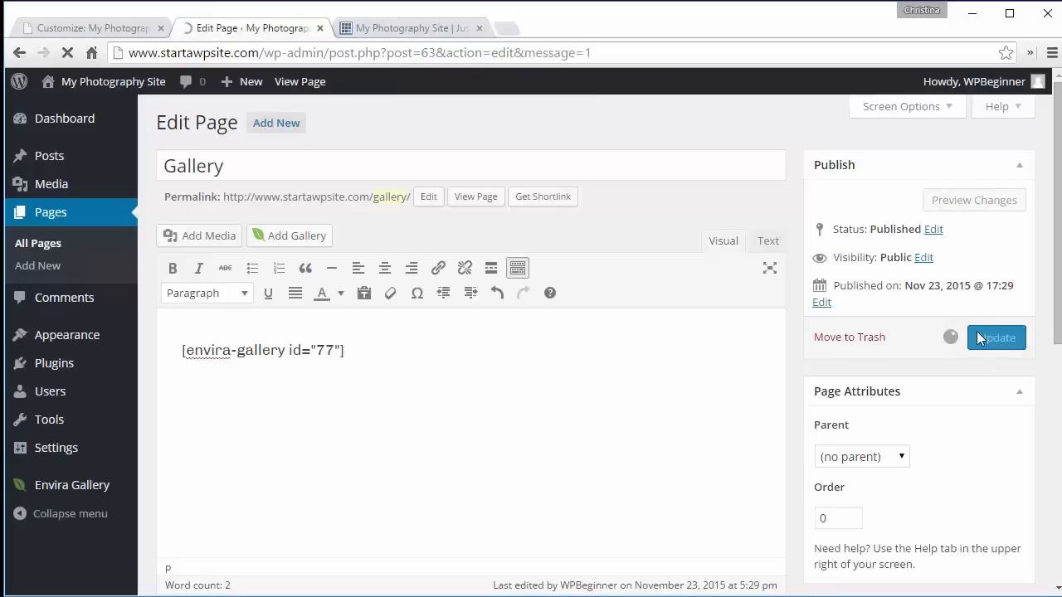
- Reload the live site and open its Gallery page to view the published gallery
left_click(380, 28)
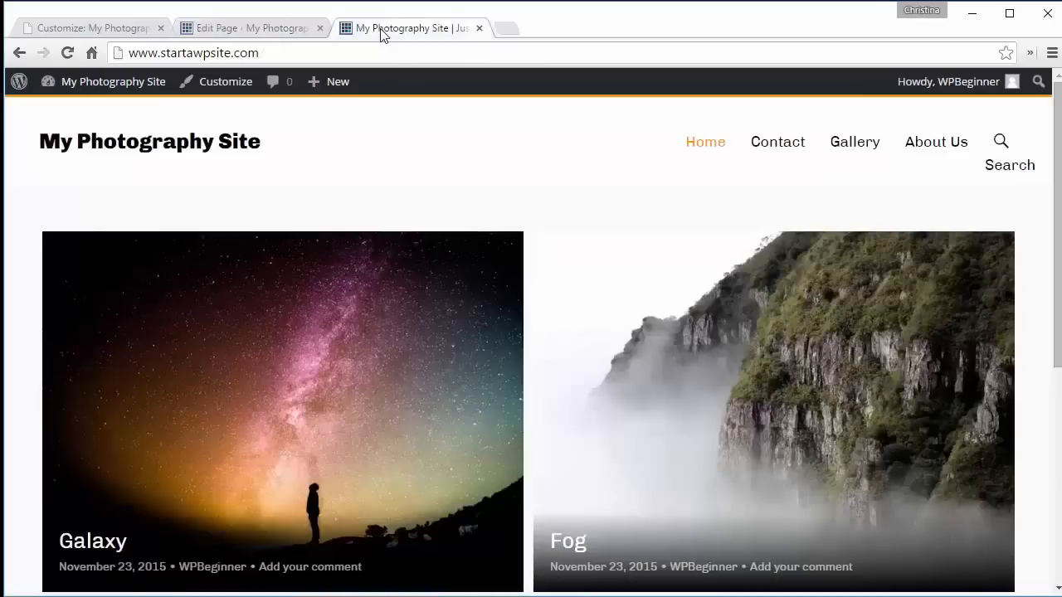
left_click(67, 52)
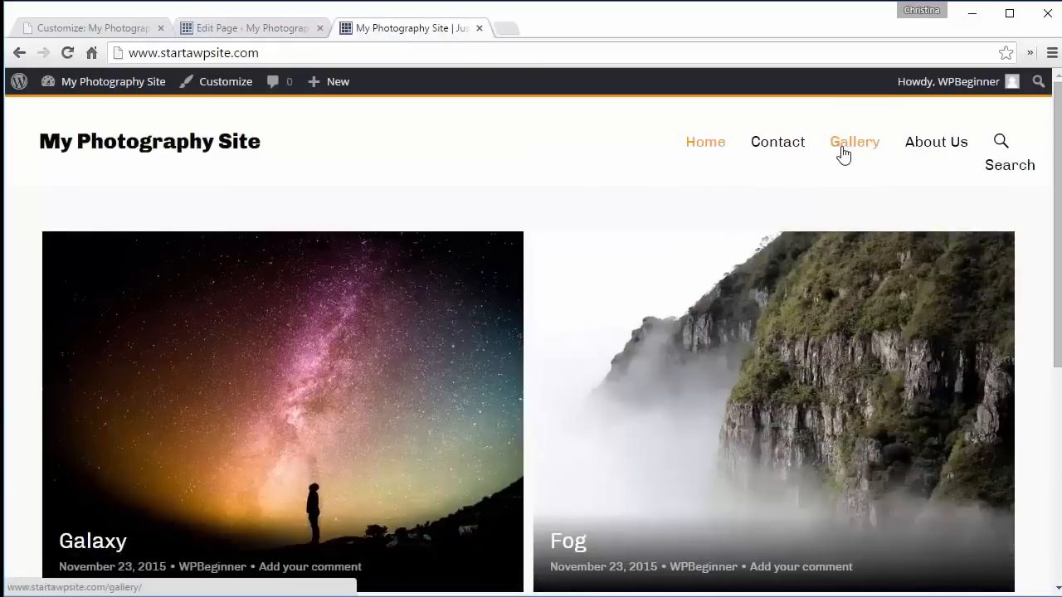
left_click(843, 154)
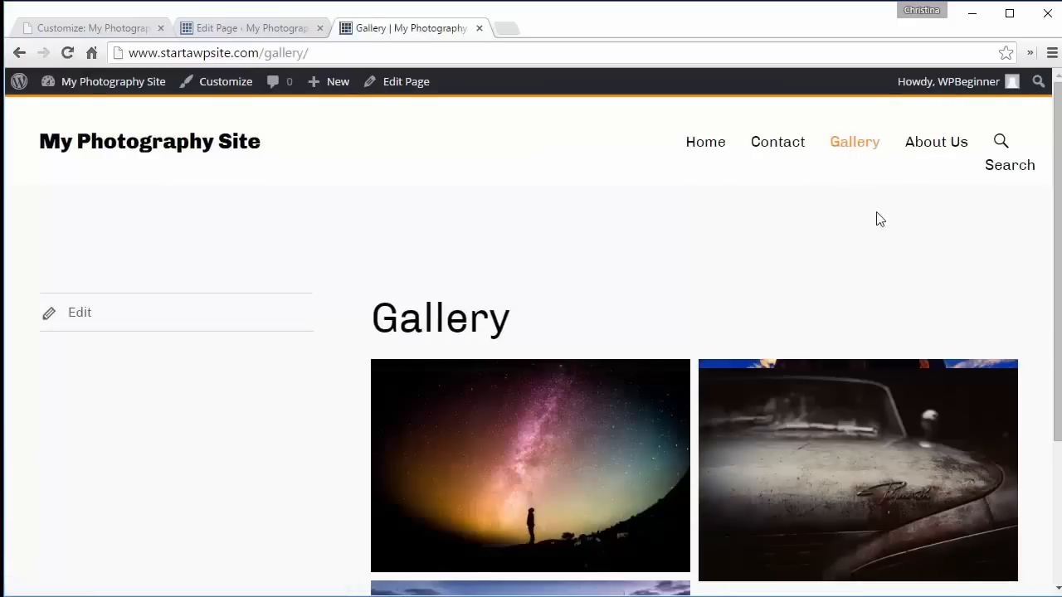
left_click_drag(1058, 204, 1058, 233)
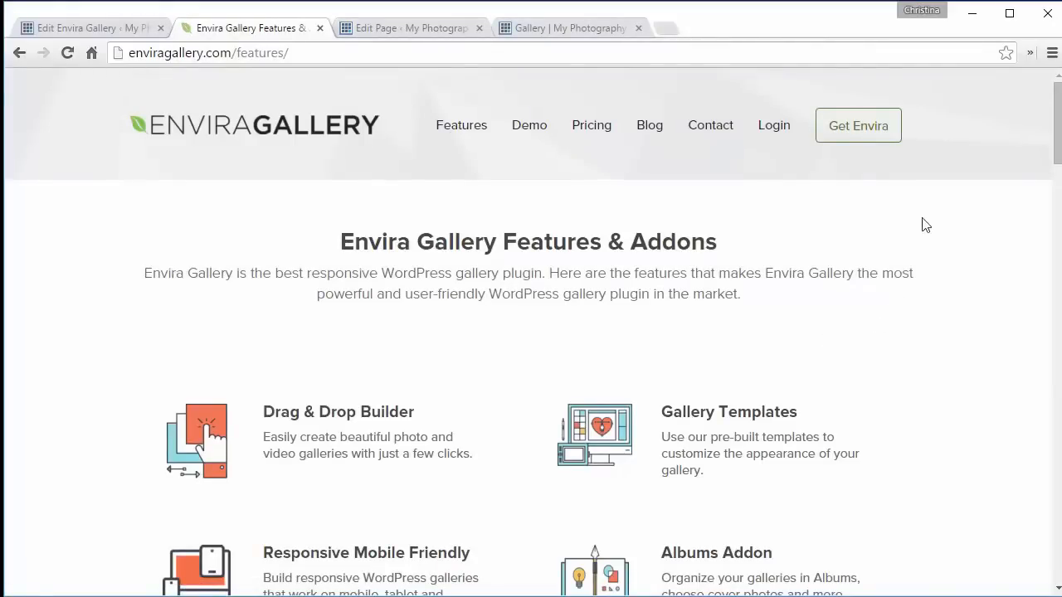
- Browse the Envira Gallery features and addons list on the Envira website
scroll(1059, 139, "down", 3)
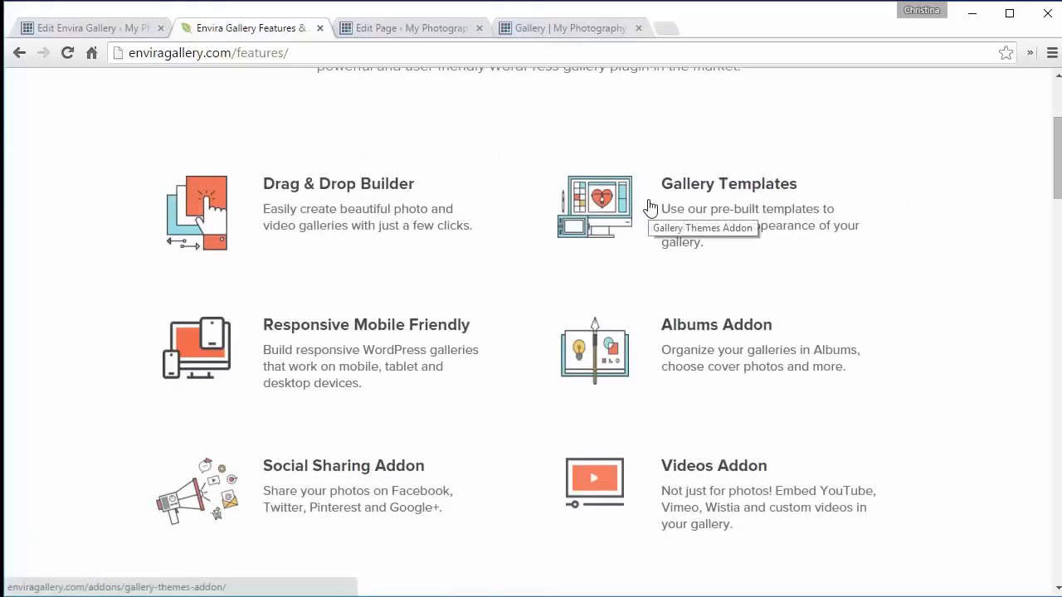
scroll(1056, 166, "down", 4)
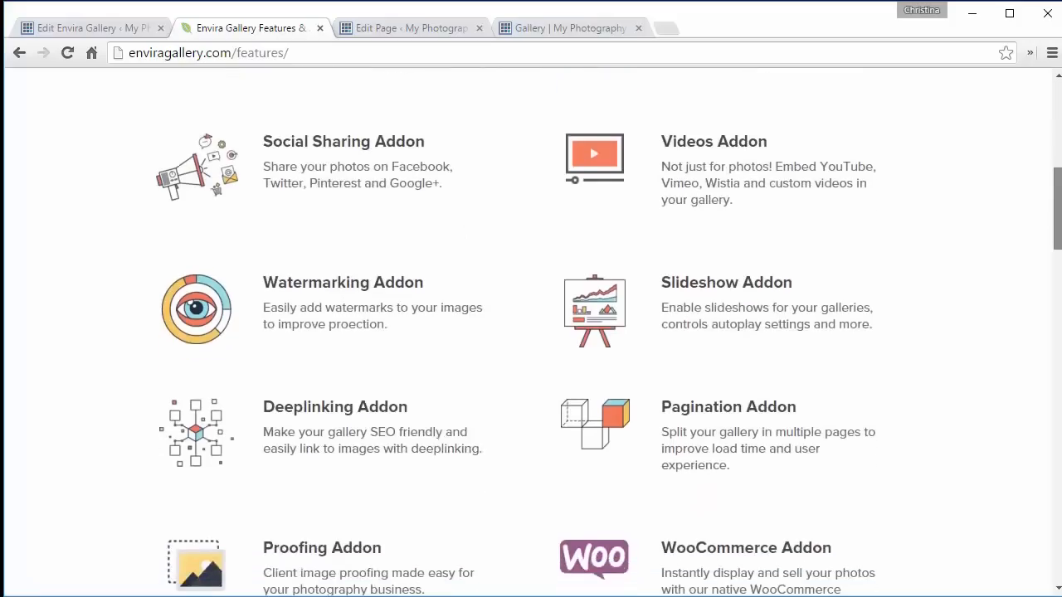
scroll(1023, 177, "up", 1)
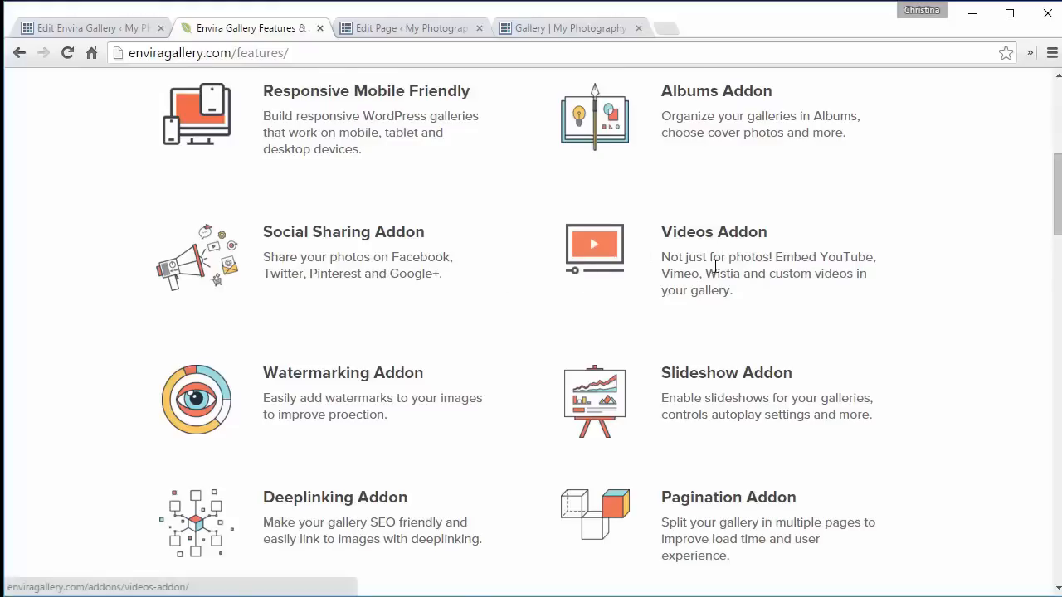
scroll(716, 266, "down", 3)
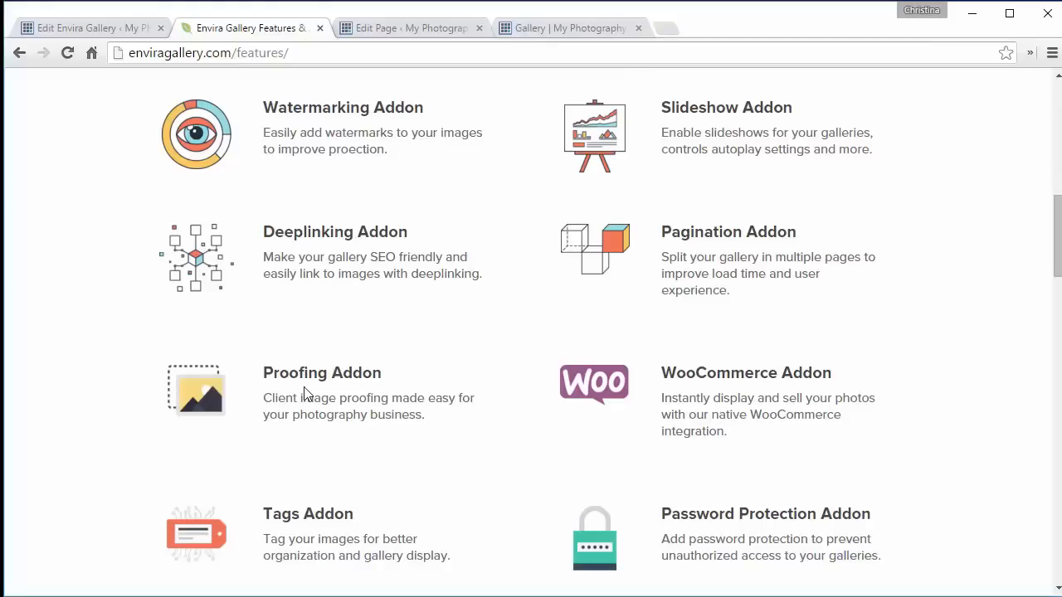
scroll(304, 393, "down", 3)
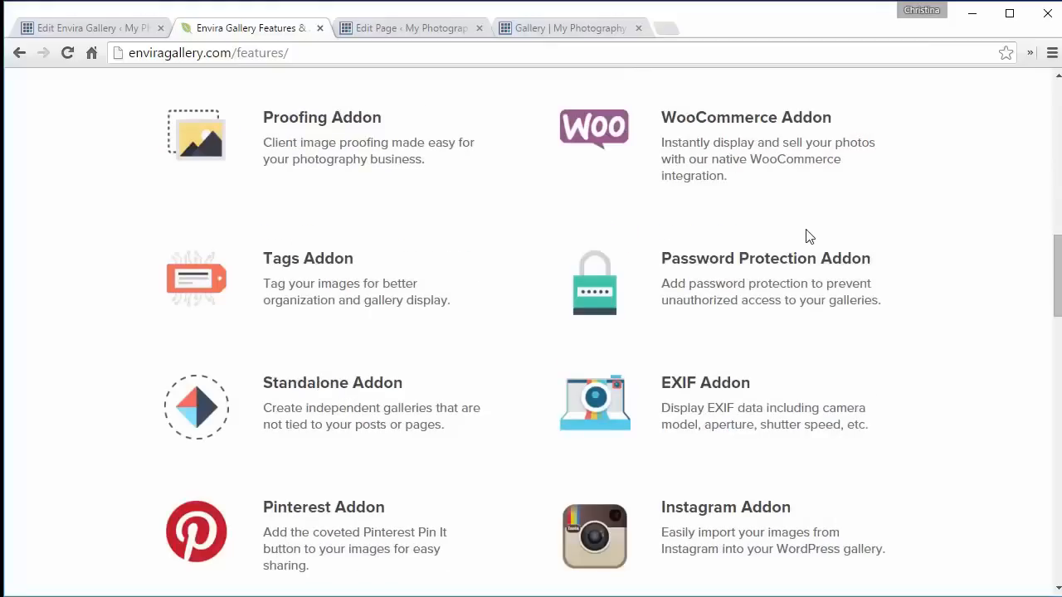
left_click_drag(1051, 255, 1053, 307)
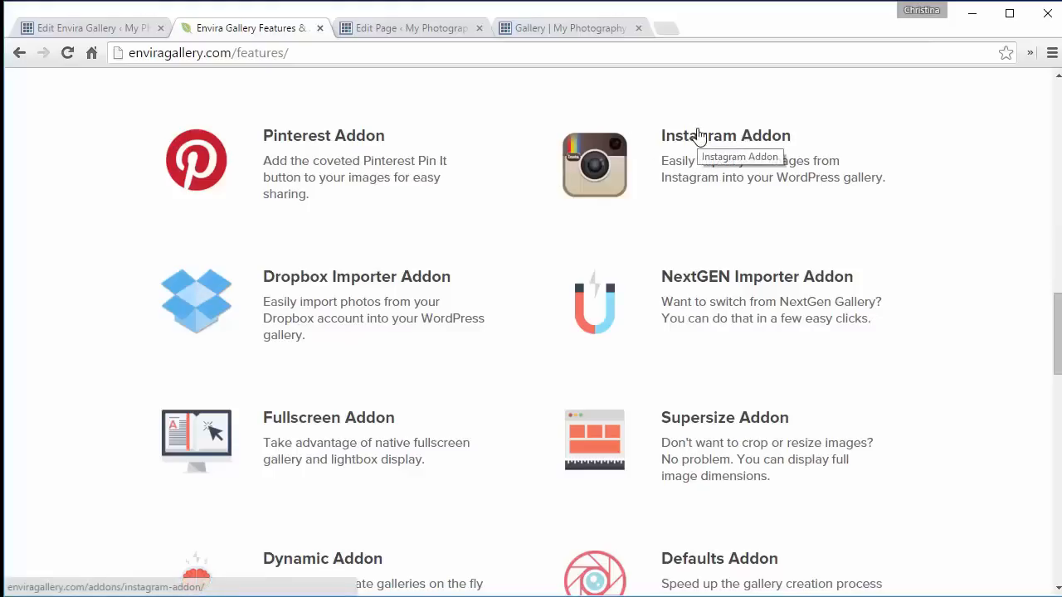
scroll(697, 135, "down", 5)
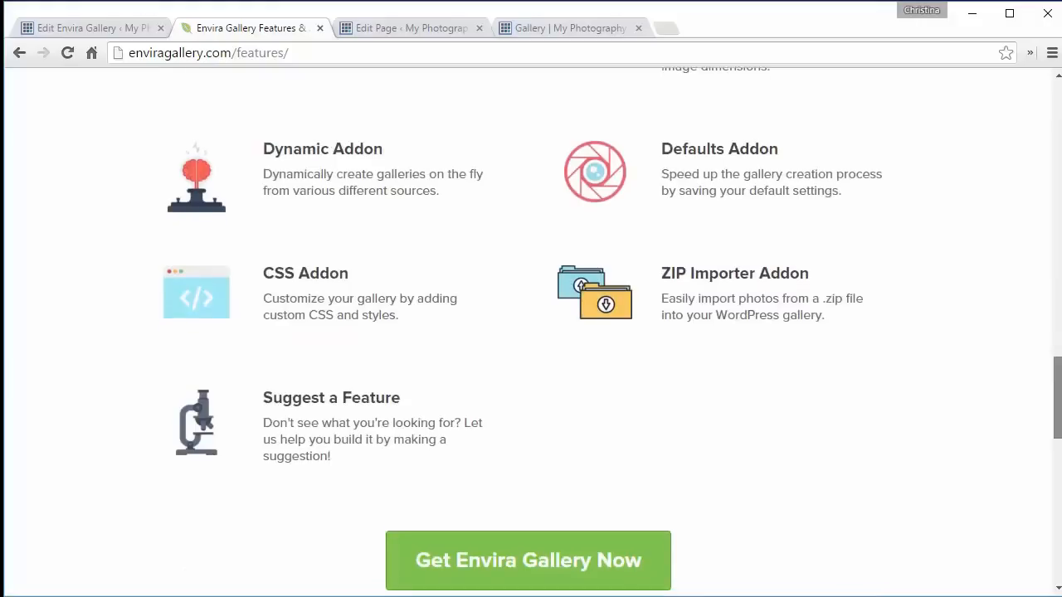
mouse_move(1059, 395)
left_mouse_down()
mouse_move(1060, 419)
mouse_move(1059, 408)
left_mouse_up()
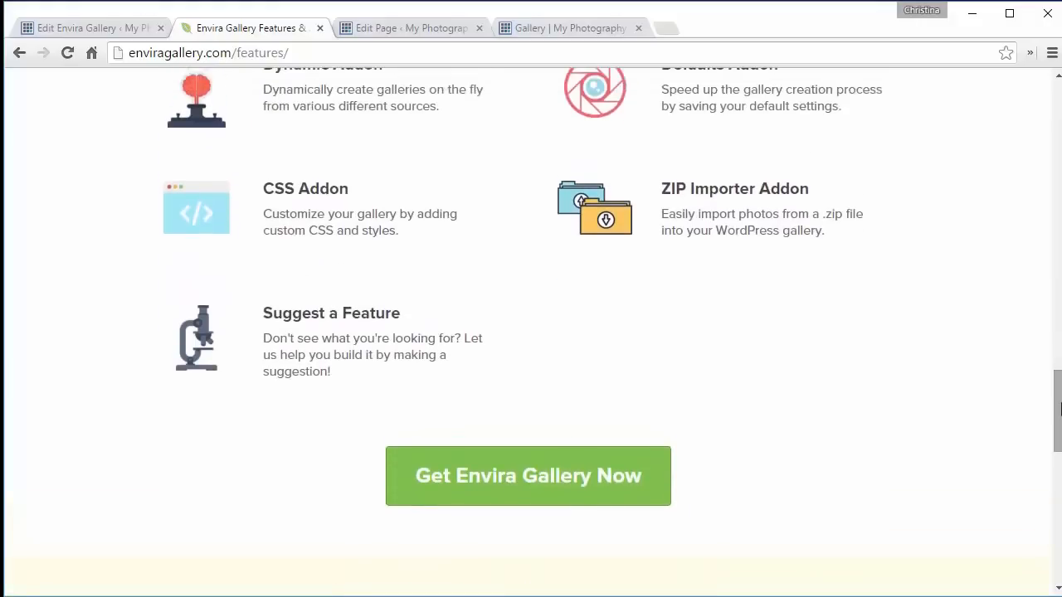
- Choose the Gold plan from the Envira pricing page and go to checkout
left_click(527, 475)
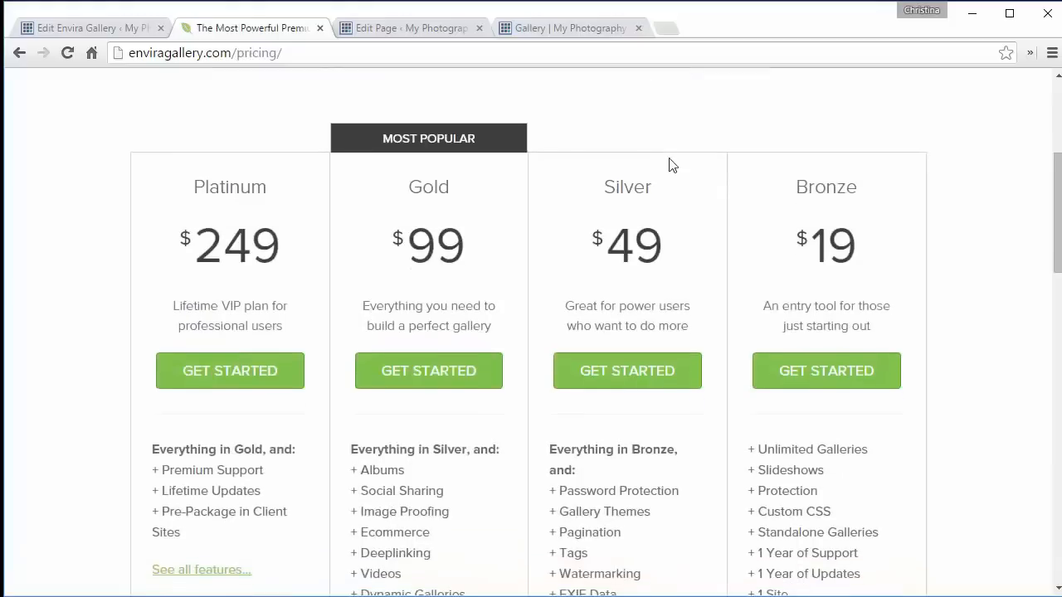
left_click(442, 375)
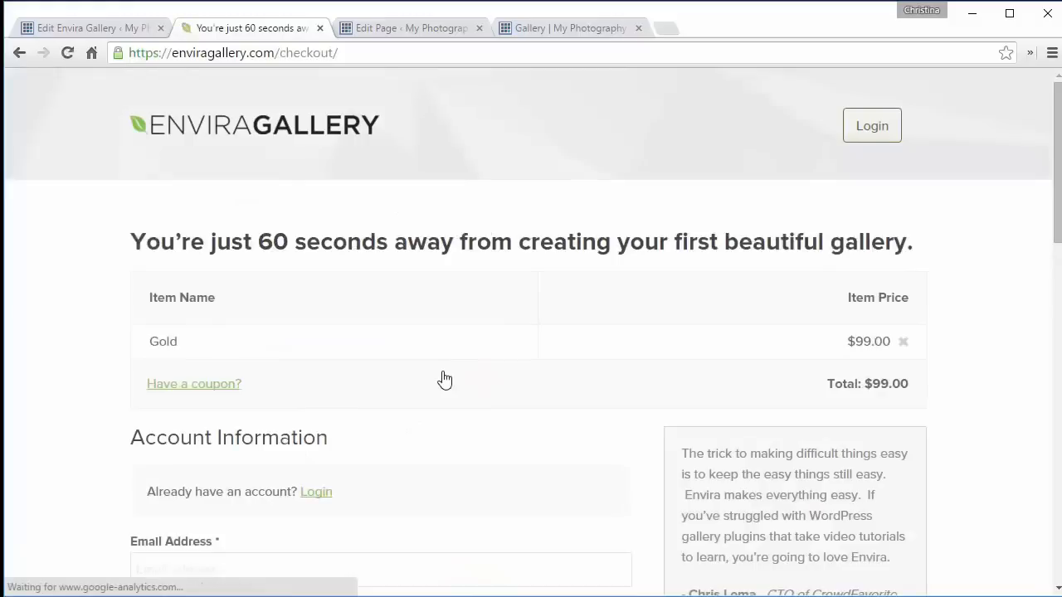
scroll(508, 393, "down", 5)
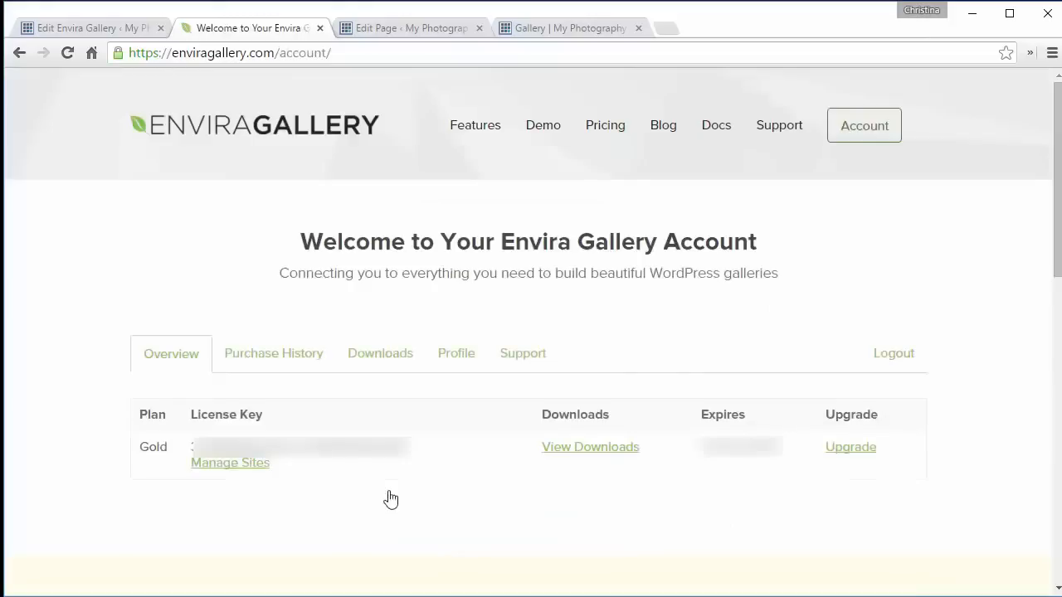
- Download and save the Envira Gallery plugin zip from the account's Downloads page
left_click(384, 361)
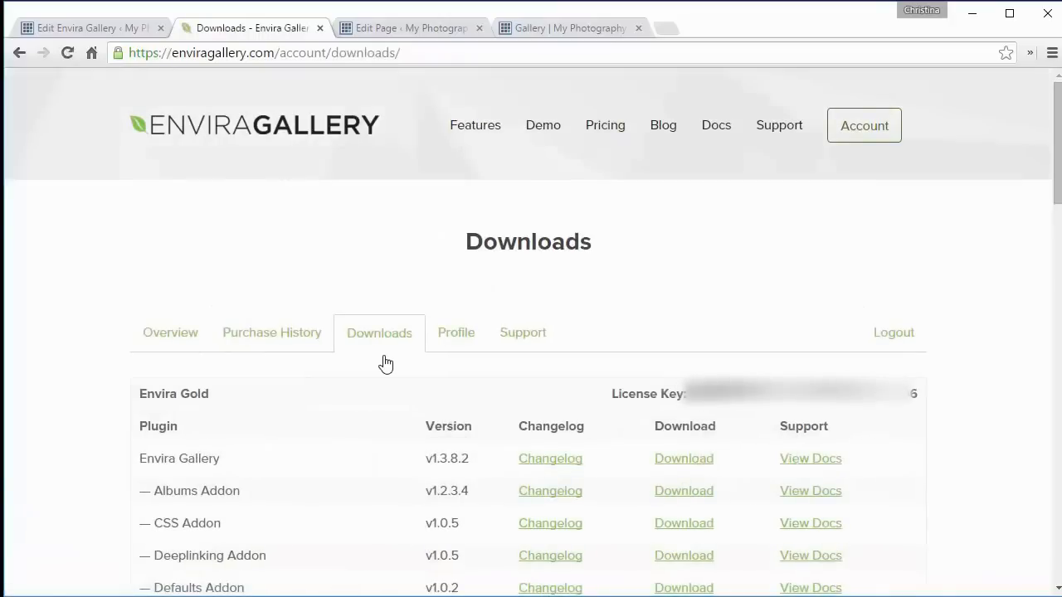
scroll(166, 414, "down", 1)
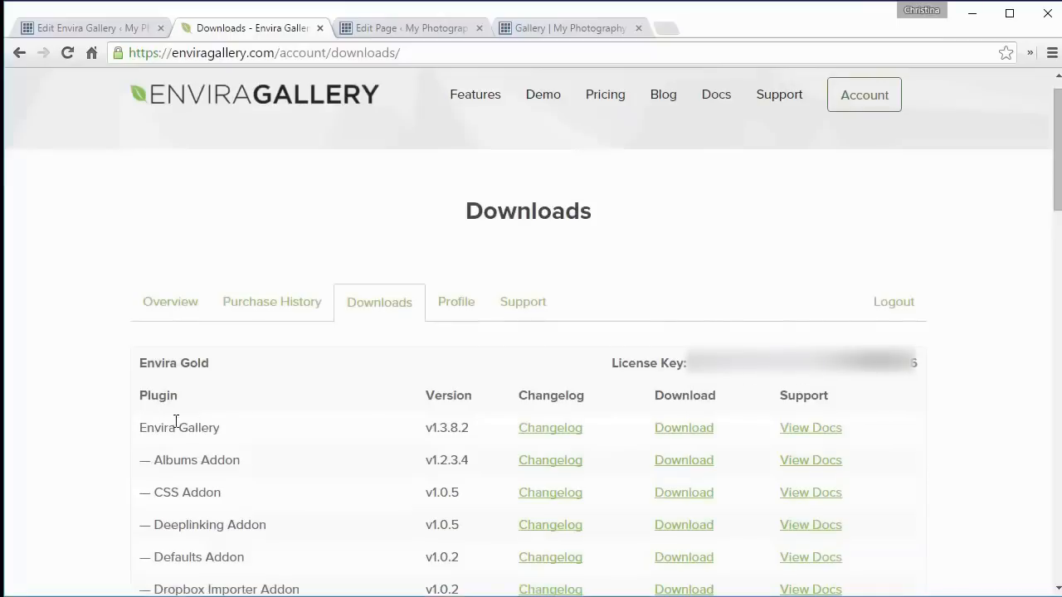
left_click(676, 428)
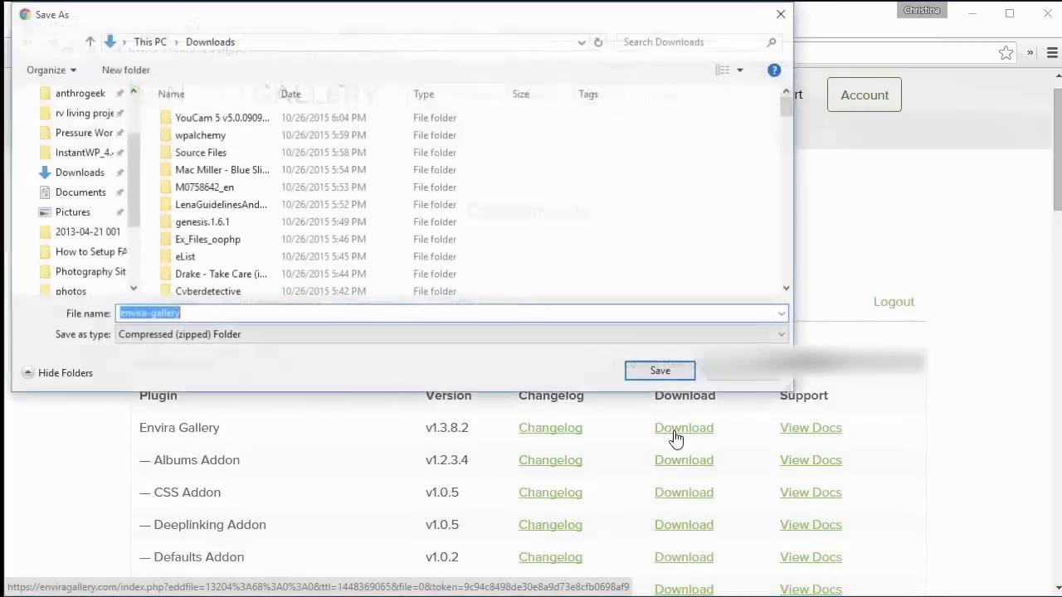
left_click(653, 372)
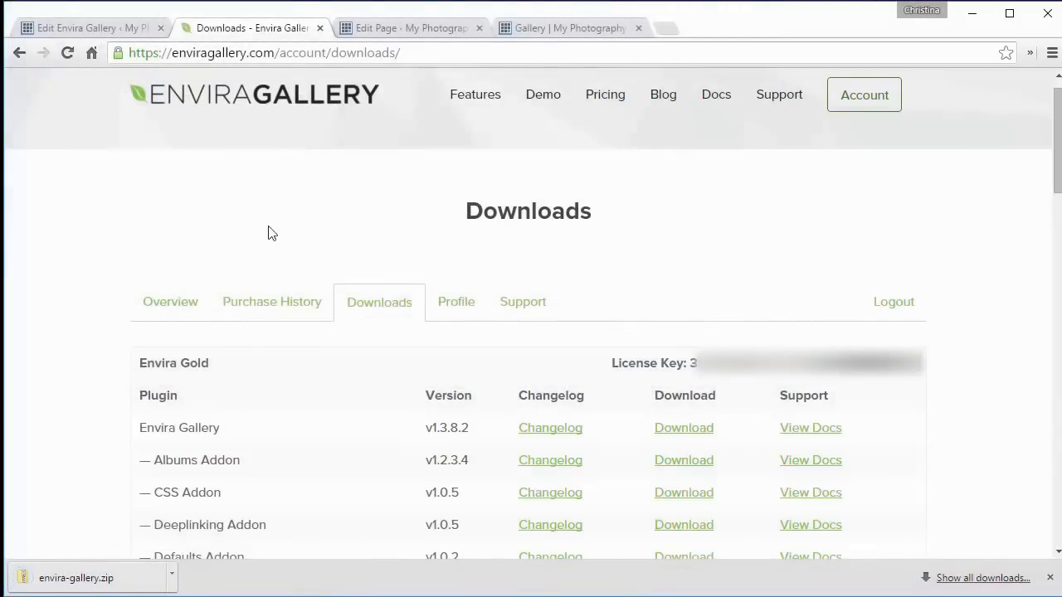
- Upload the envira-gallery.zip file as a new WordPress plugin, install it and activate it
left_click(79, 26)
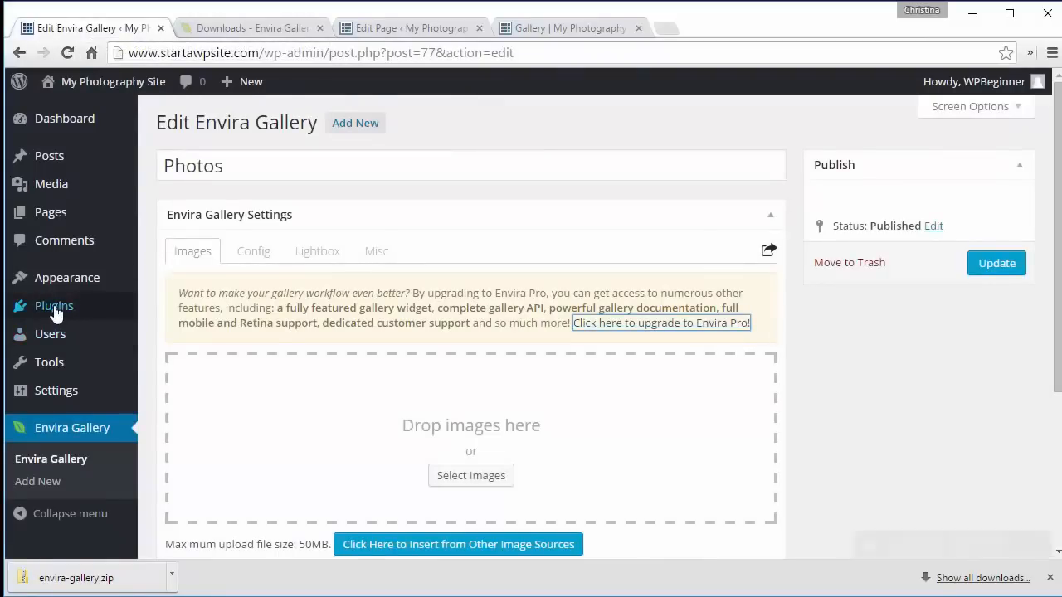
mouse_move(114, 309)
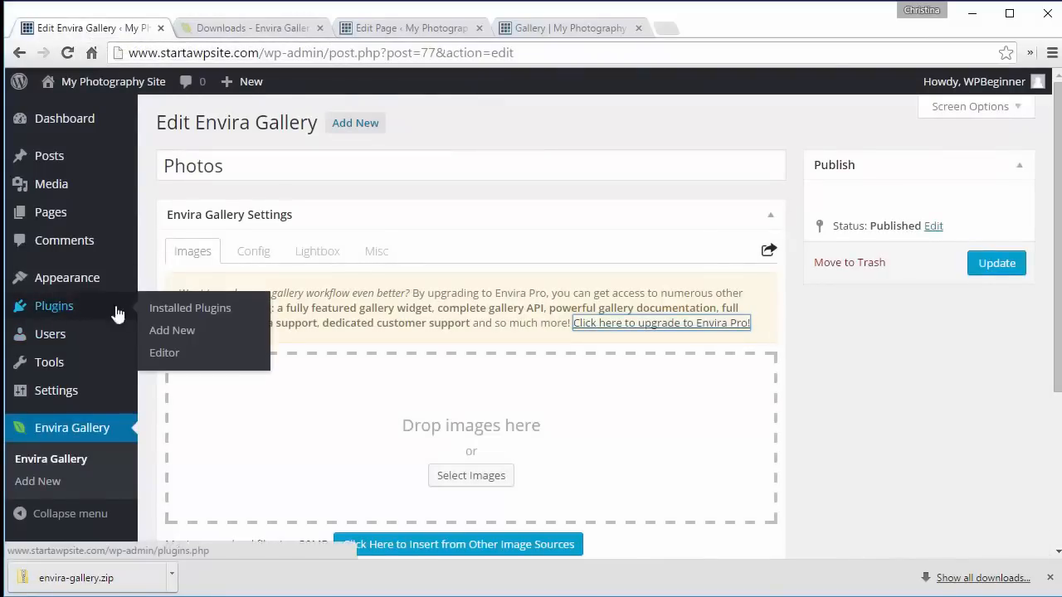
left_click(172, 332)
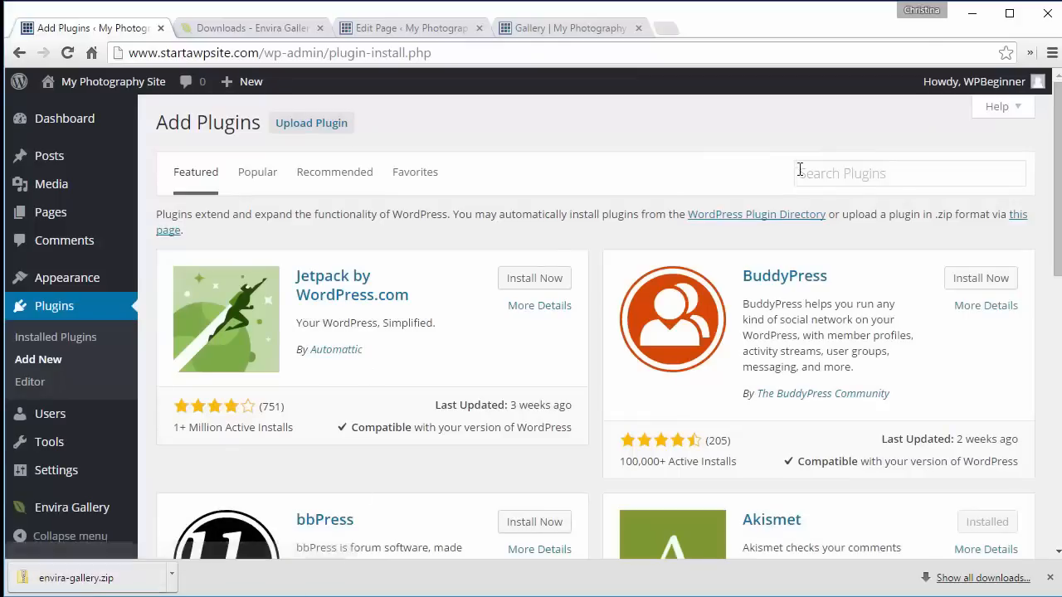
left_click(316, 131)
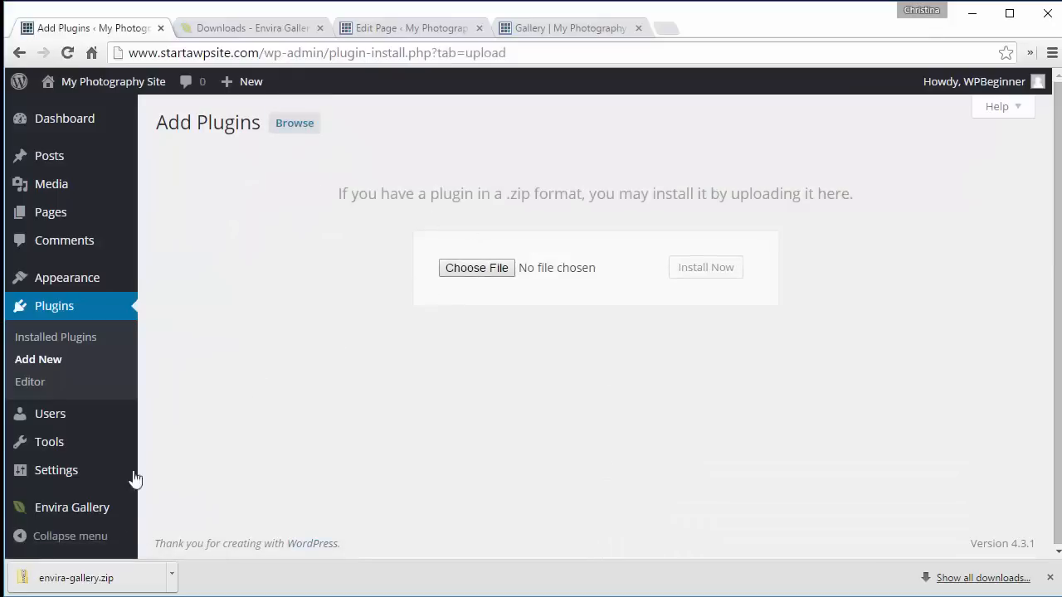
left_click_drag(91, 583, 497, 269)
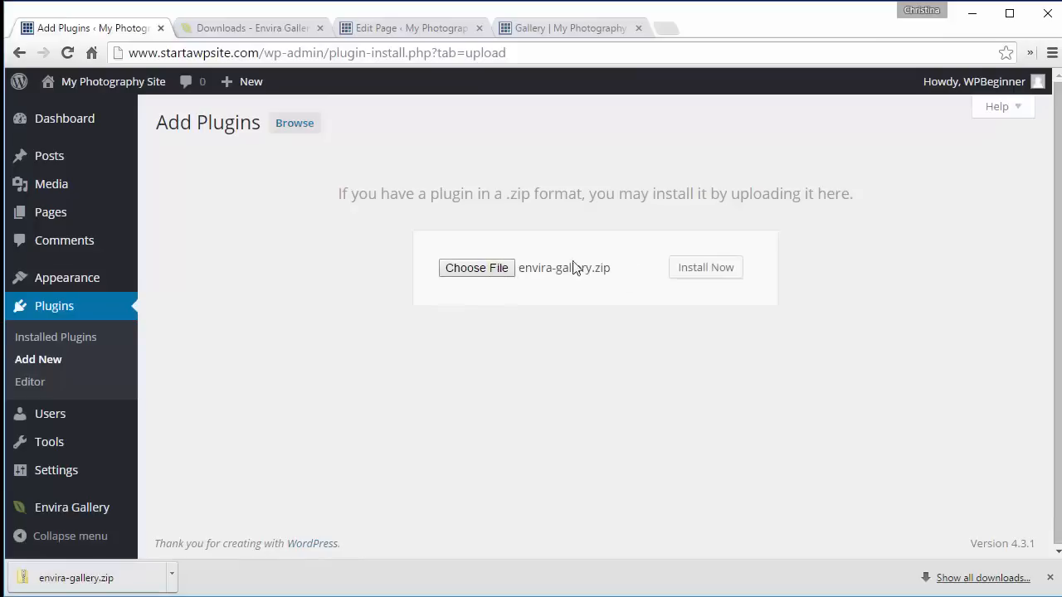
left_click(687, 272)
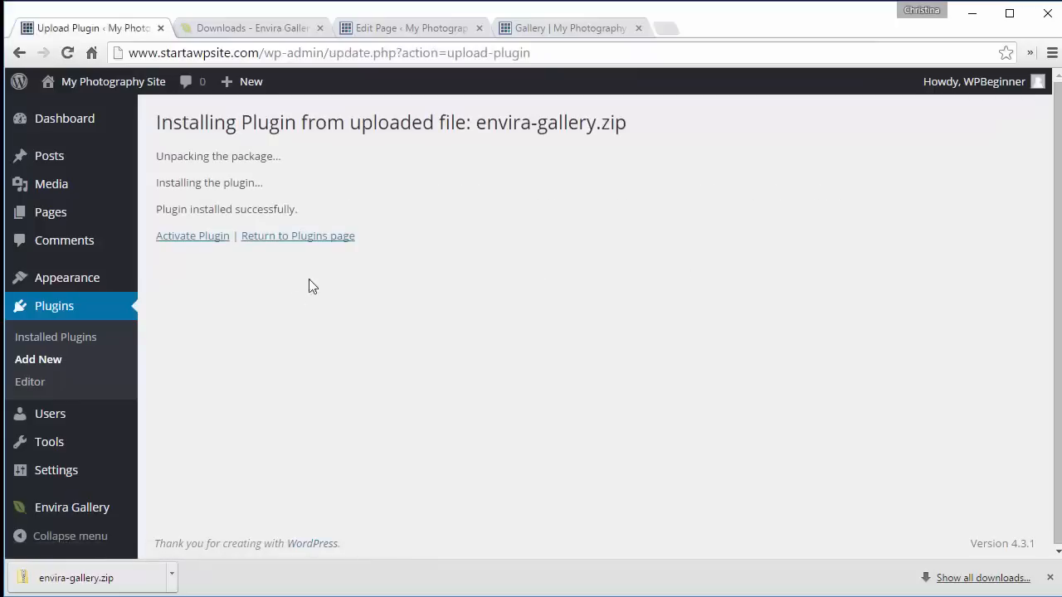
left_click(184, 237)
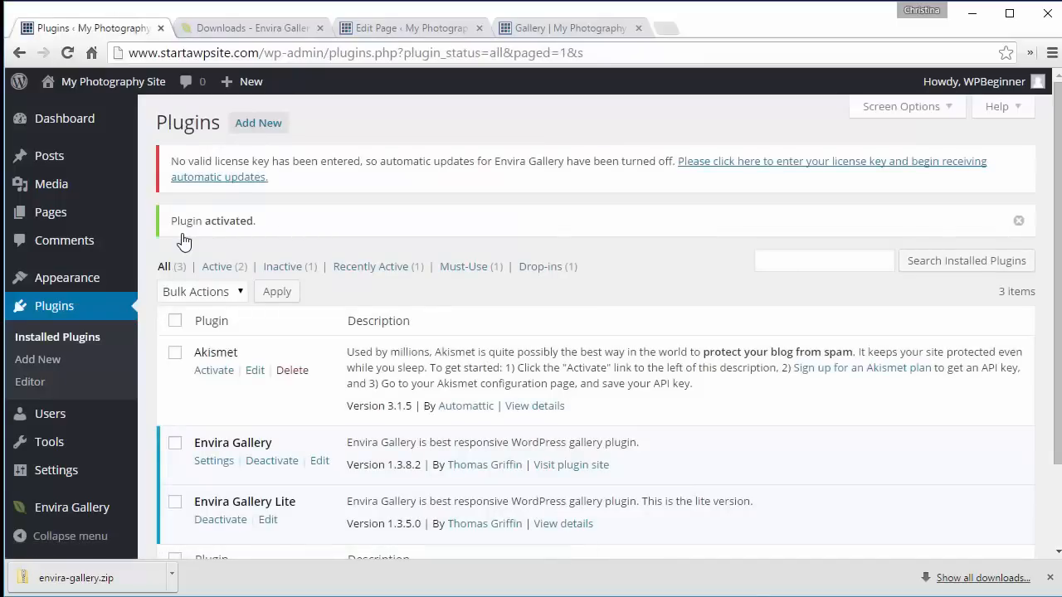
- Open the Envira Gallery licence settings and copy the licence key from the Envira account overview
left_click(220, 177)
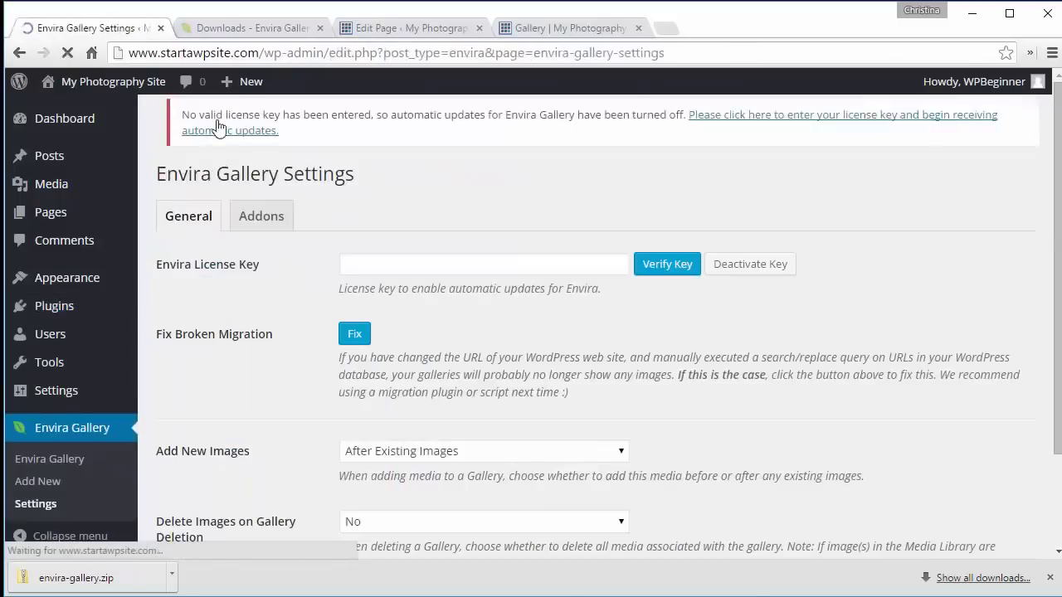
left_click(232, 28)
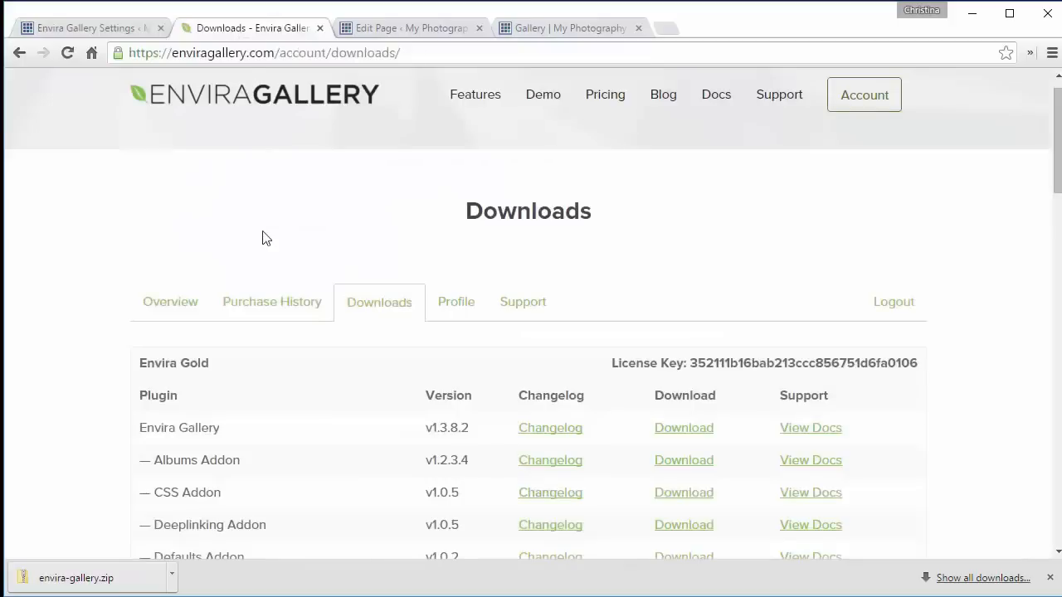
left_click(157, 303)
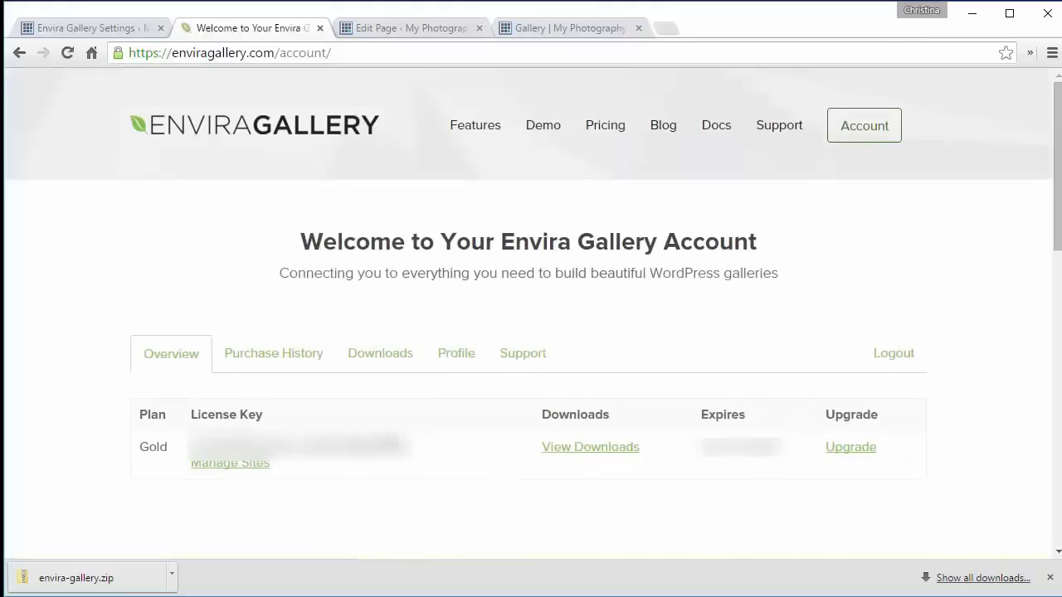
left_click_drag(411, 447, 191, 446)
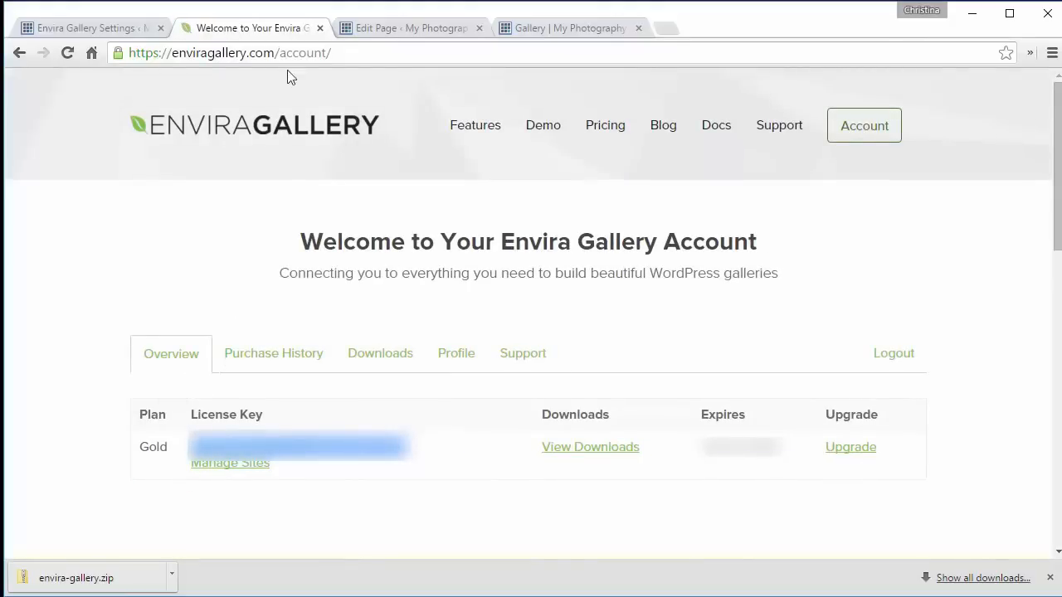
left_click(116, 28)
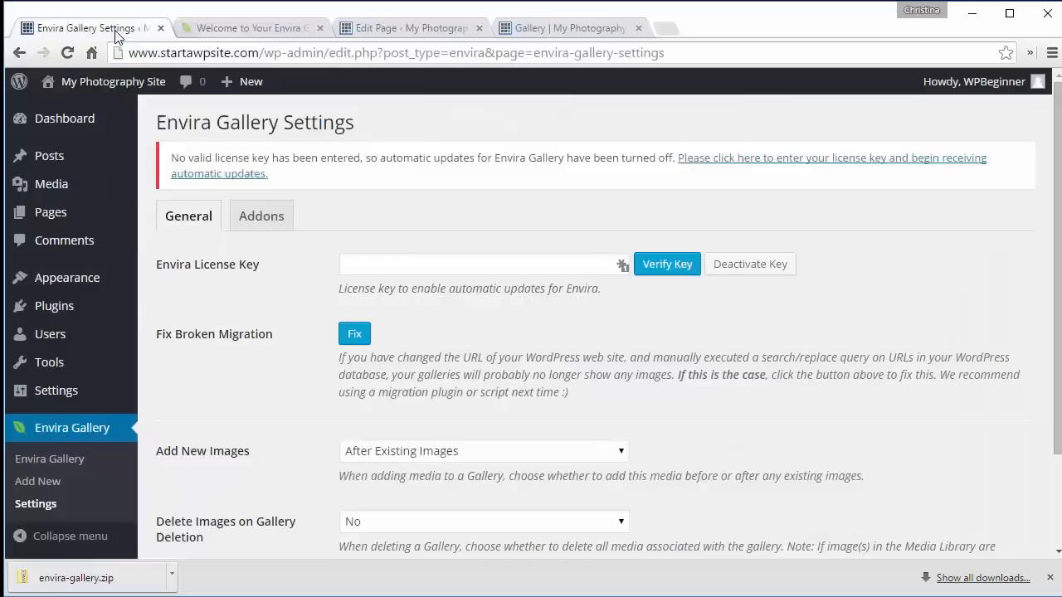
- Paste the licence key into the Envira License Key field and verify it
left_click(386, 263)
key("ctrl+v")
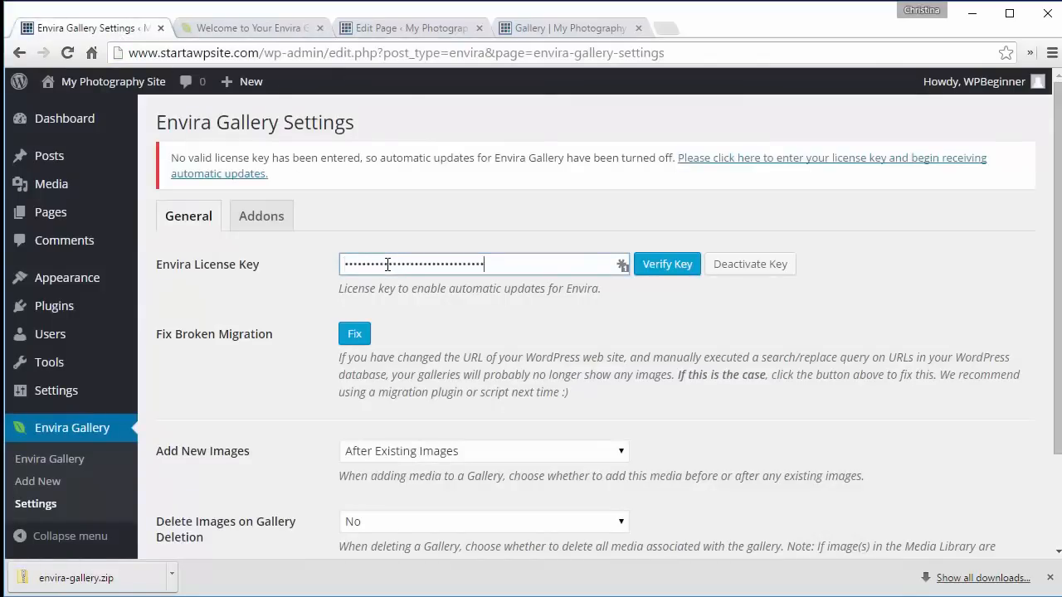
left_click(673, 269)
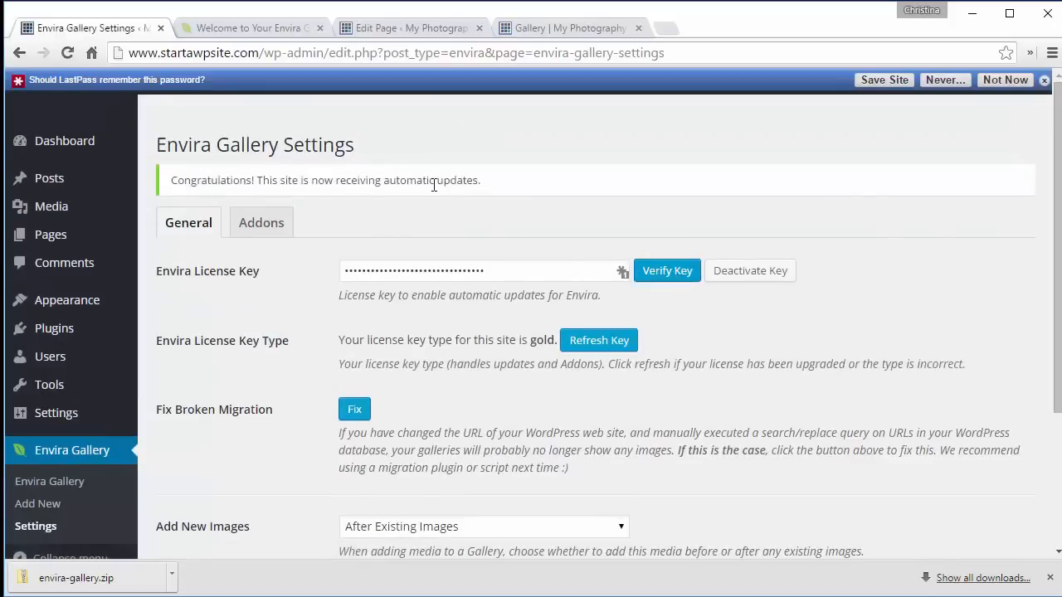
- Open the Envira Gallery settings Addons section and refresh the addon list
scroll(433, 184, "down", 3)
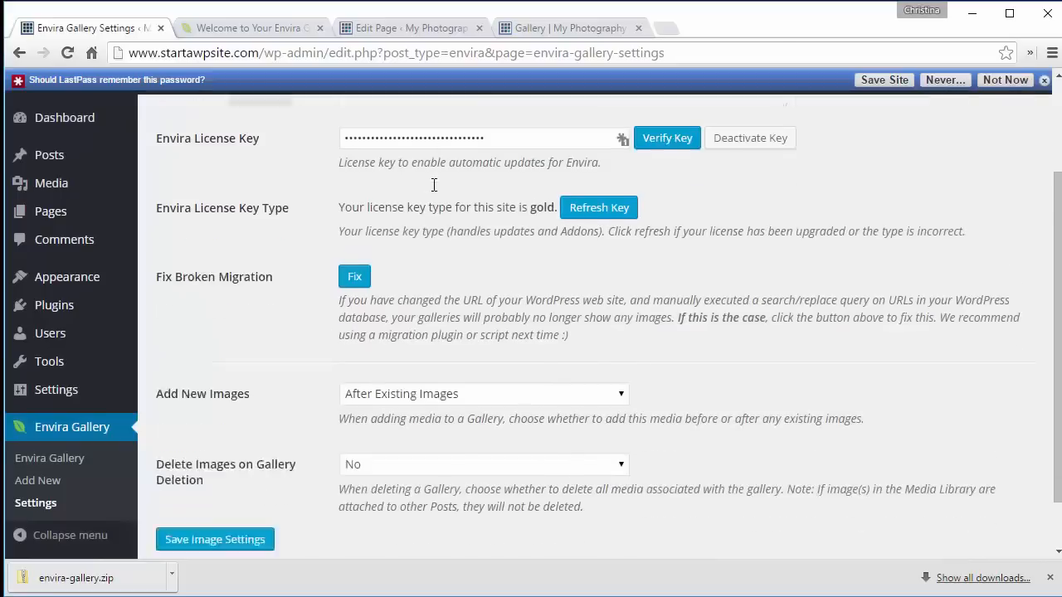
left_click(106, 518)
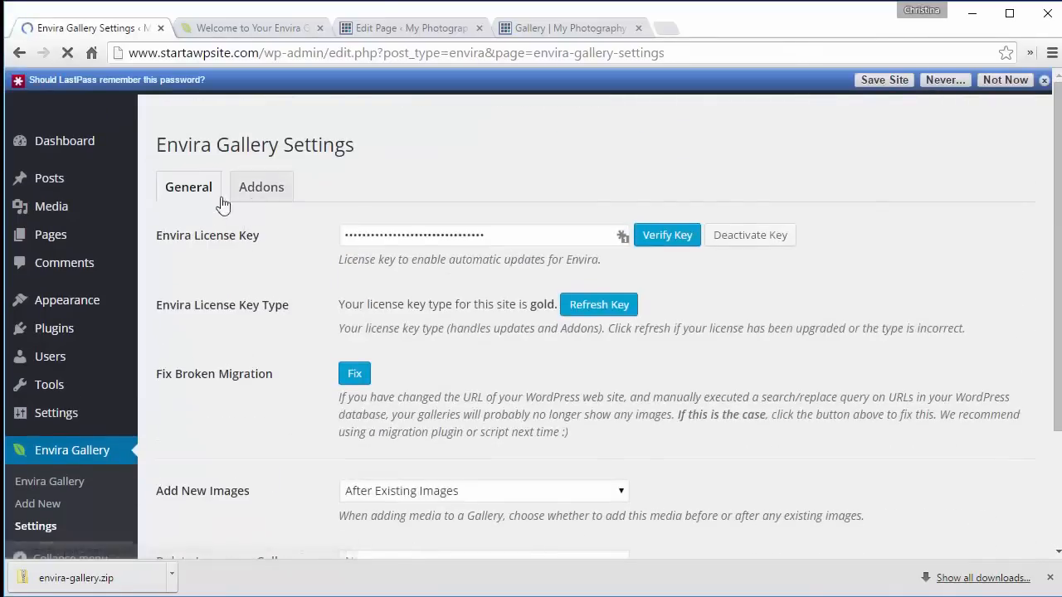
left_click(261, 193)
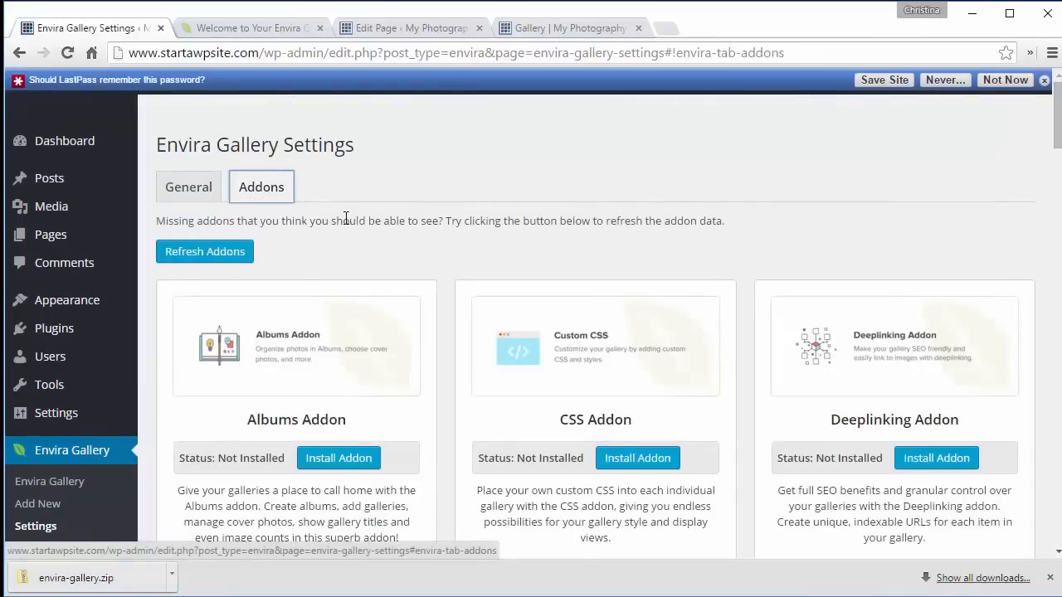
left_click(226, 259)
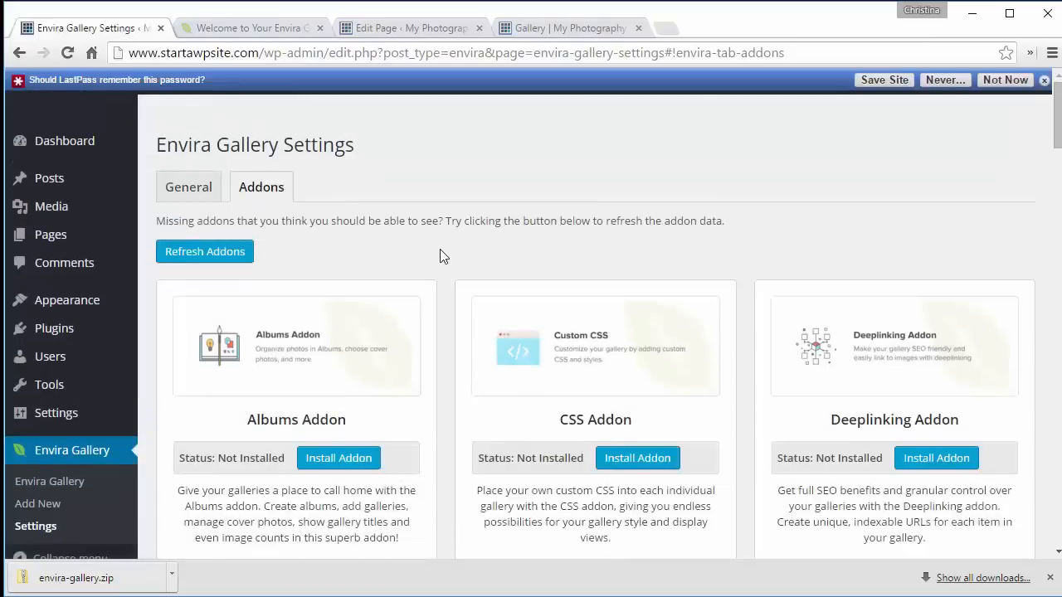
- Install and activate the Gallery Themes Addon
scroll(439, 257, "down", 5)
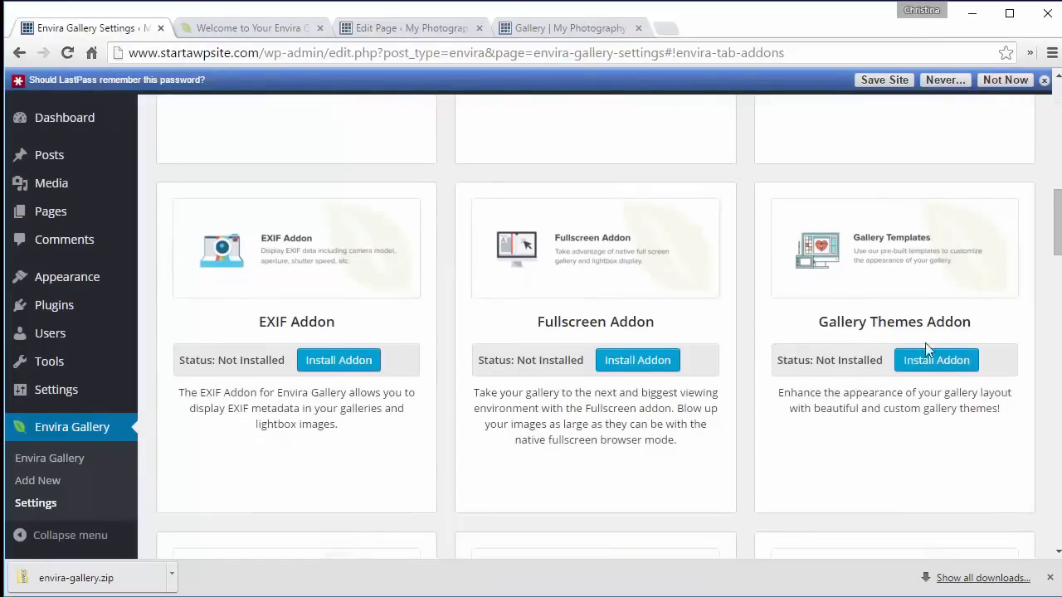
left_click(919, 363)
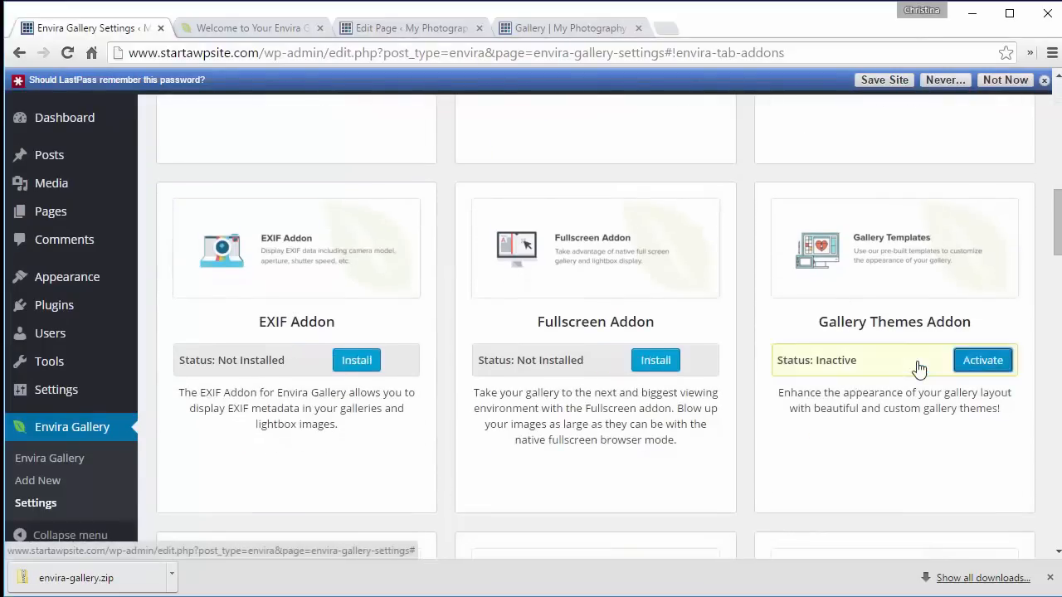
left_click(973, 365)
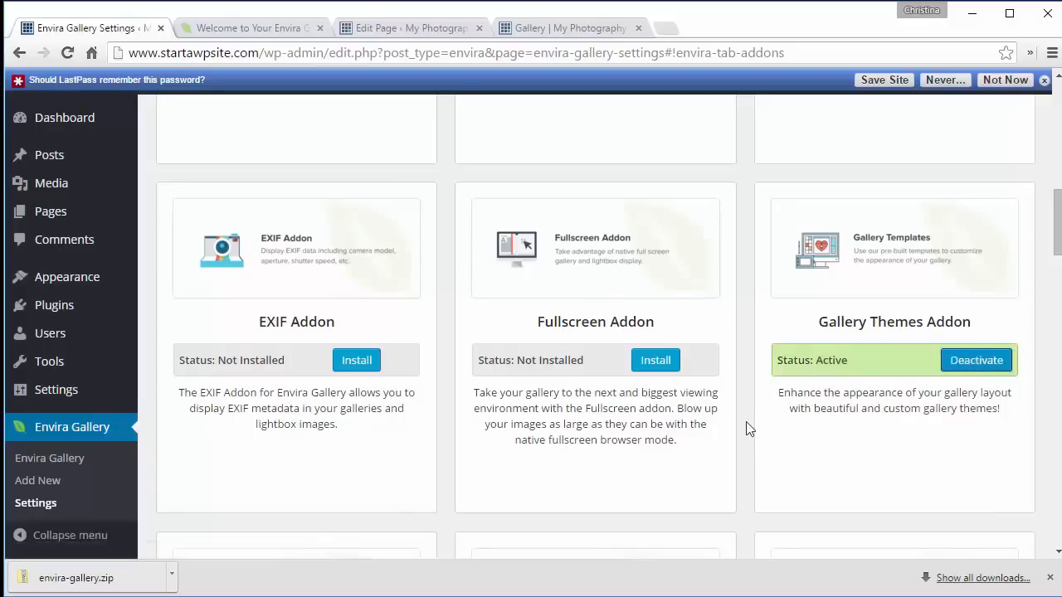
- Install and activate the Instagram Addon
scroll(745, 423, "down", 2)
scroll(746, 428, "down", 2)
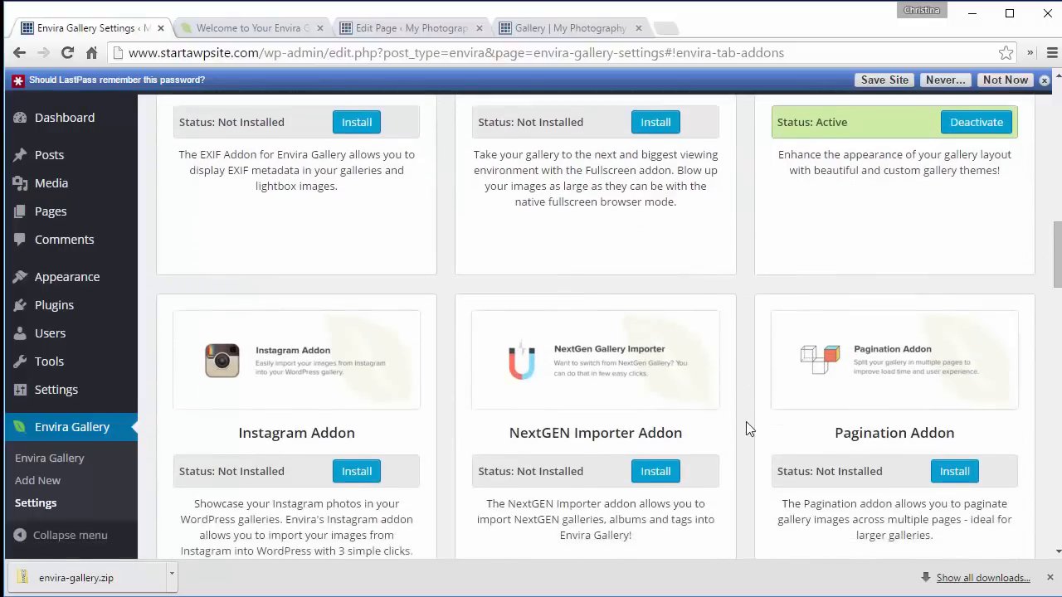
scroll(744, 428, "down", 1)
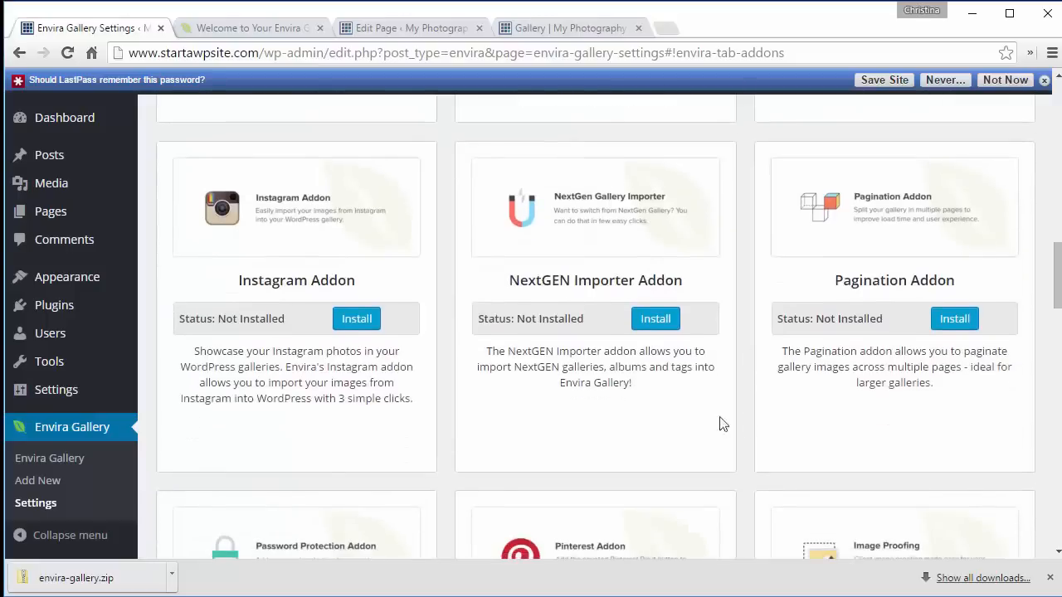
left_click(357, 322)
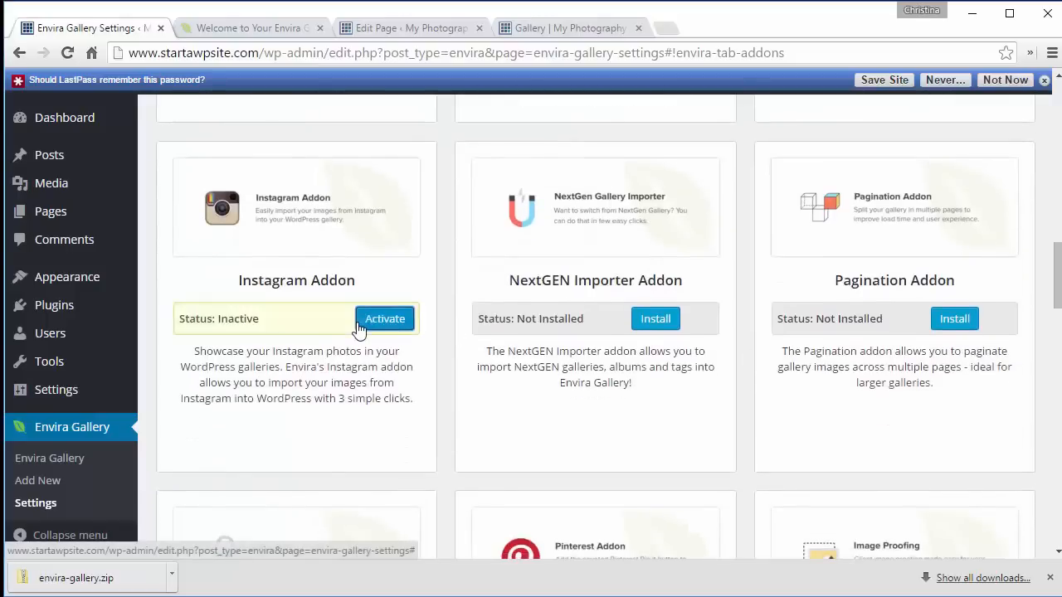
left_click(359, 326)
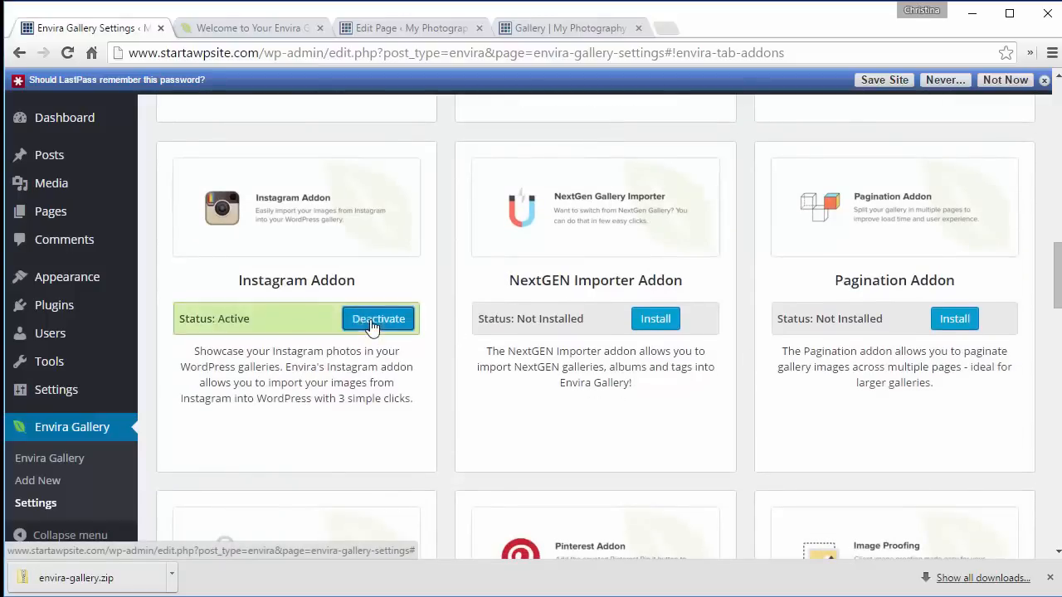
- Install the Pinterest Addon
scroll(744, 447, "down", 3)
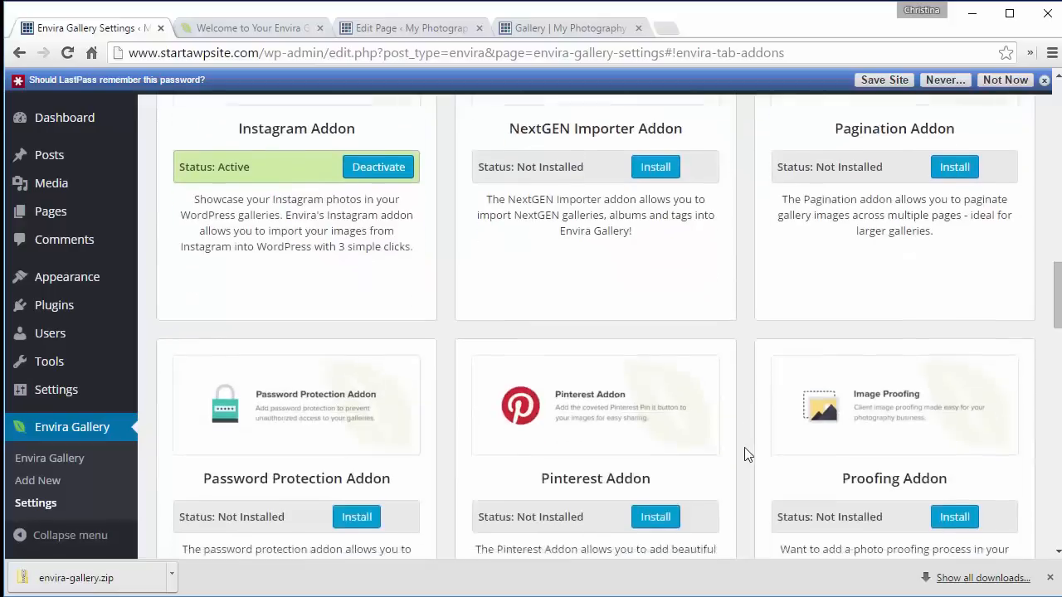
scroll(744, 454, "down", 1)
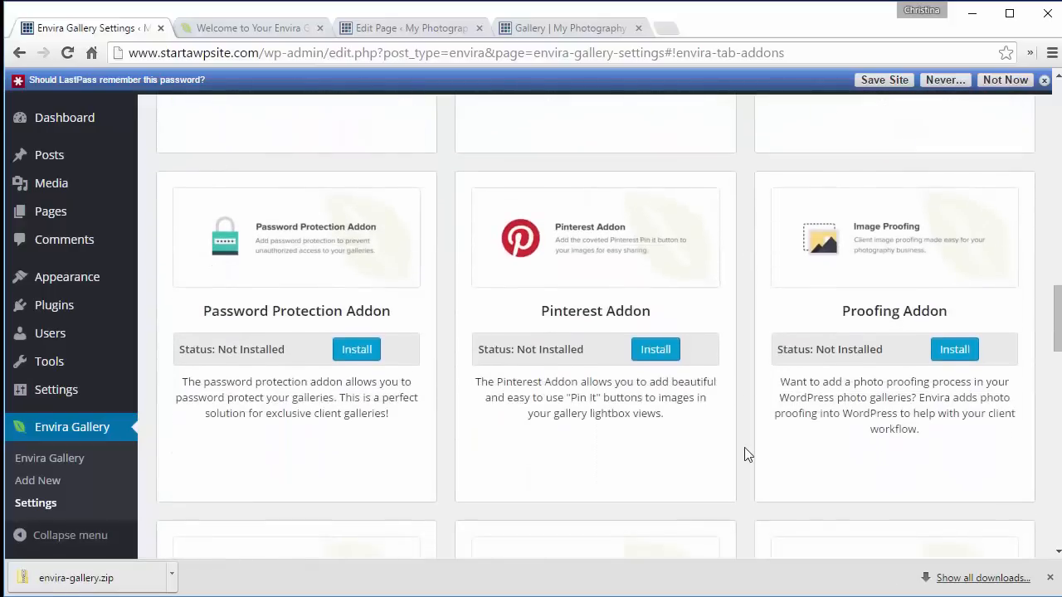
left_click(649, 353)
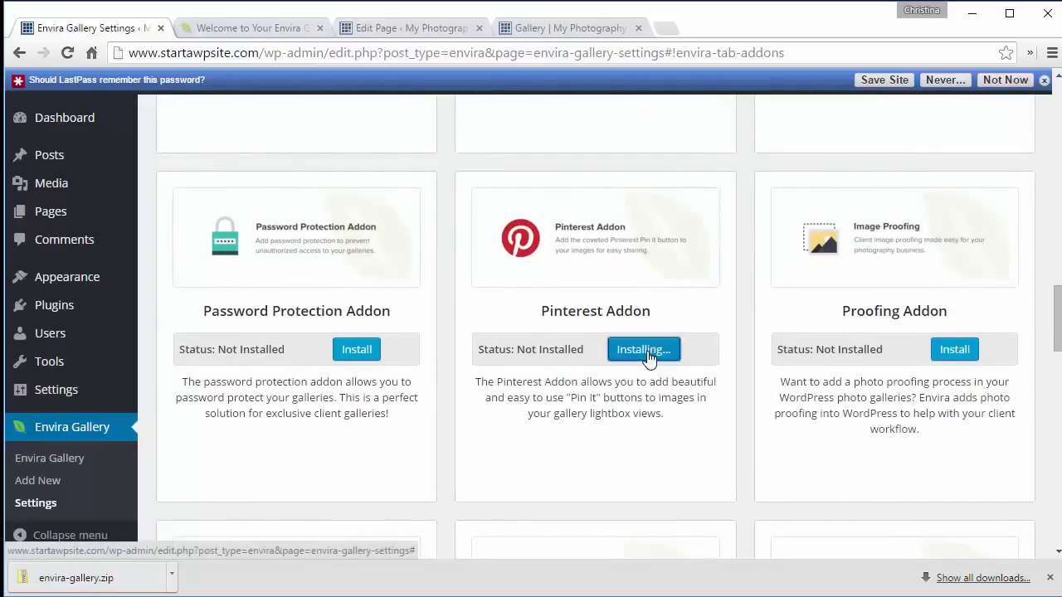
left_click(670, 352)
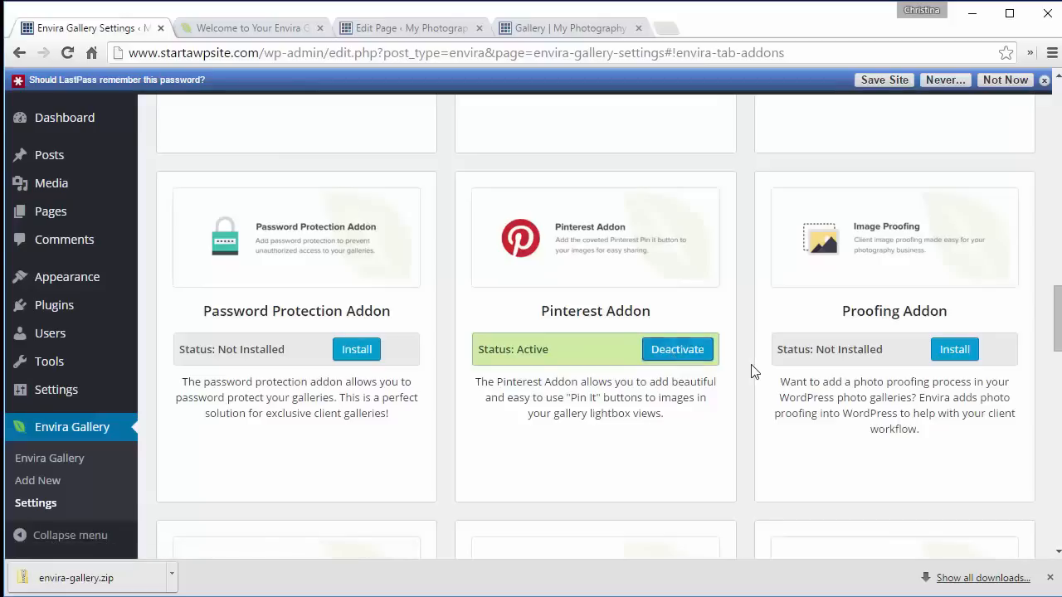
- Dismiss the password-saving prompt, then install and activate the Proofing Addon
scroll(753, 372, "down", 3)
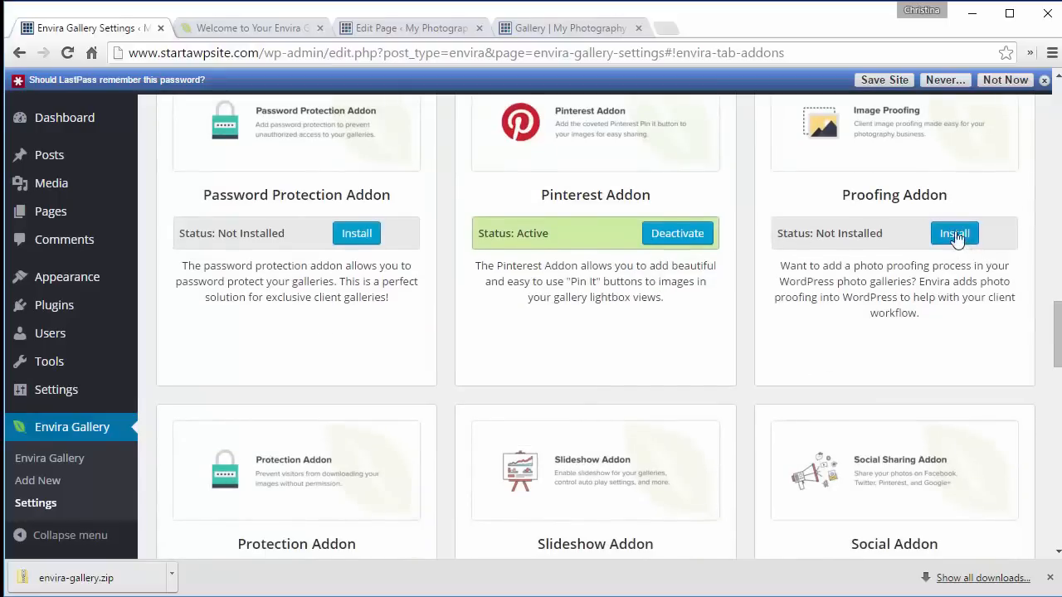
left_click(1044, 80)
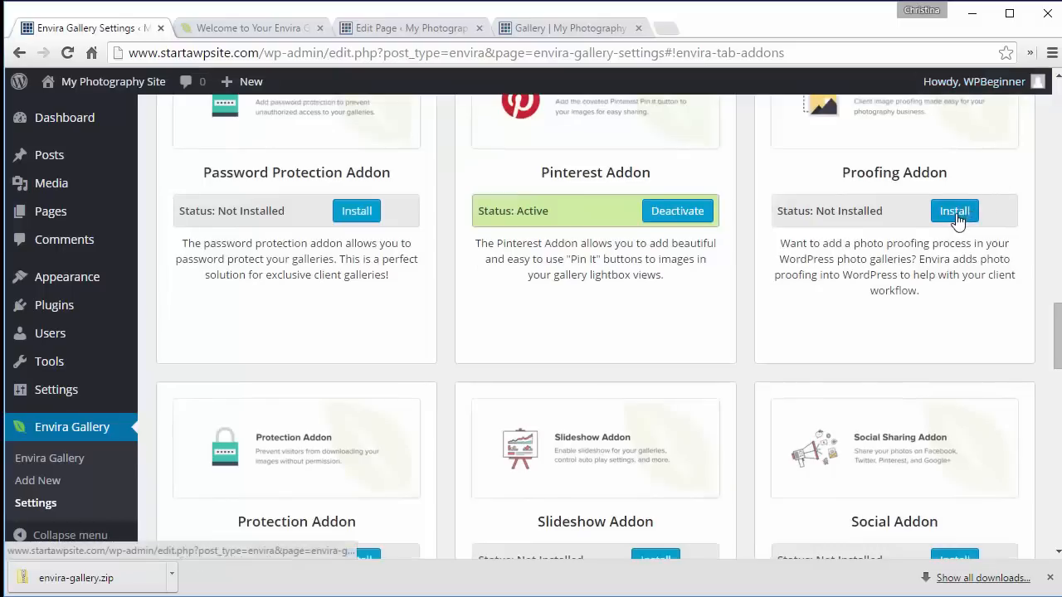
left_click(957, 214)
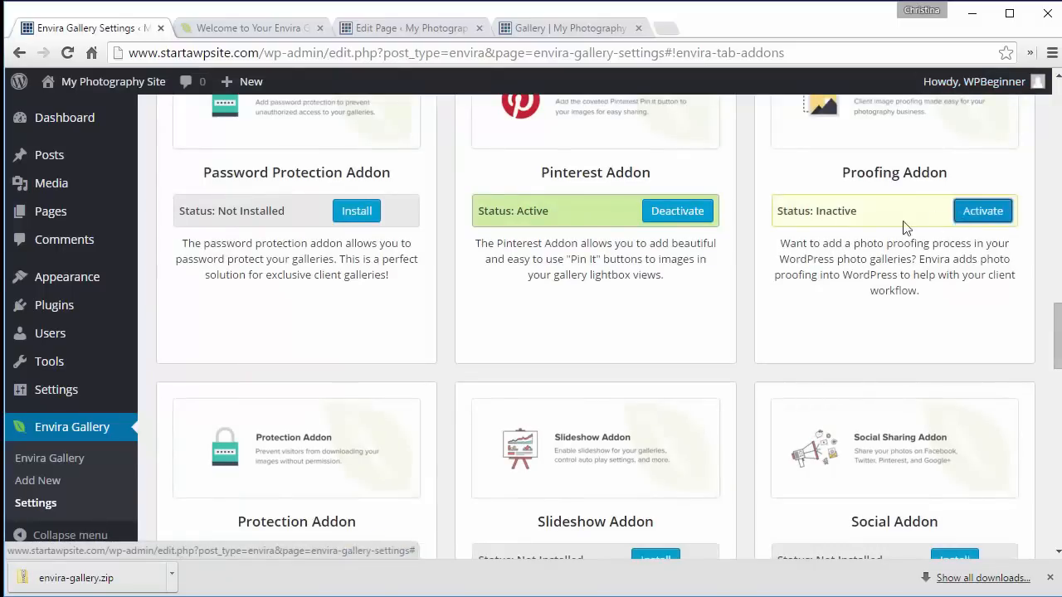
left_click(974, 217)
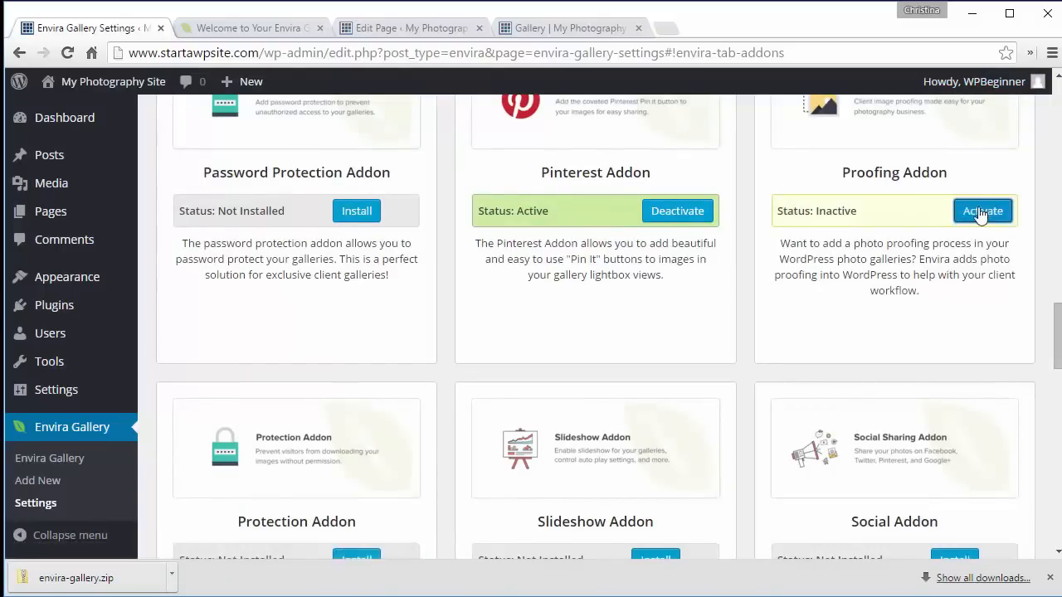
- Open the Photos gallery, set its Gallery Theme to Sleek in the configuration settings, and update it
scroll(744, 342, "down", 4)
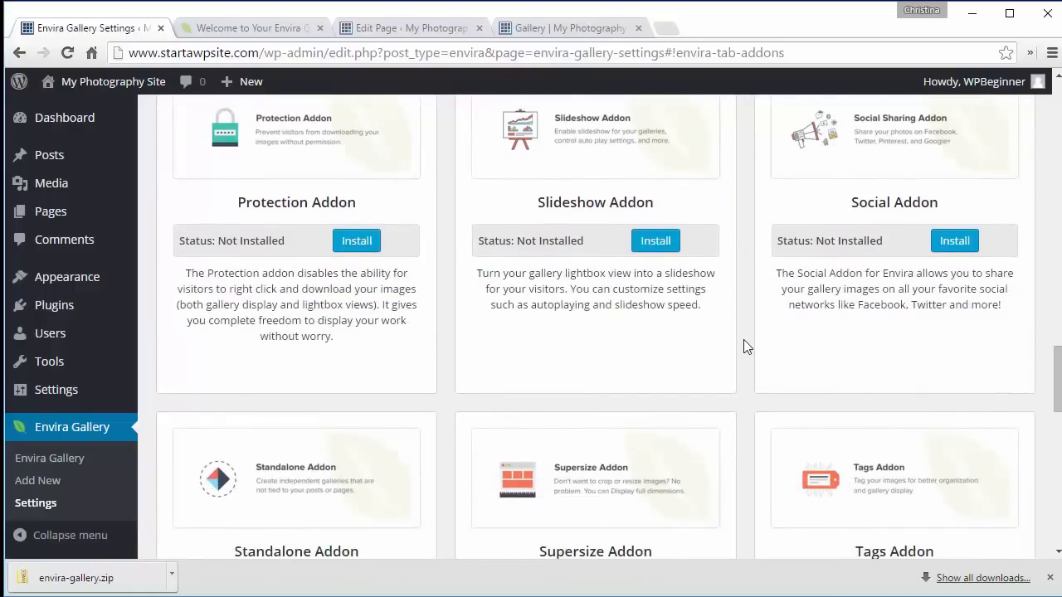
scroll(743, 339, "down", 5)
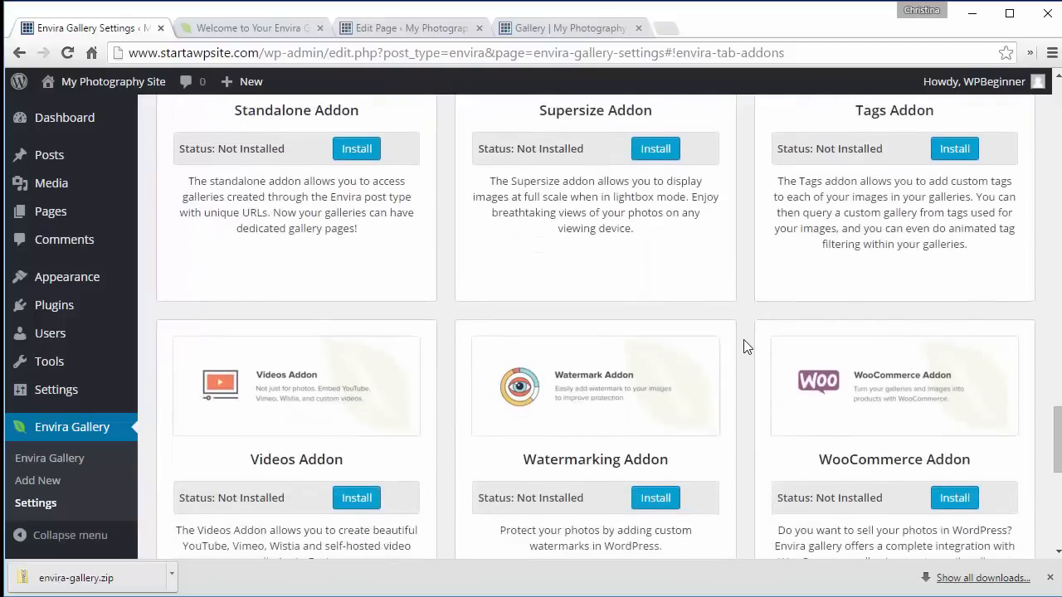
scroll(744, 347, "down", 1)
left_click(50, 458)
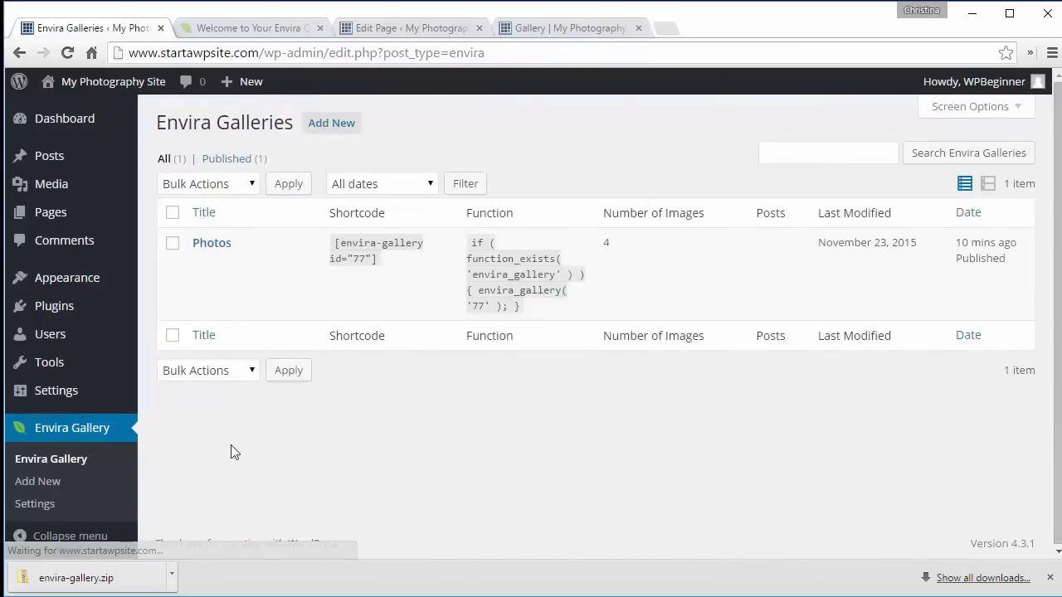
left_click(201, 259)
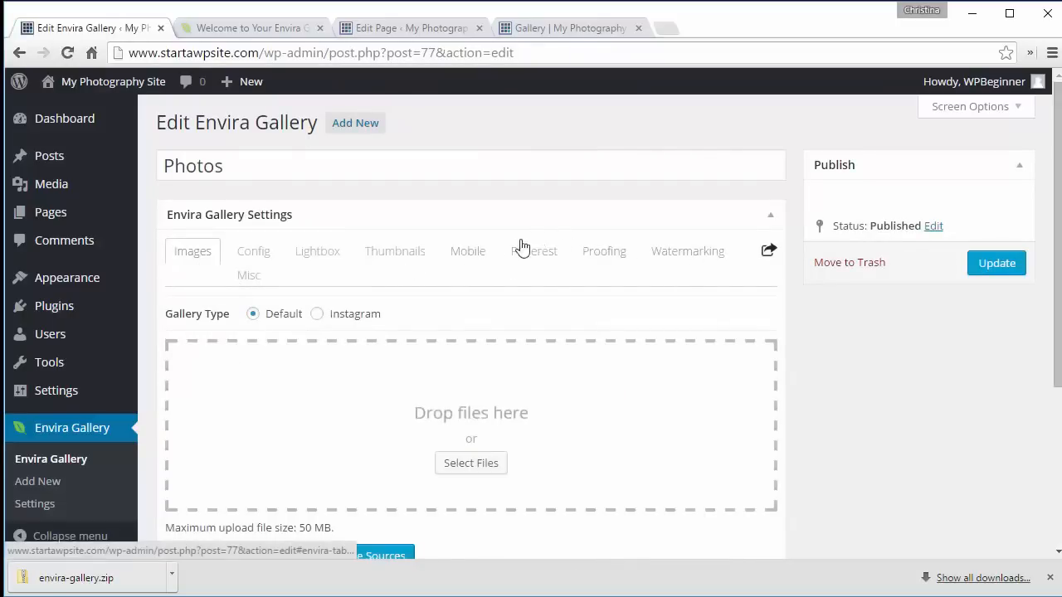
left_click(265, 258)
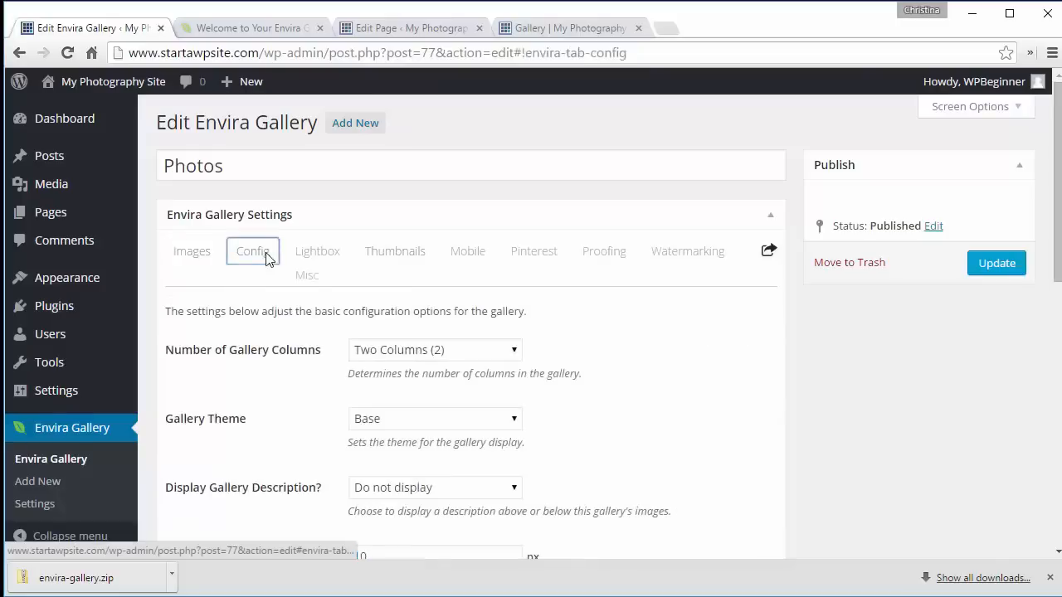
left_click(376, 423)
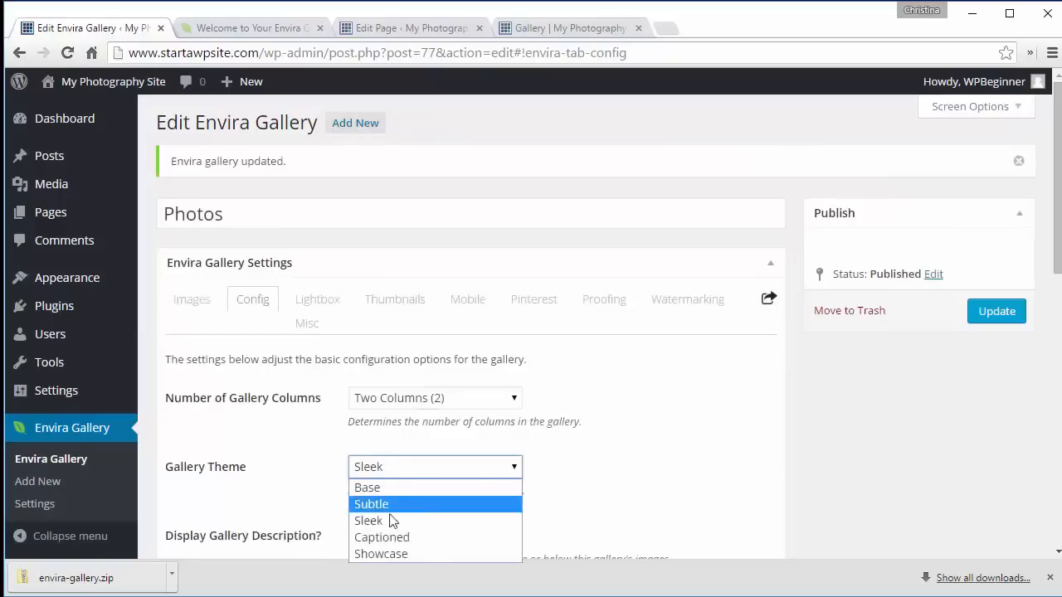
left_click(374, 521)
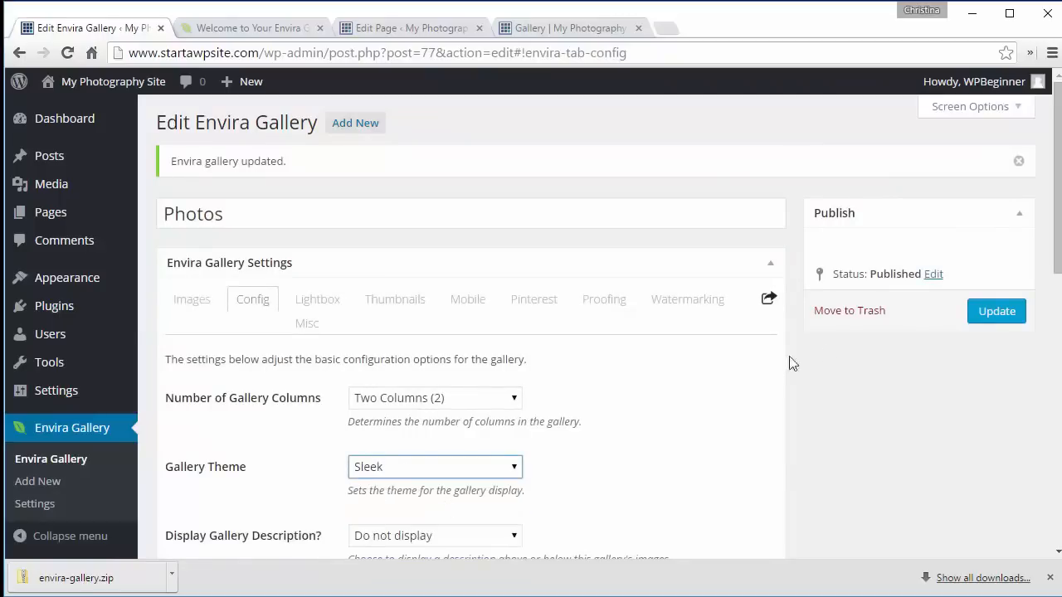
left_click(997, 312)
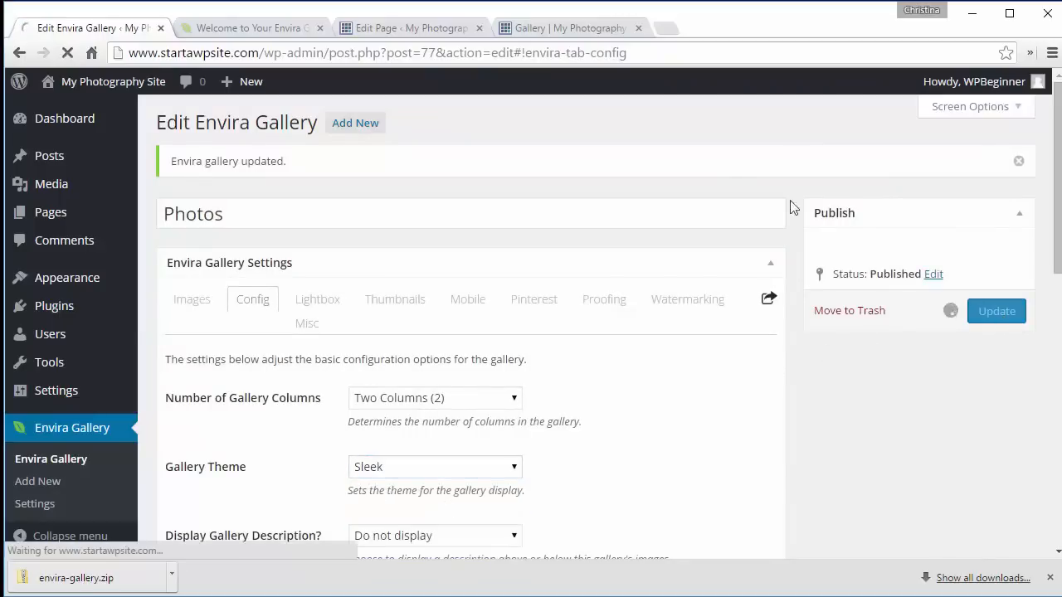
- Reload the live Gallery page and browse through its images in the lightbox
left_click(572, 29)
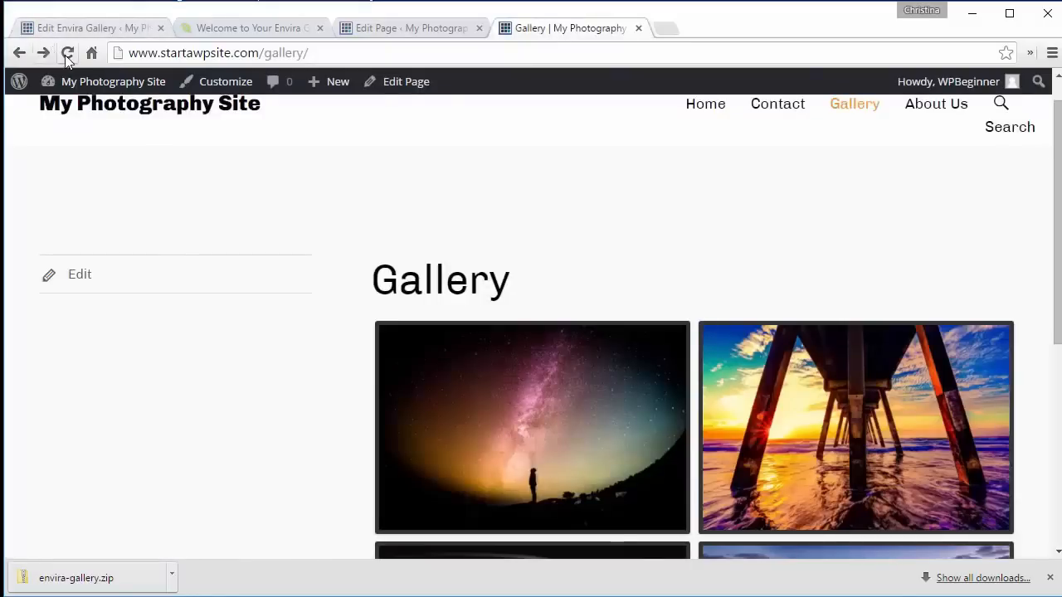
left_click(66, 54)
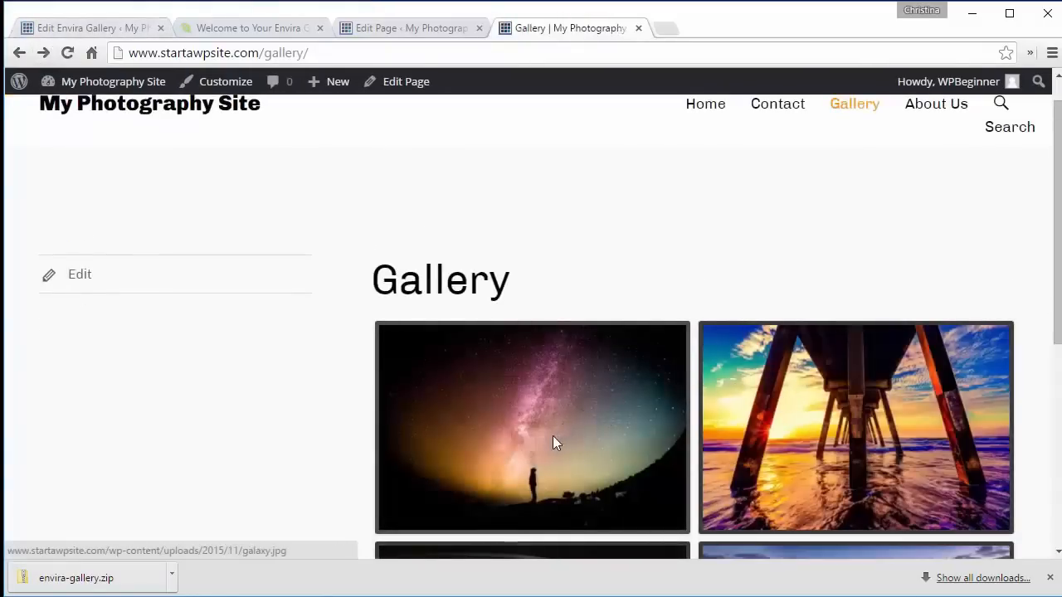
left_click(553, 439)
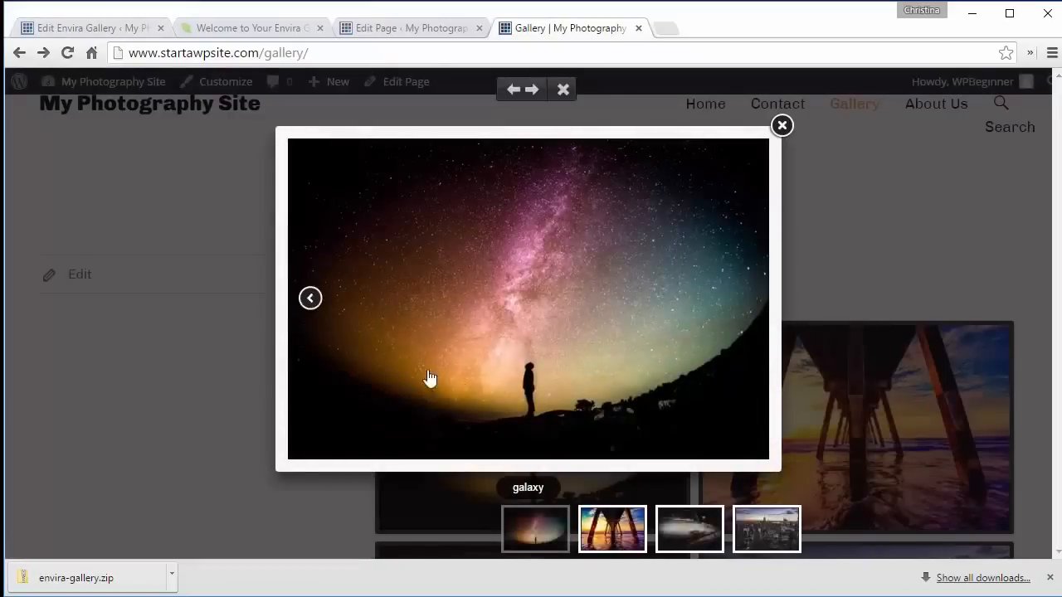
left_click(744, 298)
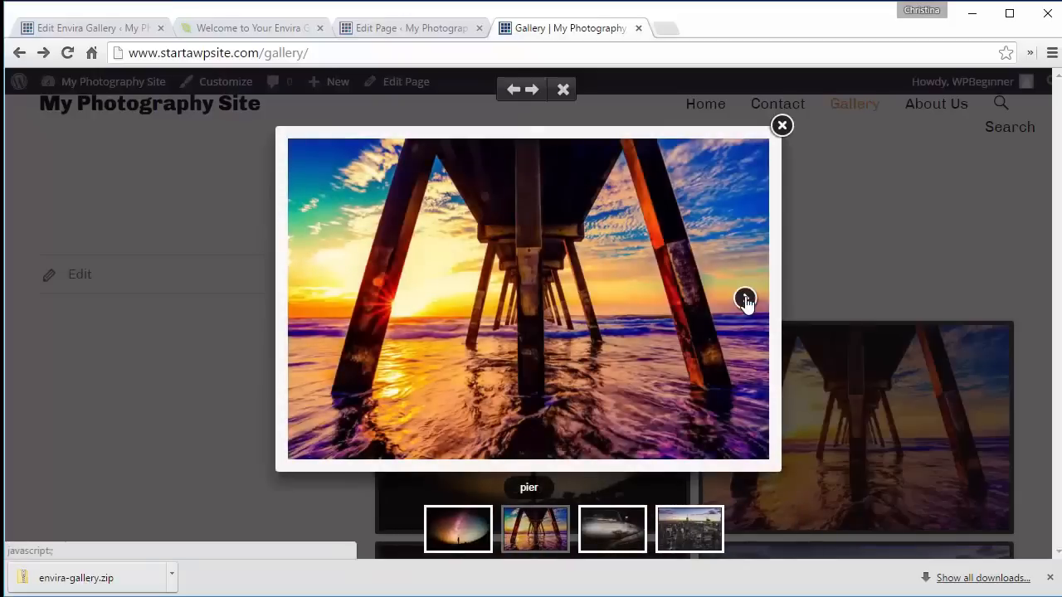
left_click(744, 300)
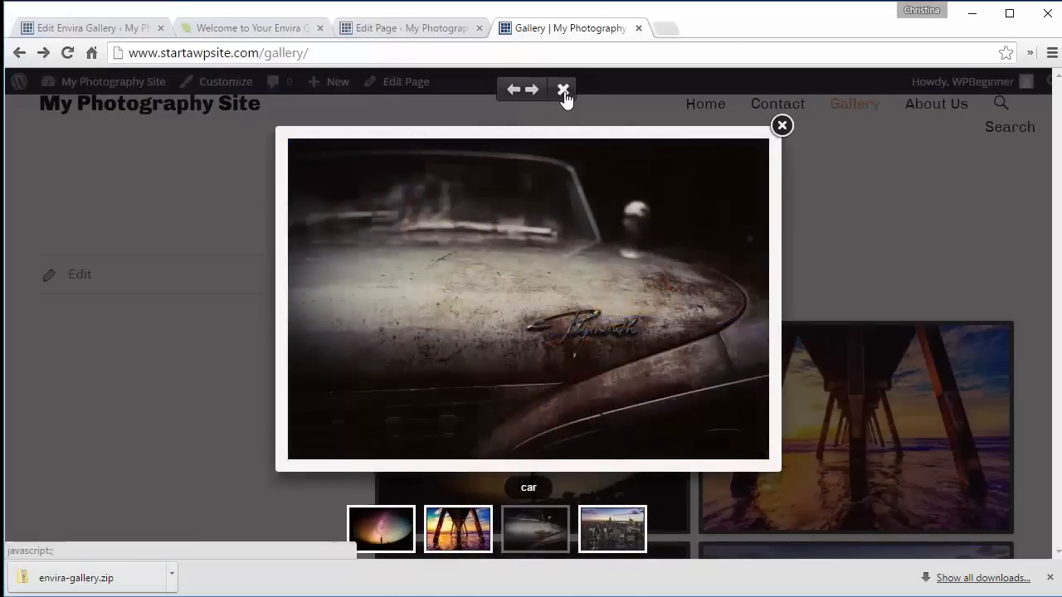
- Back in the Photos gallery editor, set the Gallery Lightbox Theme to Showcase
key("ctrl+1")
scroll(572, 396, "down", 2)
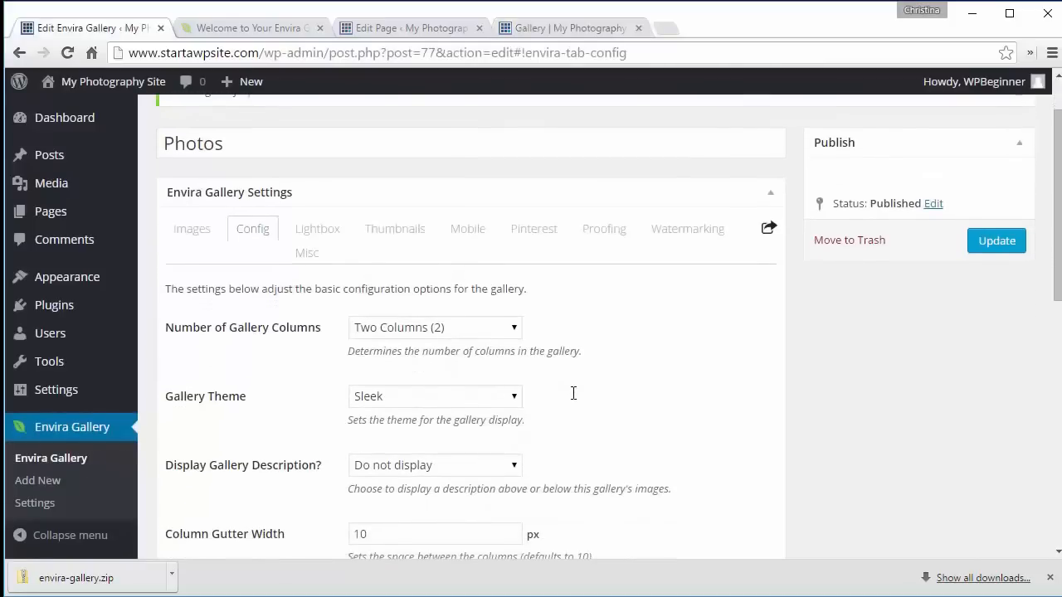
left_click(317, 231)
left_click(421, 377)
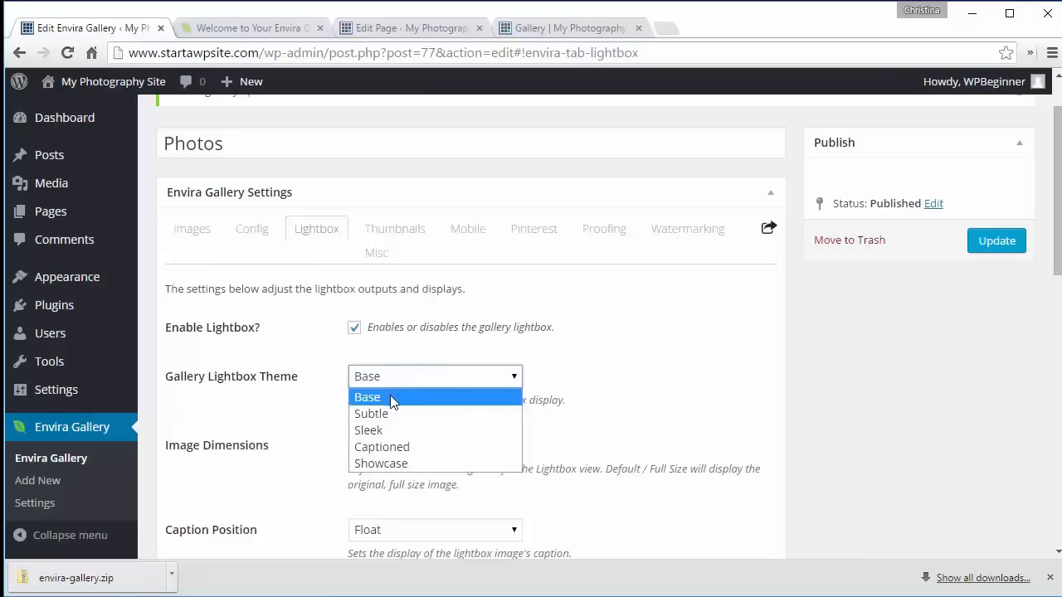
left_click(390, 463)
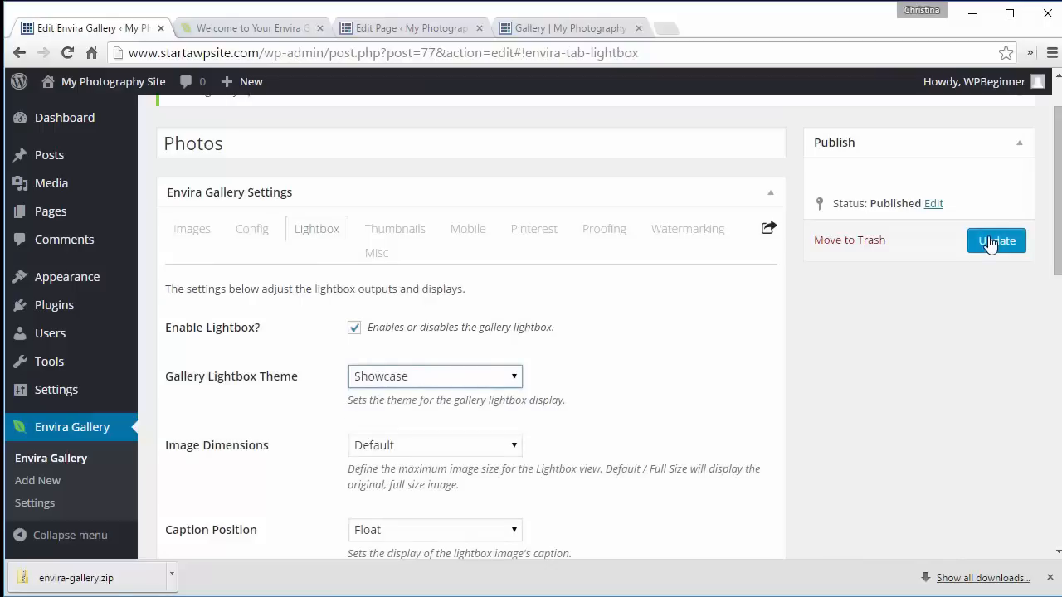
- Update the gallery, then reload the live Gallery page and preview an image in the Showcase lightbox
left_click(991, 241)
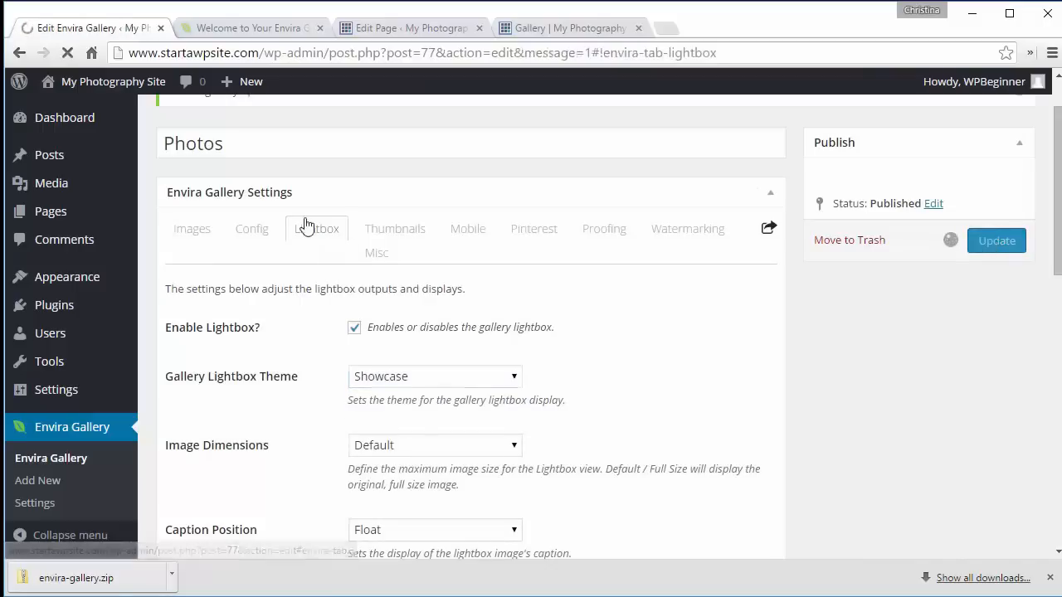
left_click(551, 31)
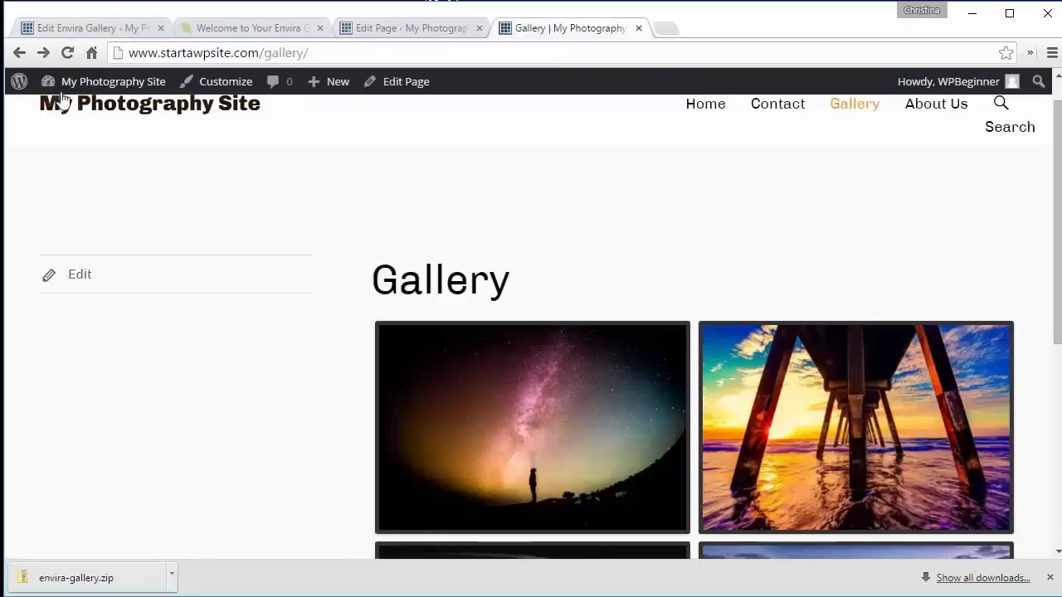
left_click(70, 52)
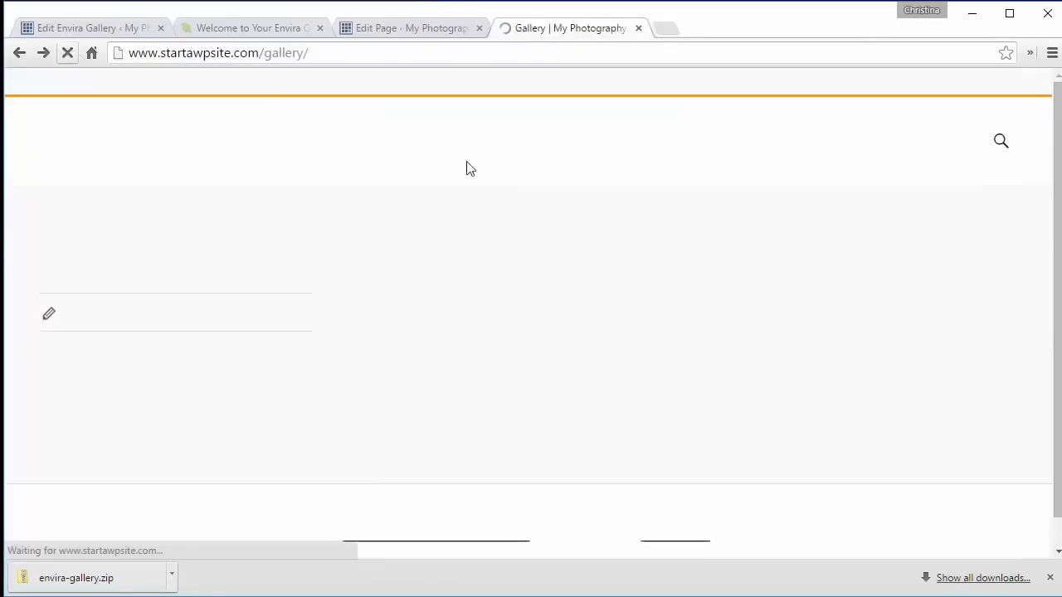
scroll(569, 221, "down", 2)
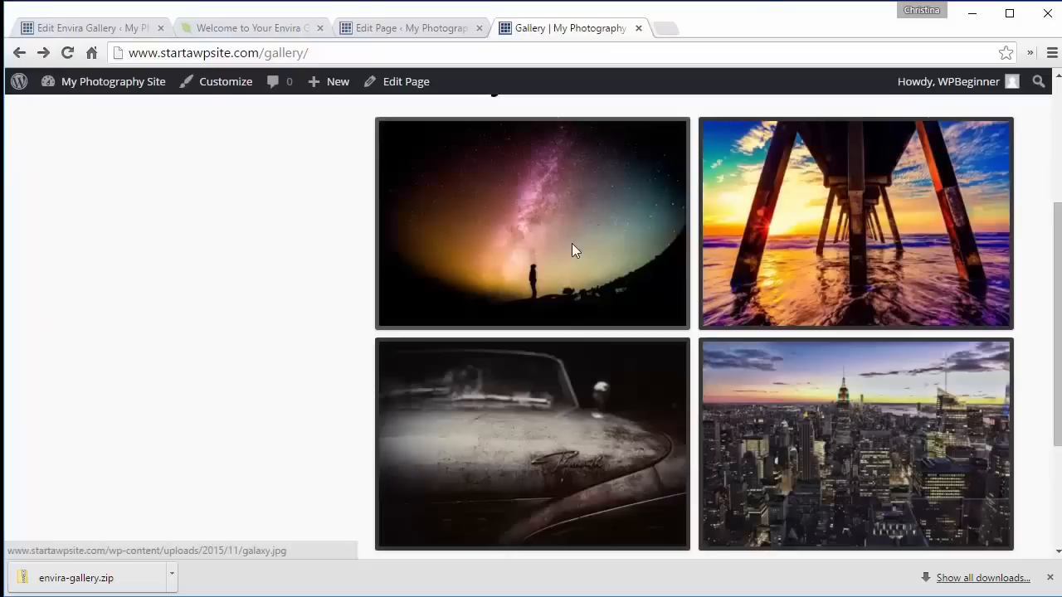
left_click(572, 249)
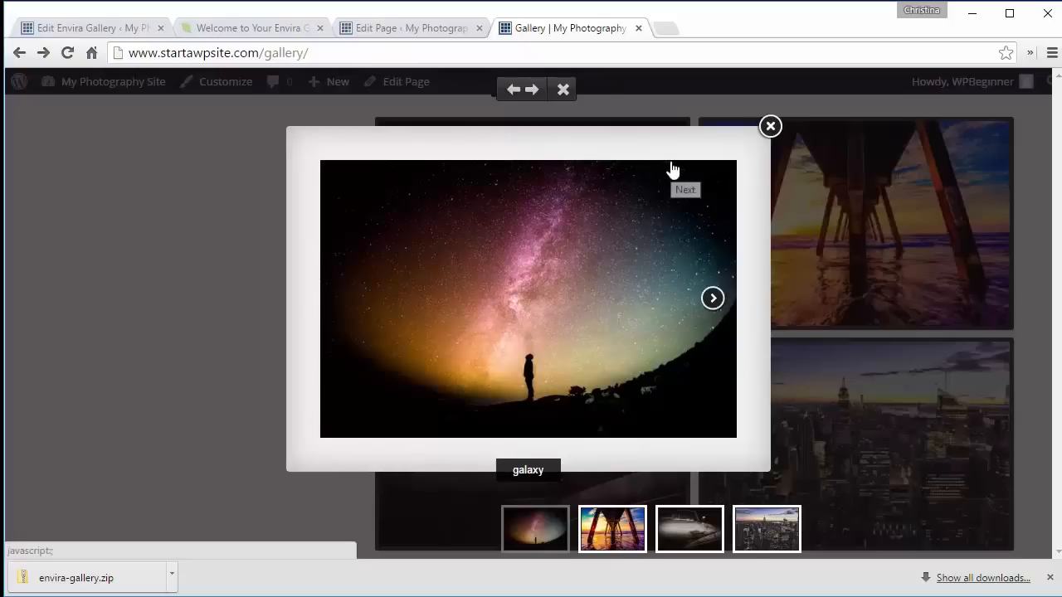
left_click(769, 127)
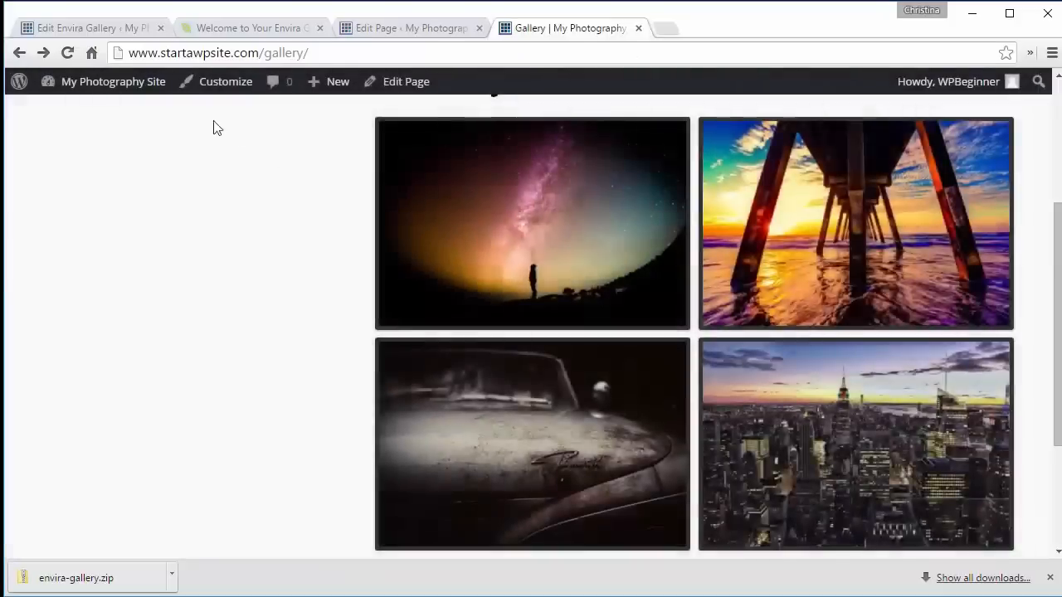
- Enable the Pinterest Pin It button positioned Top Right with Gray color, and update the gallery
left_click(91, 28)
scroll(404, 304, "down", 2)
left_click(544, 158)
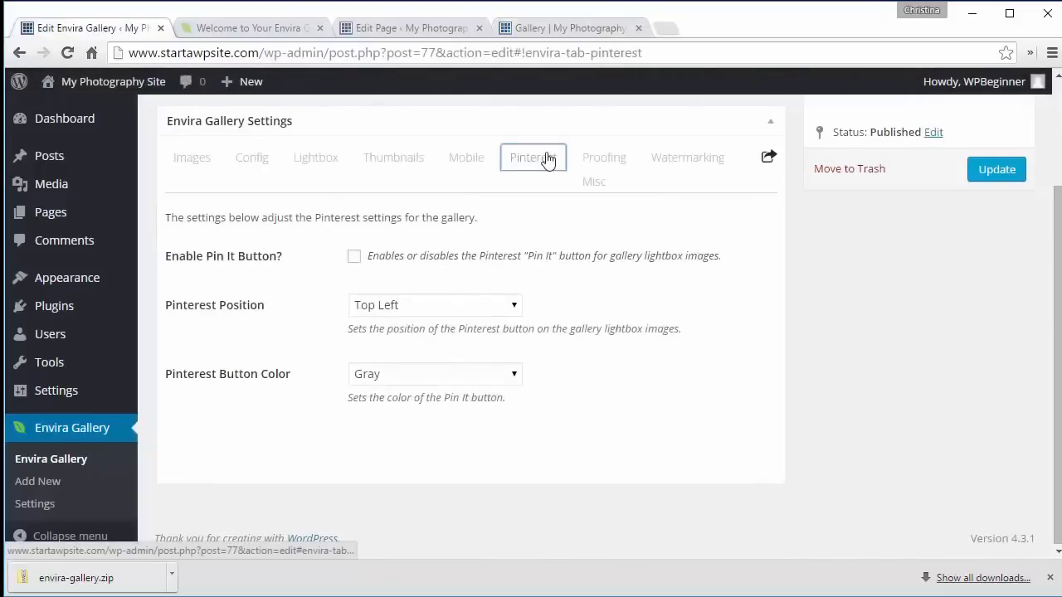
left_click(354, 257)
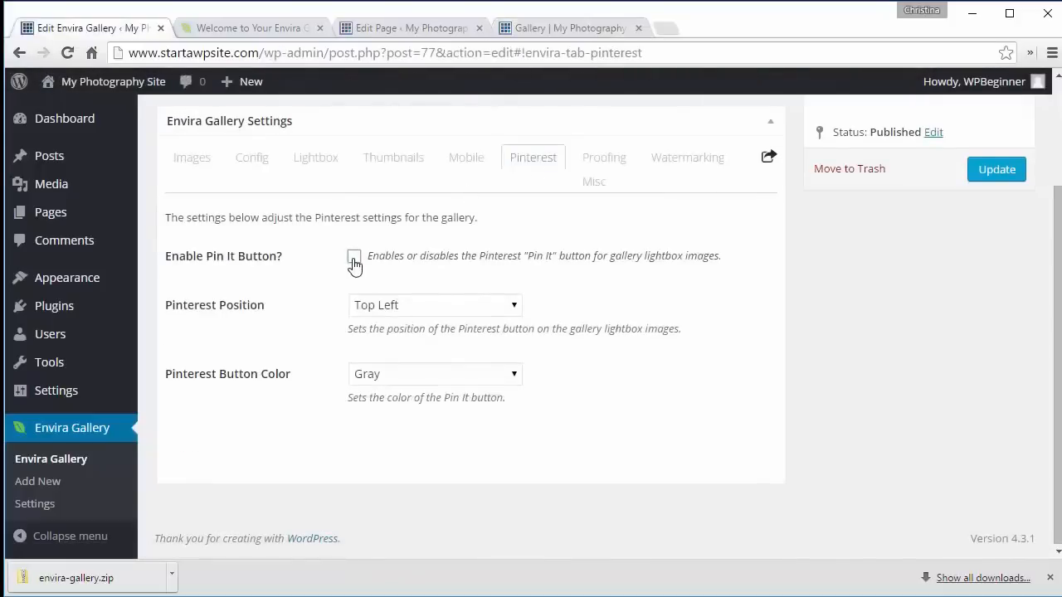
left_click(423, 307)
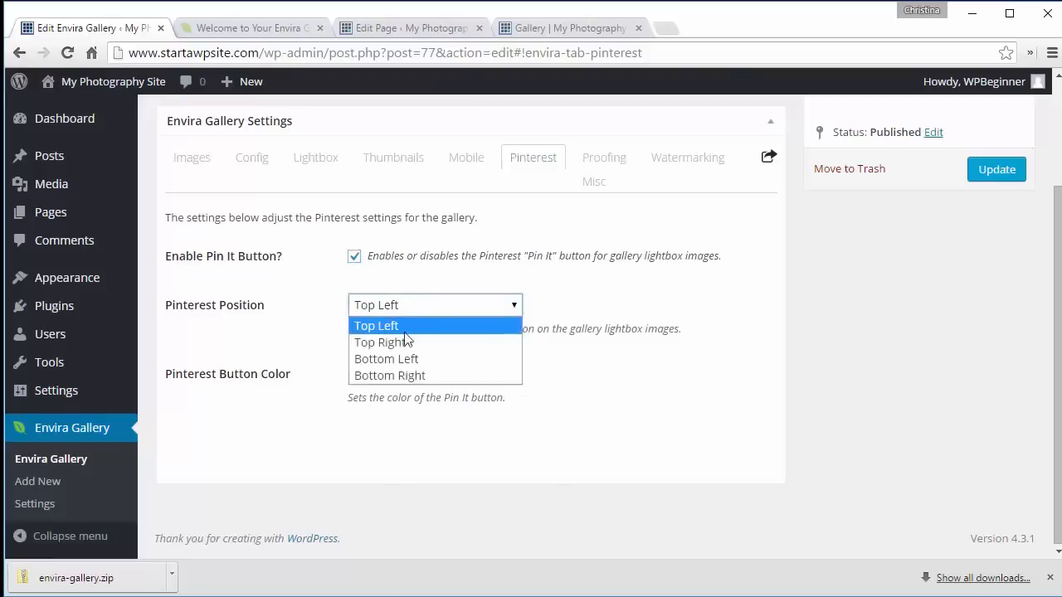
left_click(401, 341)
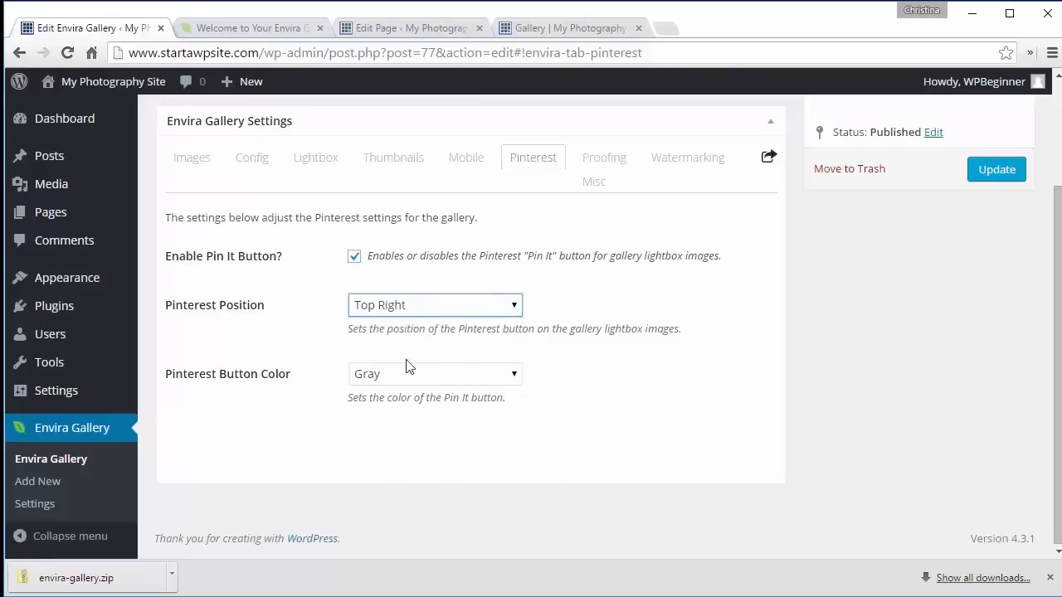
left_click(408, 378)
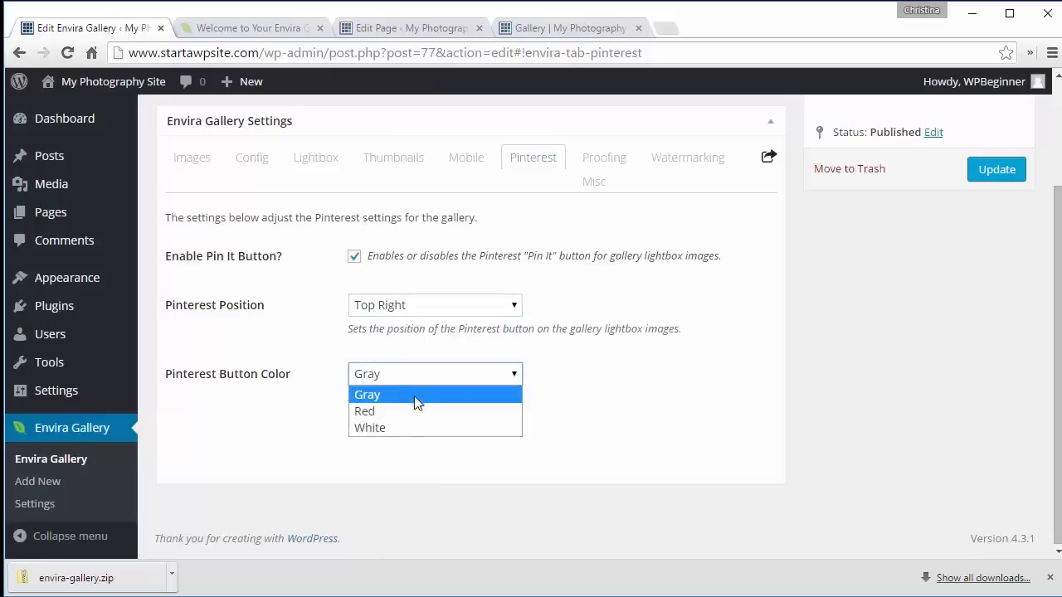
left_click(455, 392)
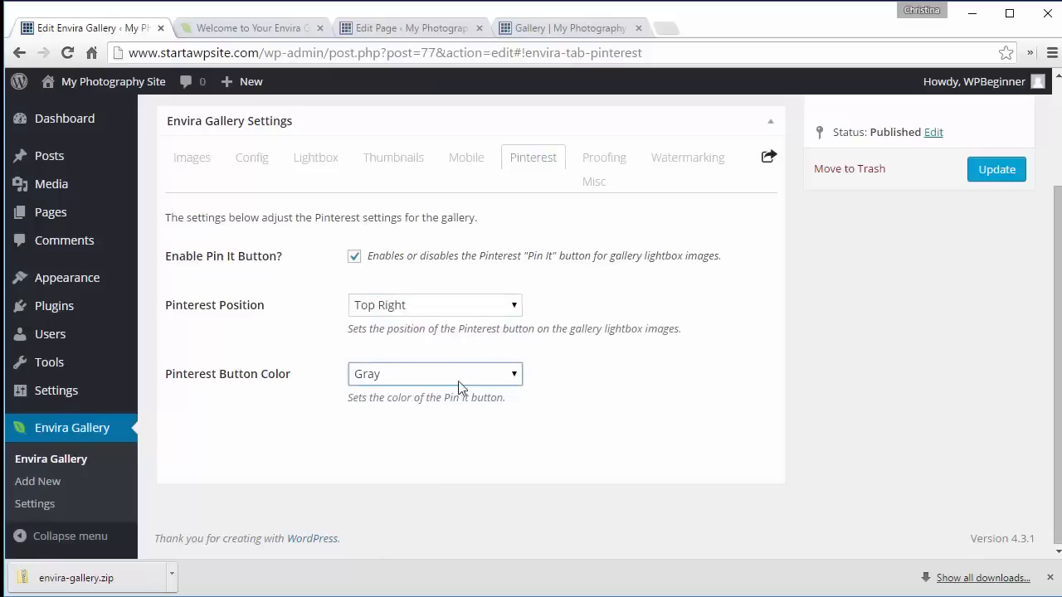
left_click(1000, 170)
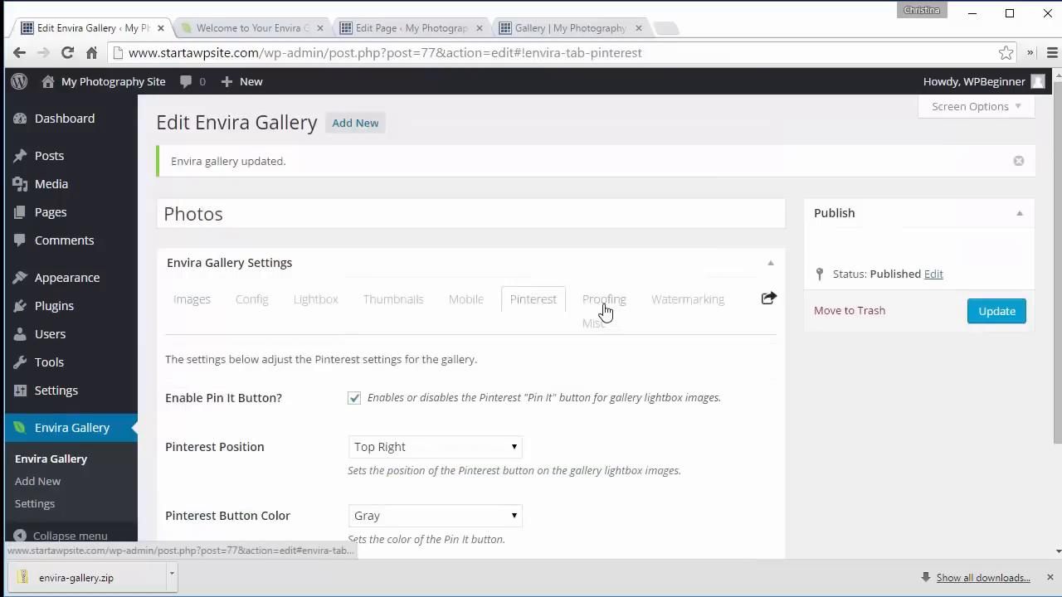
- Enable Proofing and the quantity field in the gallery's proofing settings, reviewing the remaining proofing options
left_click(604, 308)
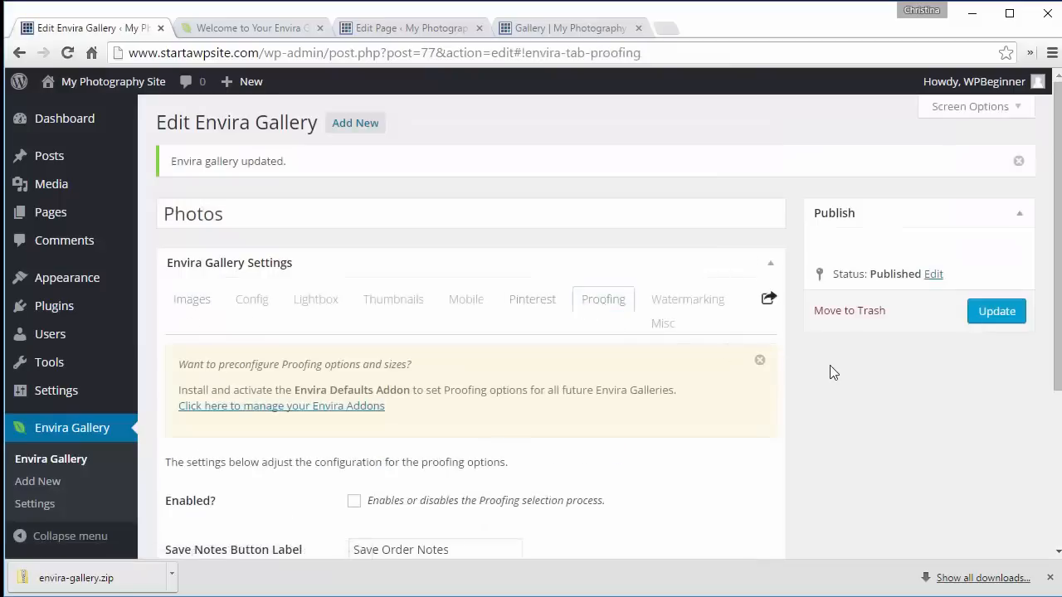
scroll(830, 371, "down", 2)
left_click(354, 303)
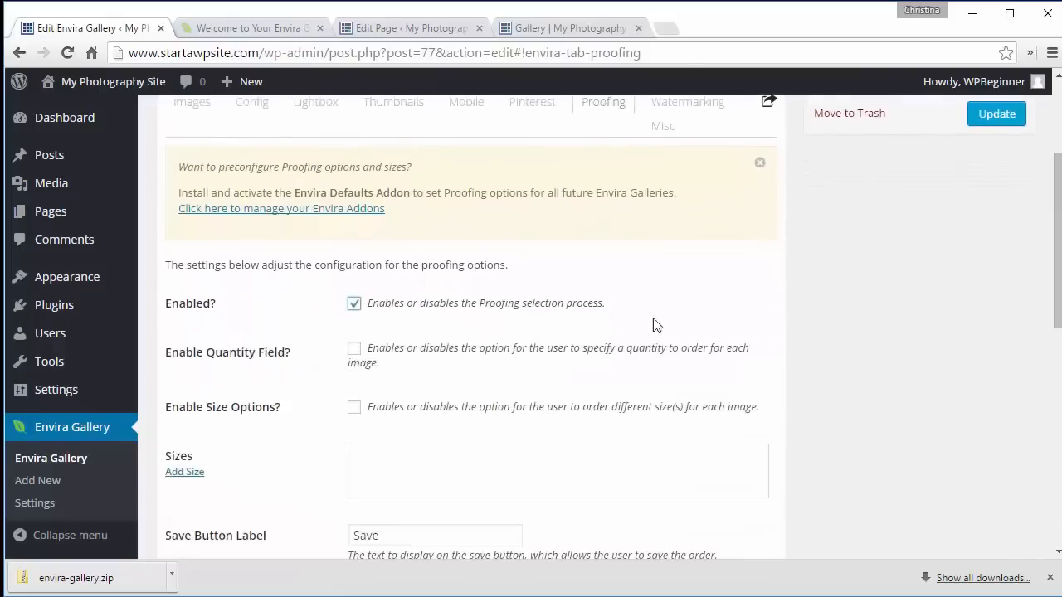
scroll(817, 315, "down", 3)
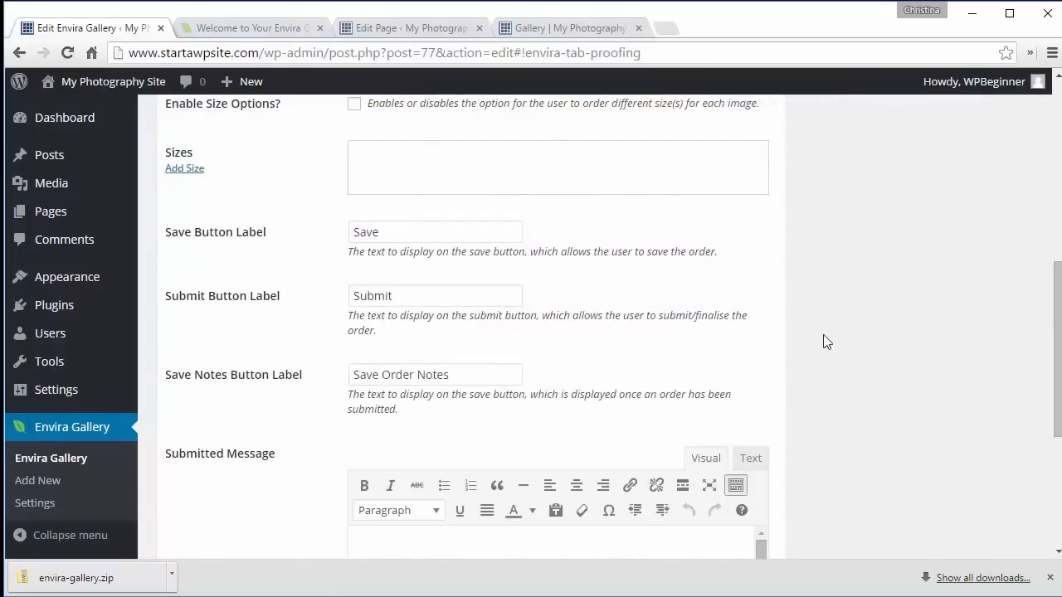
scroll(823, 341, "down", 2)
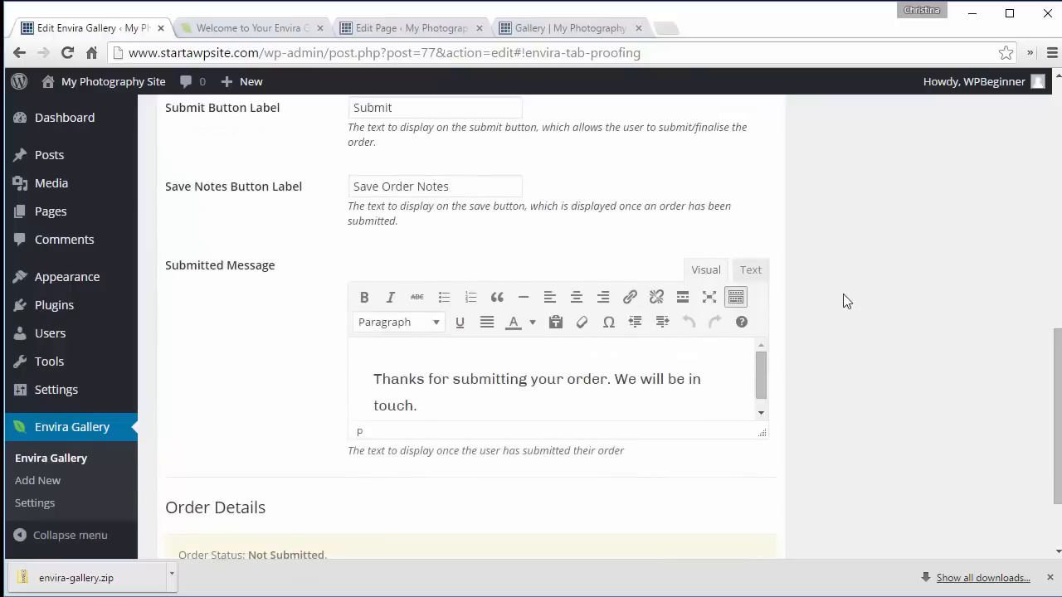
scroll(843, 294, "down", 2)
scroll(842, 294, "up", 3)
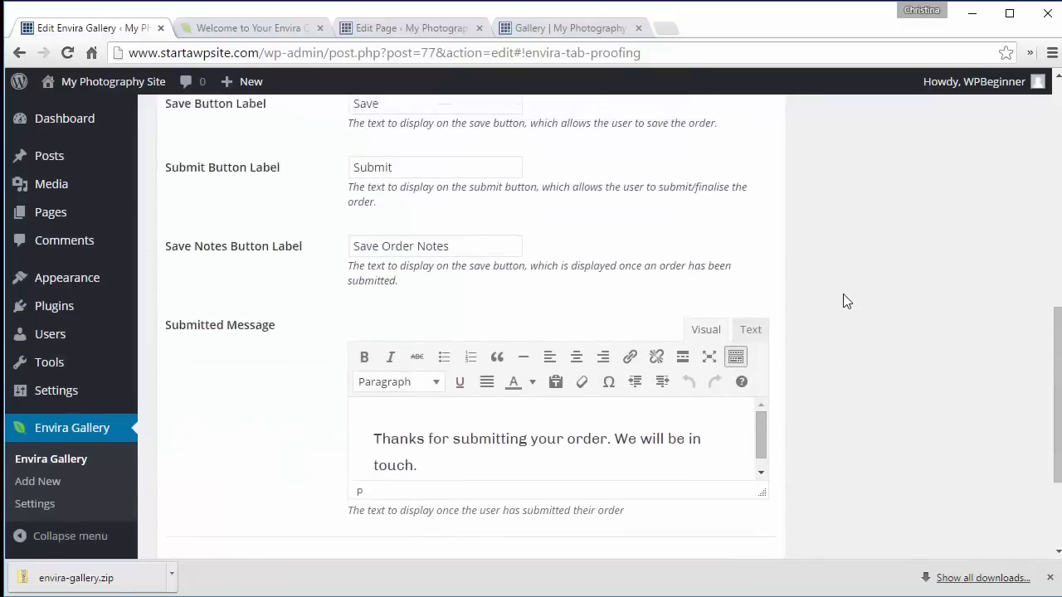
scroll(842, 300, "up", 2)
scroll(842, 298, "up", 4)
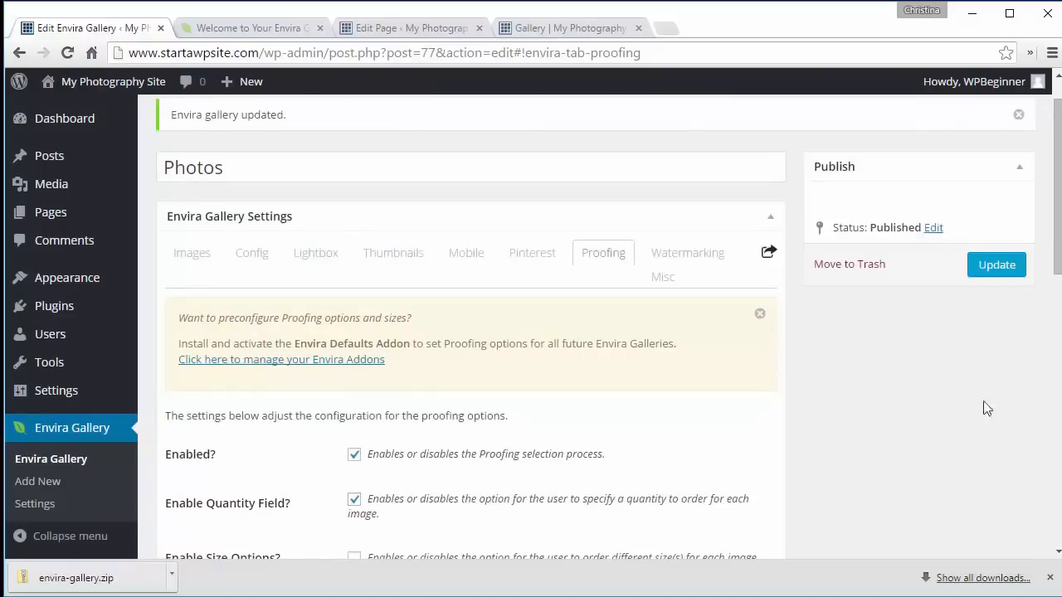
left_click_drag(1058, 267, 1050, 325)
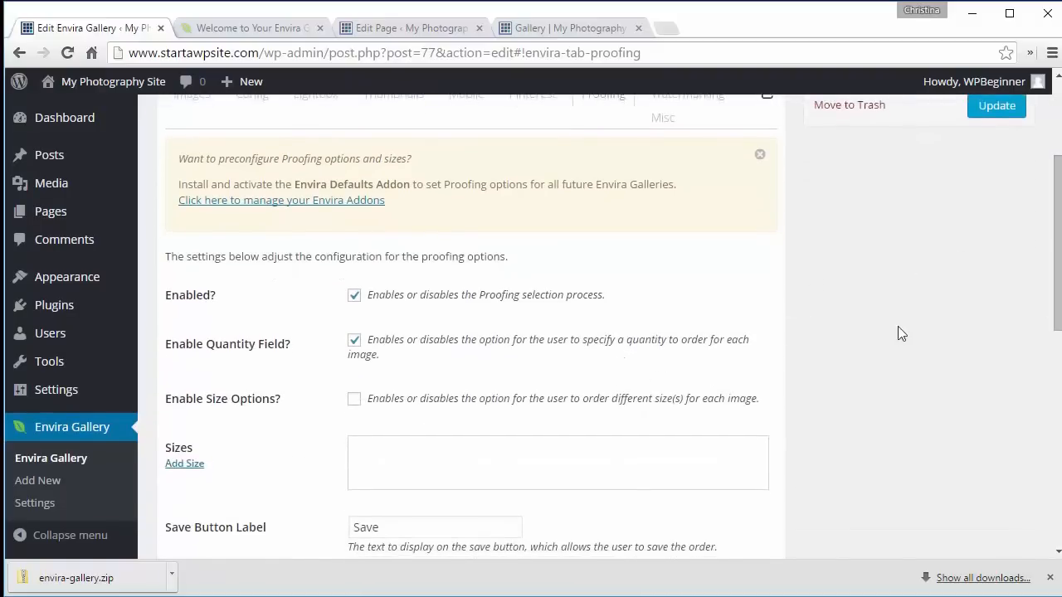
- Enable size options and add proofing sizes 8X10 and 5X7, saving the gallery
left_click(355, 401)
left_click(176, 466)
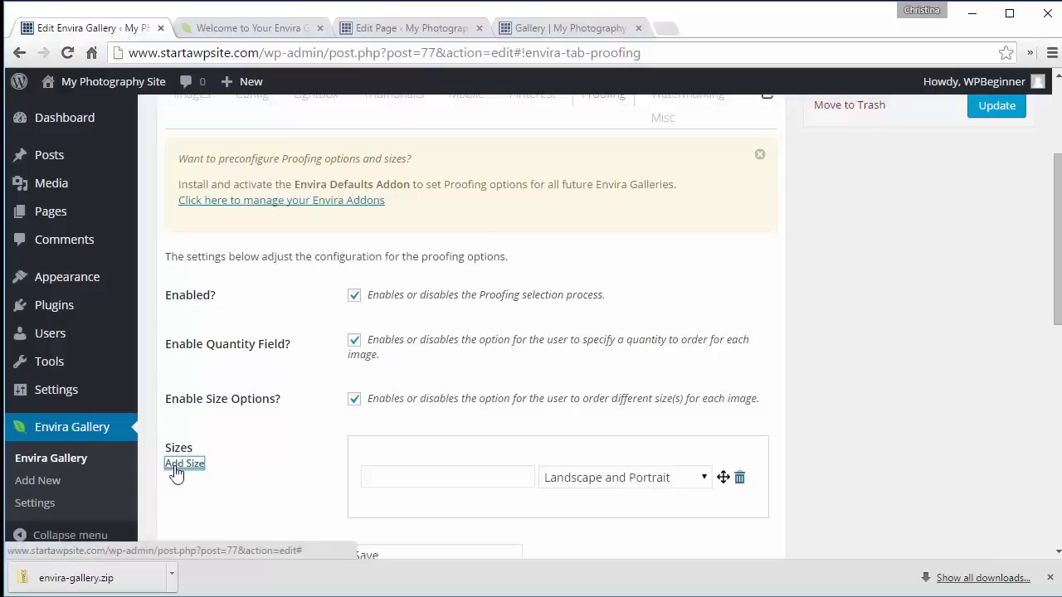
left_click(481, 474)
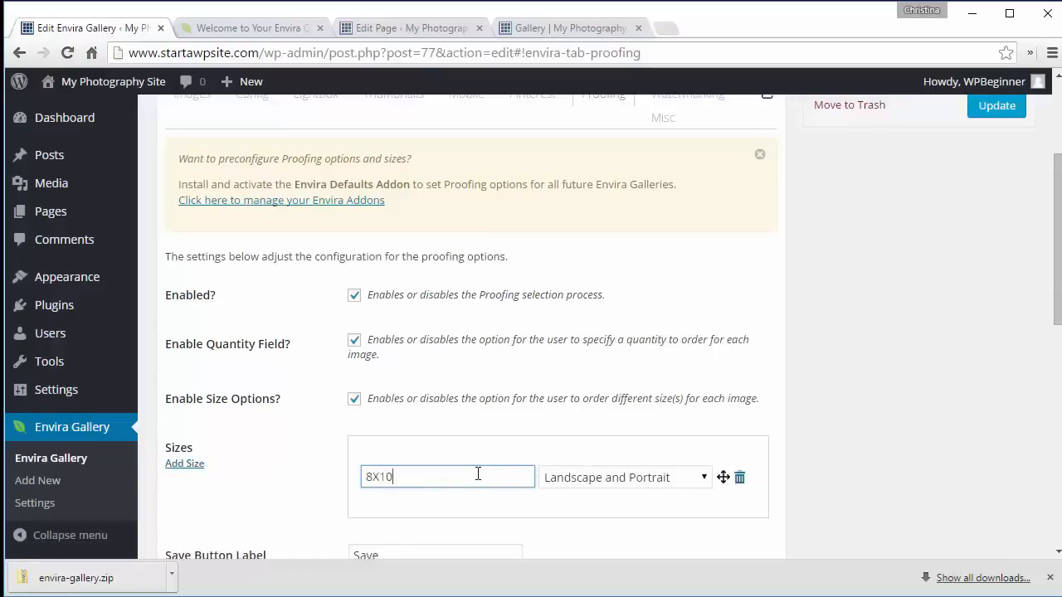
left_click(184, 464)
left_click(388, 501)
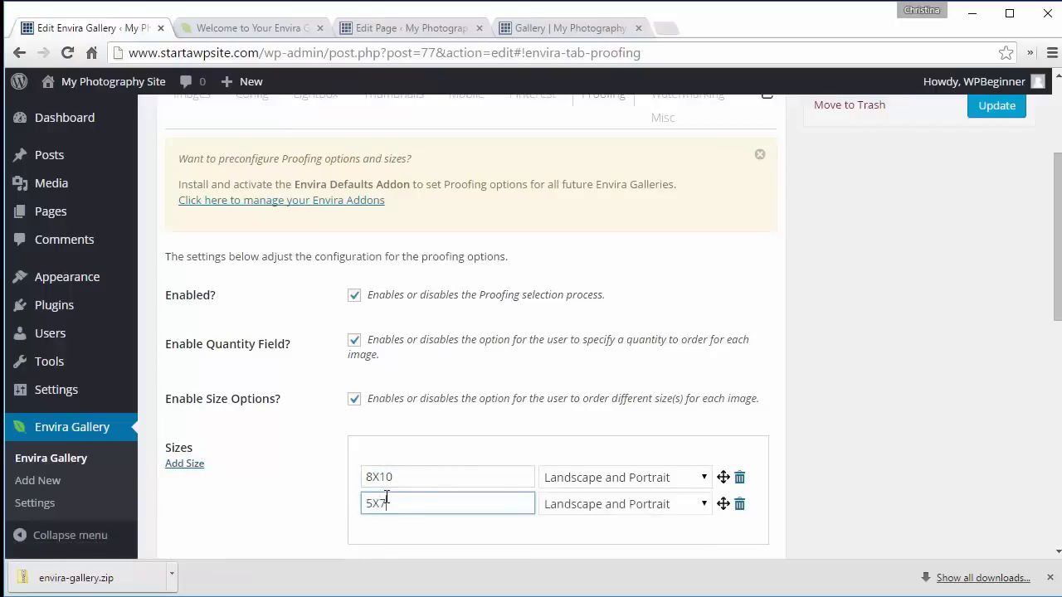
type("5X7")
key("Return")
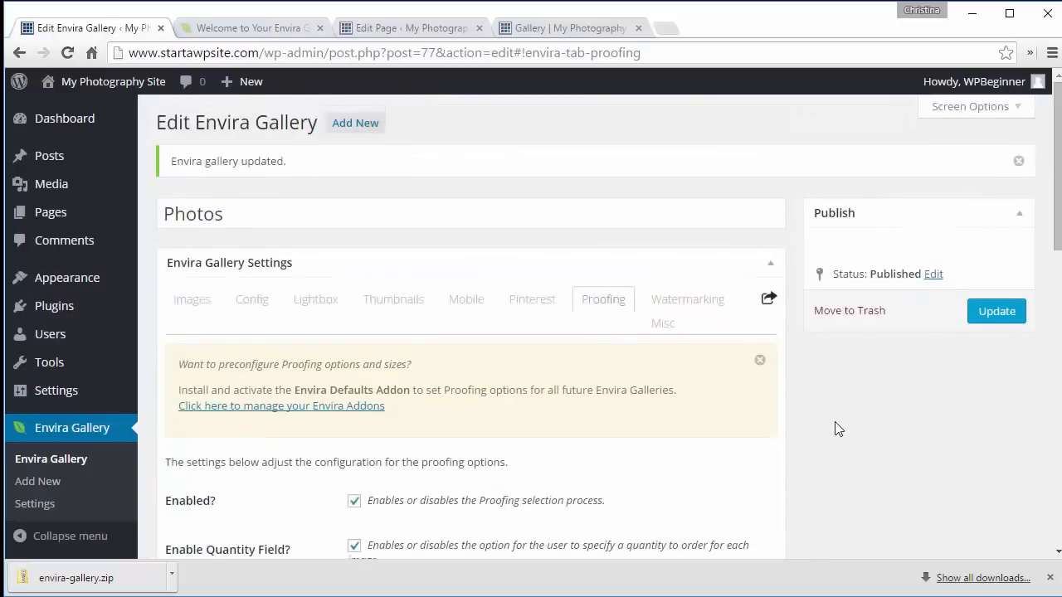
- Update the gallery again and reload the live Gallery page
left_click(185, 324)
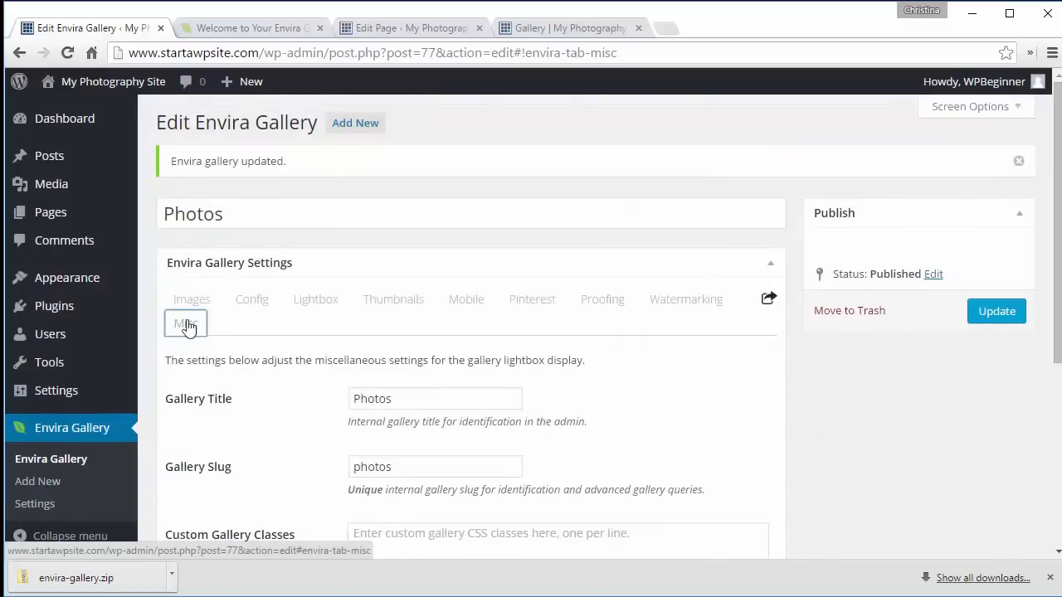
left_click(185, 302)
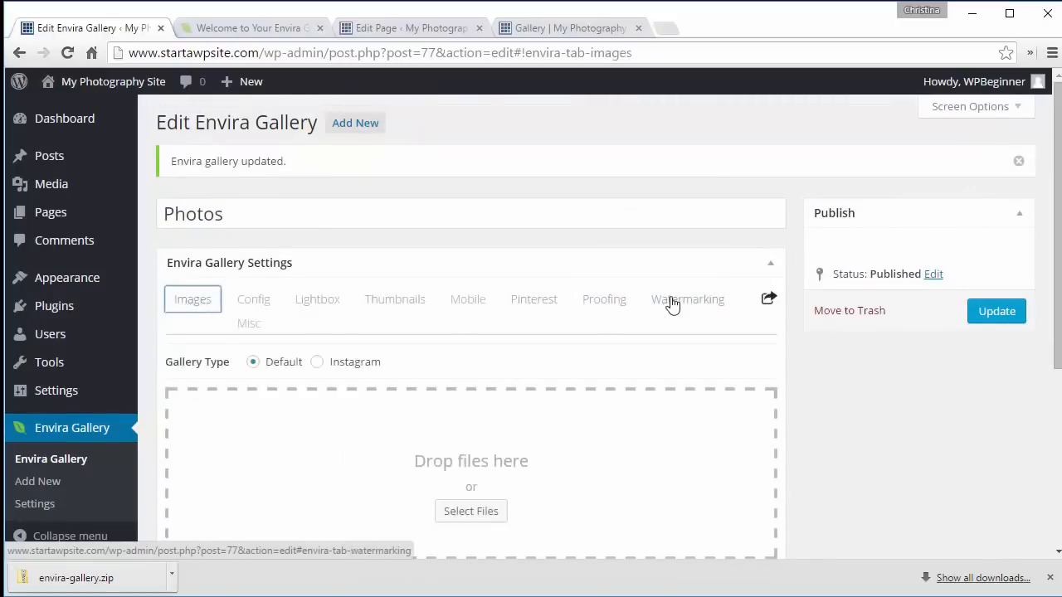
left_click(992, 319)
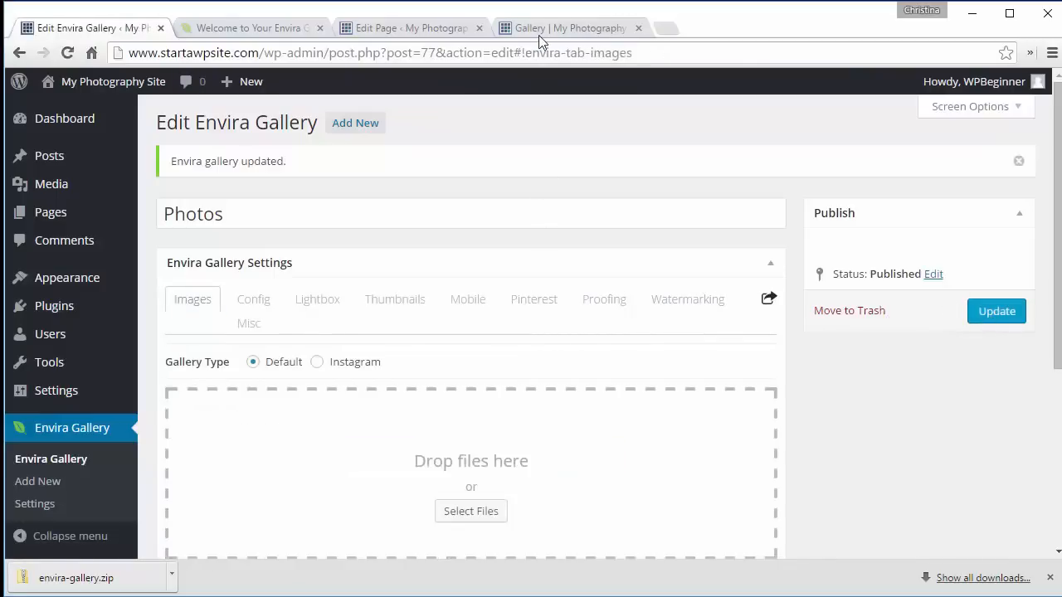
left_click(539, 35)
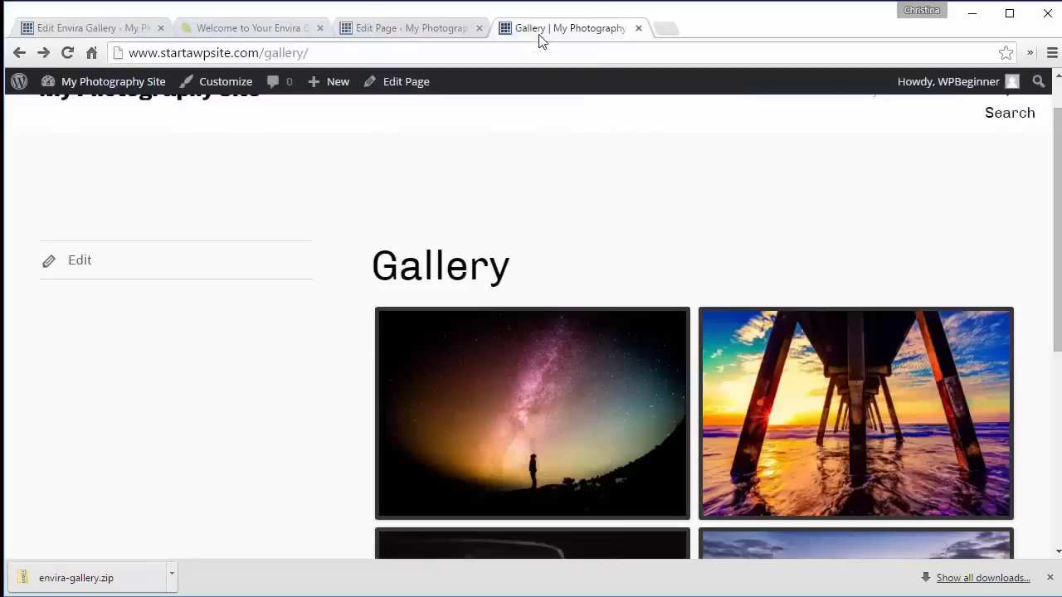
left_click(67, 53)
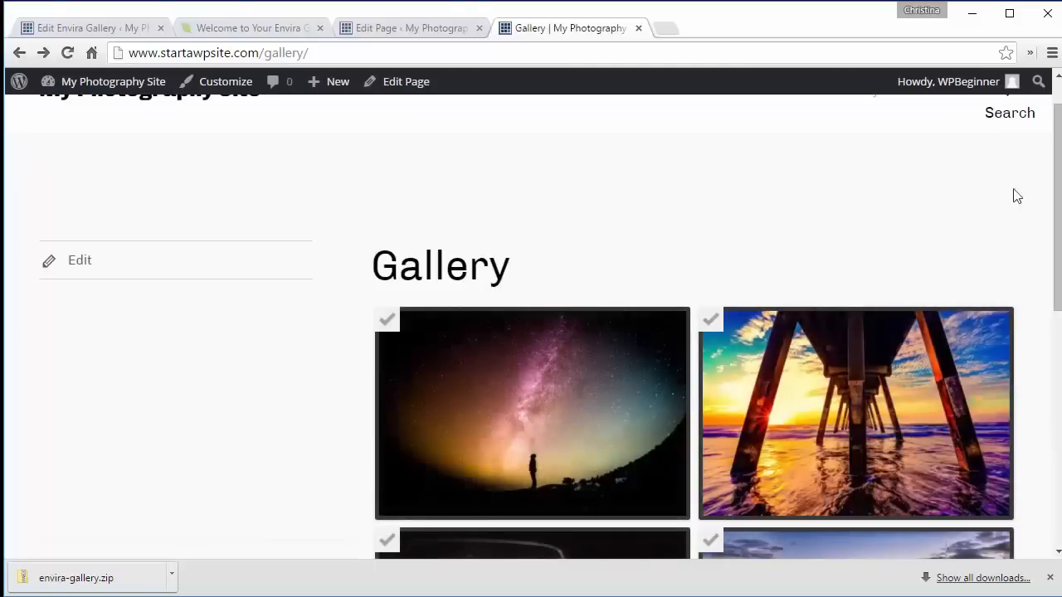
- Select the pier photo on the live page, set its 5X7 quantity to 2, and save the selection
scroll(1017, 196, "down", 2)
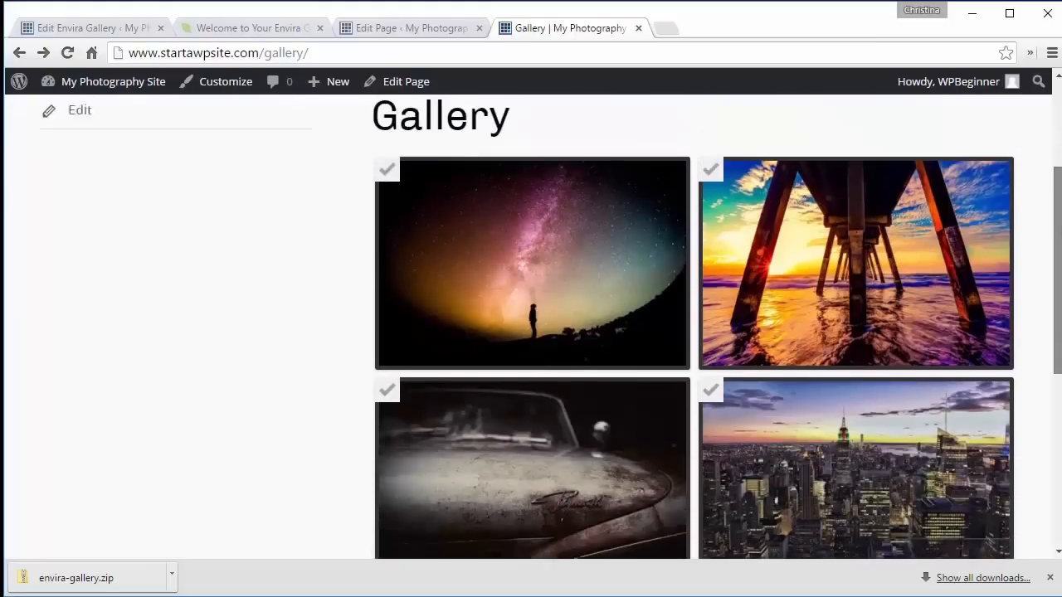
left_click_drag(1059, 209, 1058, 206)
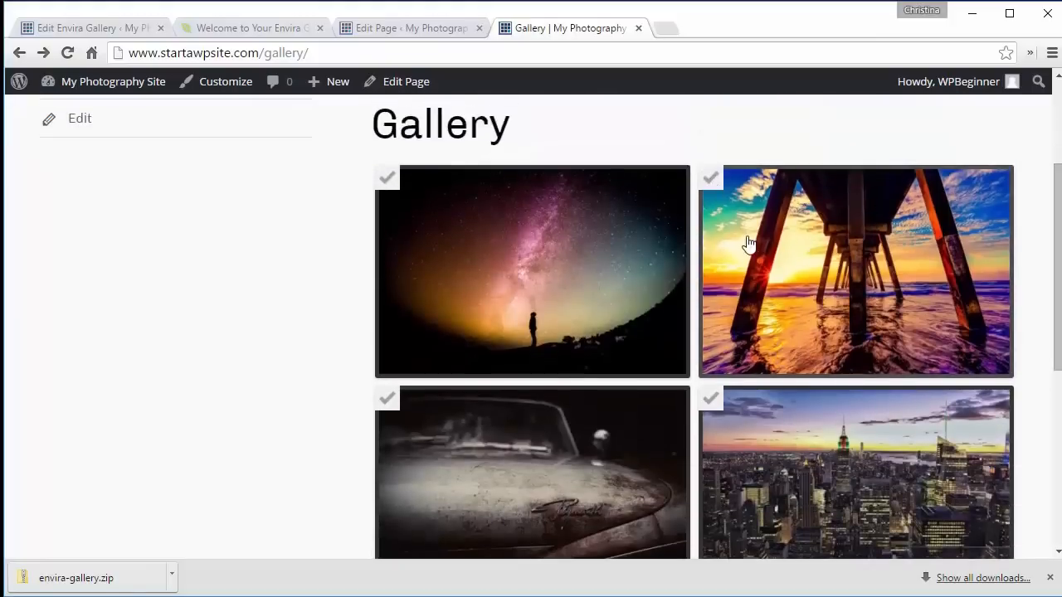
left_click(711, 181)
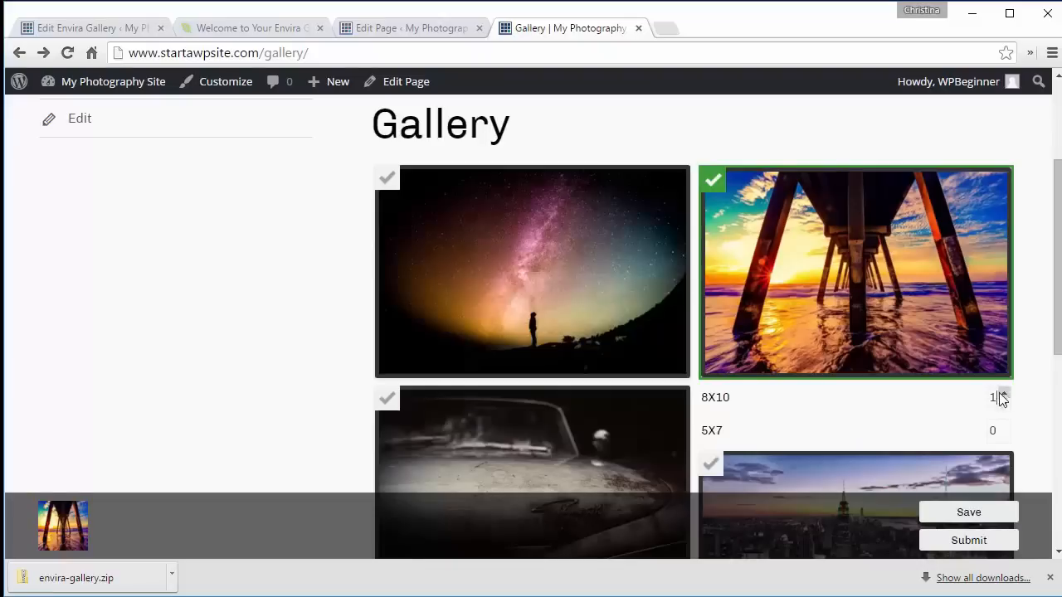
left_click(1004, 426)
left_click(1004, 426)
left_click(964, 543)
- Submit the proofing order and open the galaxy image in the lightbox to see the Pin It button
left_click(964, 572)
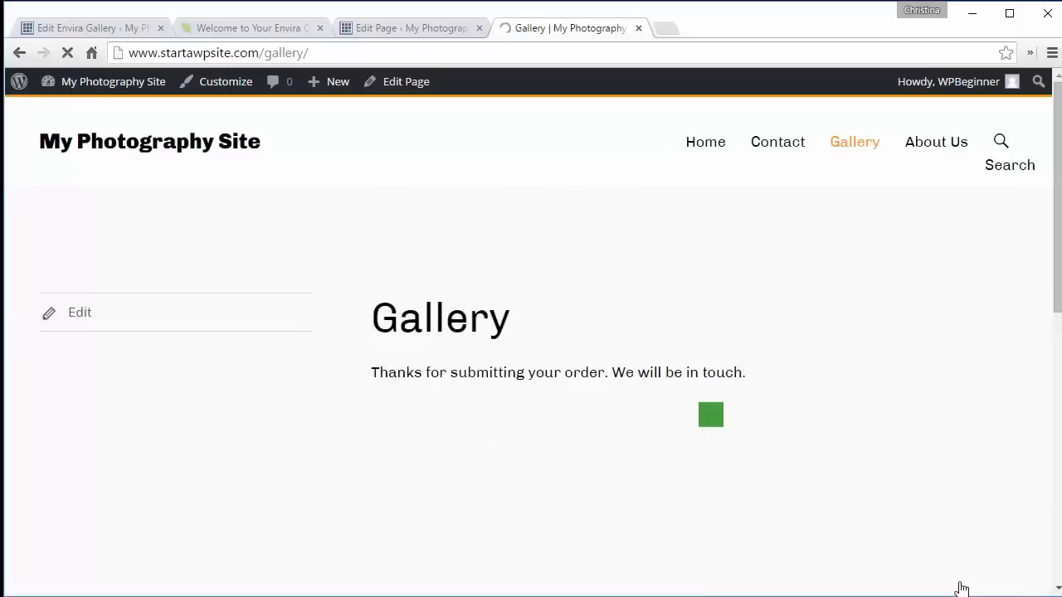
left_click(581, 423)
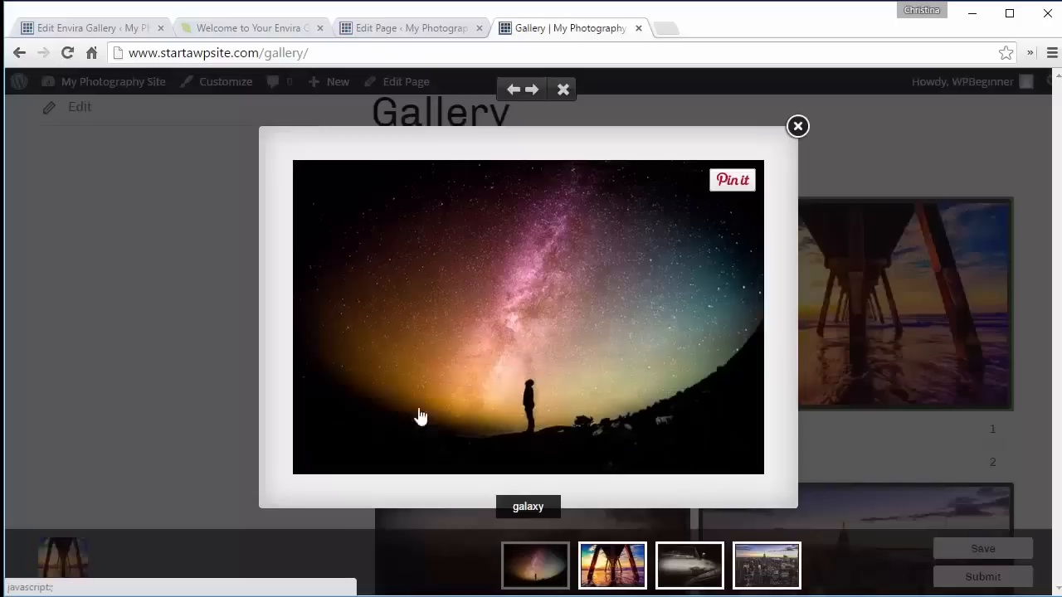
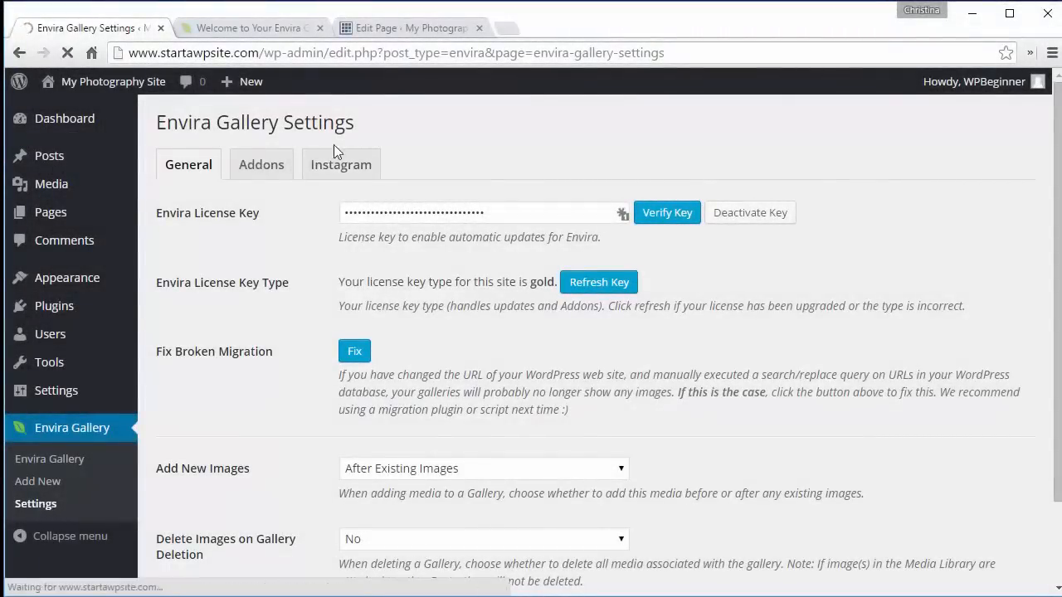
- Inspect the Instagram settings tab and the addons list for the Instagram addon's status
left_click(335, 173)
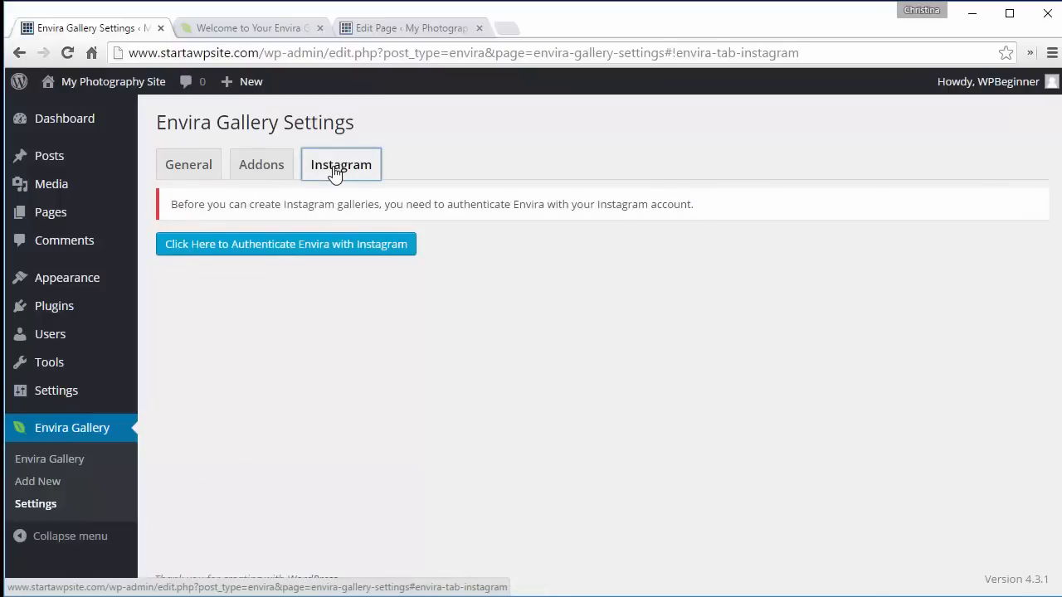
left_click(275, 172)
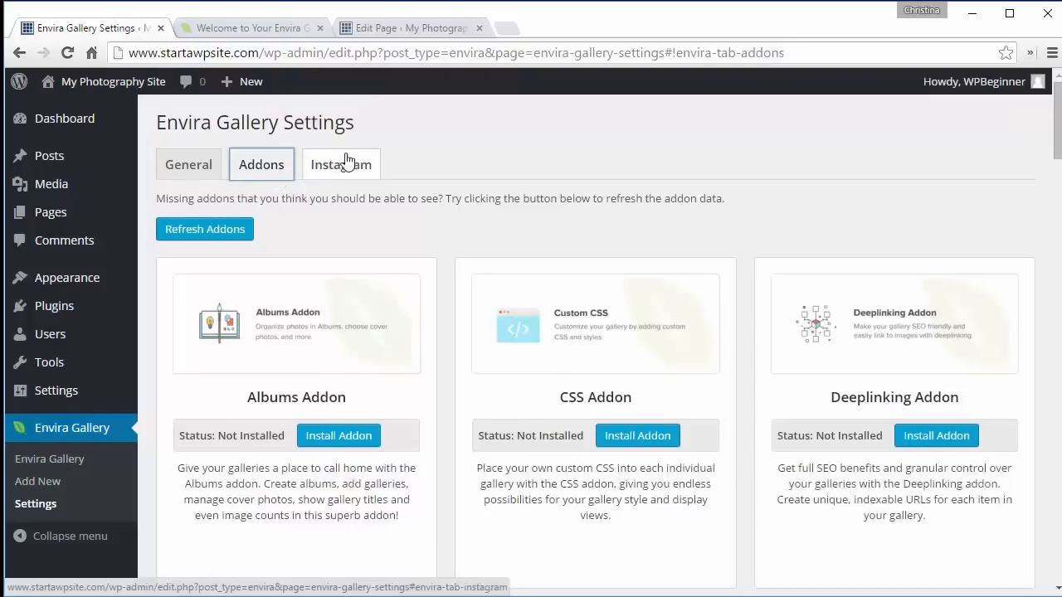
scroll(466, 237, "down", 1)
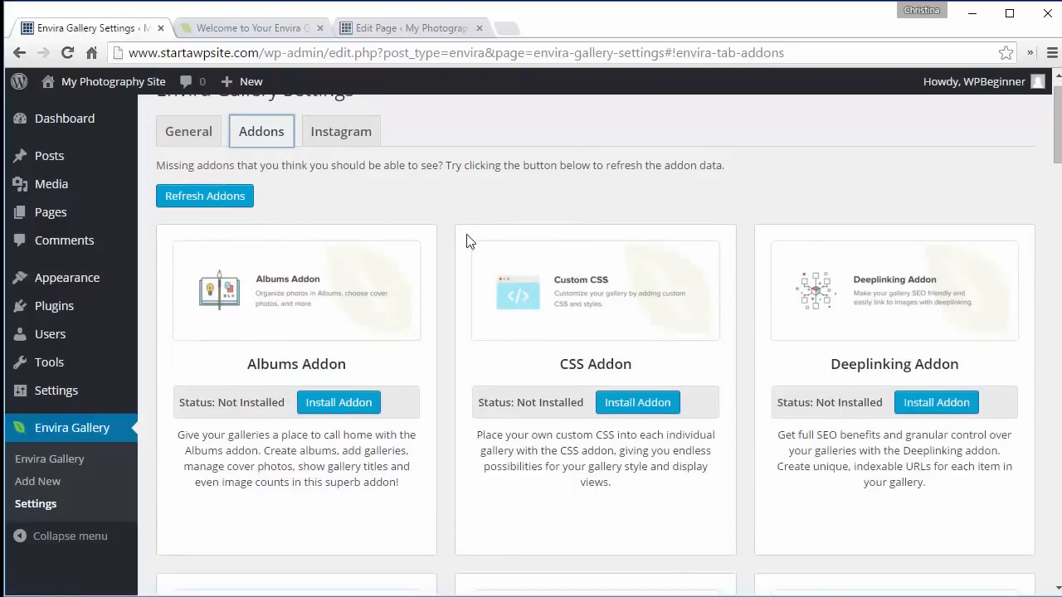
scroll(466, 240, "down", 10)
scroll(466, 241, "down", 3)
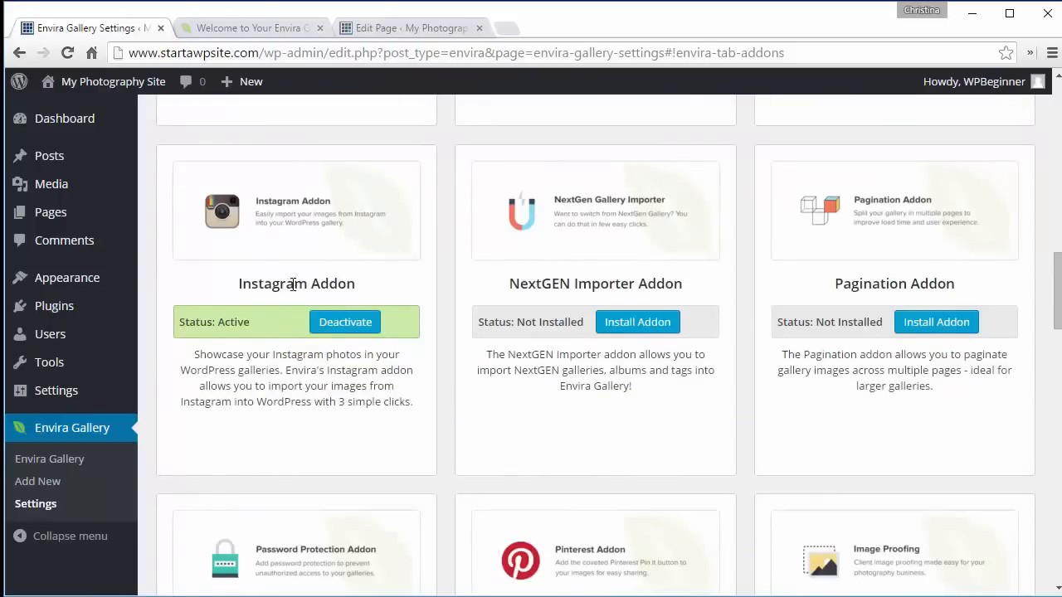
- Reopen the Envira Gallery settings and authenticate Envira with the Instagram account
left_click(33, 508)
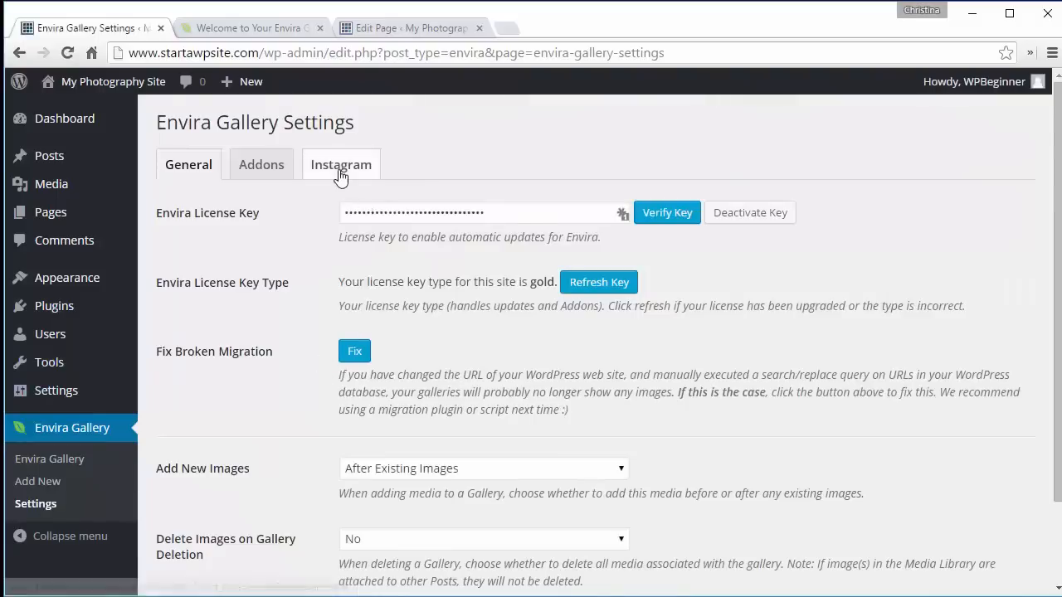
left_click(341, 170)
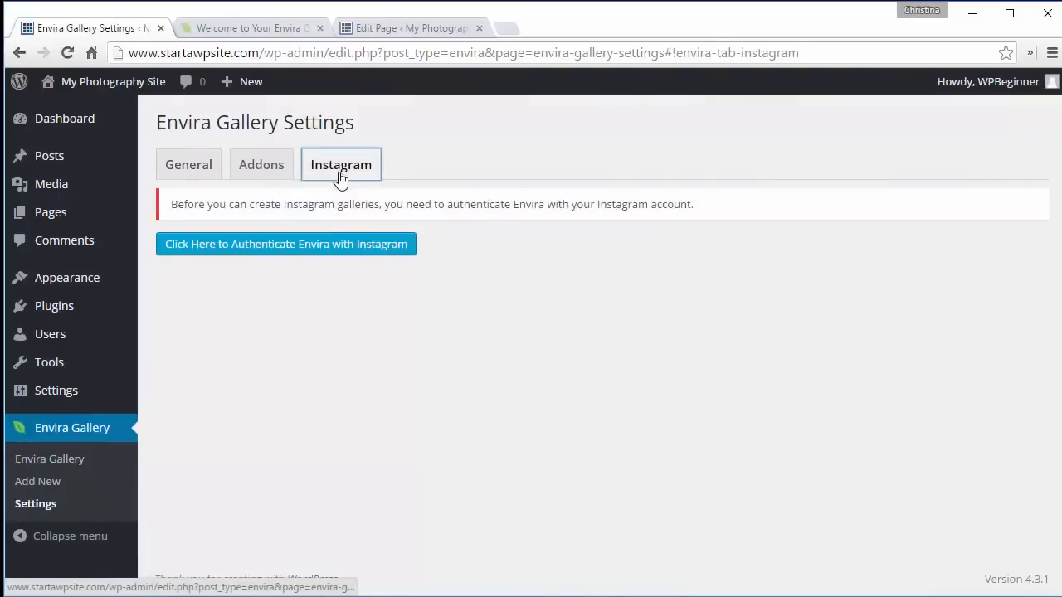
left_click(213, 251)
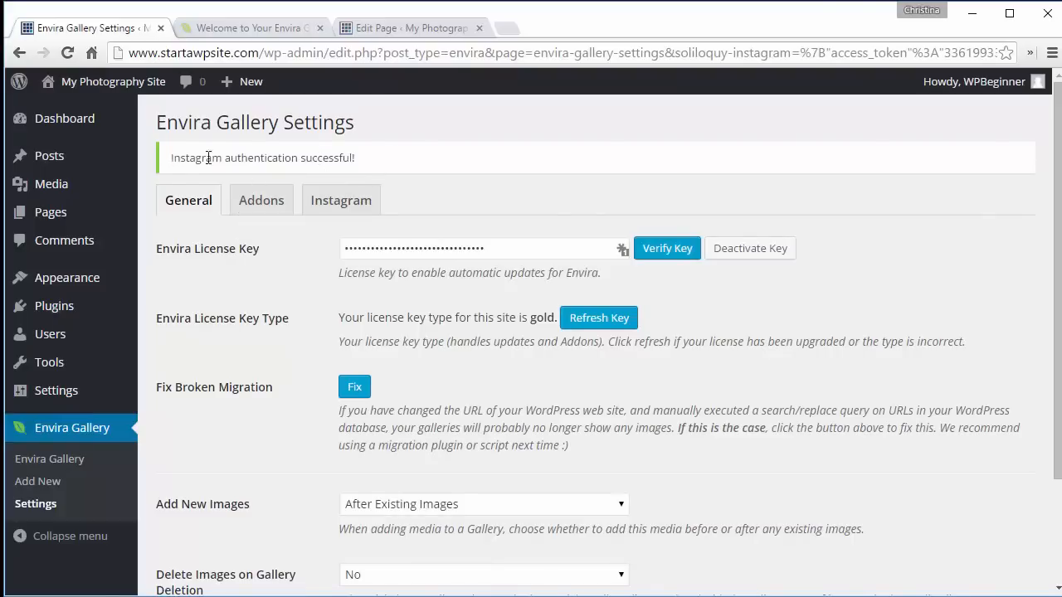
left_click(347, 197)
- Start a new gallery of type Instagram with feed type Instagram Photos by Tag and tag photography
left_click(53, 481)
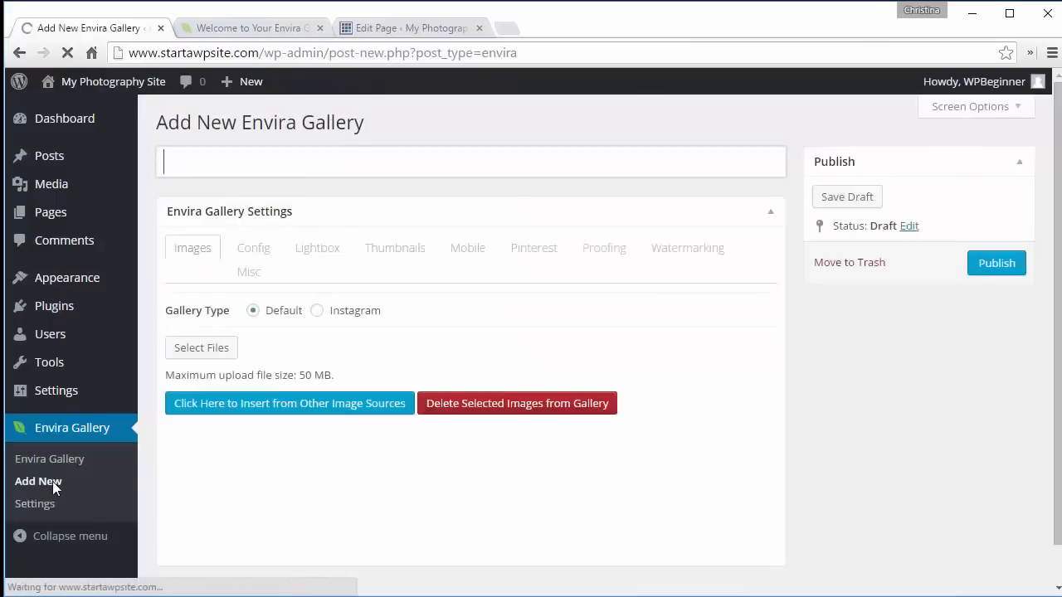
left_click(317, 311)
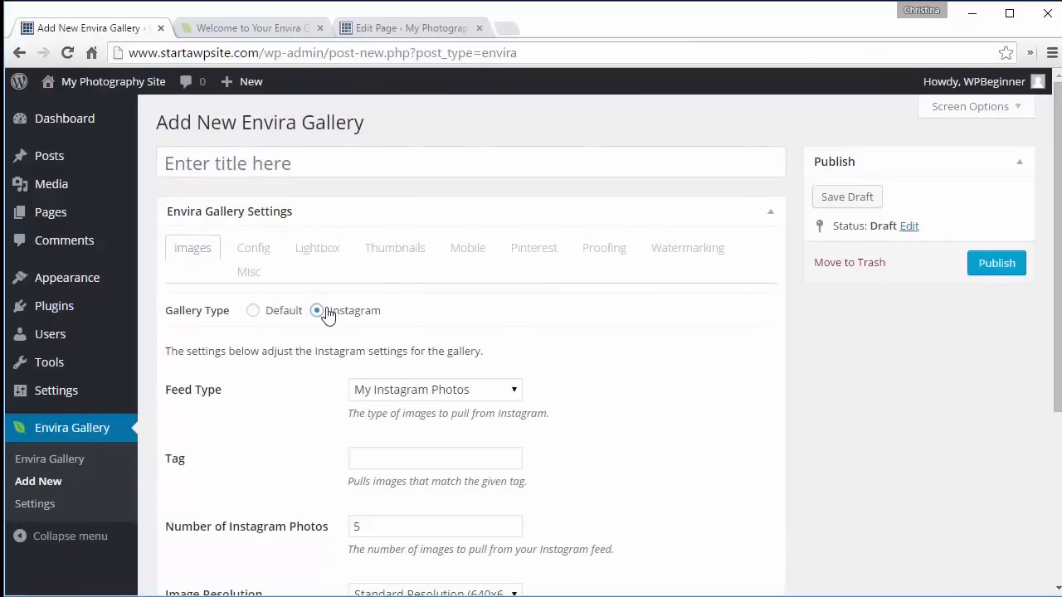
left_click(423, 390)
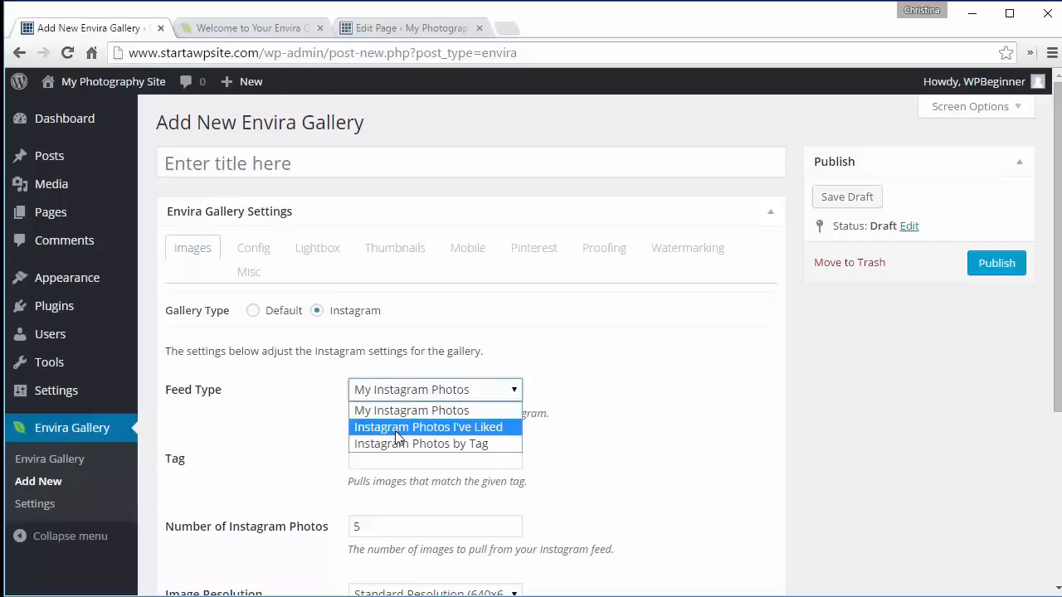
left_click(438, 444)
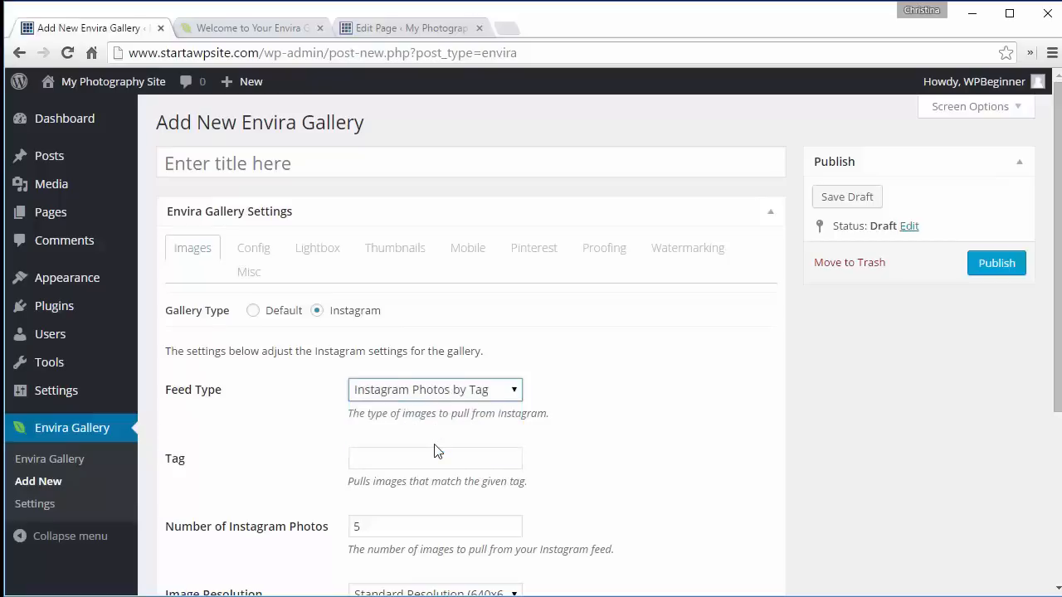
left_click(425, 452)
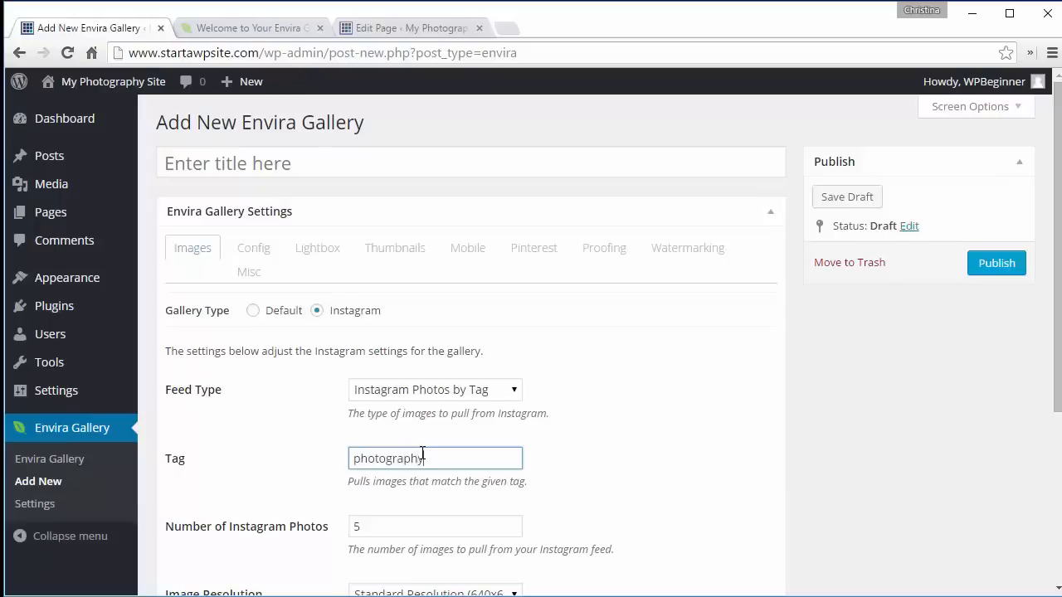
left_click(528, 465)
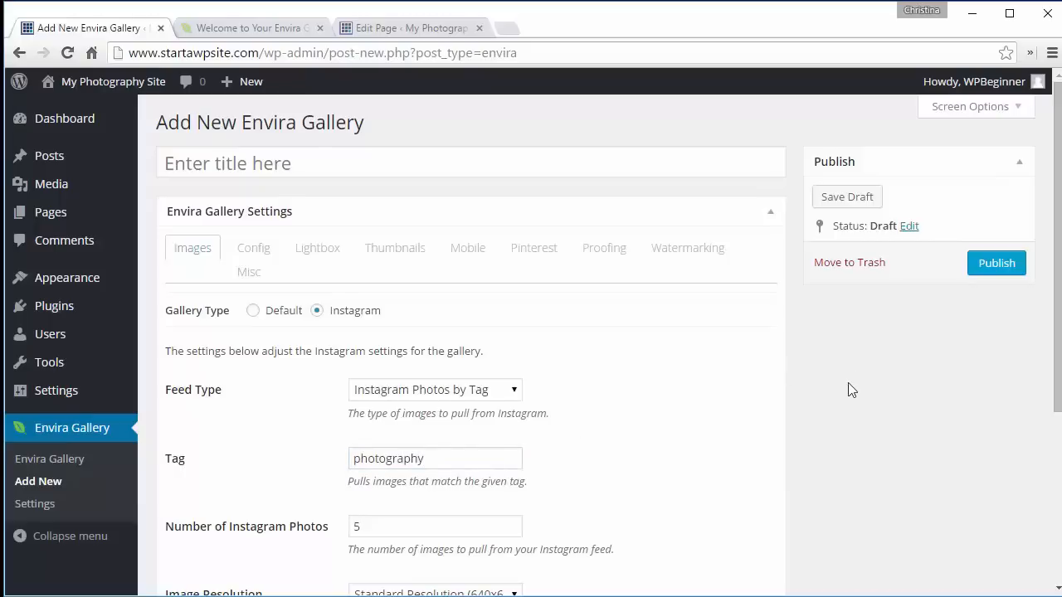
- Set the number of Instagram photos to 10 and publish the gallery
scroll(850, 390, "down", 3)
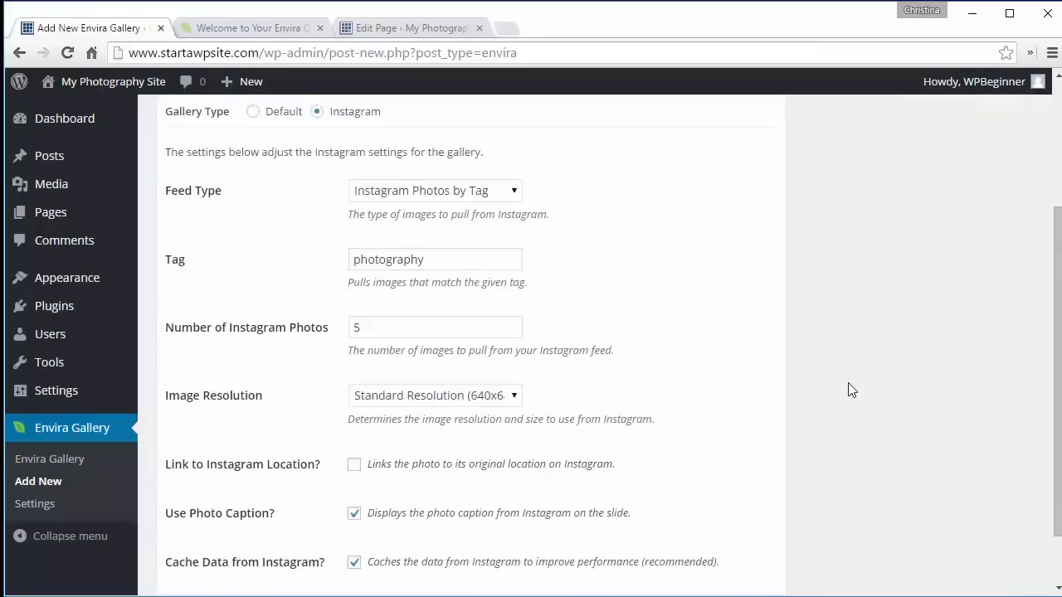
scroll(850, 390, "down", 1)
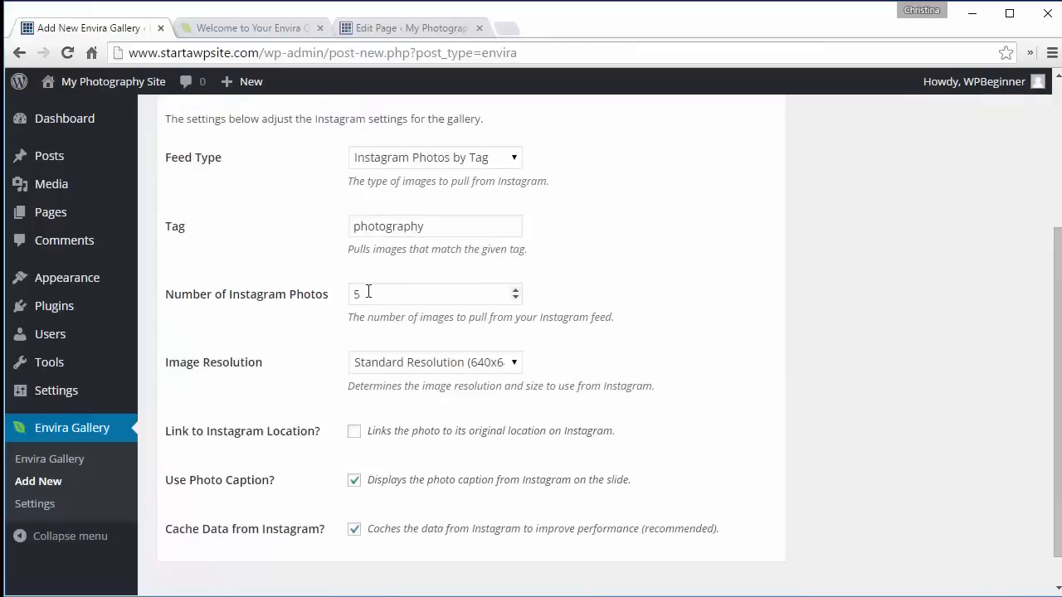
left_click(515, 289)
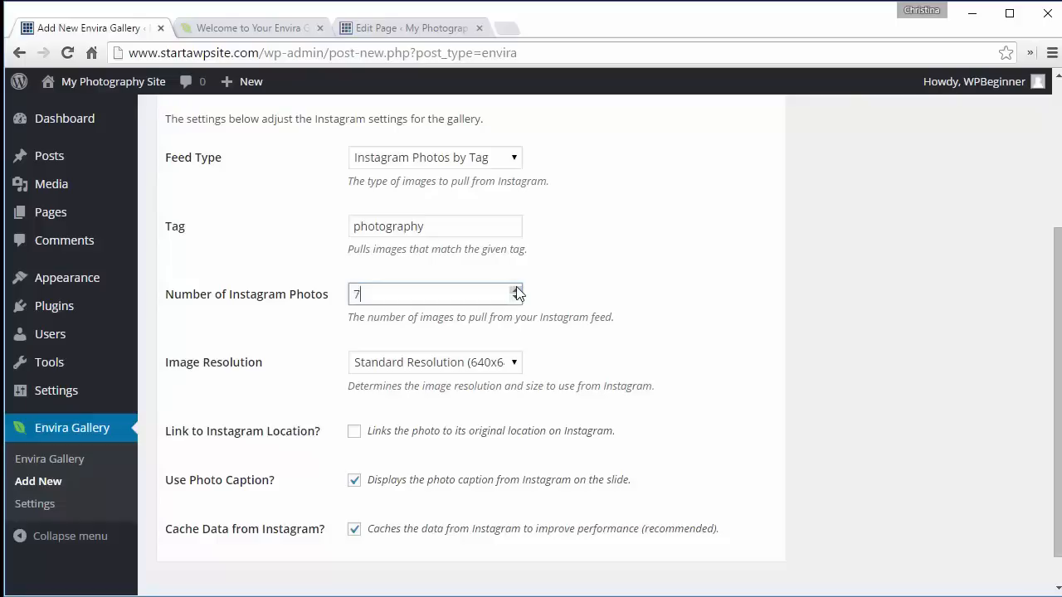
left_click(515, 289)
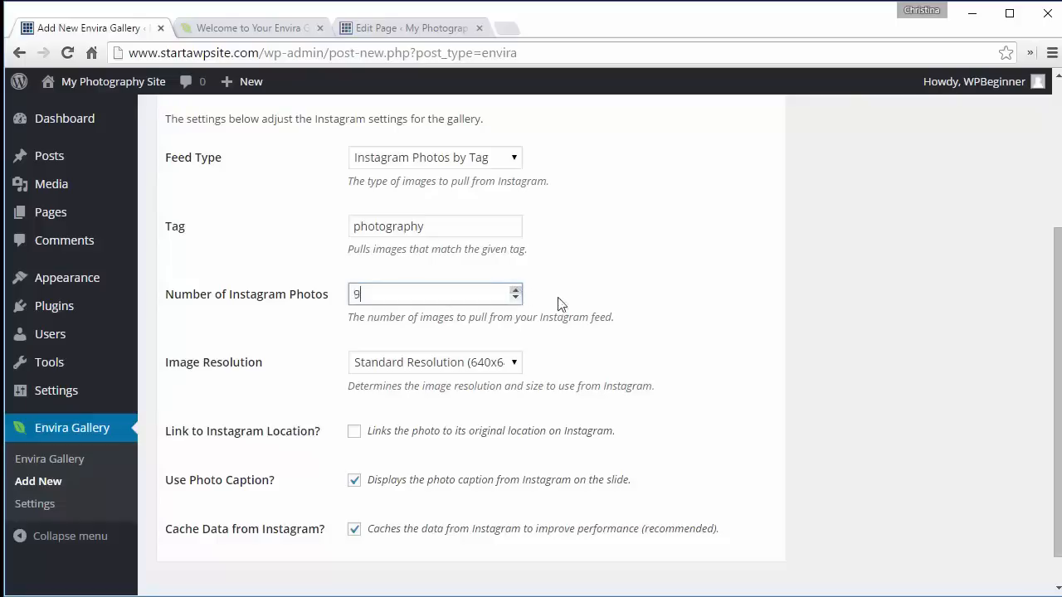
left_click(515, 289)
left_click(845, 296)
scroll(844, 296, "down", 1)
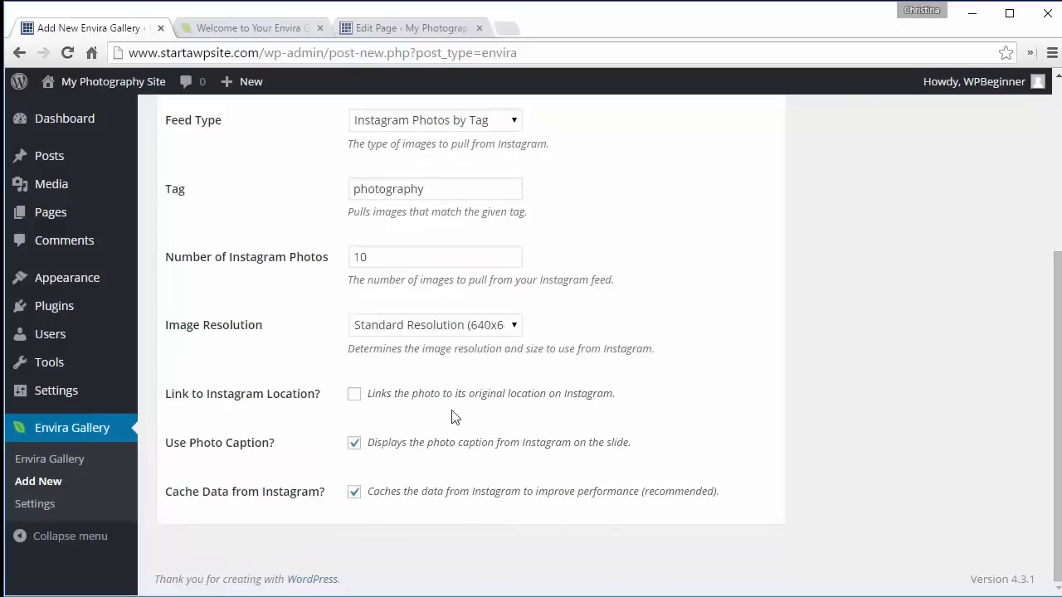
scroll(792, 369, "up", 10)
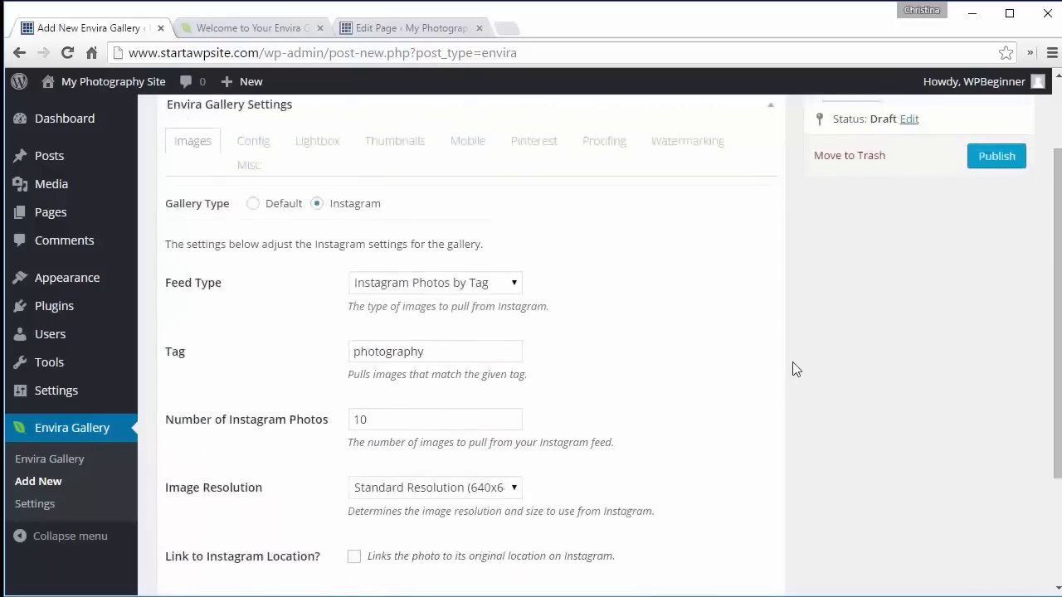
left_click(981, 236)
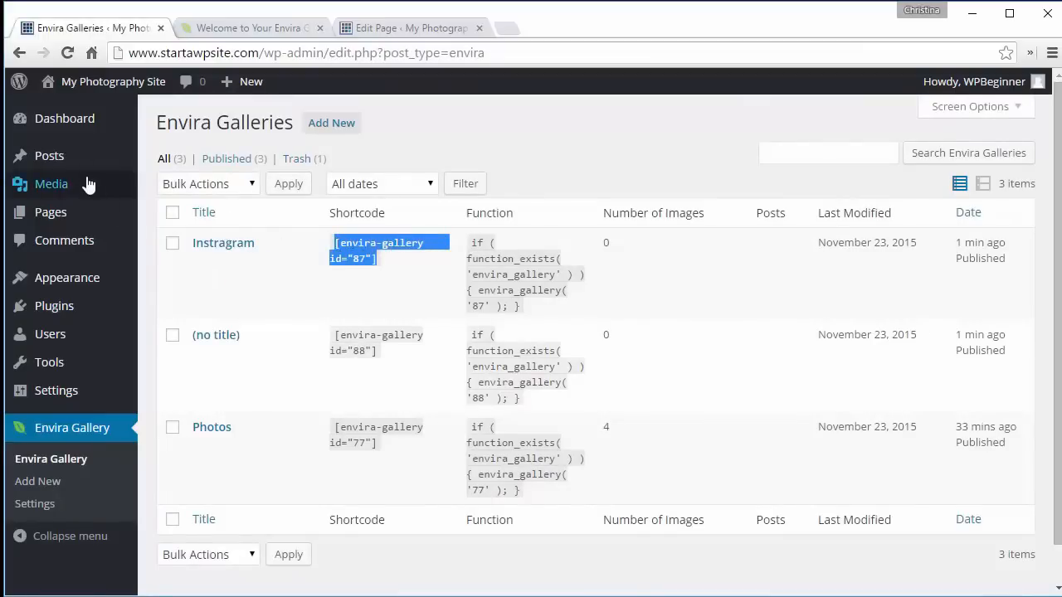
- Create a post titled Instagram, paste the gallery shortcode into its body, and publish it
mouse_move(81, 159)
left_click(160, 183)
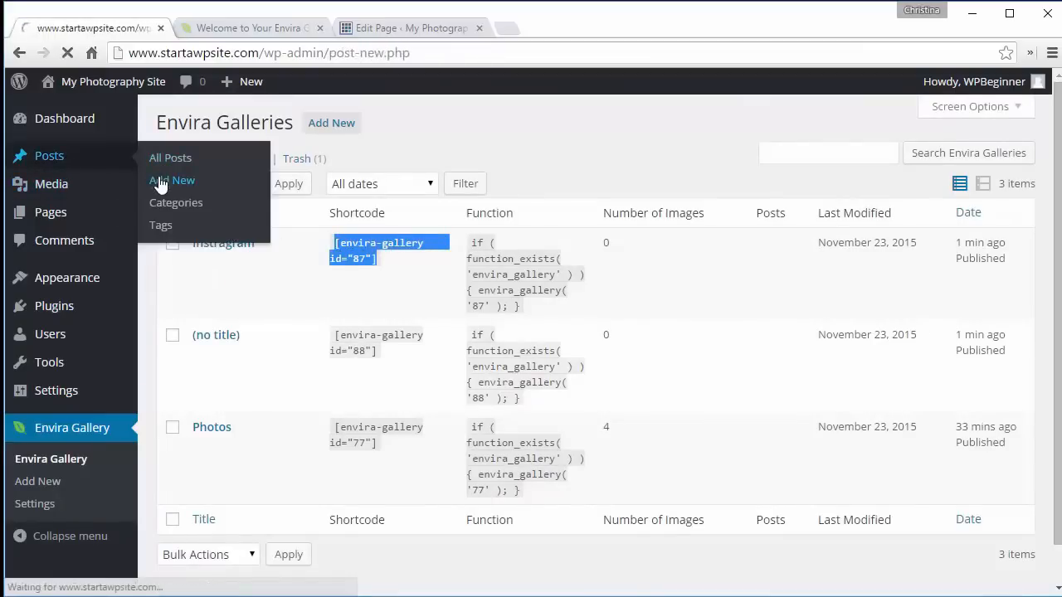
type("Ins")
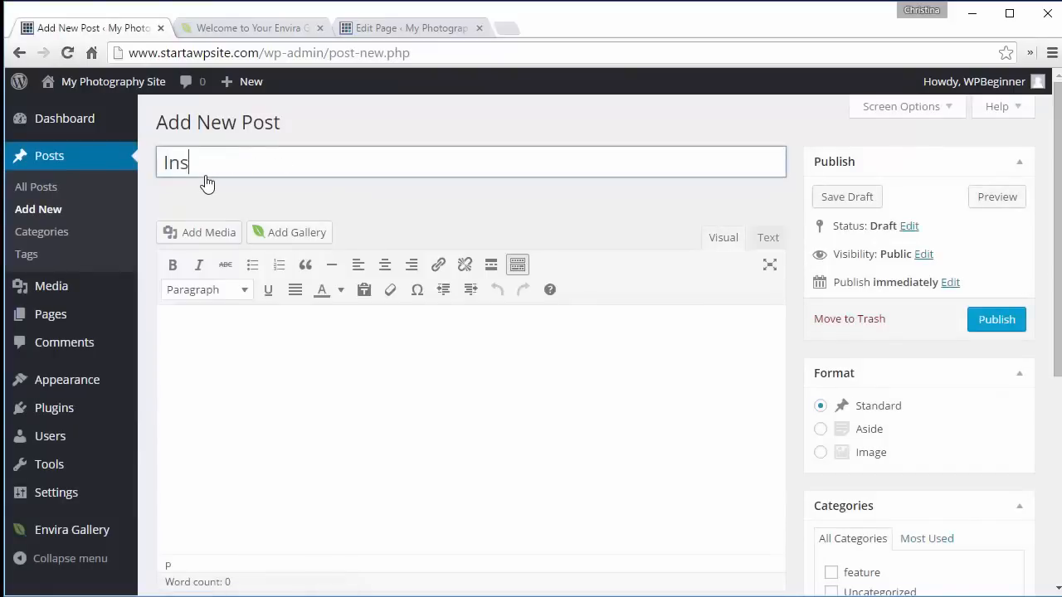
type("tagram")
left_click(273, 332)
type("[envira-gallery id=\"87\"]")
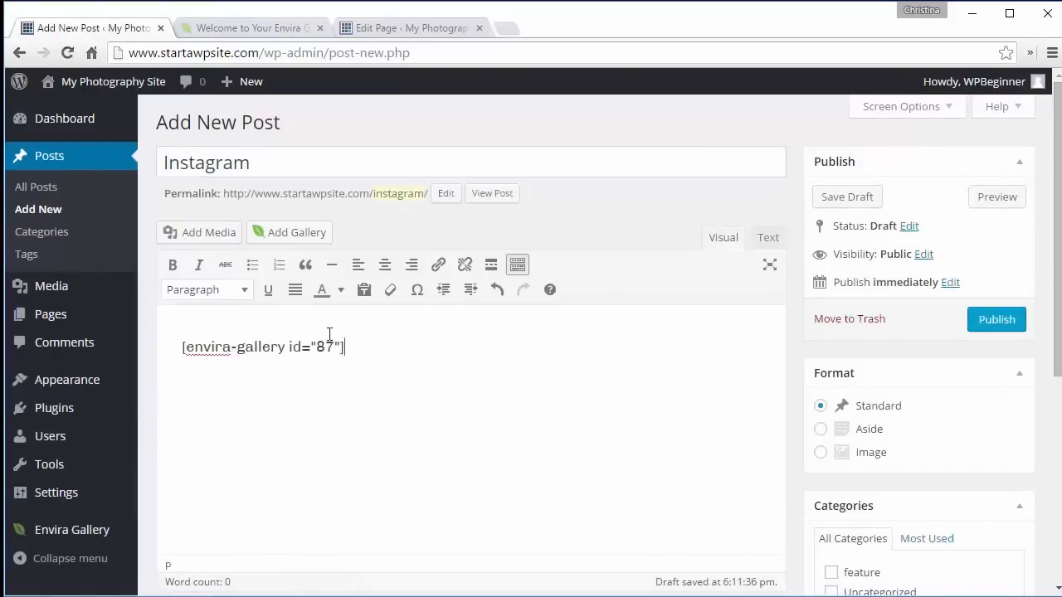
left_click(1007, 332)
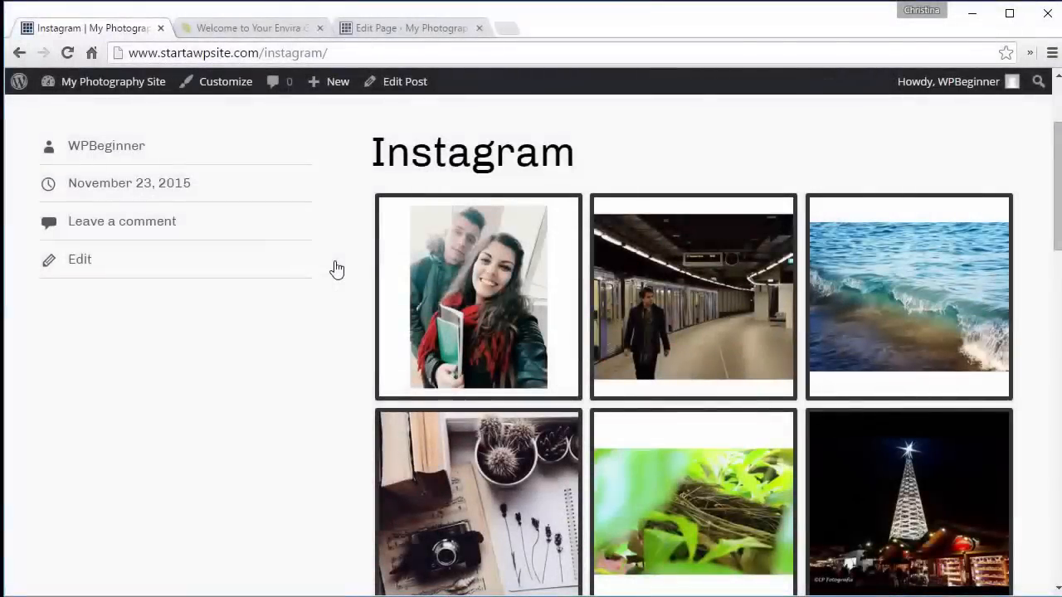
- Scroll through the Instagram gallery on the published post, then return to the posts list
scroll(336, 269, "down", 2)
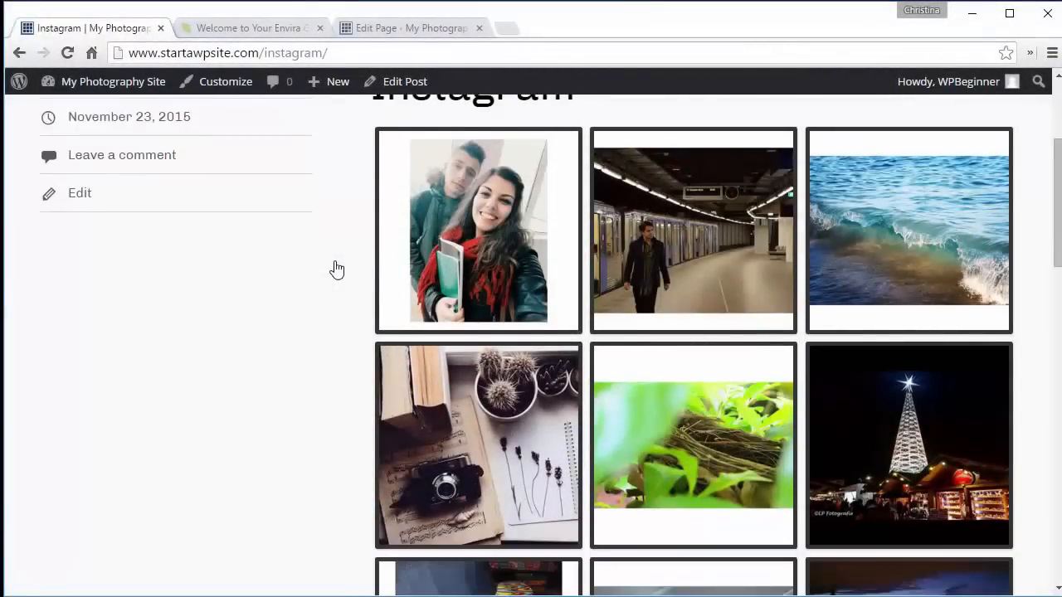
scroll(336, 269, "down", 1)
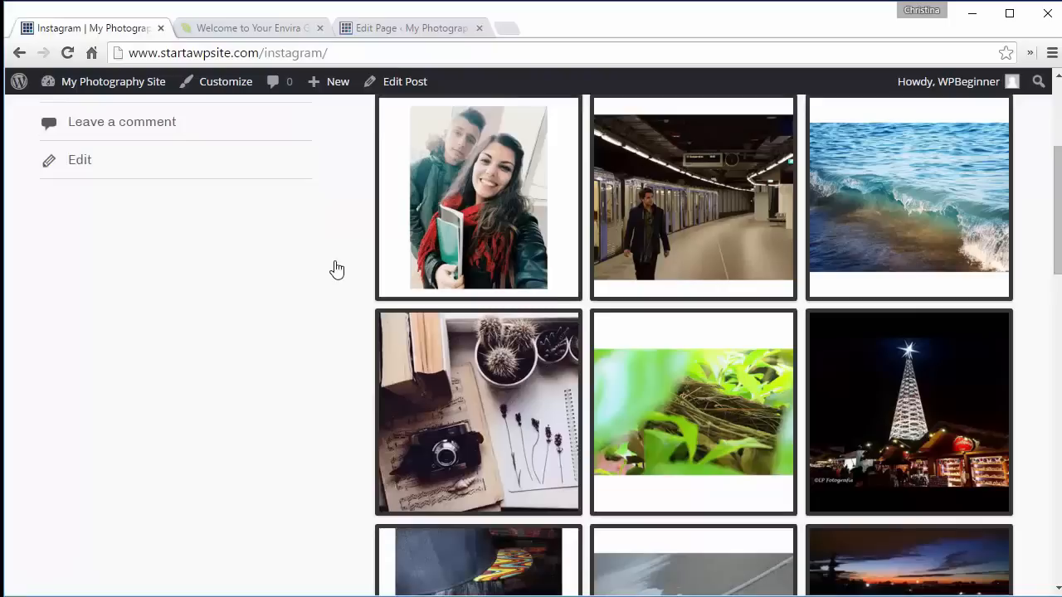
scroll(336, 270, "down", 3)
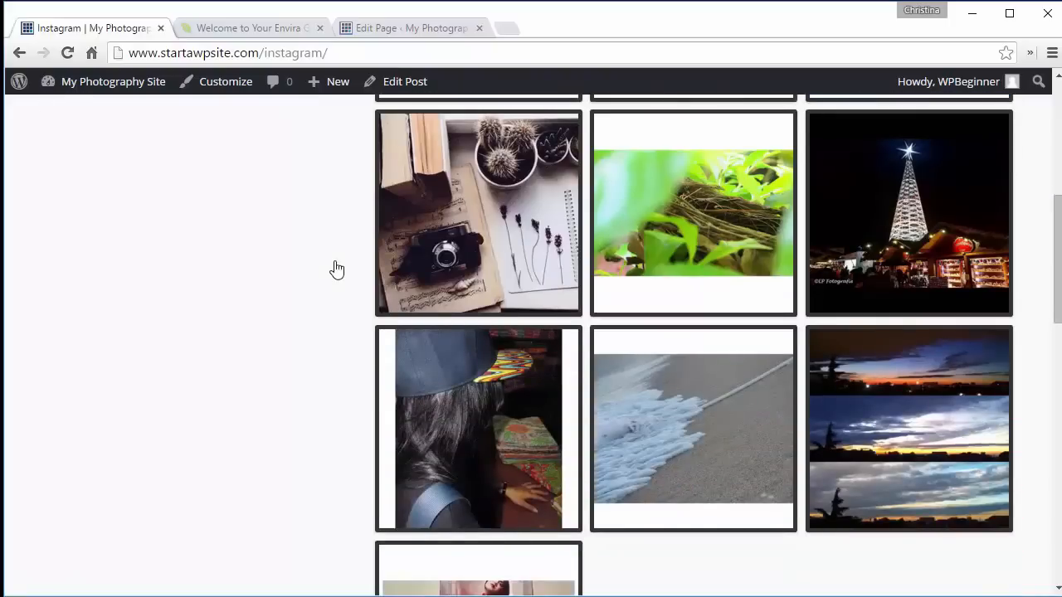
scroll(336, 270, "down", 1)
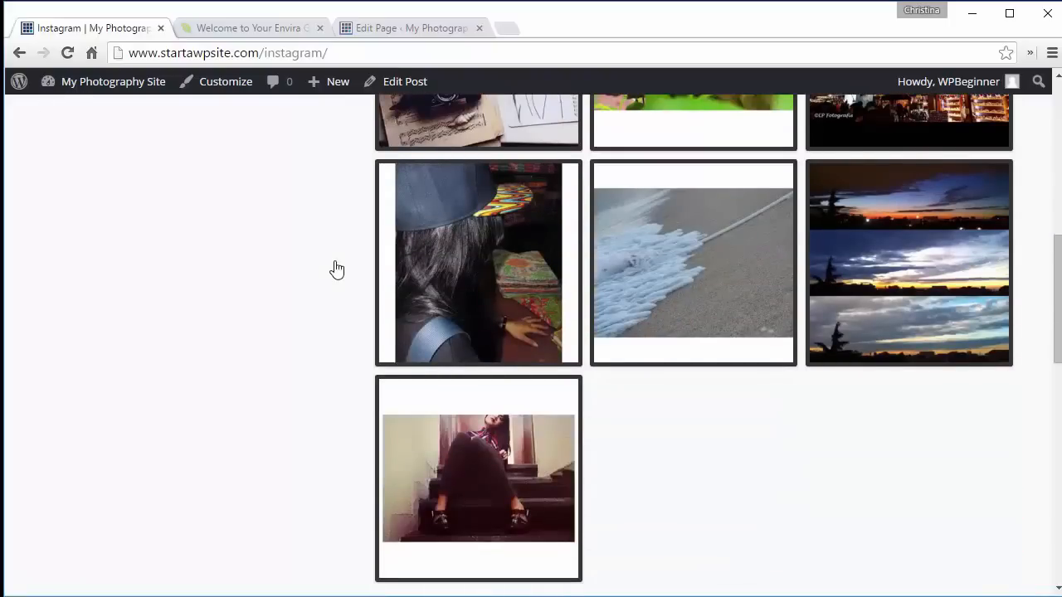
left_click(18, 54)
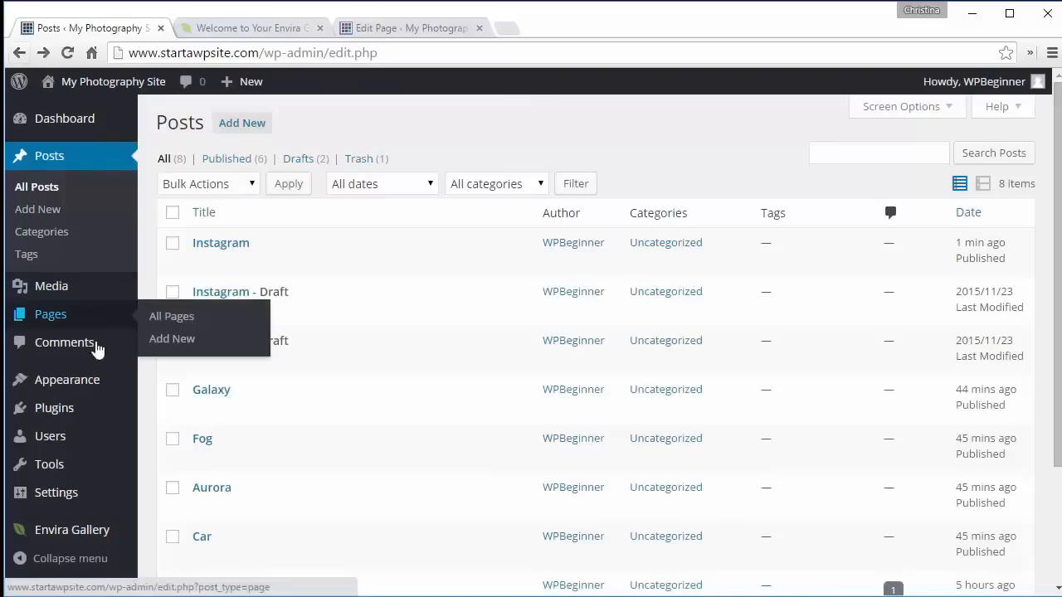
- Change the Instragram gallery's feed type to Instagram Photos I've Liked and update it
mouse_move(91, 529)
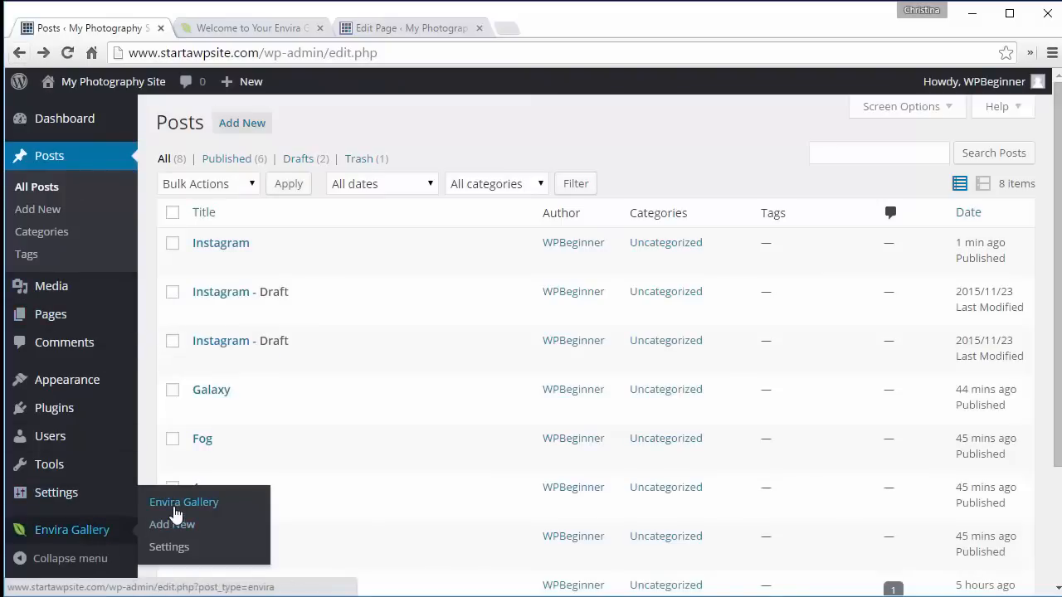
left_click(175, 514)
mouse_move(196, 451)
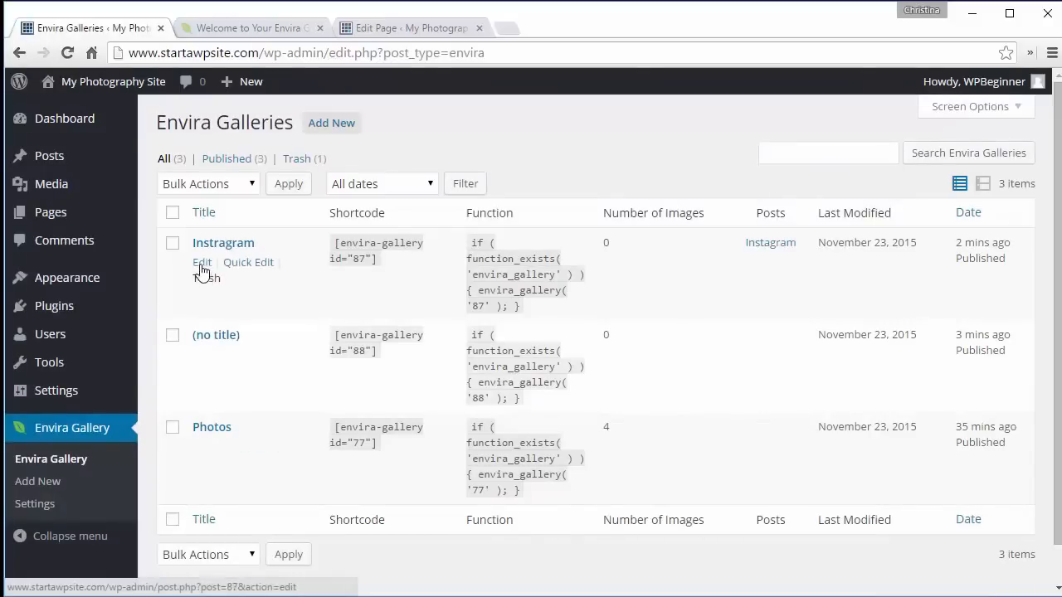
left_click(201, 264)
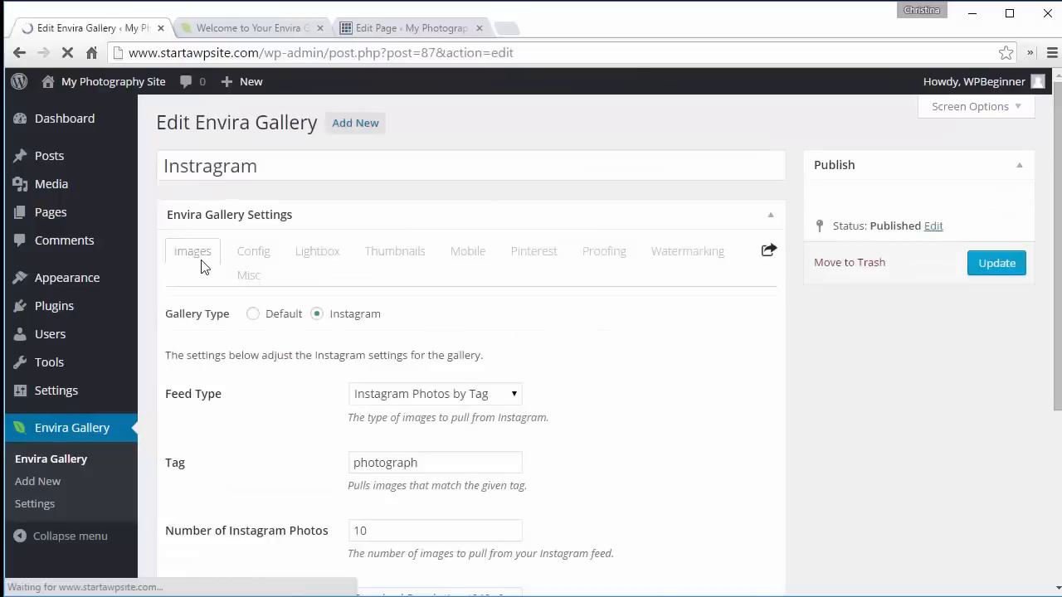
left_click(446, 395)
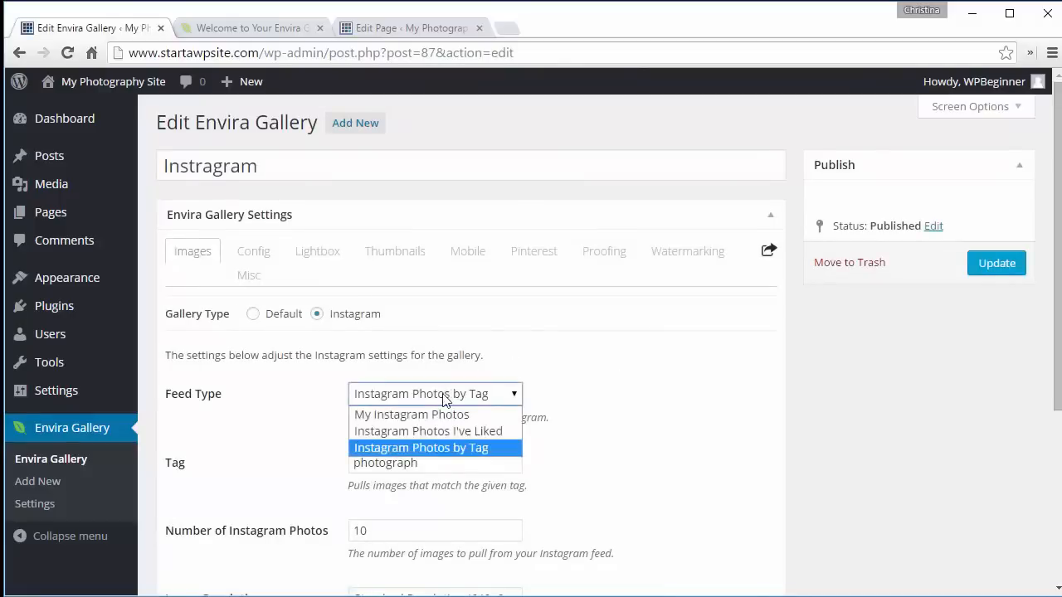
left_click(431, 434)
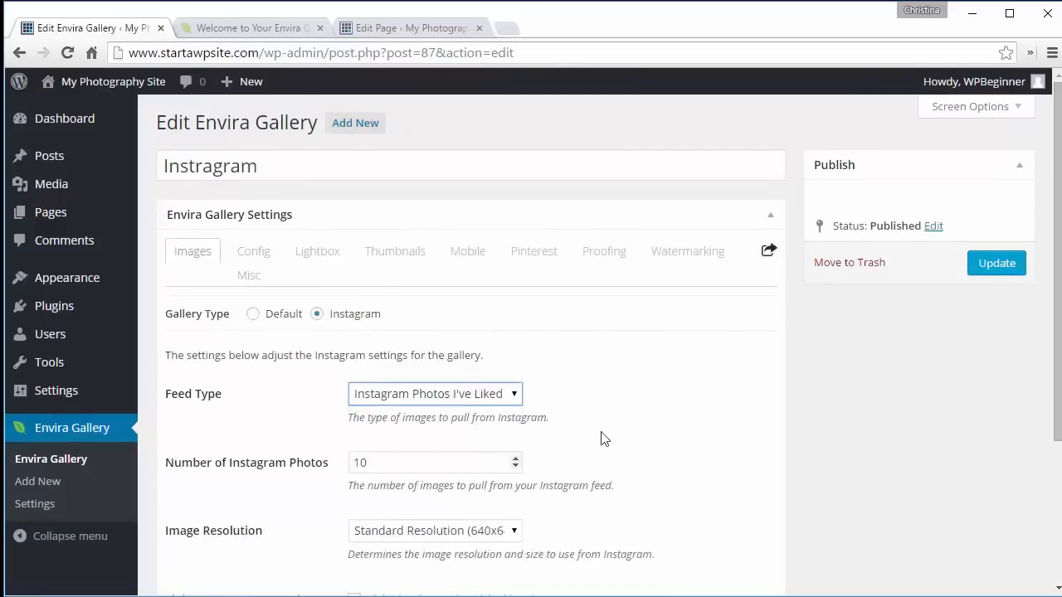
left_click(989, 267)
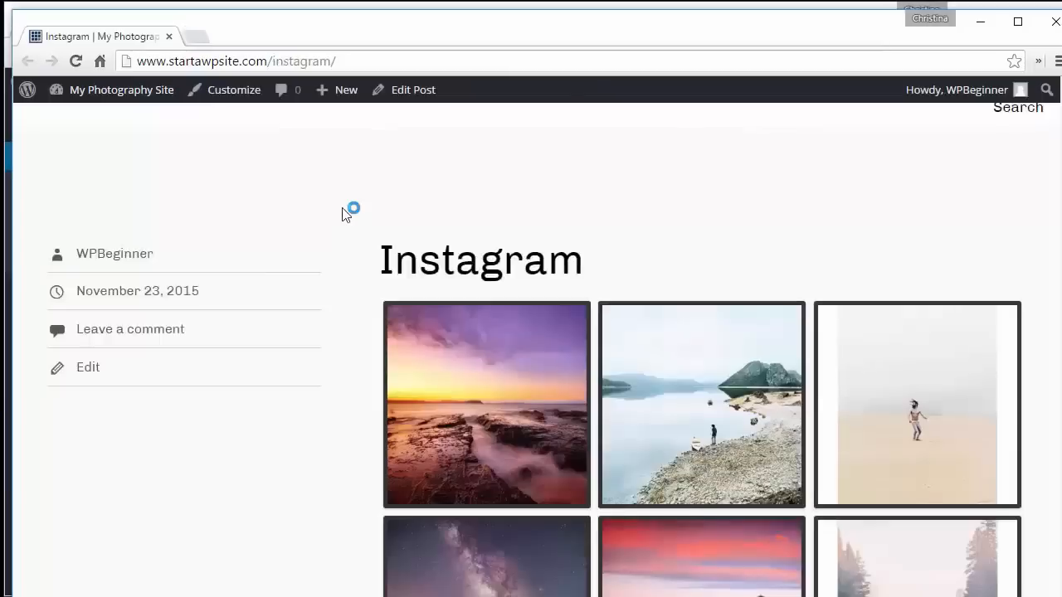
scroll(349, 211, "down", 3)
scroll(347, 214, "down", 2)
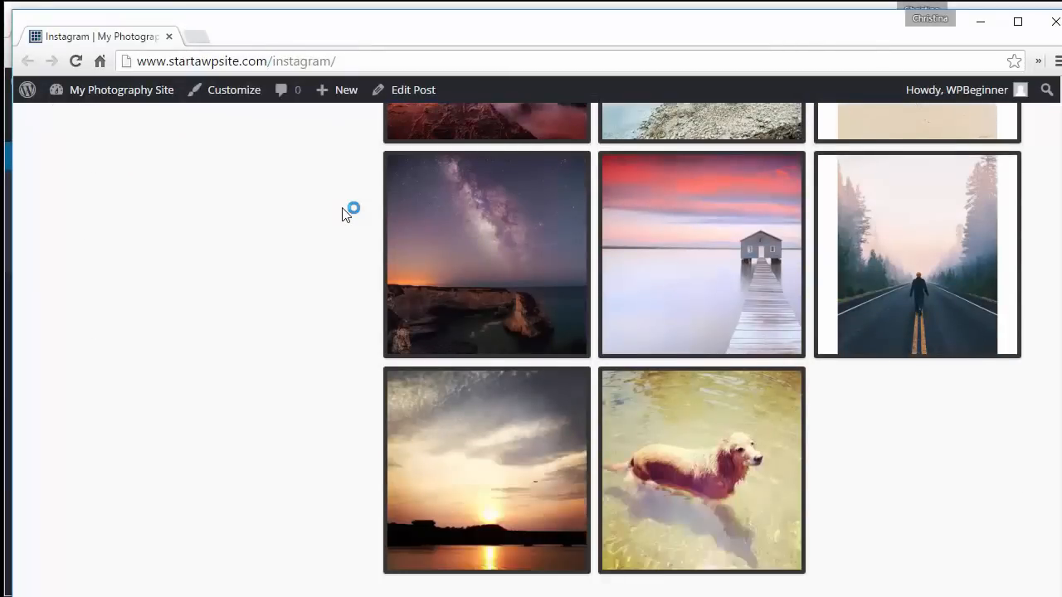
- Open a photo from the Instagram gallery in the lightbox on the published post, then close it
scroll(347, 214, "up", 1)
scroll(346, 214, "up", 3)
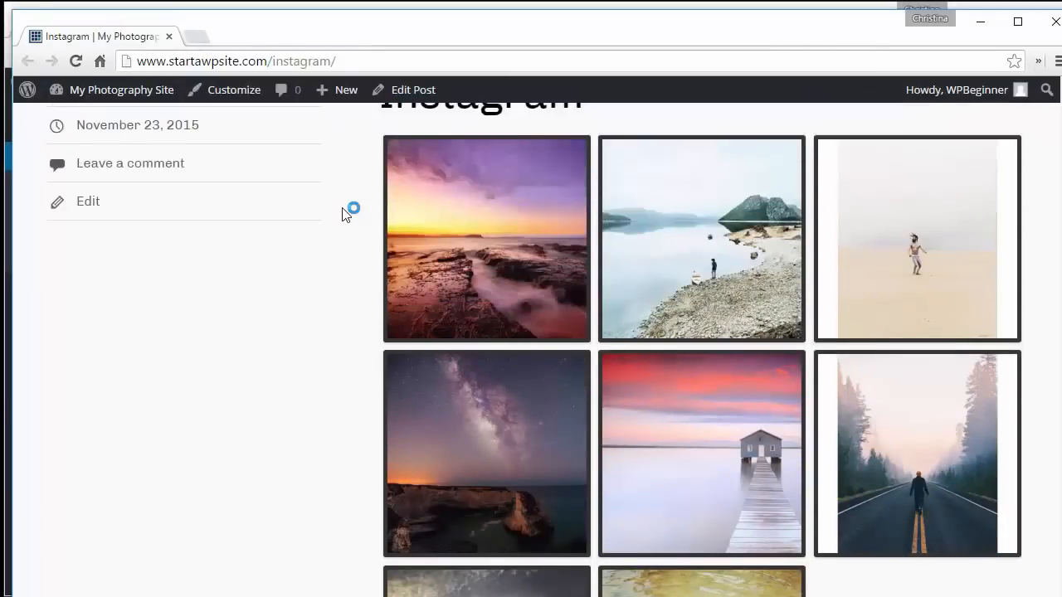
left_click(905, 256)
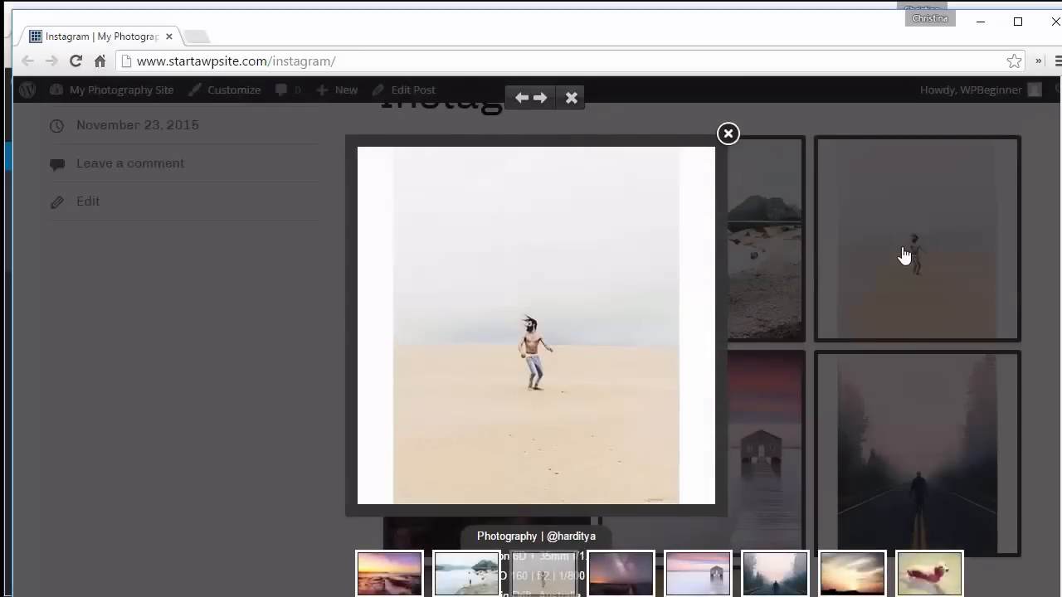
left_click(729, 137)
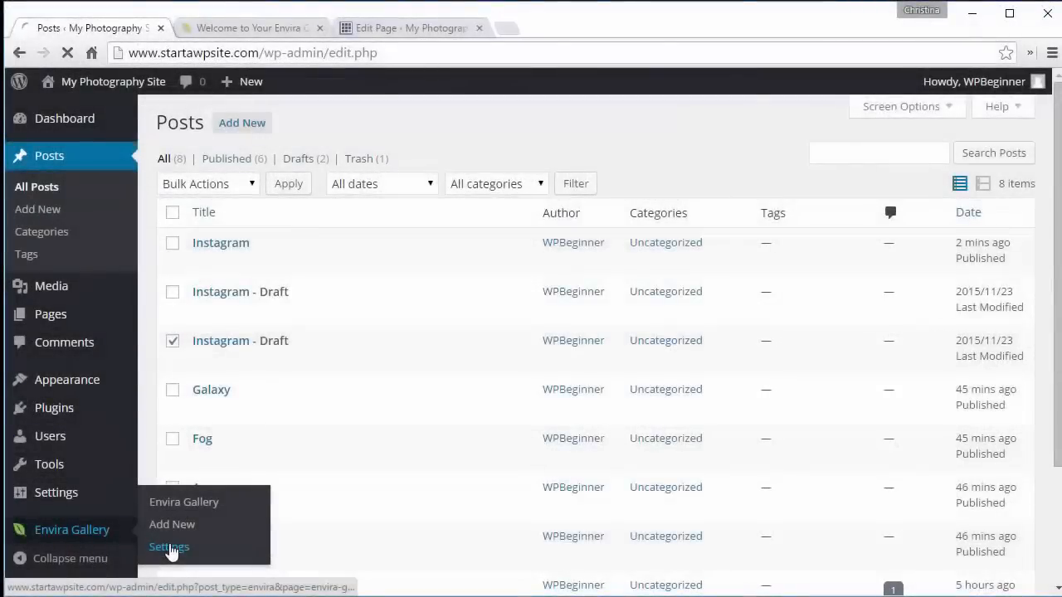
- Inspect the Photos gallery's configuration settings for number of columns and gallery theme
left_click(171, 546)
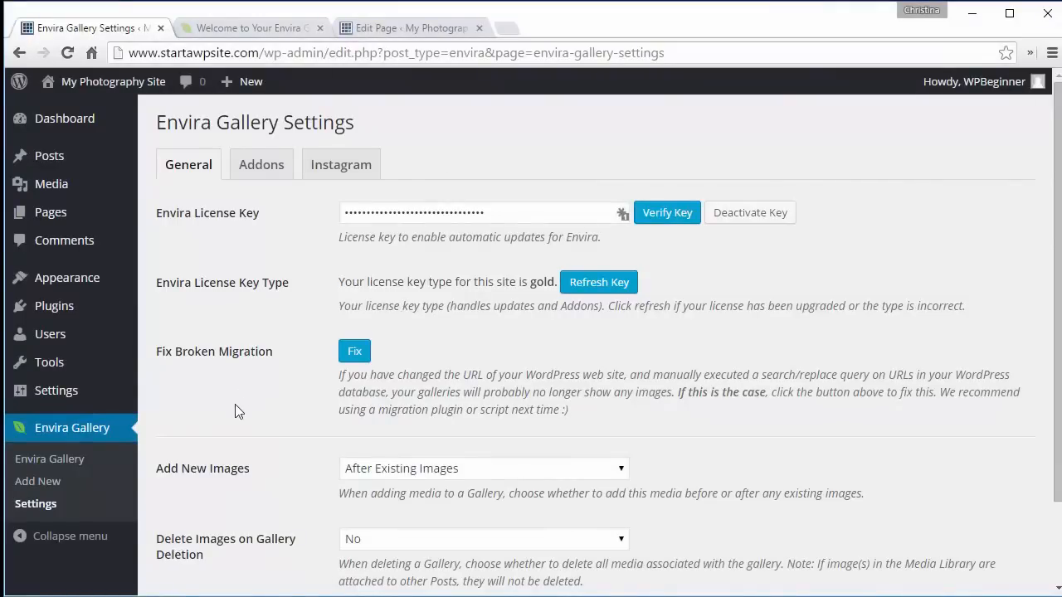
left_click(50, 467)
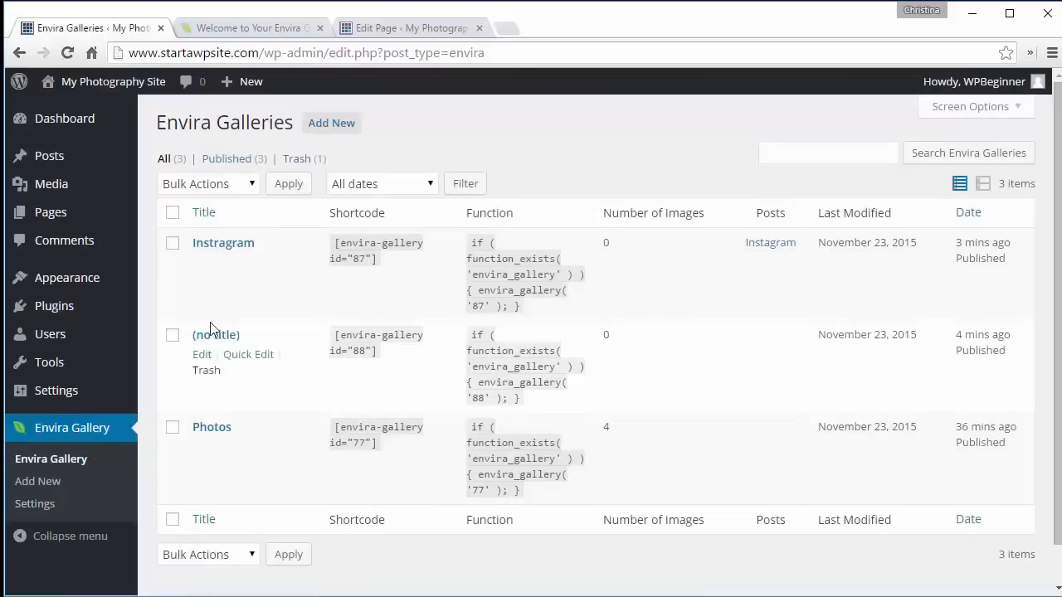
left_click(200, 446)
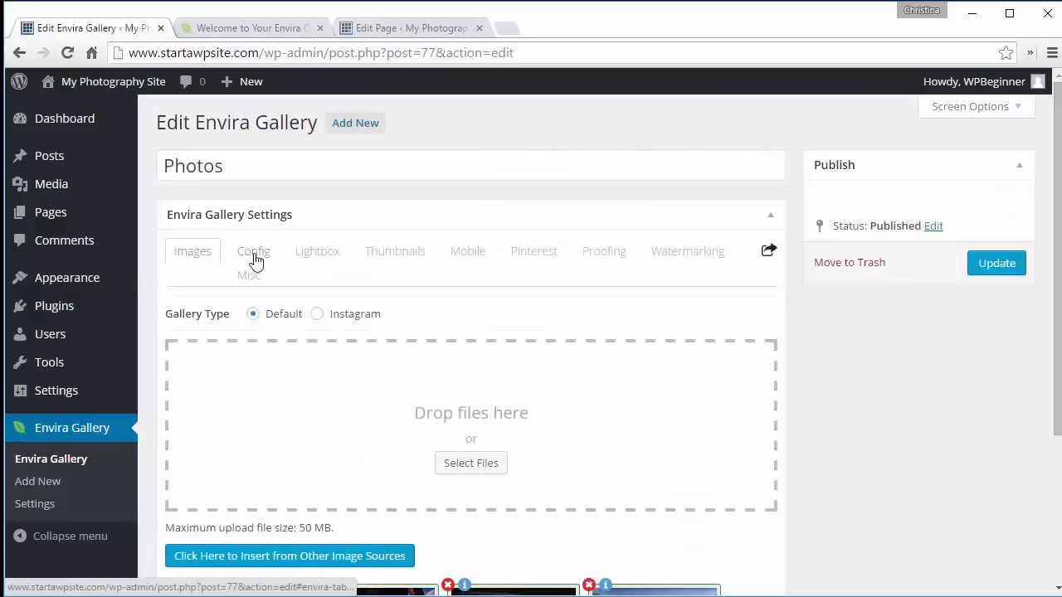
left_click(253, 255)
left_click(413, 423)
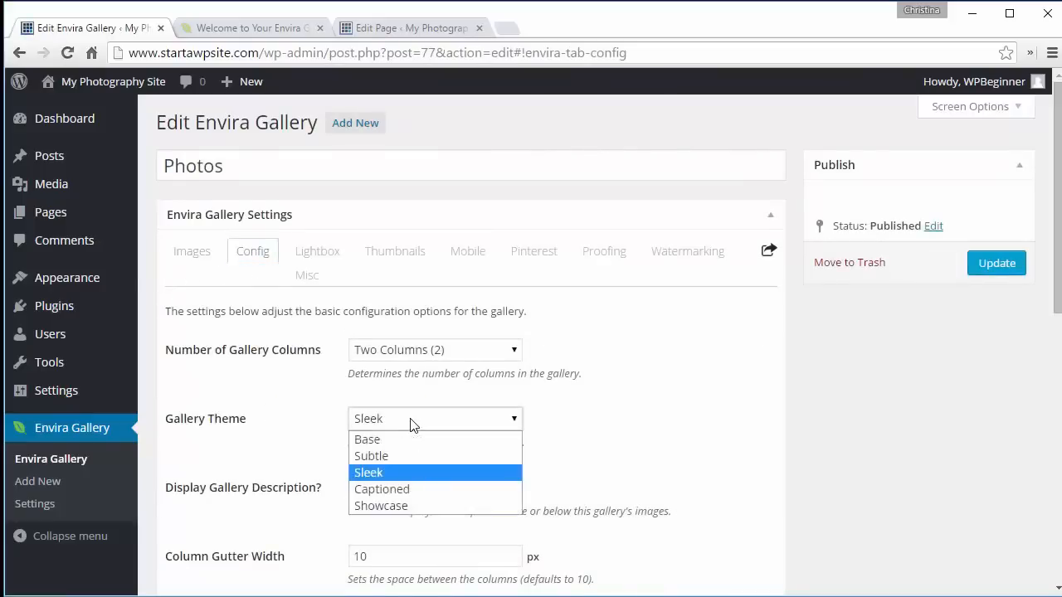
left_click(412, 423)
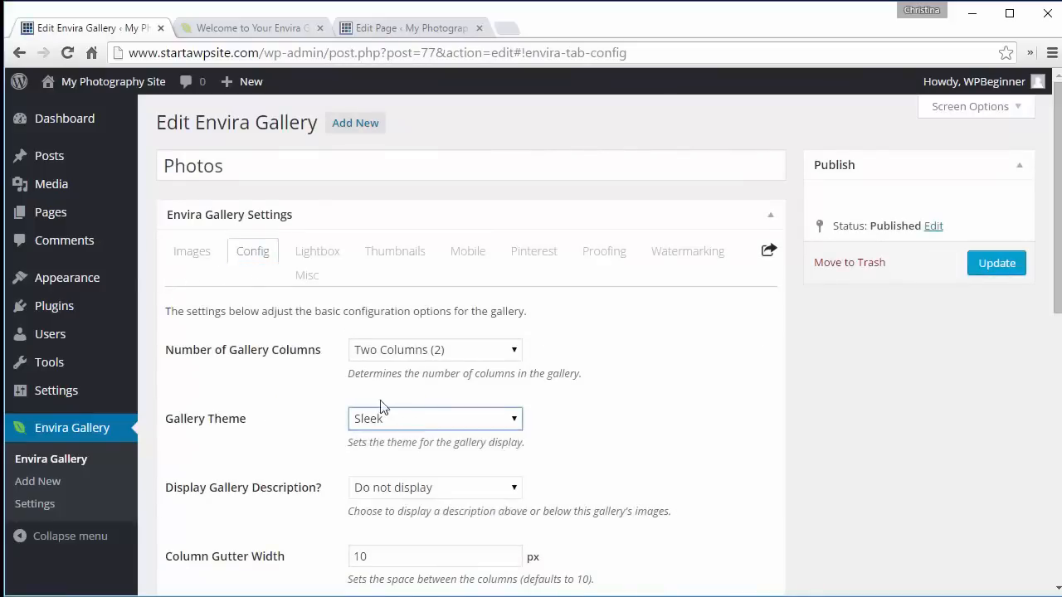
left_click(378, 350)
left_click(377, 351)
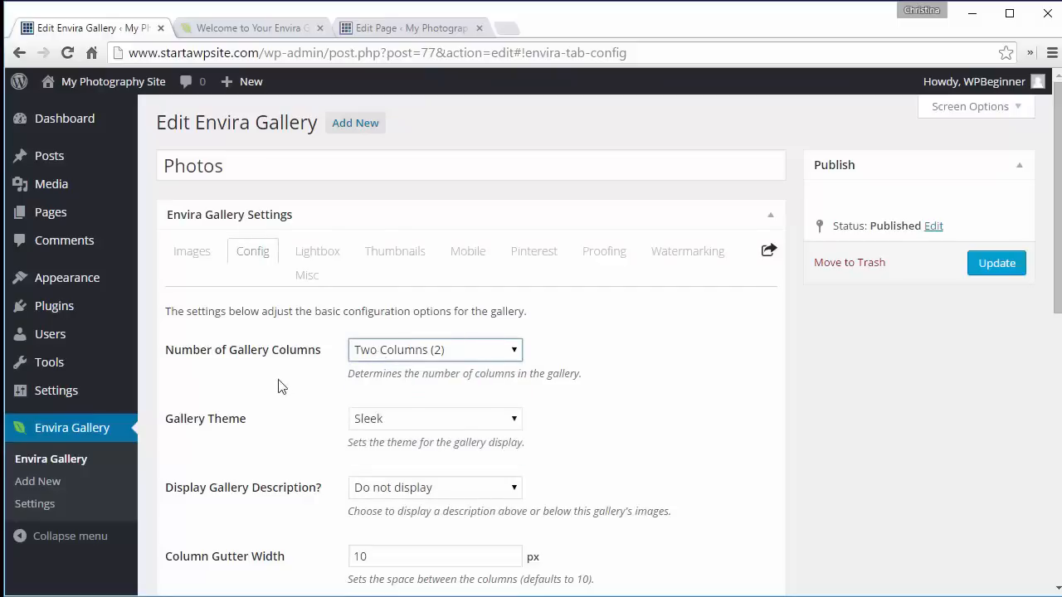
left_click(58, 511)
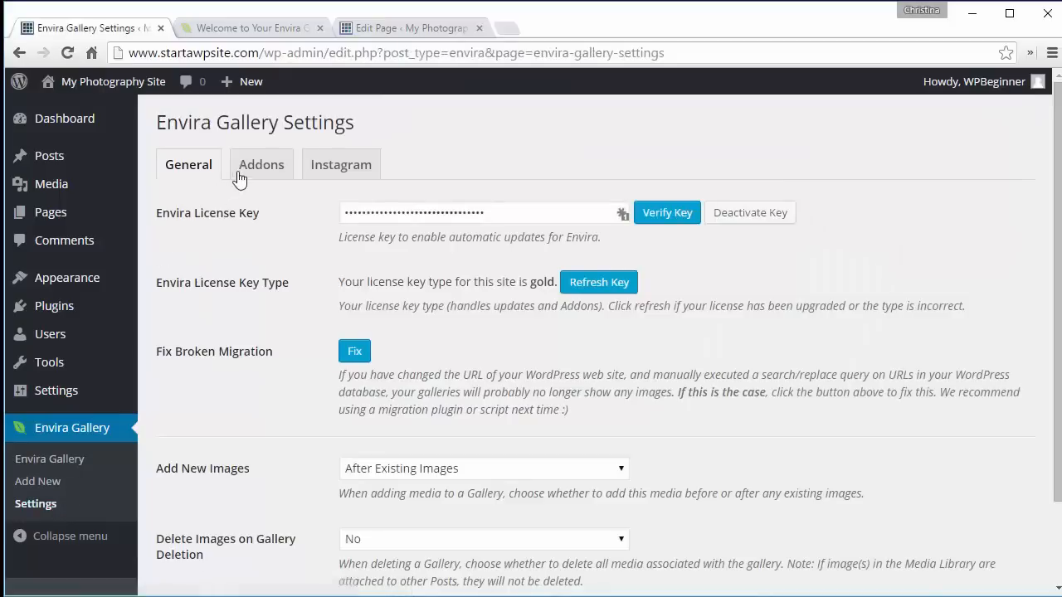
- Install and activate the Defaults Addon from the Envira Gallery addons
left_click(241, 177)
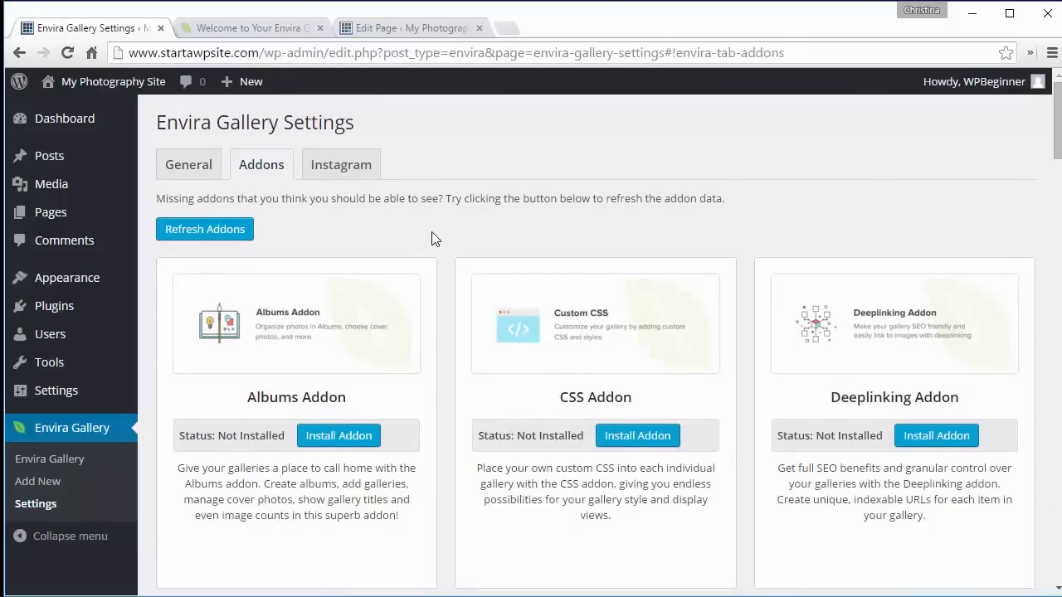
scroll(431, 232, "down", 3)
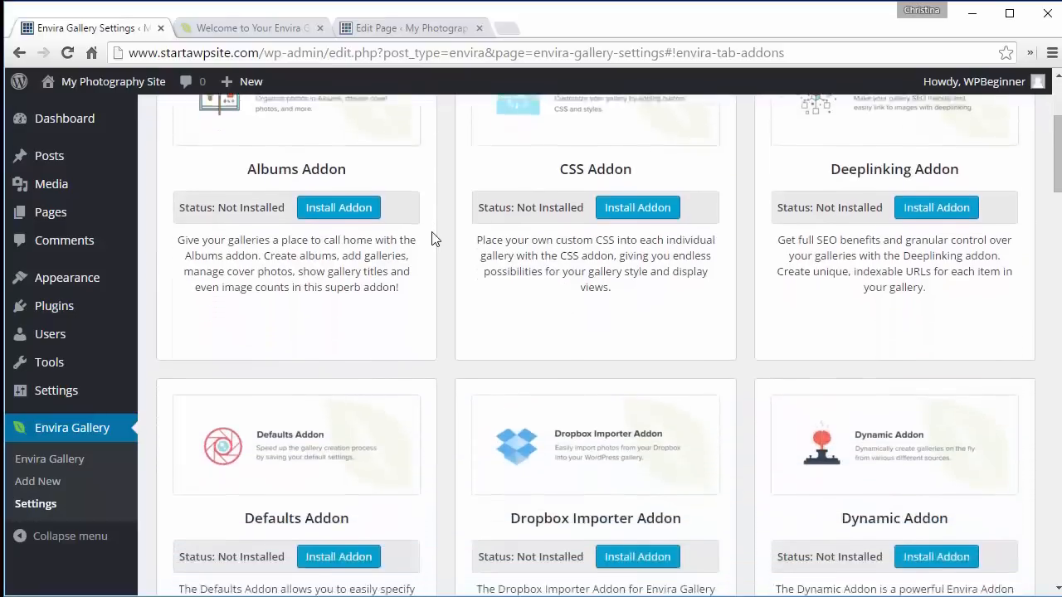
scroll(432, 238, "down", 1)
left_click(342, 471)
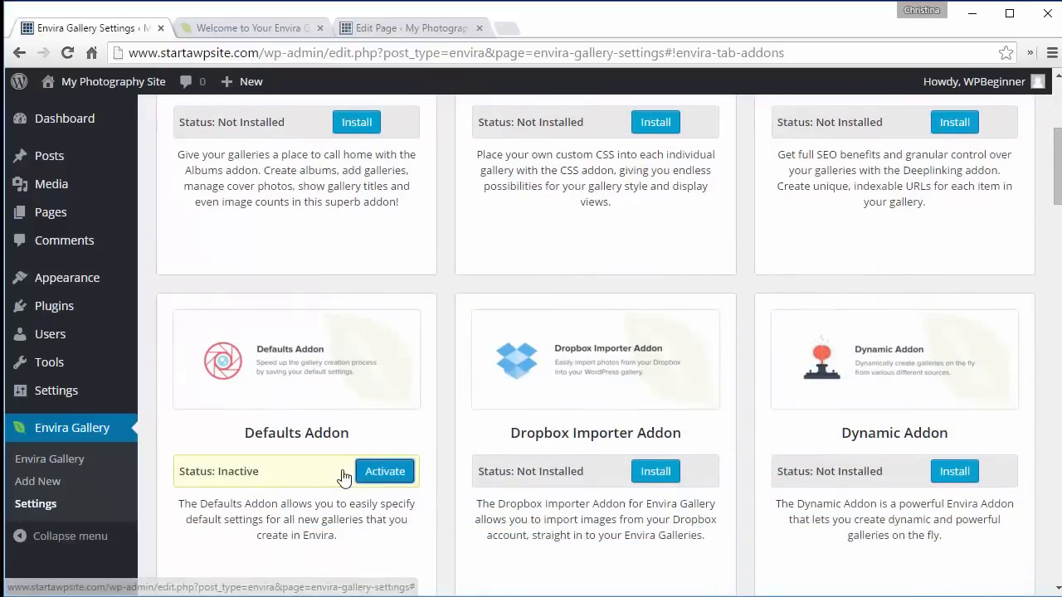
left_click(392, 475)
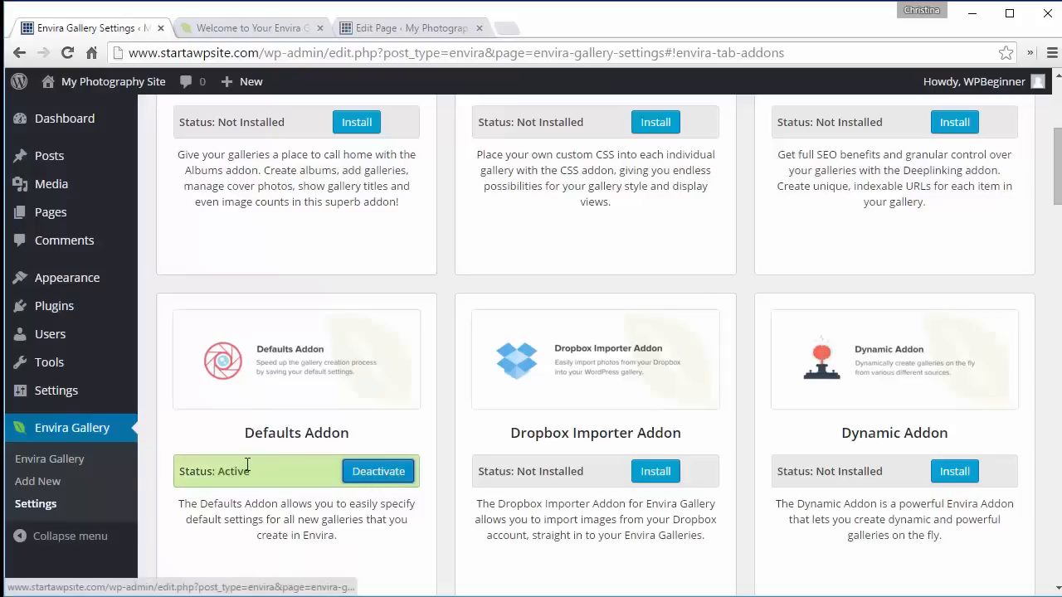
- Open the Envira Default Settings gallery and set its gallery theme to Sleek
left_click(46, 461)
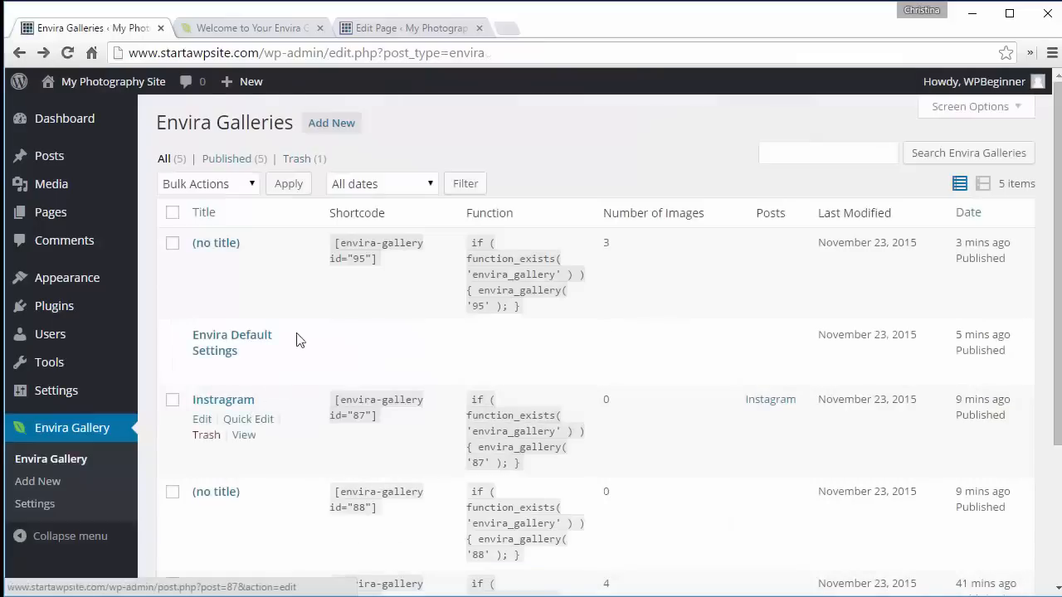
left_click(207, 373)
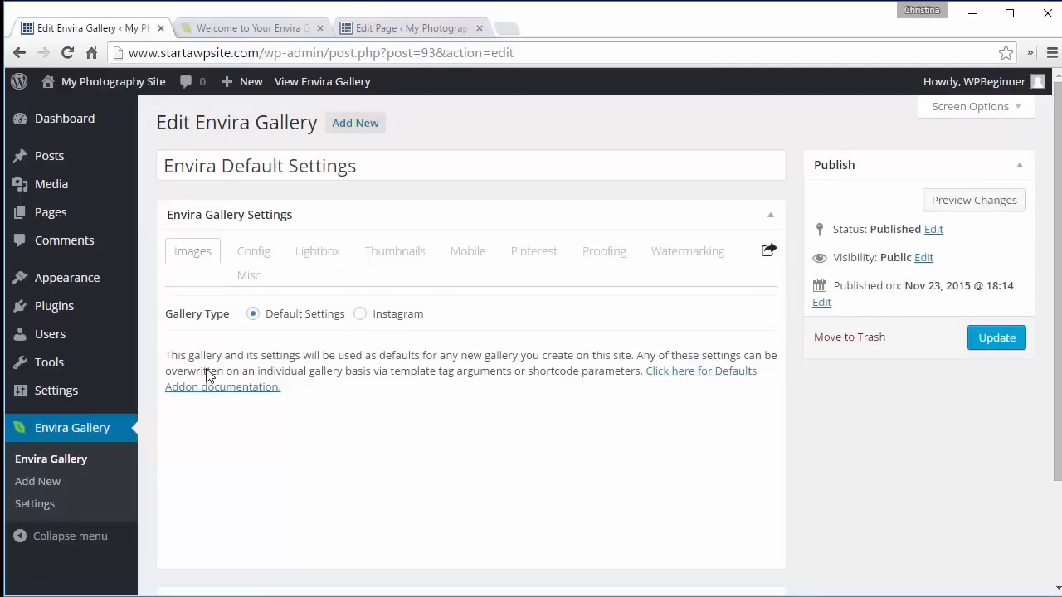
left_click(248, 258)
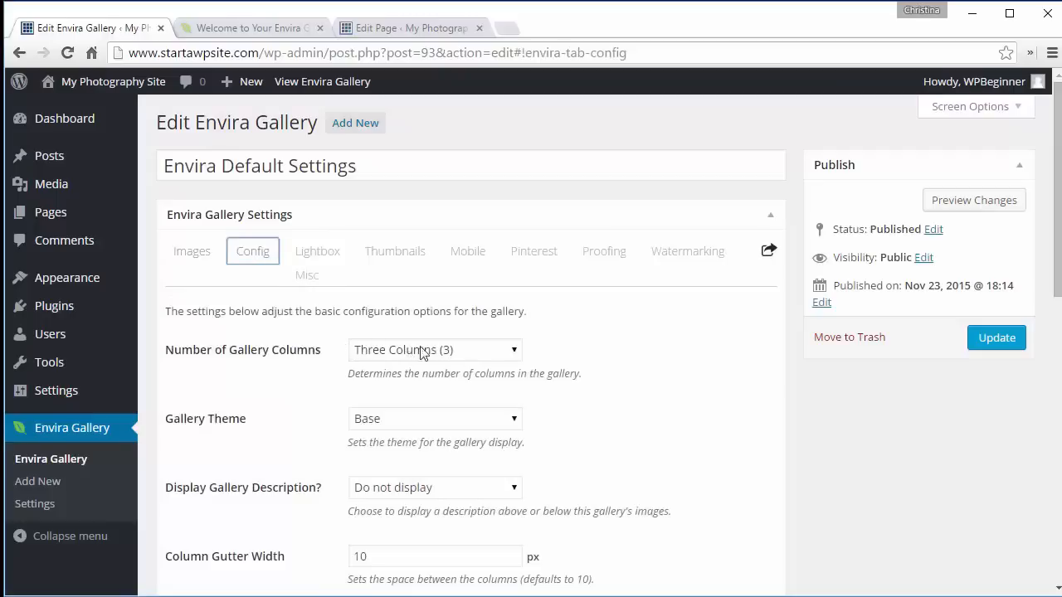
left_click(418, 426)
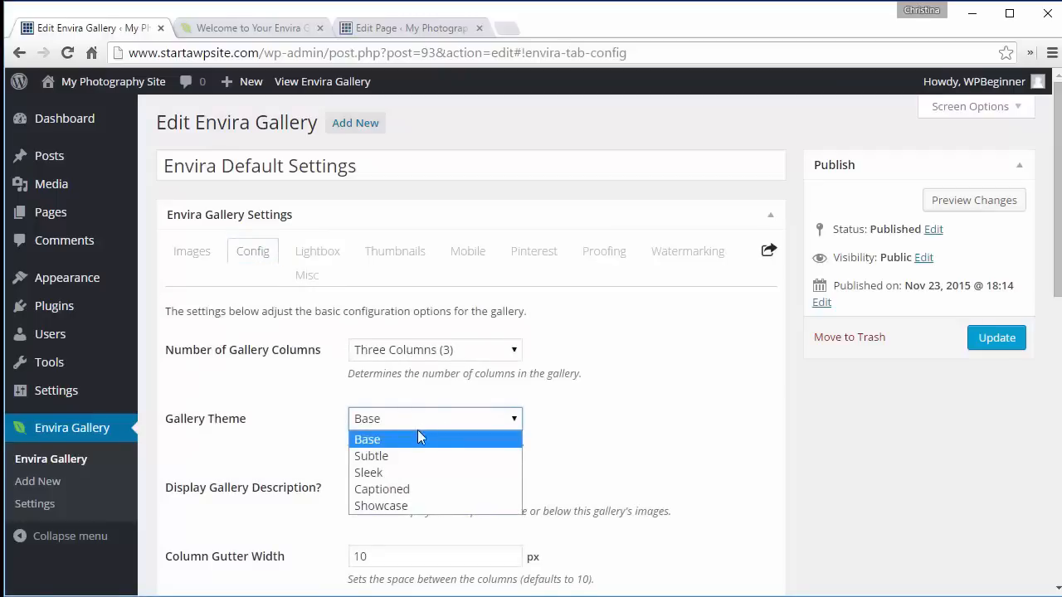
key("Escape")
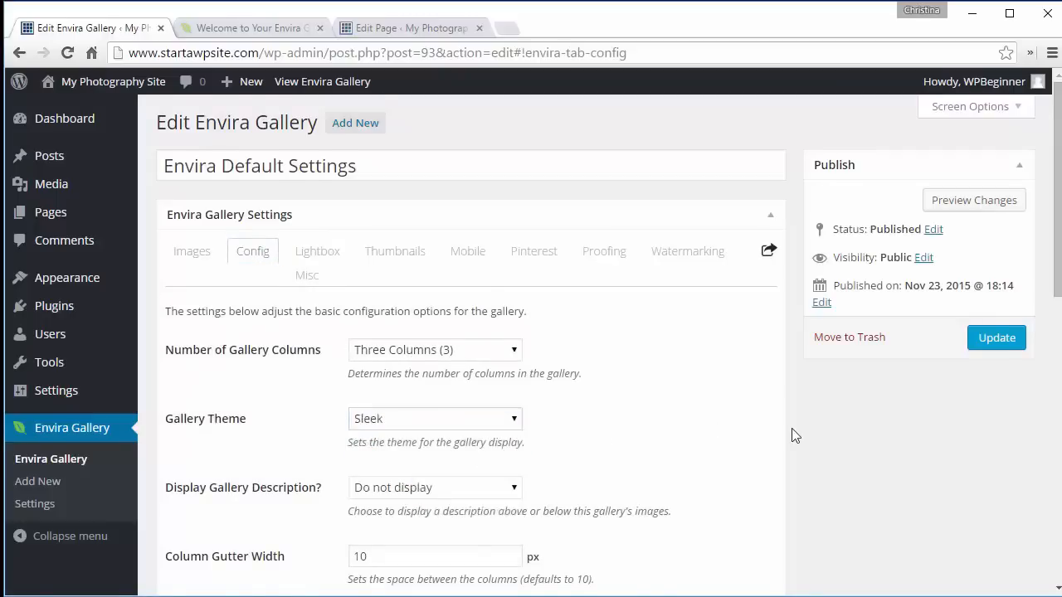
scroll(792, 435, "down", 3)
scroll(792, 435, "down", 6)
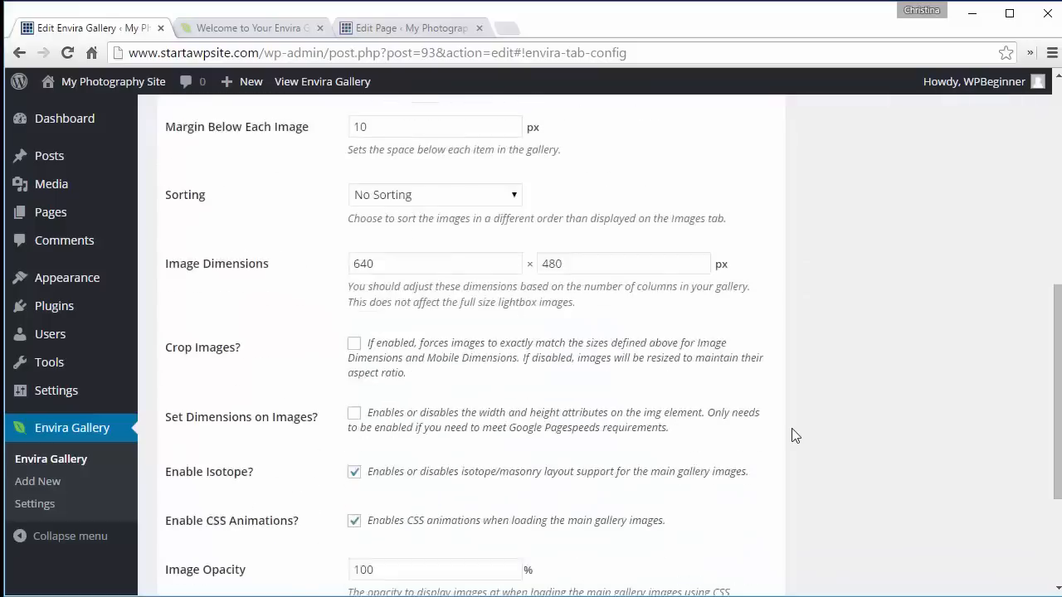
scroll(792, 436, "up", 10)
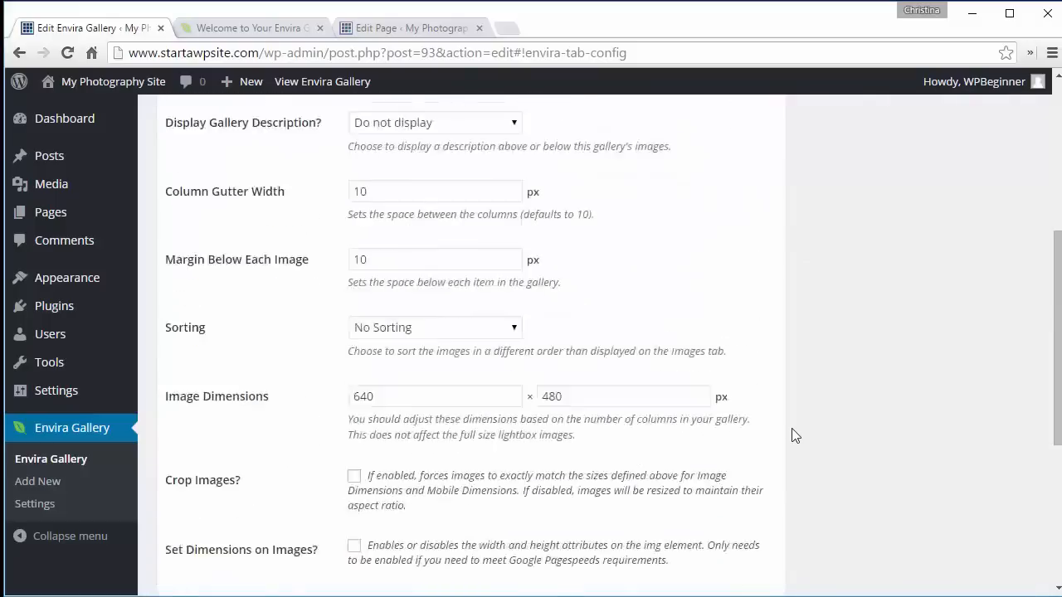
- Set the default gallery lightbox theme to Sleek
left_click(315, 251)
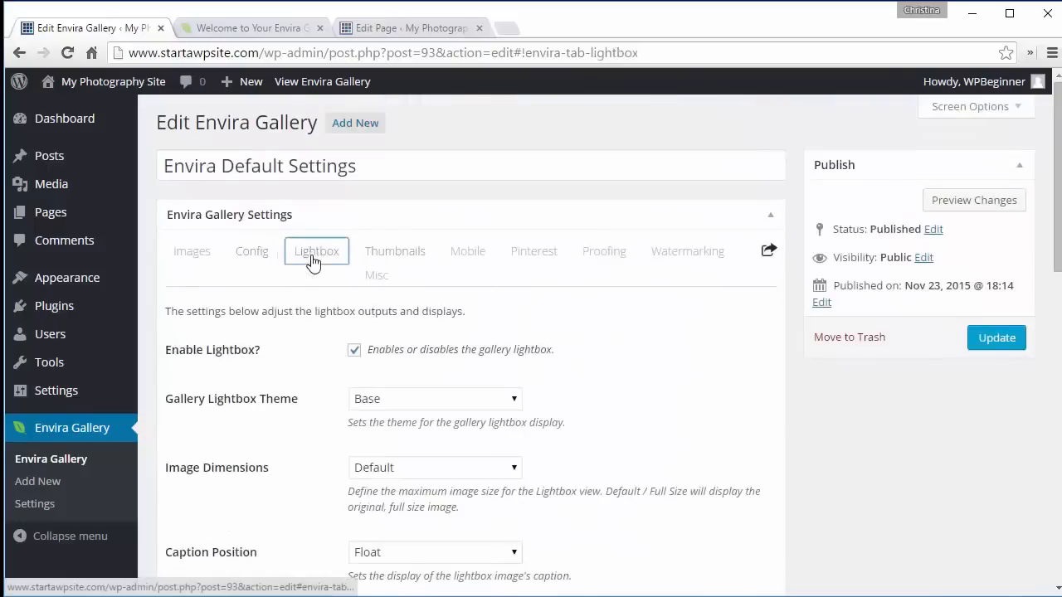
left_click(405, 467)
left_click(405, 465)
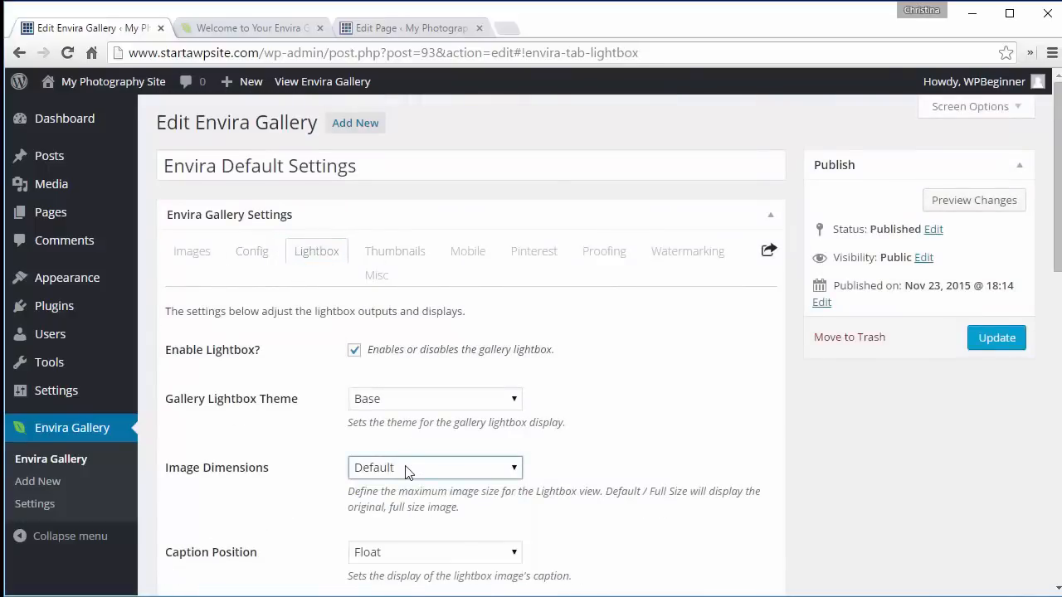
left_click(394, 402)
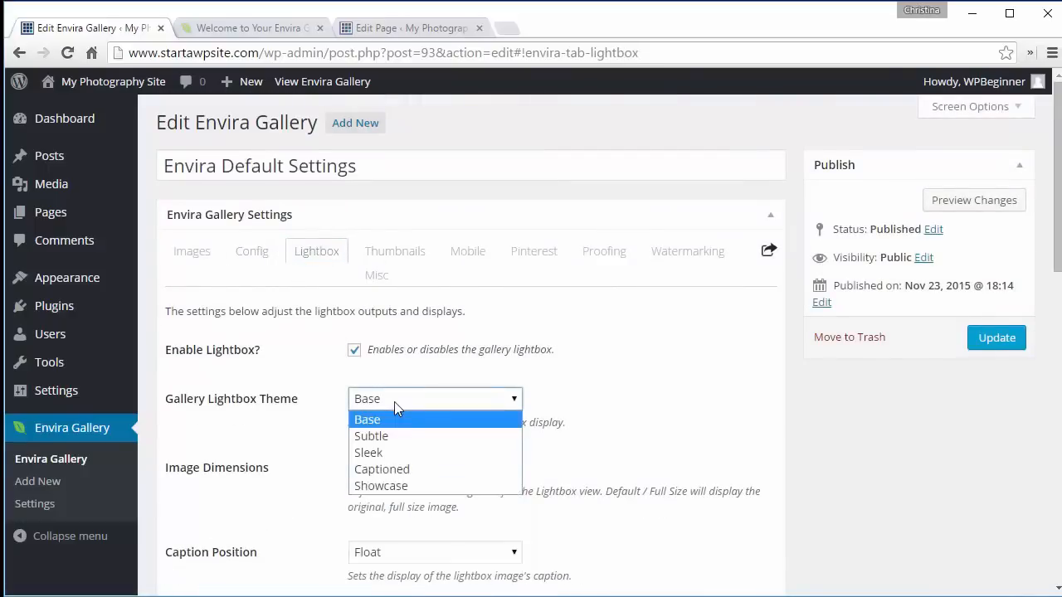
left_click(398, 453)
scroll(701, 405, "down", 2)
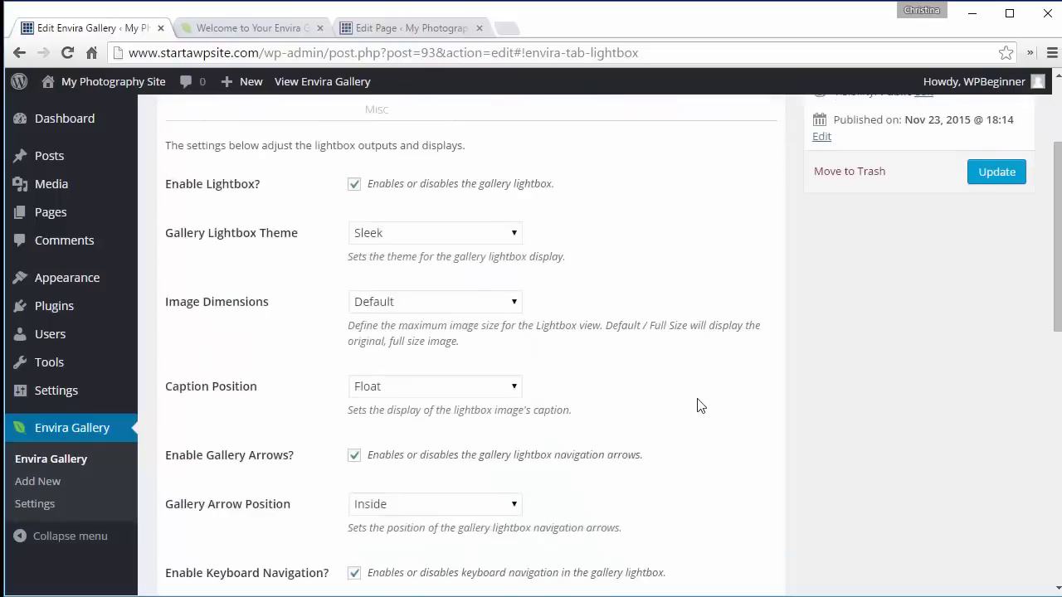
scroll(701, 405, "down", 1)
scroll(701, 404, "up", 3)
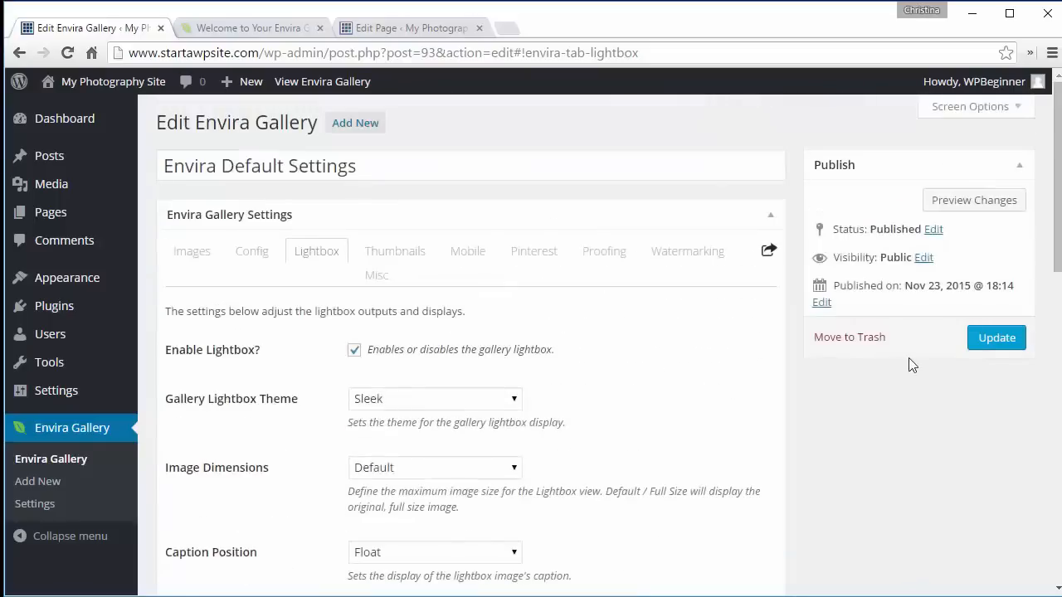
- Enable the Pinterest Pin It button in the Top Right position for the defaults and update them
left_click(527, 258)
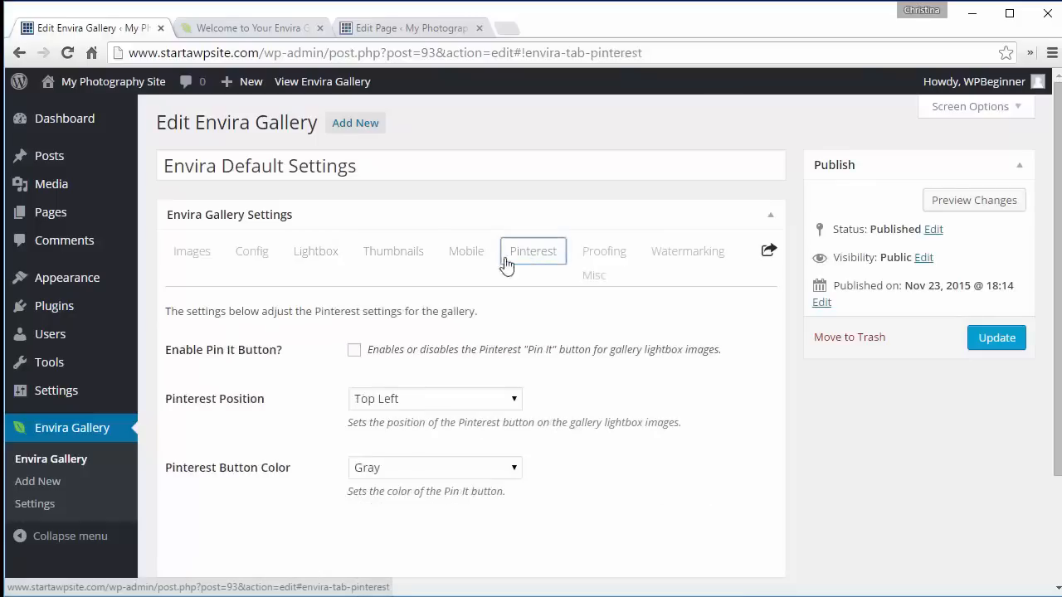
left_click(357, 356)
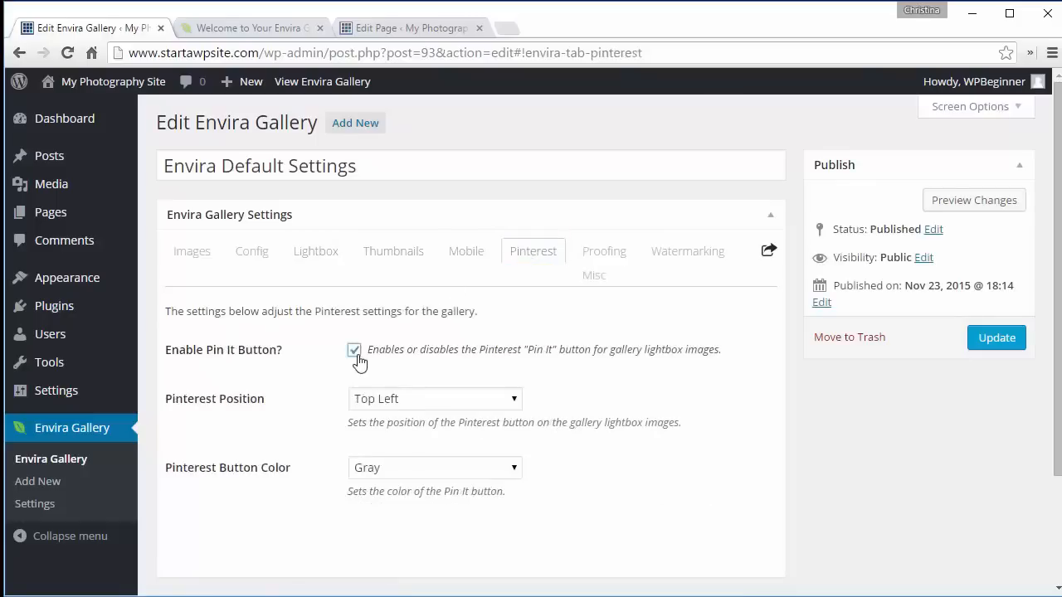
left_click(402, 399)
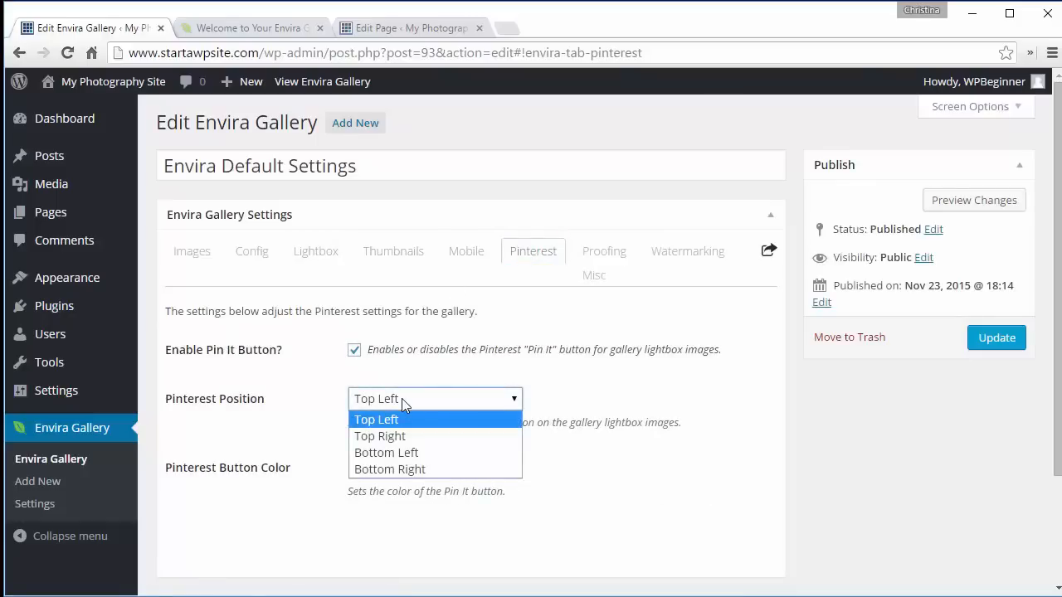
left_click(402, 438)
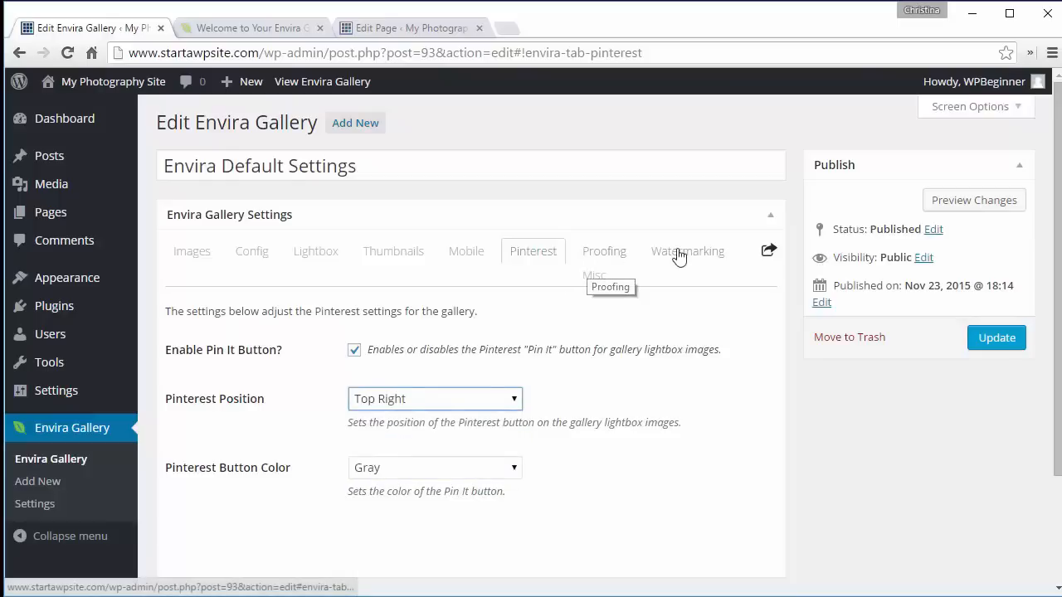
left_click(993, 348)
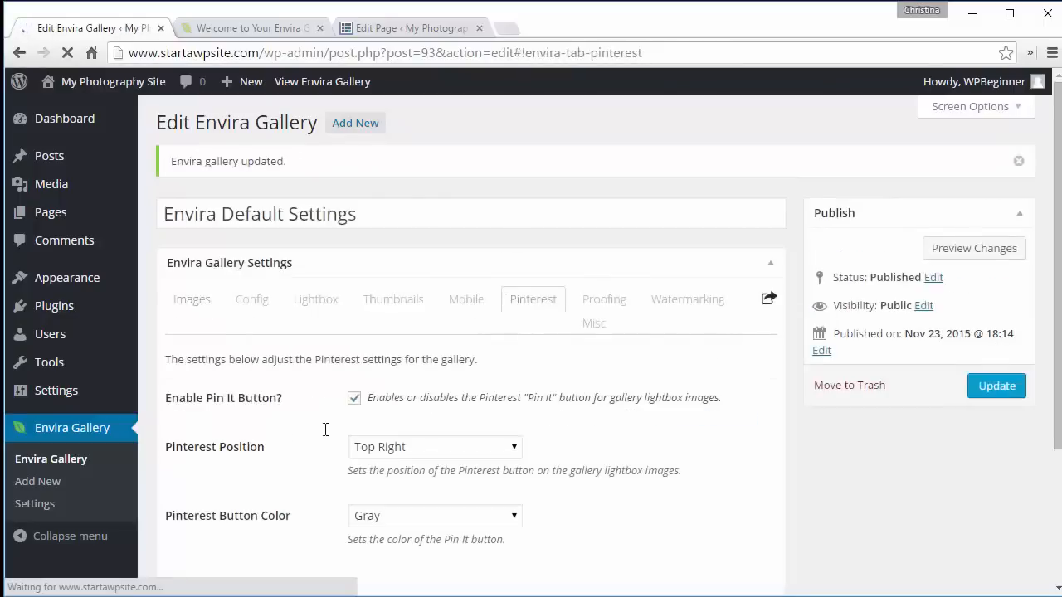
- Create a new Envira gallery titled Nature
left_click(48, 488)
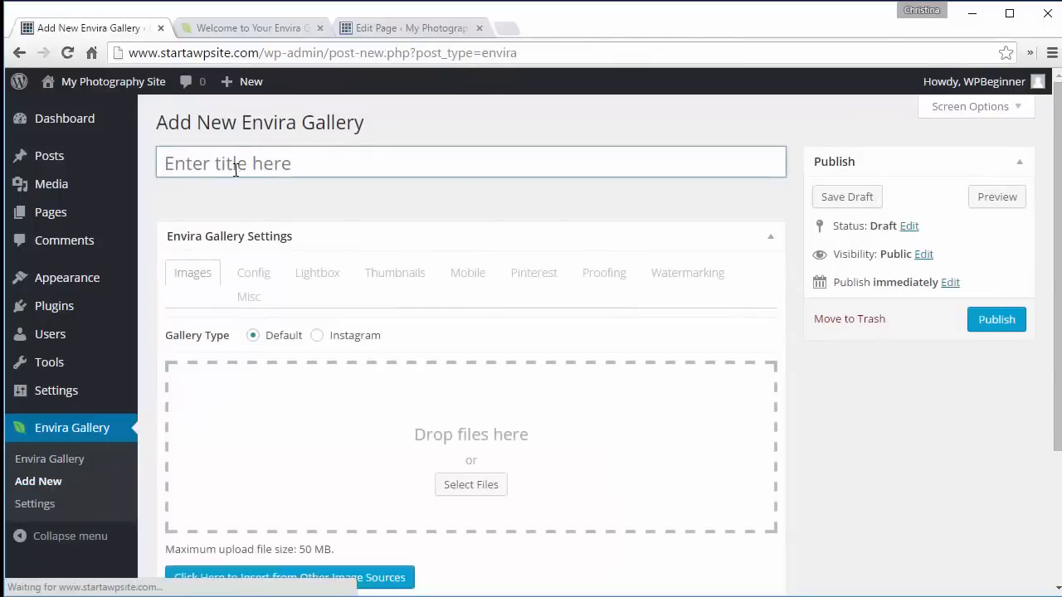
left_click(235, 163)
type("Nature")
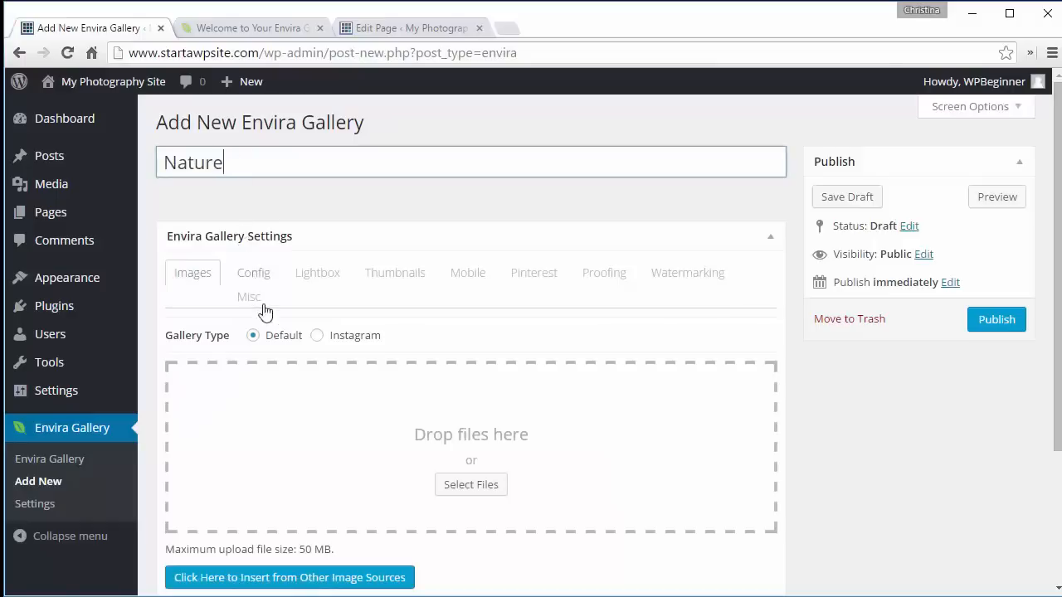
- Check the new gallery's Config and Lightbox settings inherited from the defaults
left_click(245, 278)
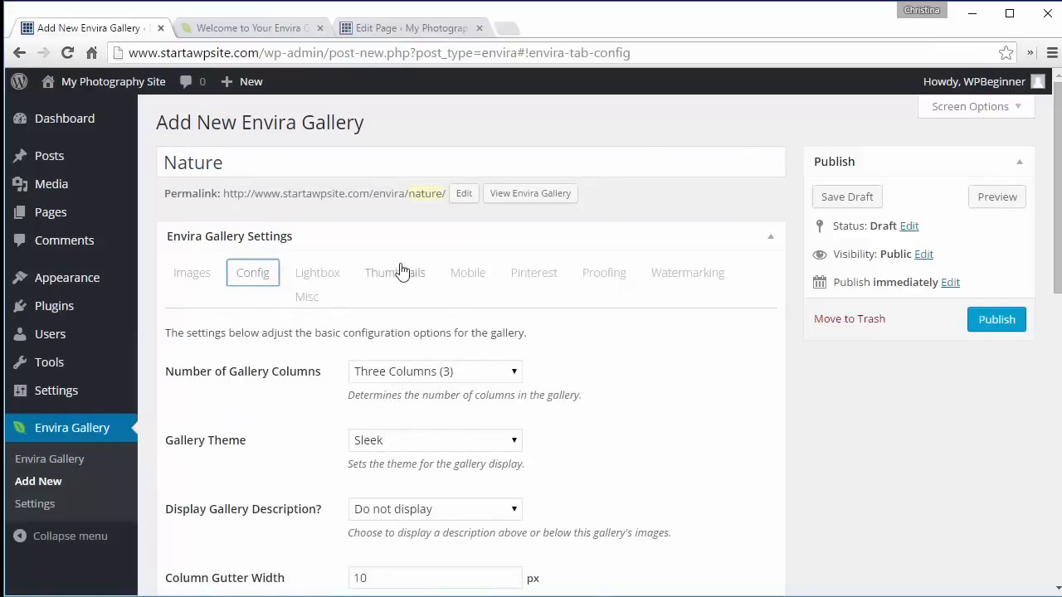
left_click(337, 279)
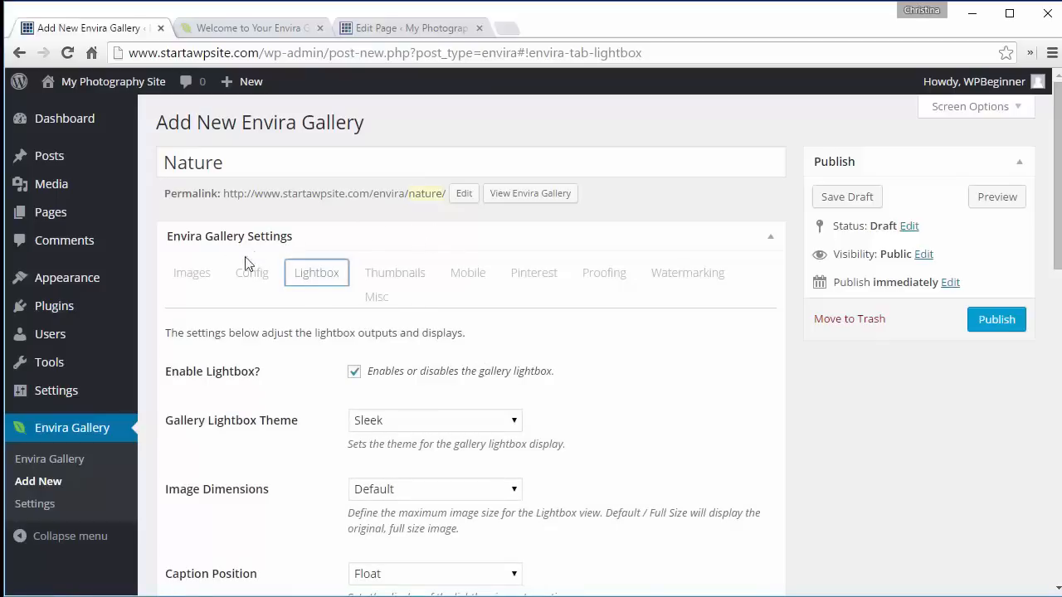
left_click(197, 273)
- Insert the skater, antler and pier images from the media library into the Nature gallery and publish it
left_click(332, 577)
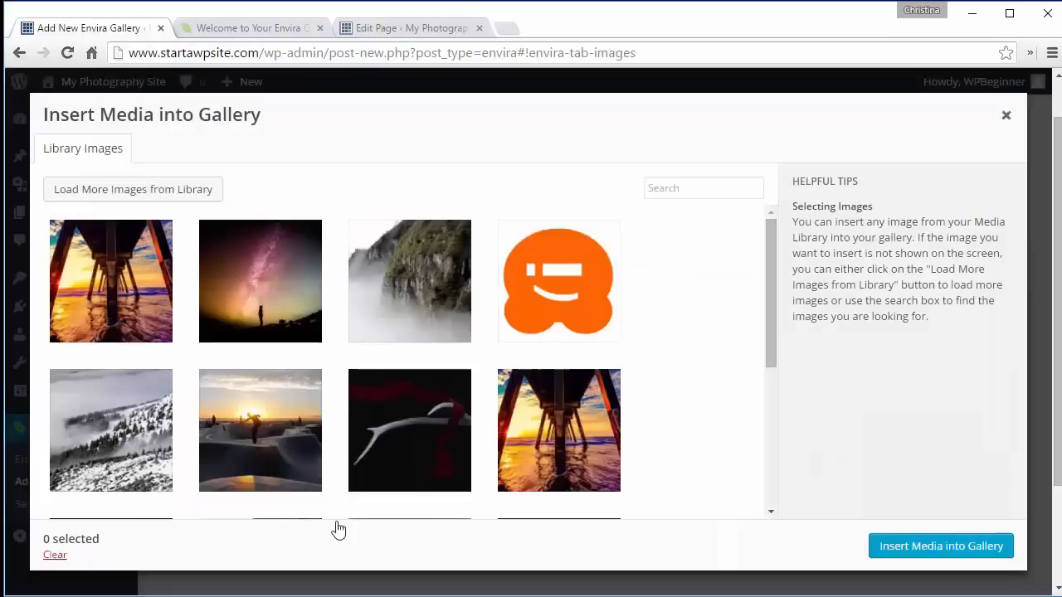
left_click(247, 448)
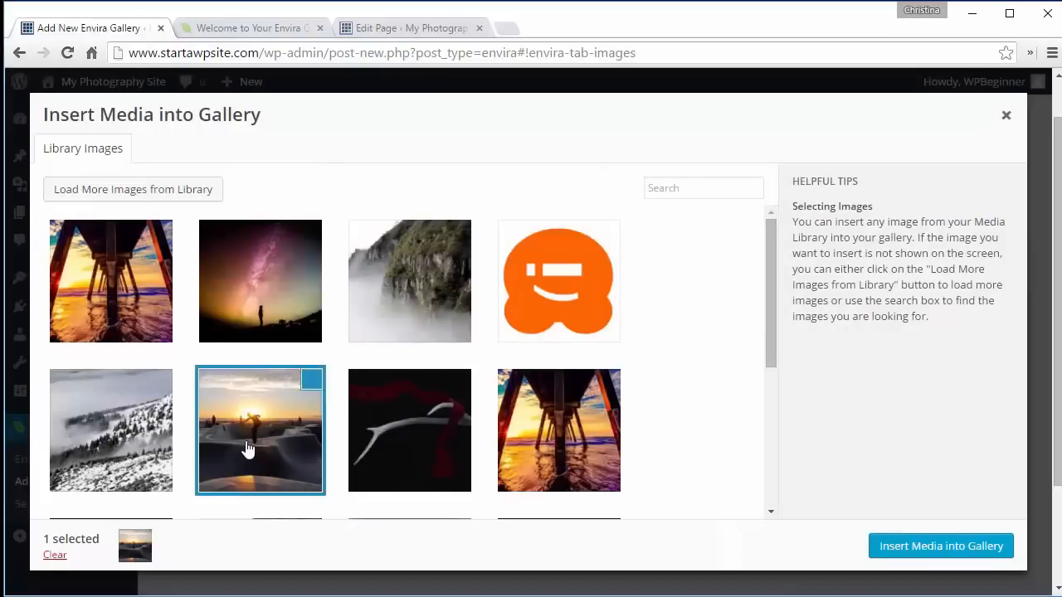
left_click(366, 453)
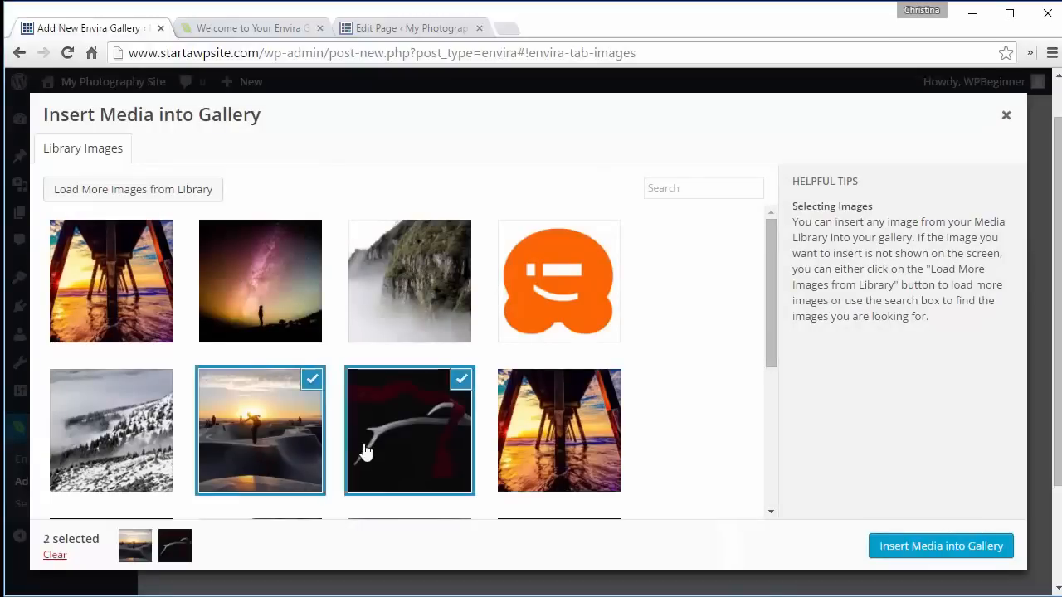
left_click(518, 444)
left_click(957, 549)
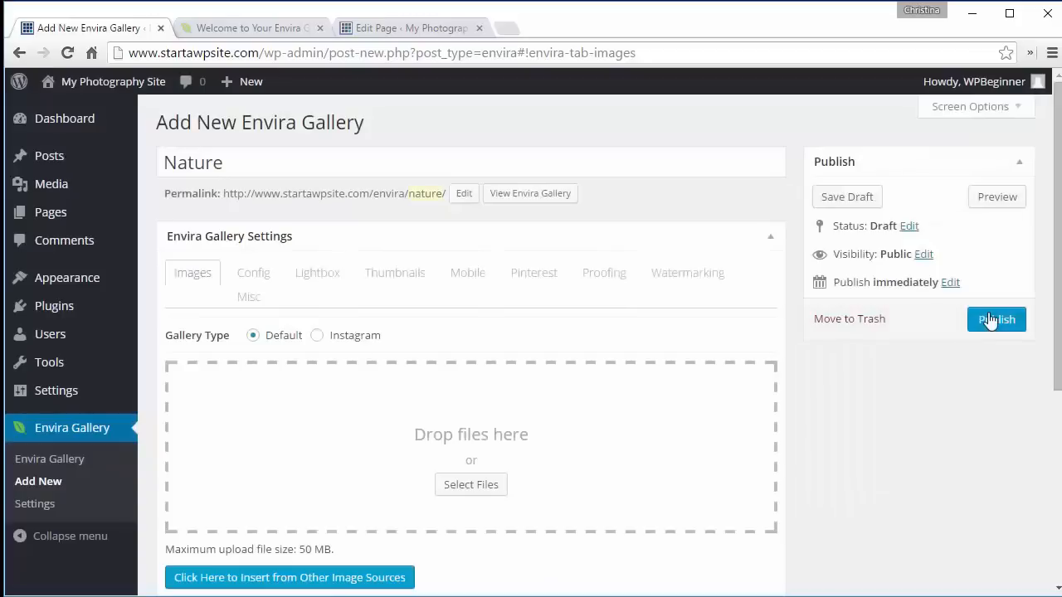
left_click(992, 320)
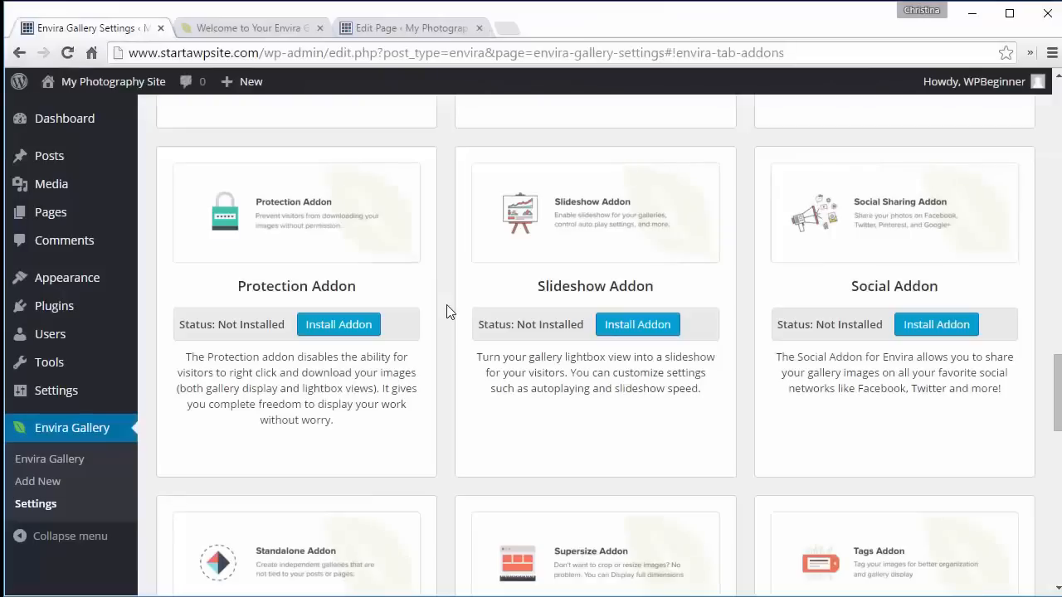
- Install and activate the Standalone Addon from the Envira Gallery addons
scroll(446, 307, "down", 5)
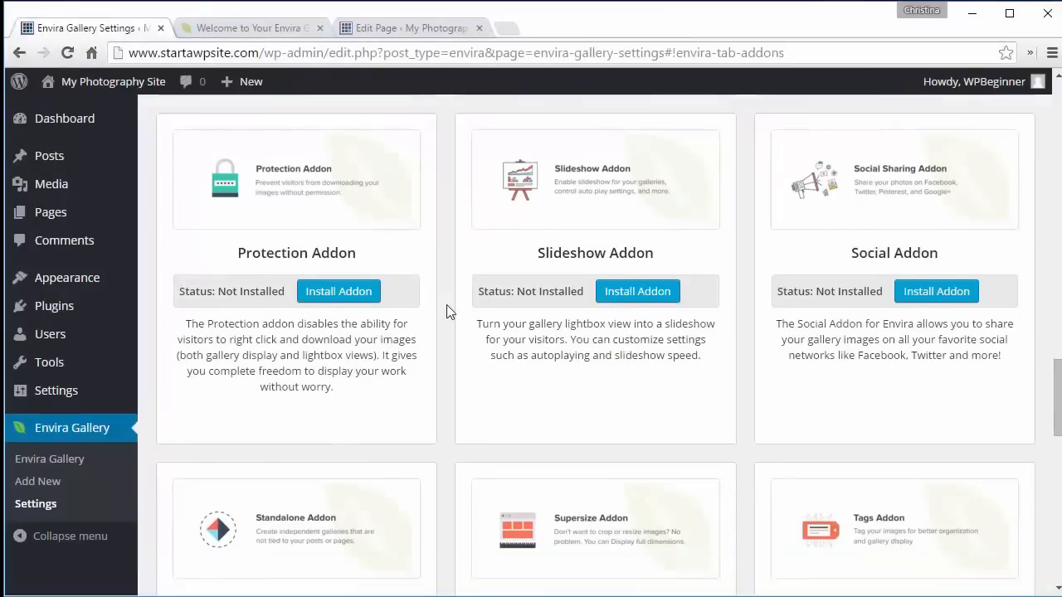
scroll(446, 311, "down", 1)
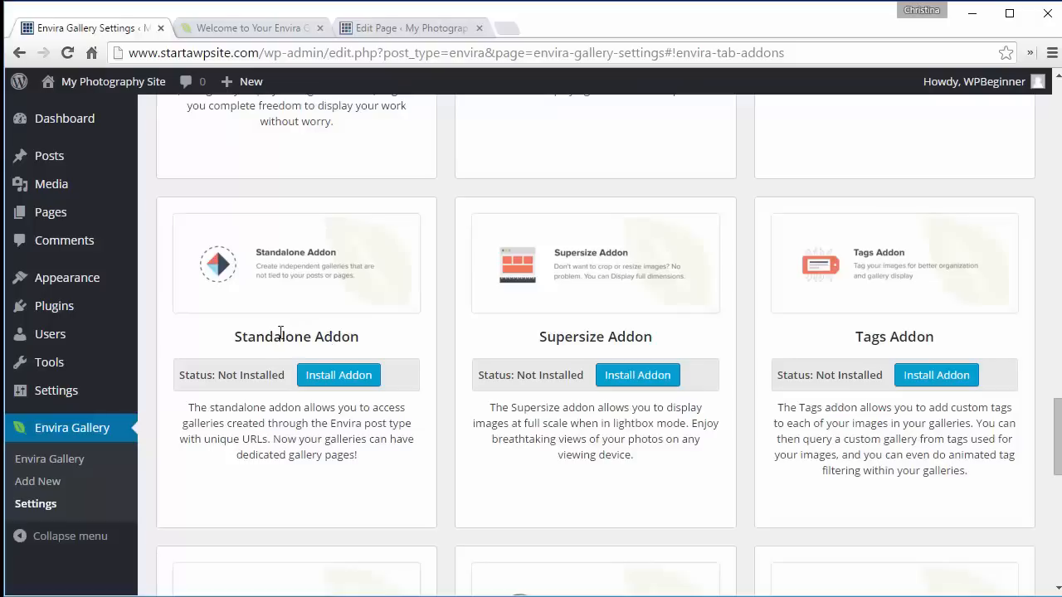
left_click(344, 375)
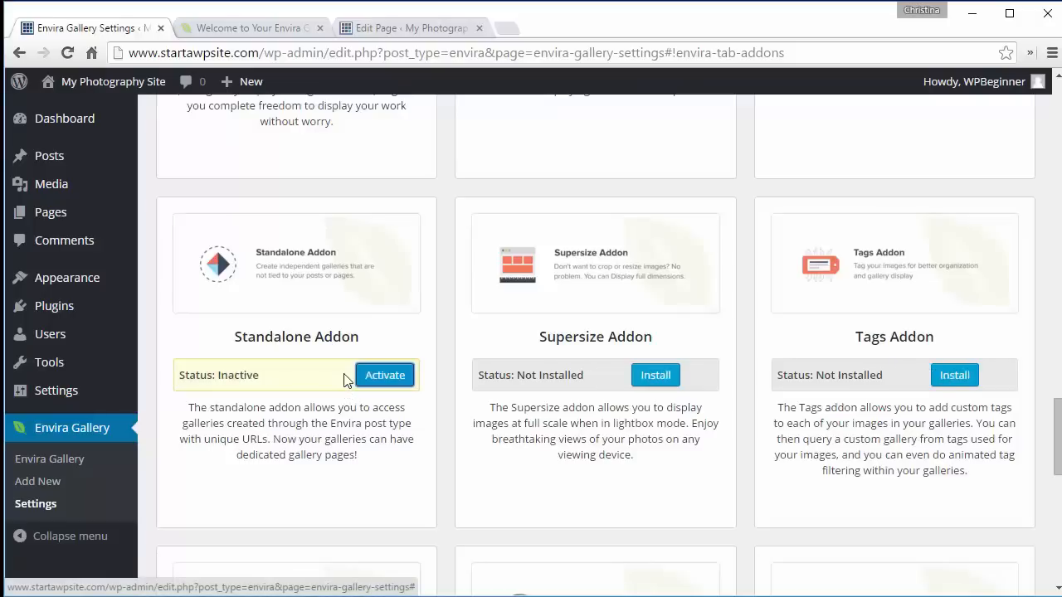
left_click(373, 381)
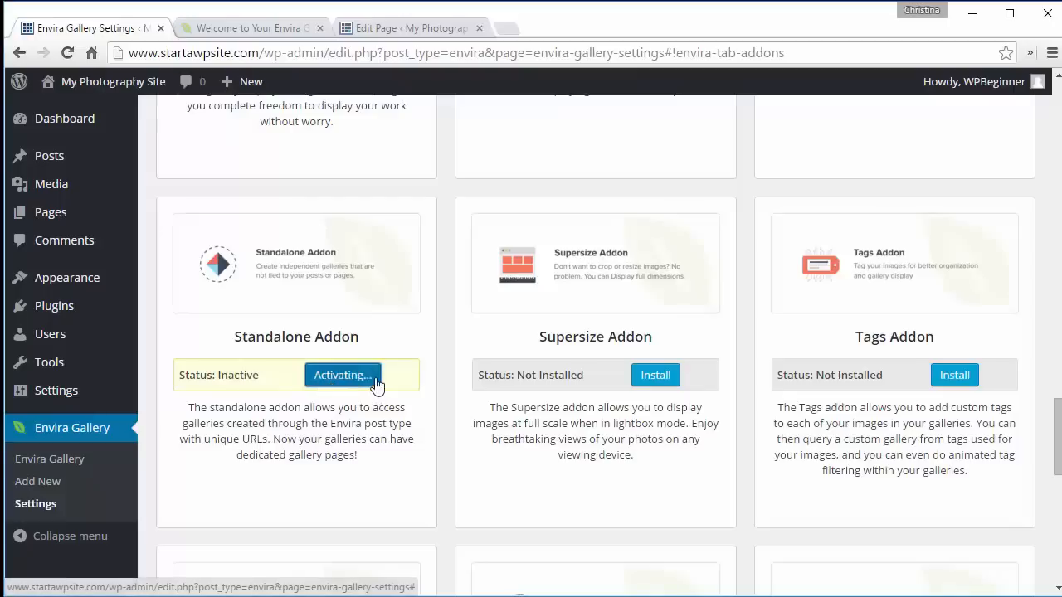
- Open the Photos gallery on the site and view an image in its lightbox
left_click(47, 467)
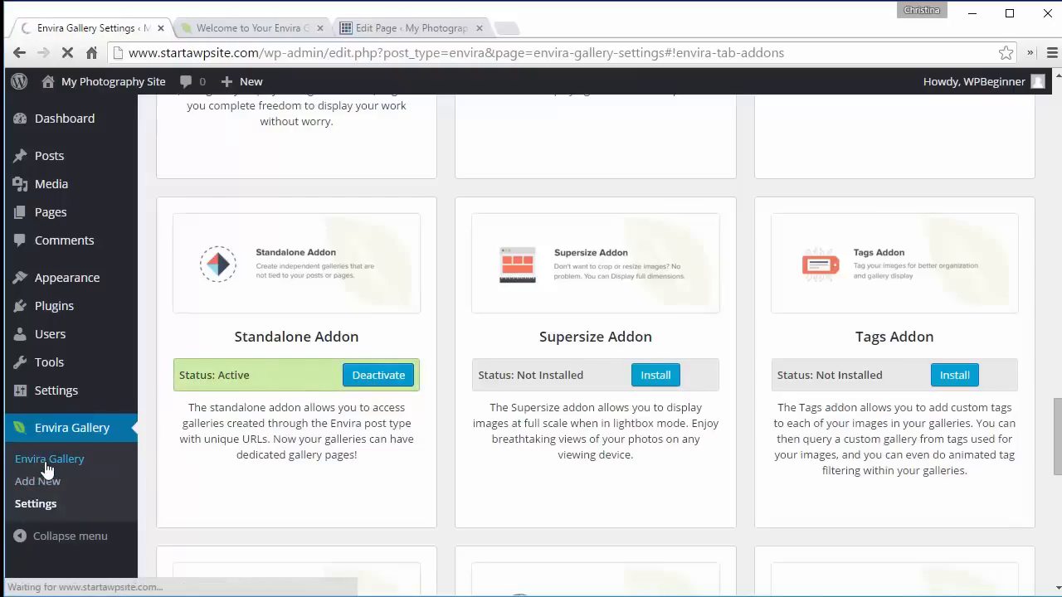
scroll(214, 477, "down", 3)
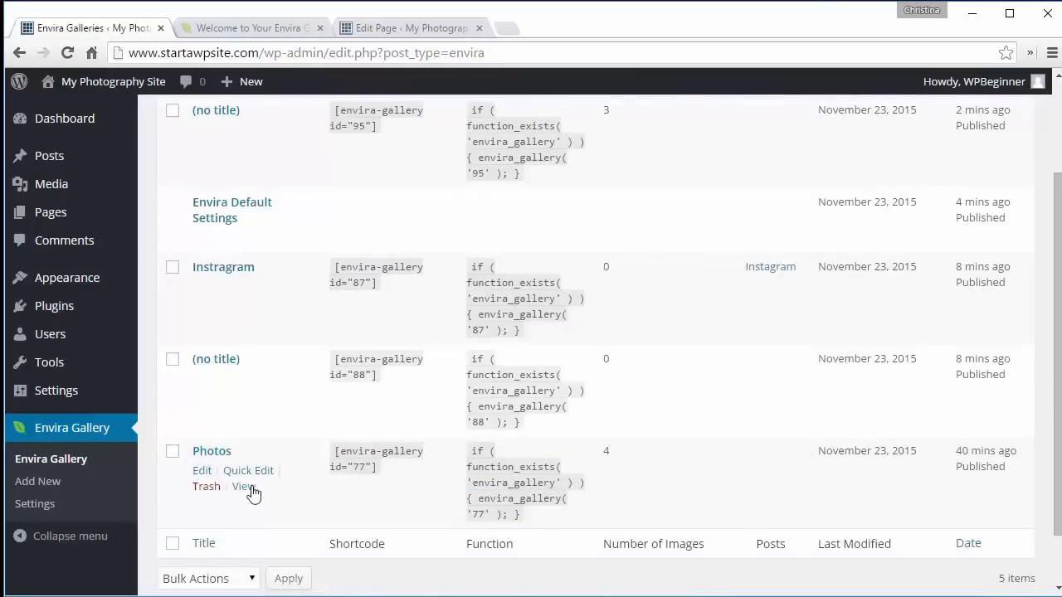
left_click(250, 488)
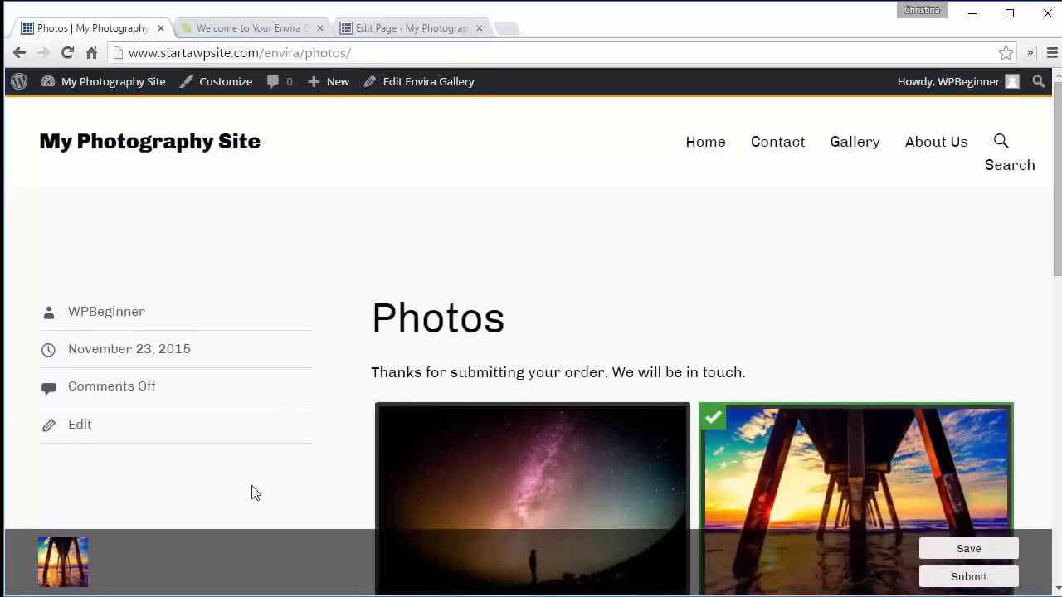
scroll(254, 493, "down", 2)
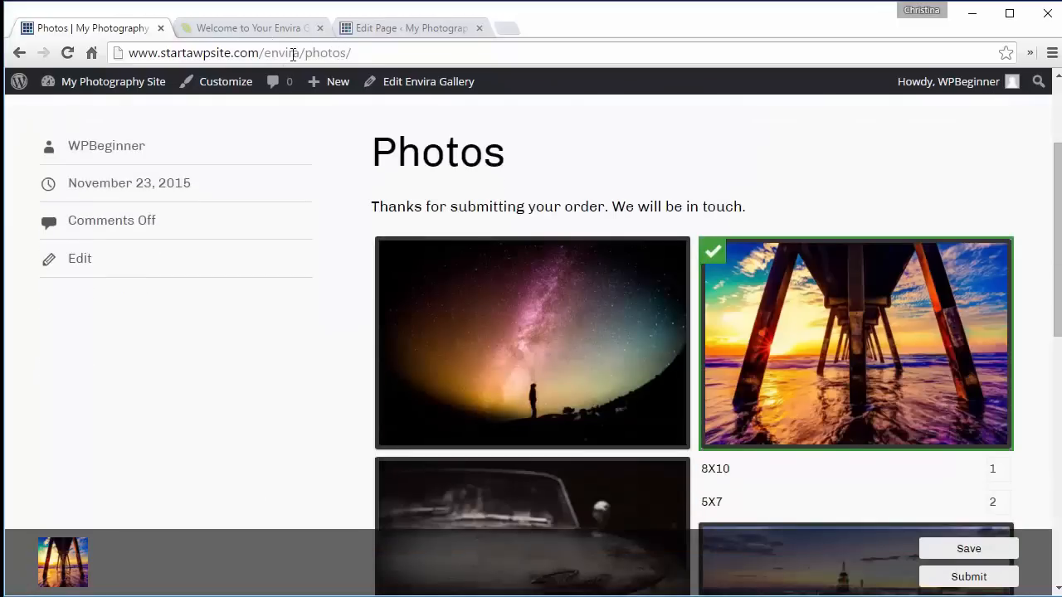
left_click(519, 374)
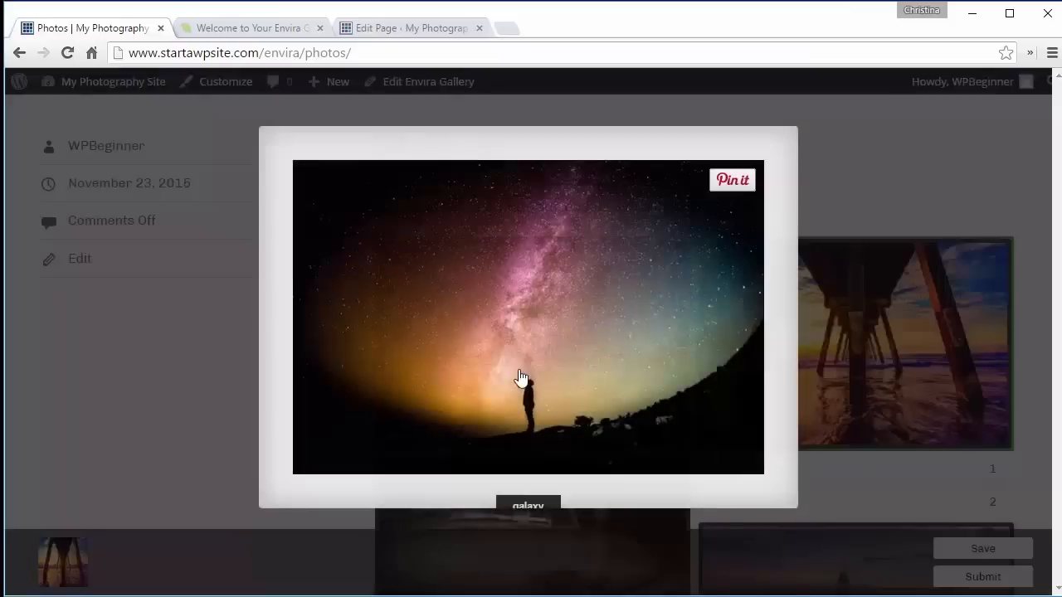
left_click(797, 126)
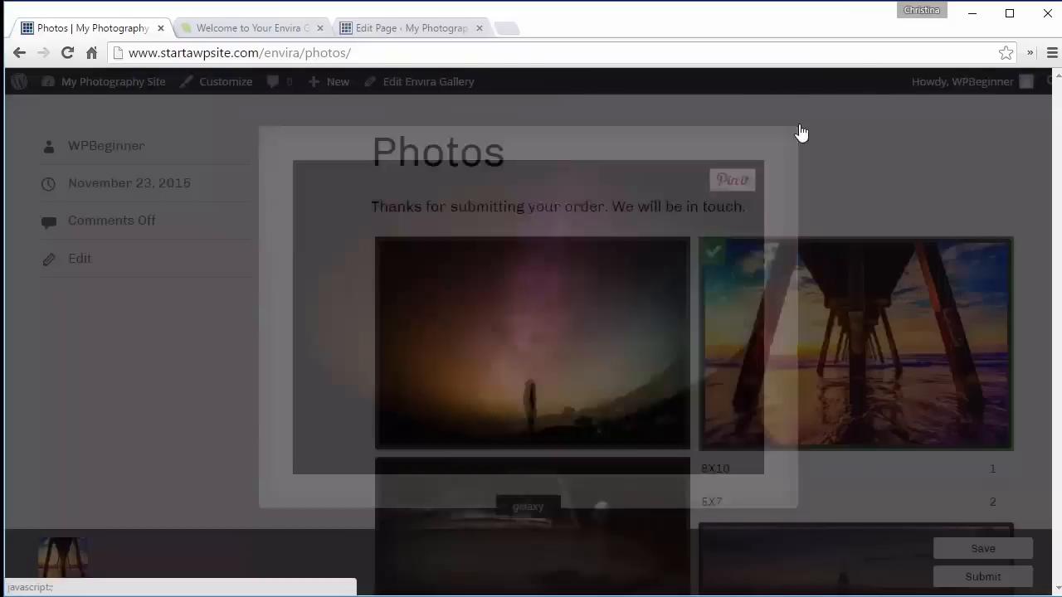
left_click(18, 53)
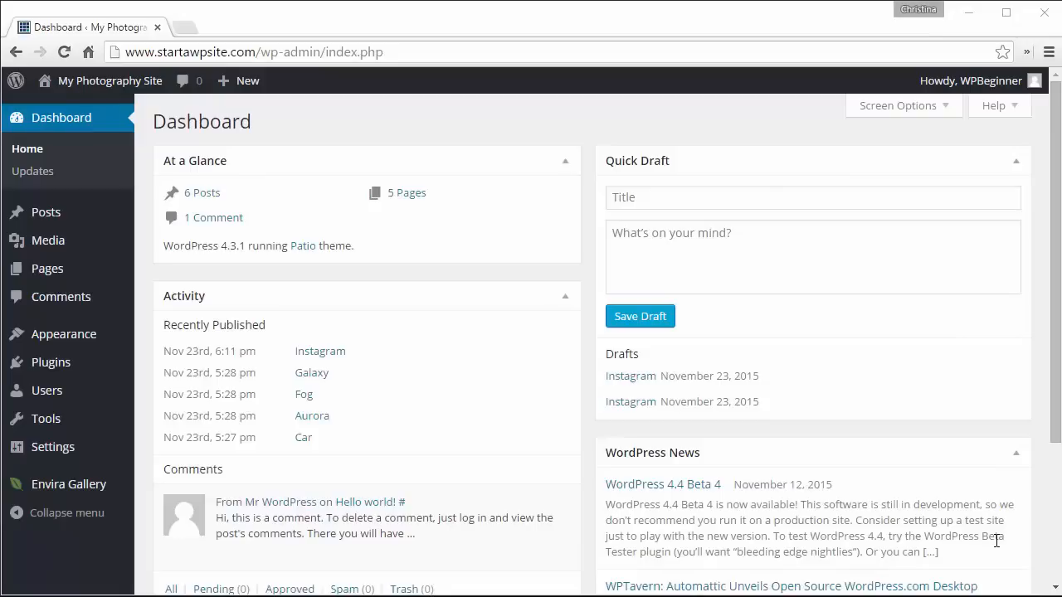
- Search for, install and activate the Yoast SEO plugin, dismissing its introduction tour
mouse_move(66, 360)
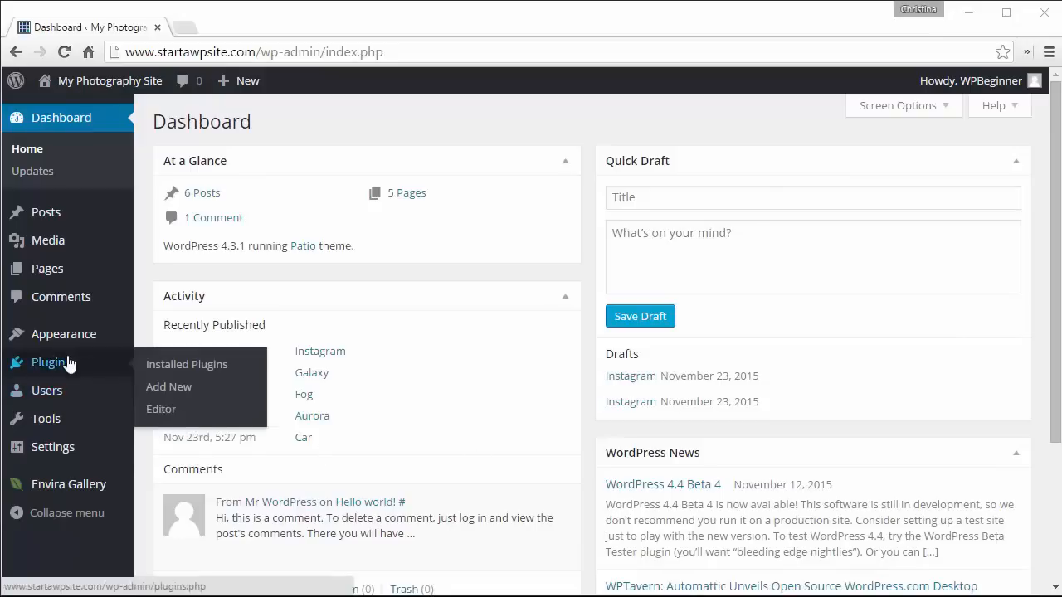
left_click(169, 390)
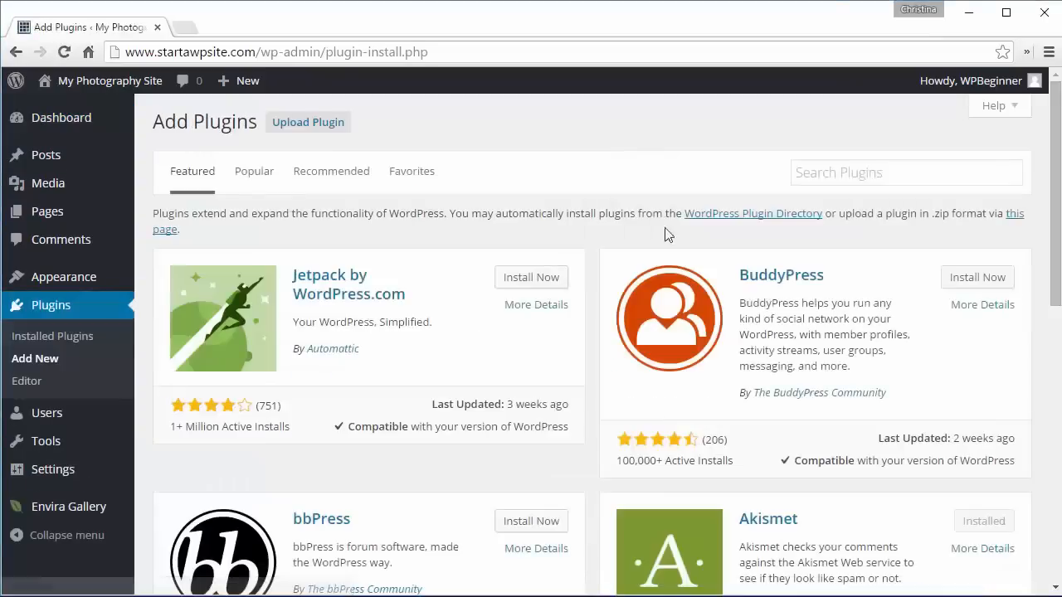
left_click(813, 172)
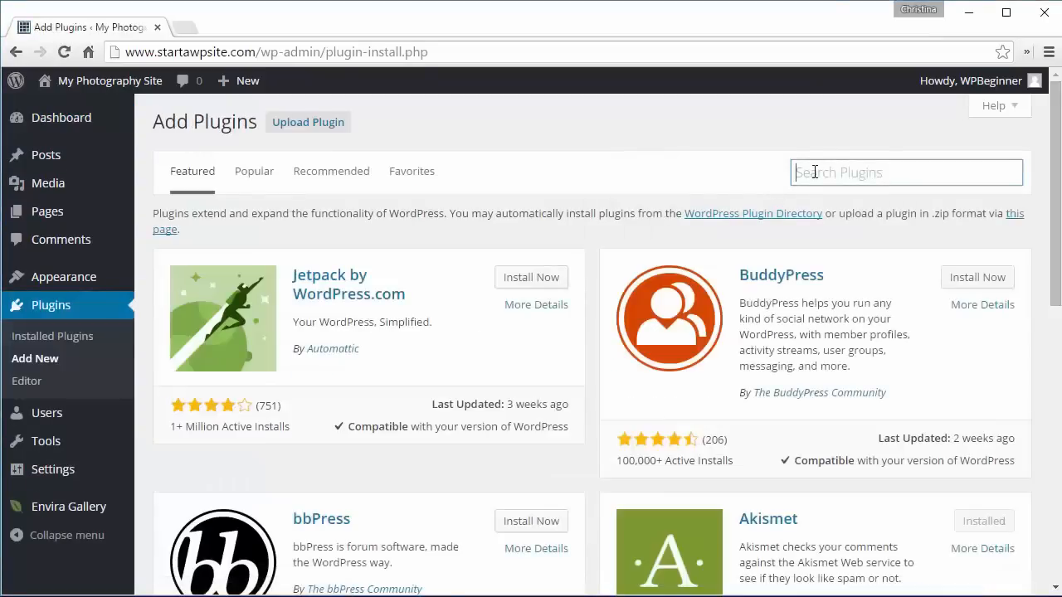
type("yoast seo")
key("Return")
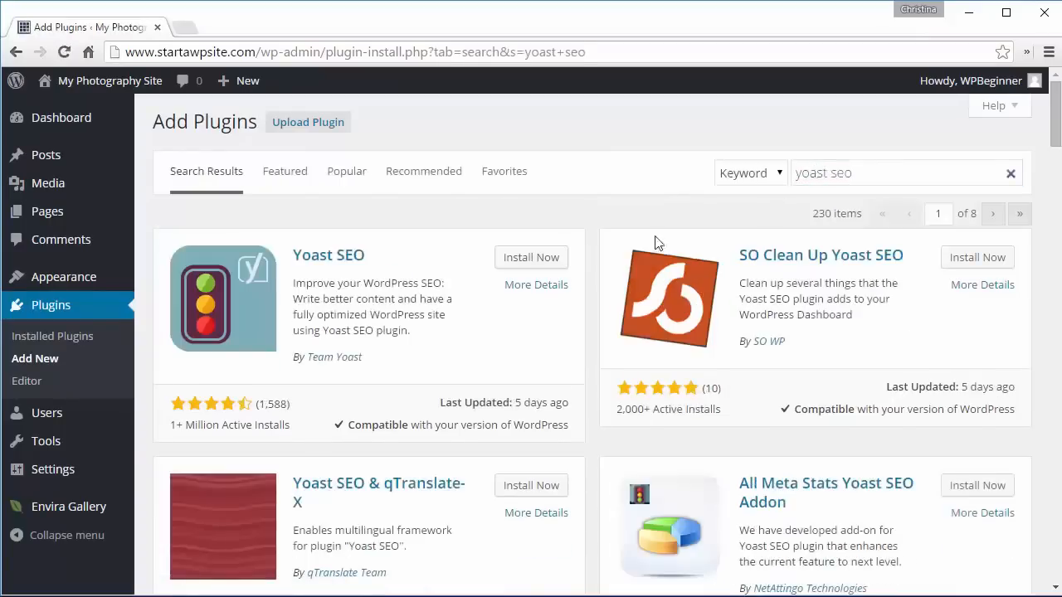
left_click(508, 262)
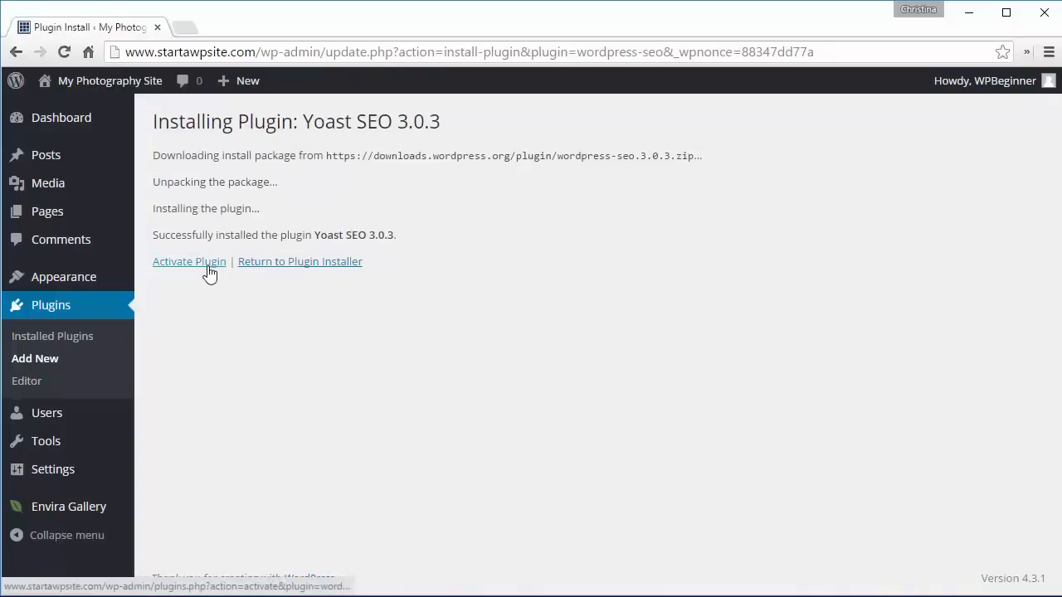
left_click(208, 265)
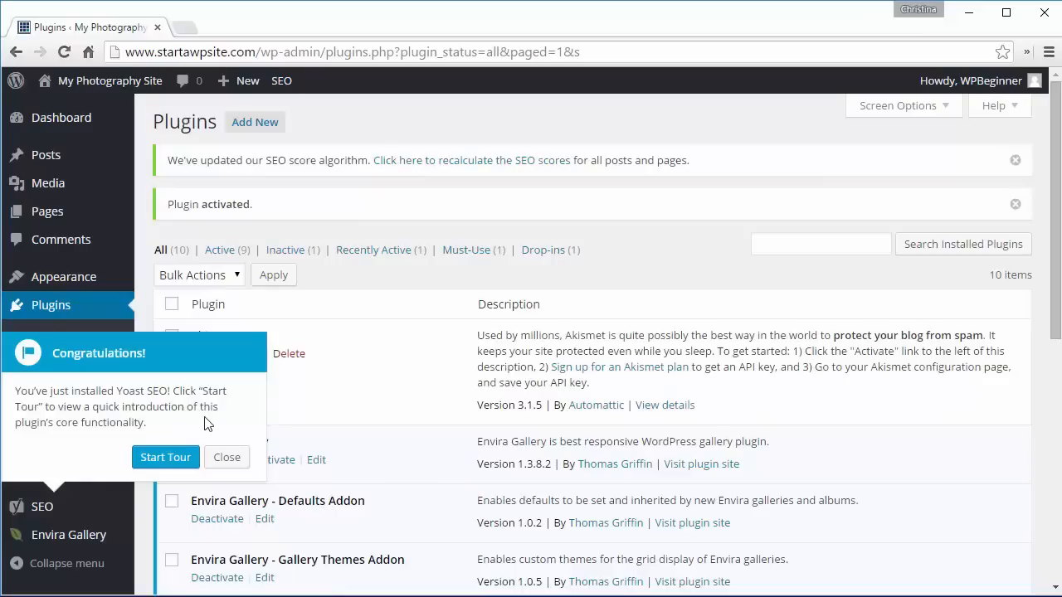
left_click(228, 458)
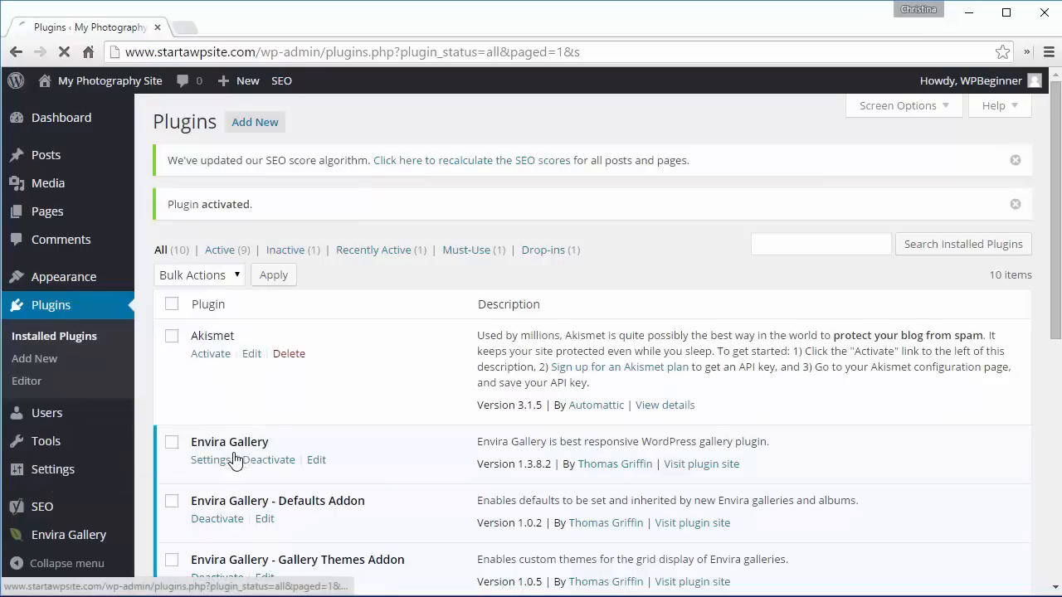
- Set the Yoast SEO website name to My Photography Site in the general settings' Your Info section
left_click(42, 510)
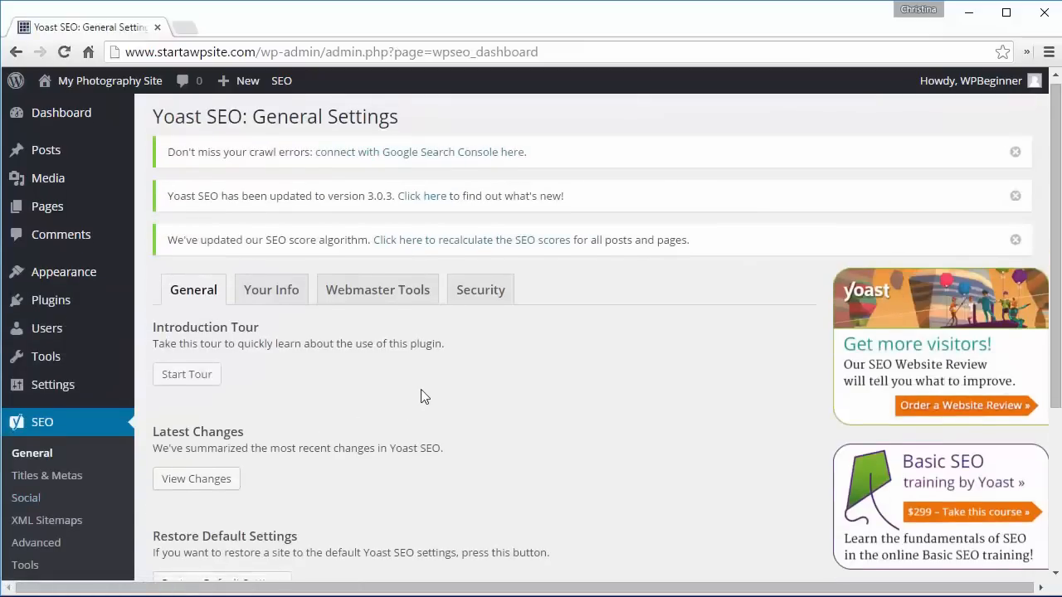
scroll(420, 390, "down", 2)
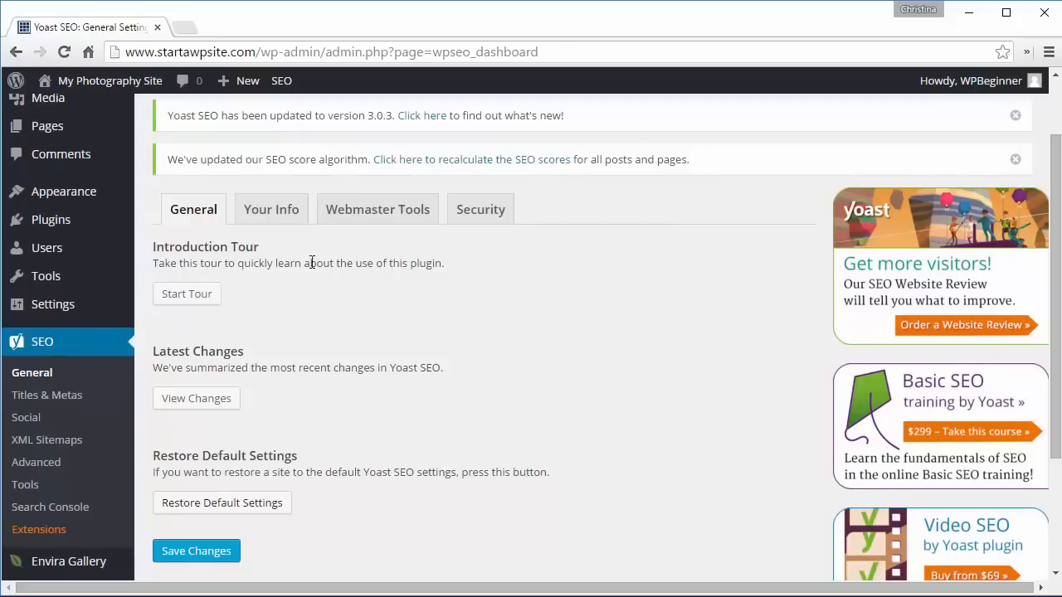
left_click(267, 214)
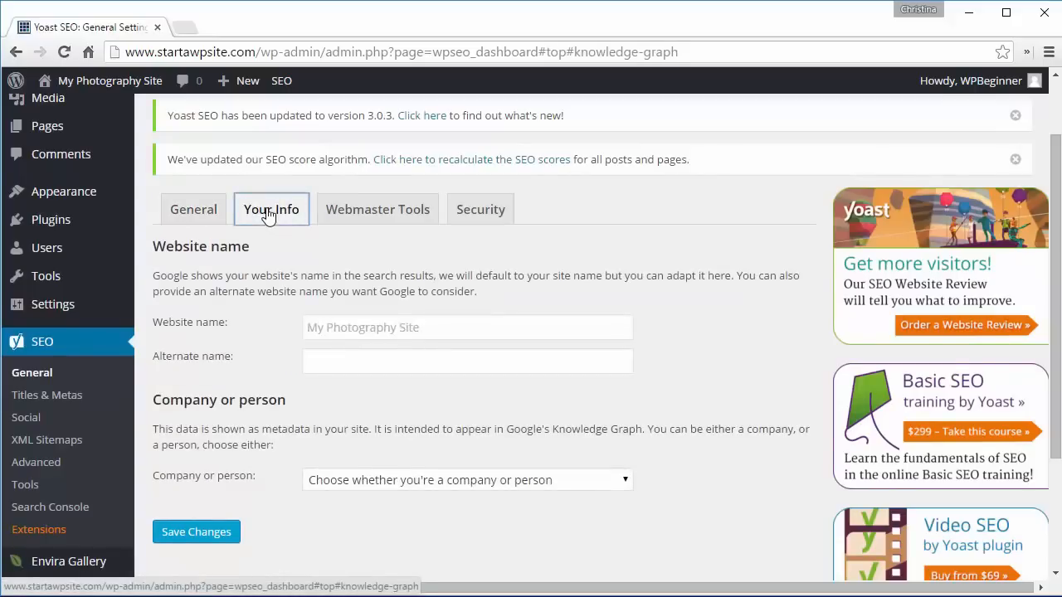
left_click(347, 336)
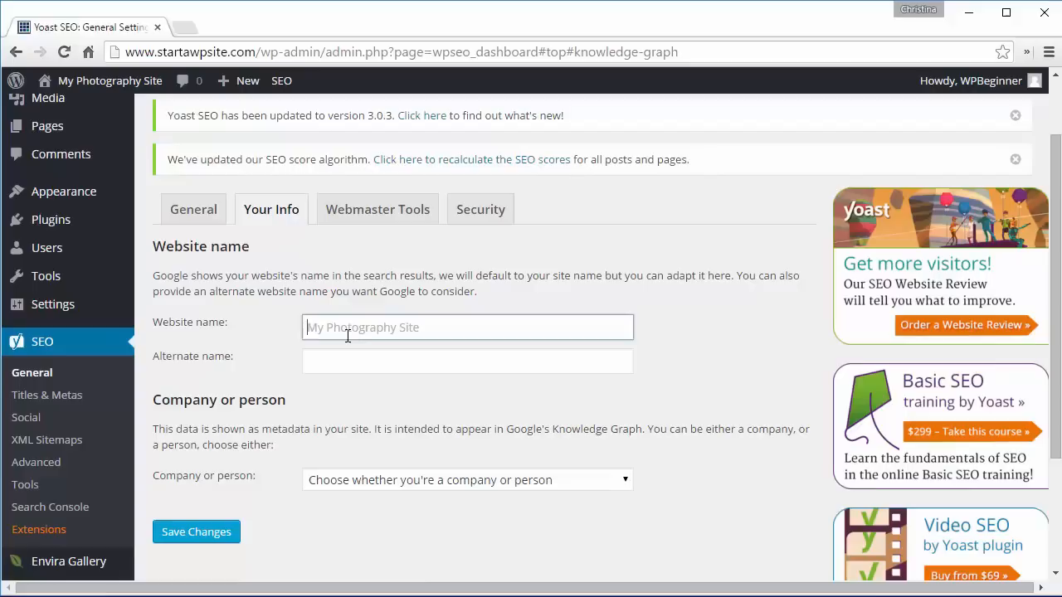
type("My Photography Site")
left_click(375, 493)
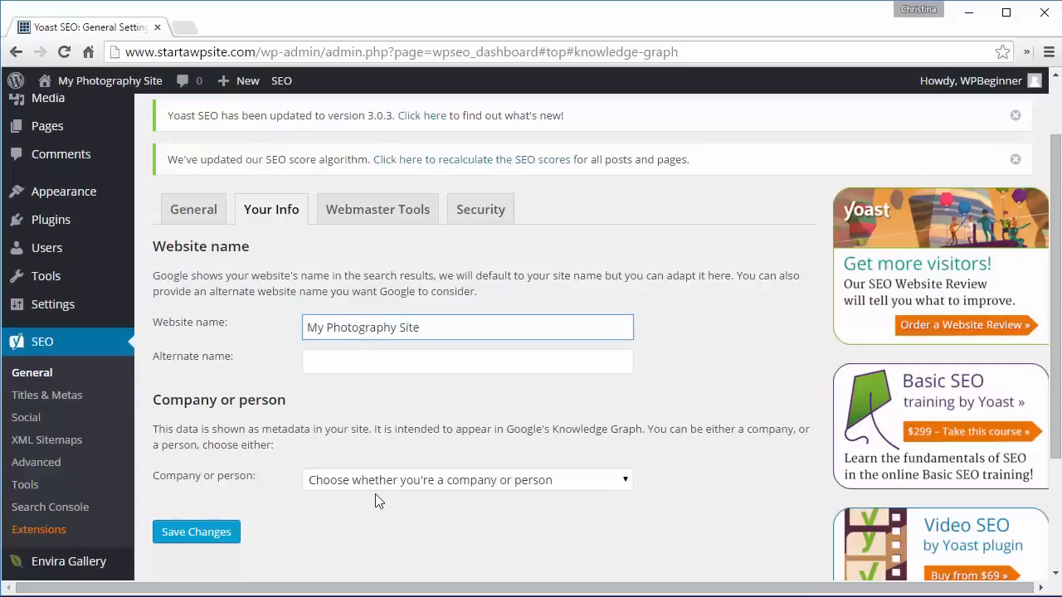
- Set the Yoast SEO Company or person option to Company
left_click(362, 483)
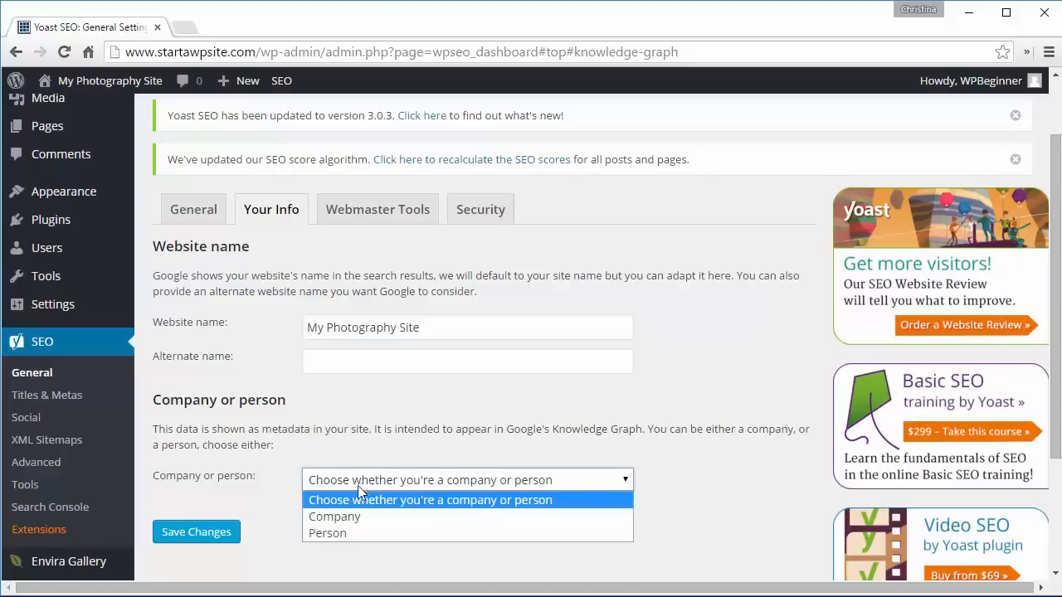
left_click(350, 518)
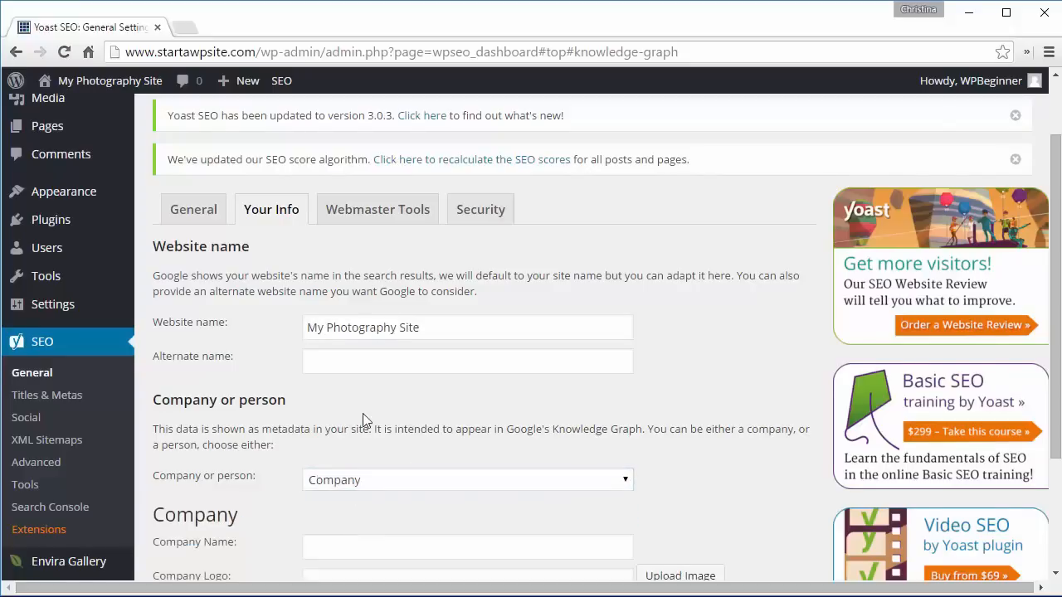
scroll(363, 413, "down", 2)
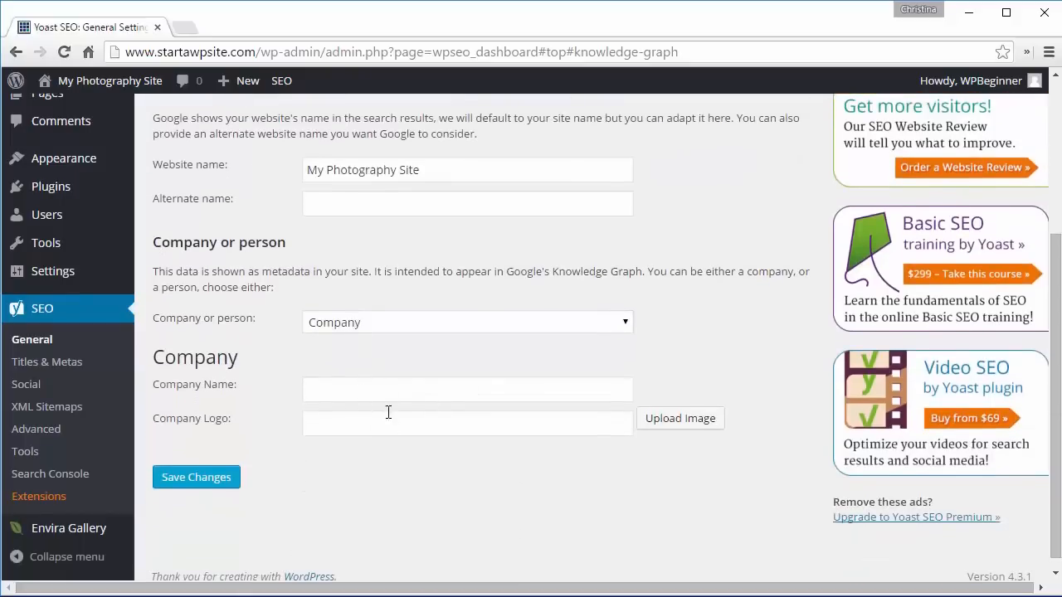
- Save the Yoast SEO general settings after checking the Webmaster Tools and Security tabs
scroll(417, 335, "up", 2)
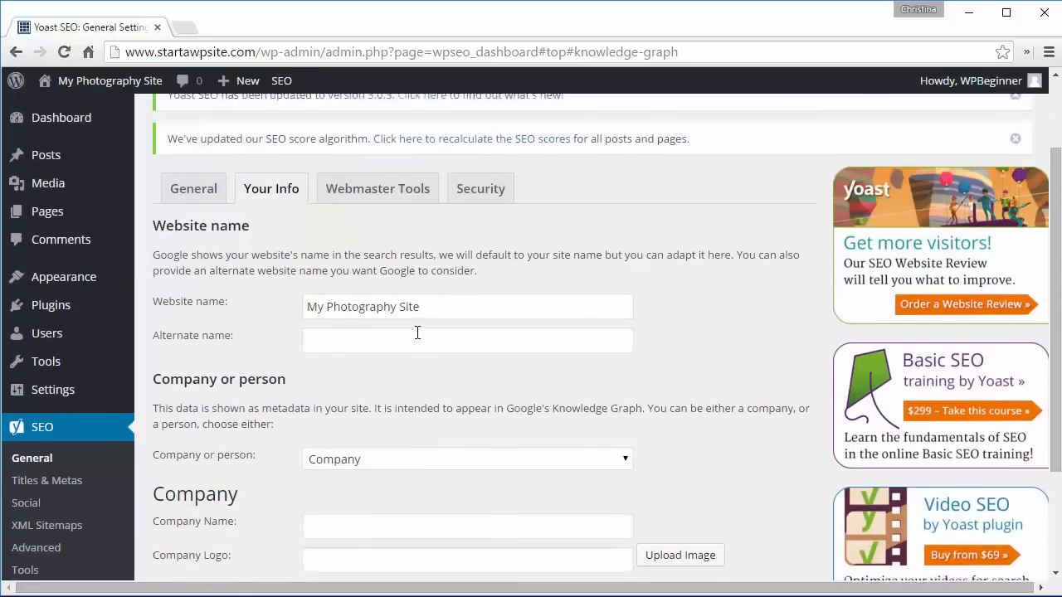
left_click(381, 207)
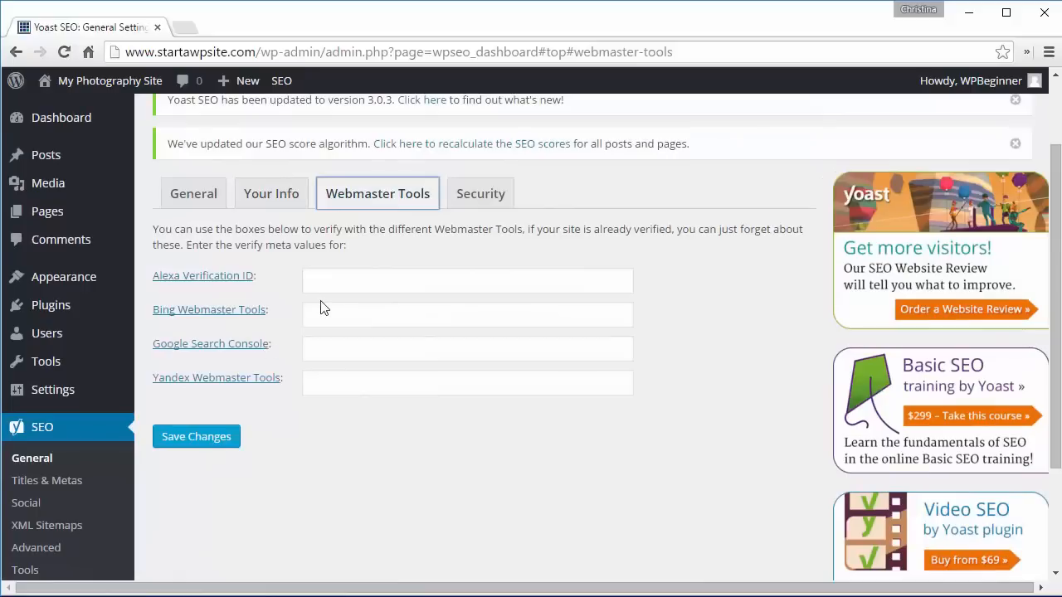
left_click(467, 199)
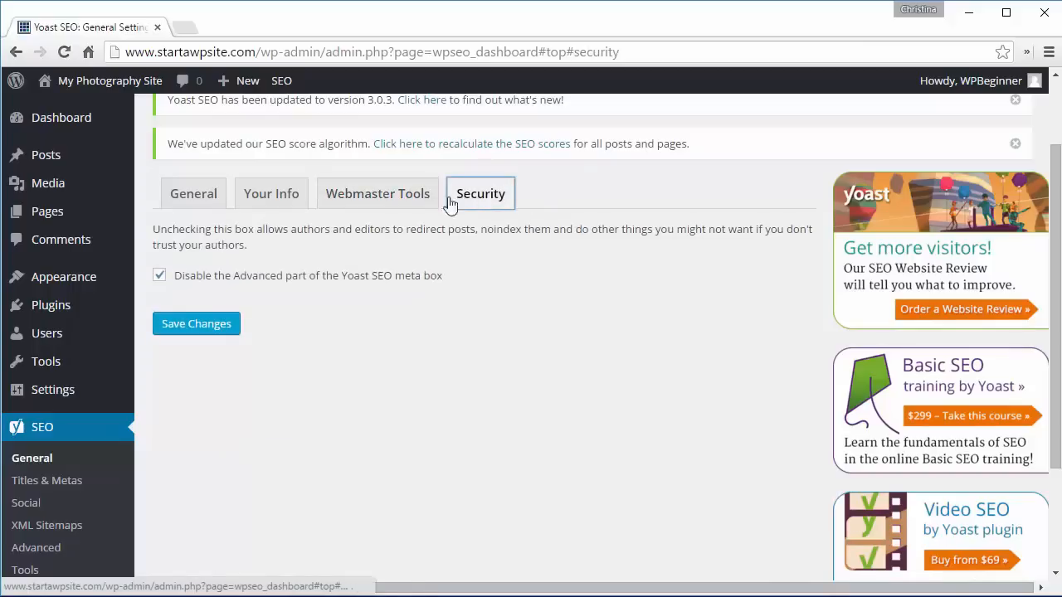
left_click(272, 199)
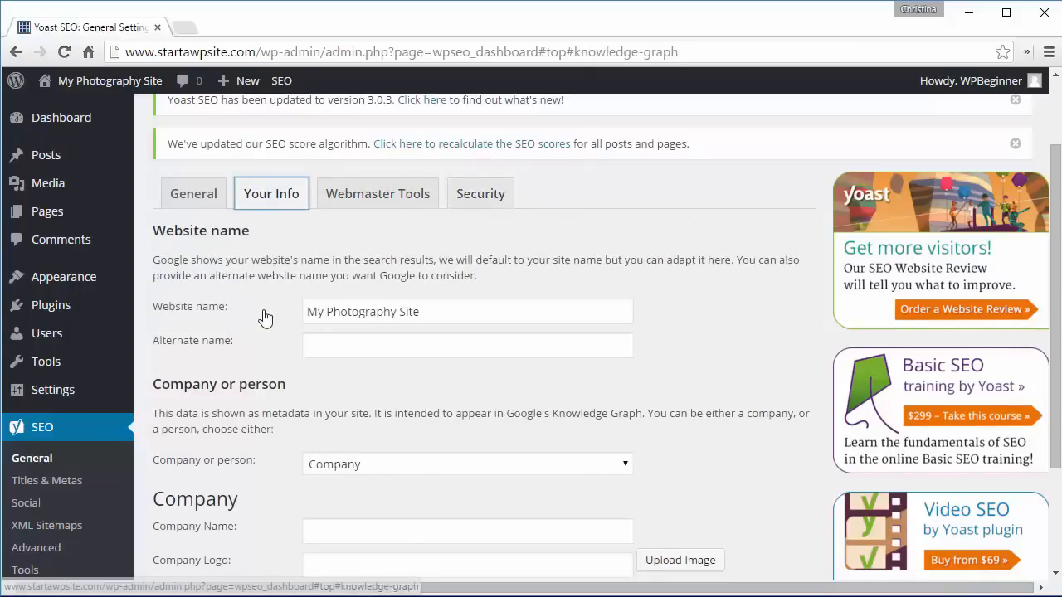
scroll(265, 316, "down", 1)
scroll(266, 316, "down", 2)
left_click(203, 469)
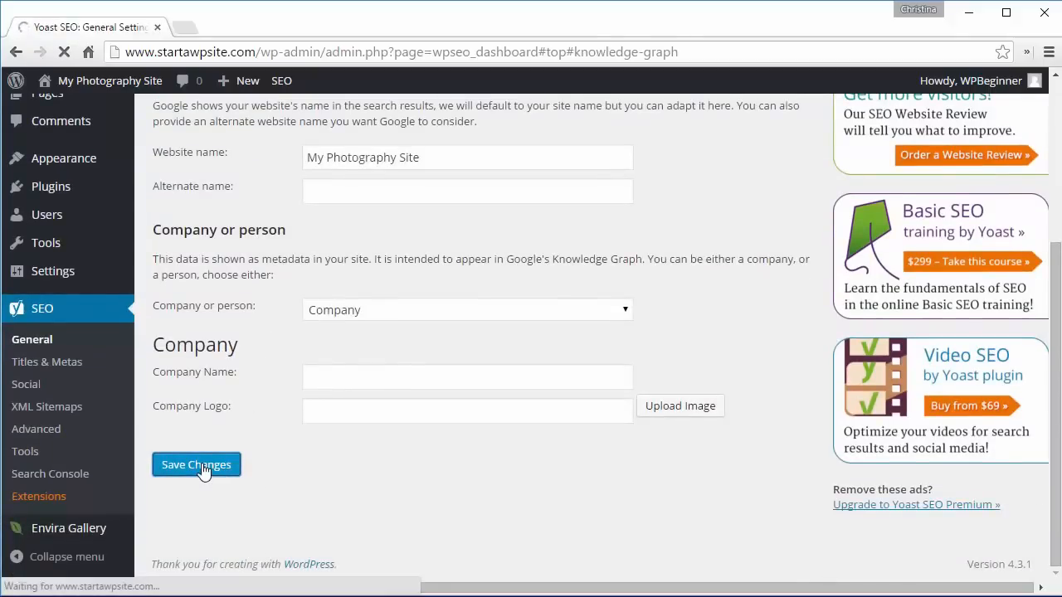
- Examine the Titles & Metas general and homepage title settings
left_click(47, 361)
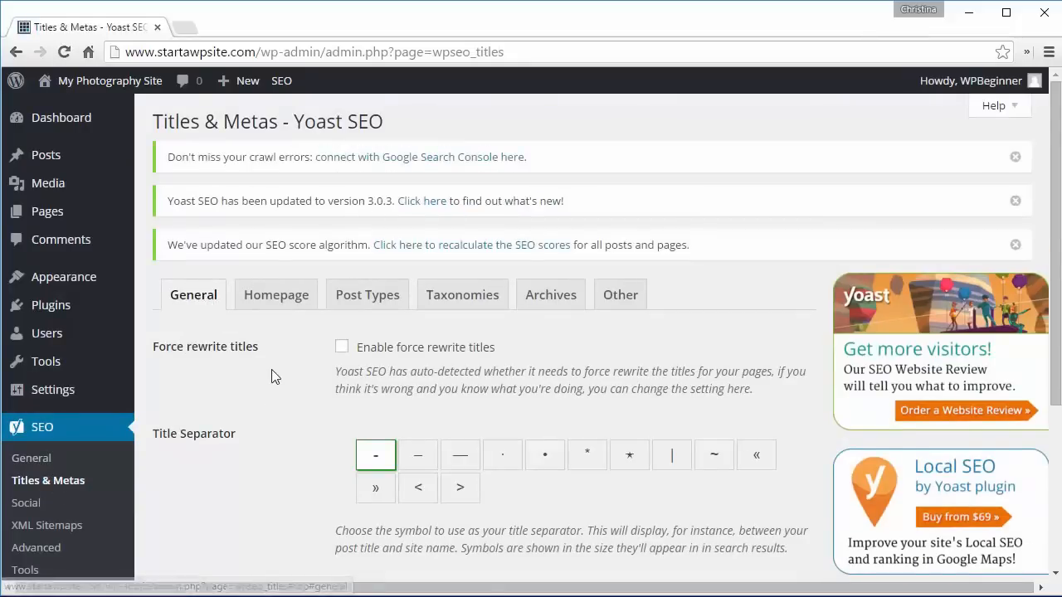
scroll(280, 455, "down", 1)
scroll(279, 457, "down", 1)
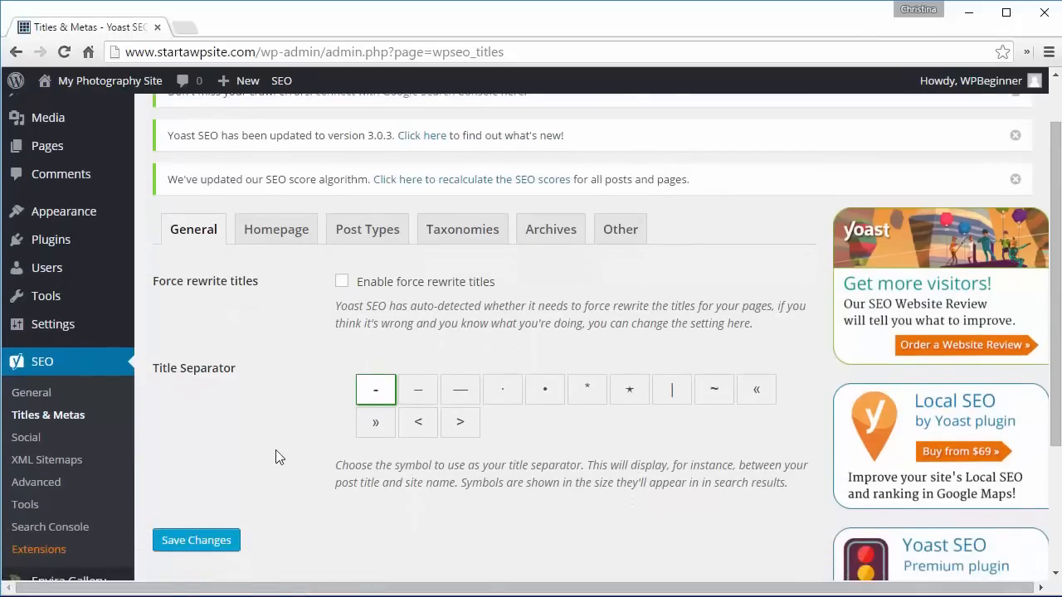
left_click(279, 234)
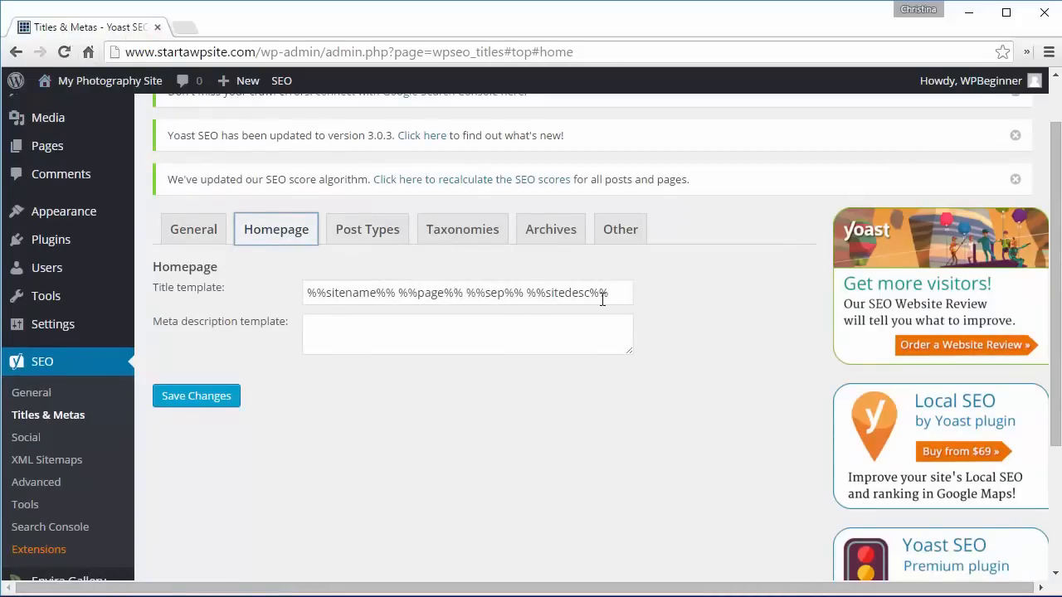
left_click(44, 446)
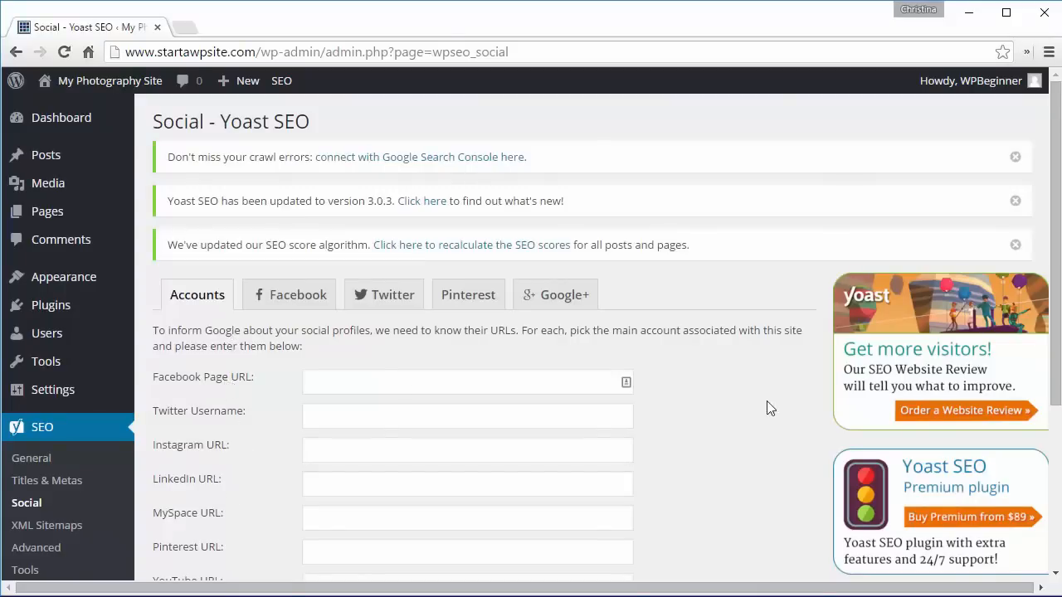
- Examine the Social settings' Accounts, Facebook, Twitter and Pinterest tabs
scroll(767, 407, "down", 1)
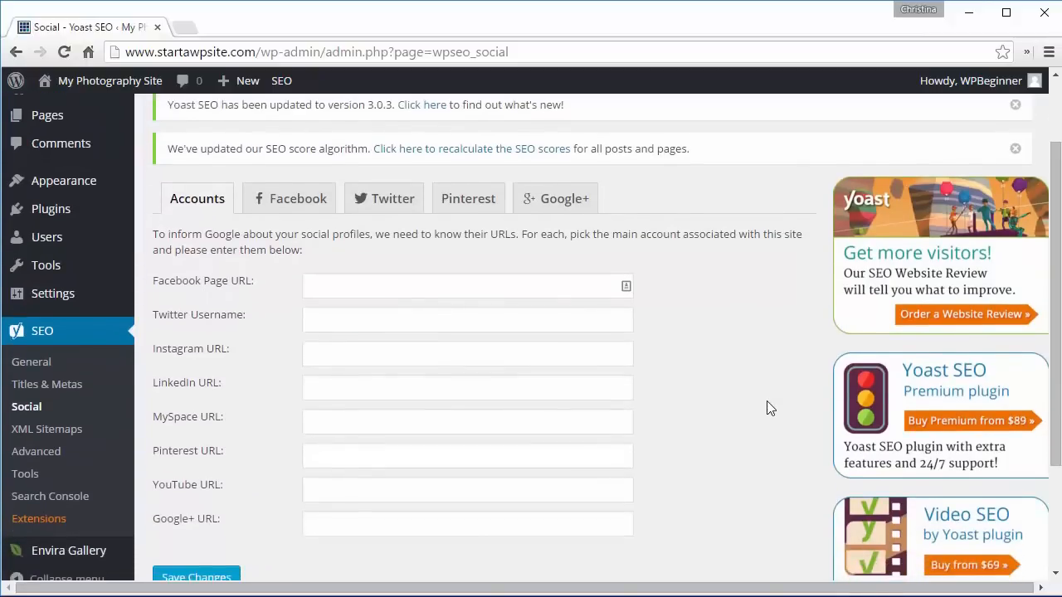
left_click(284, 203)
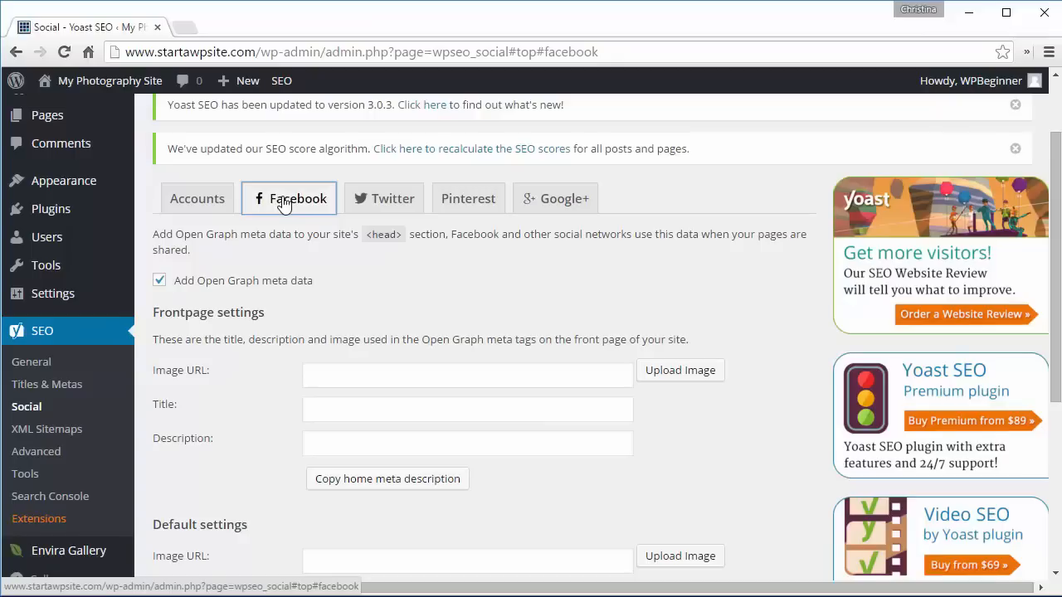
left_click(374, 212)
left_click(463, 215)
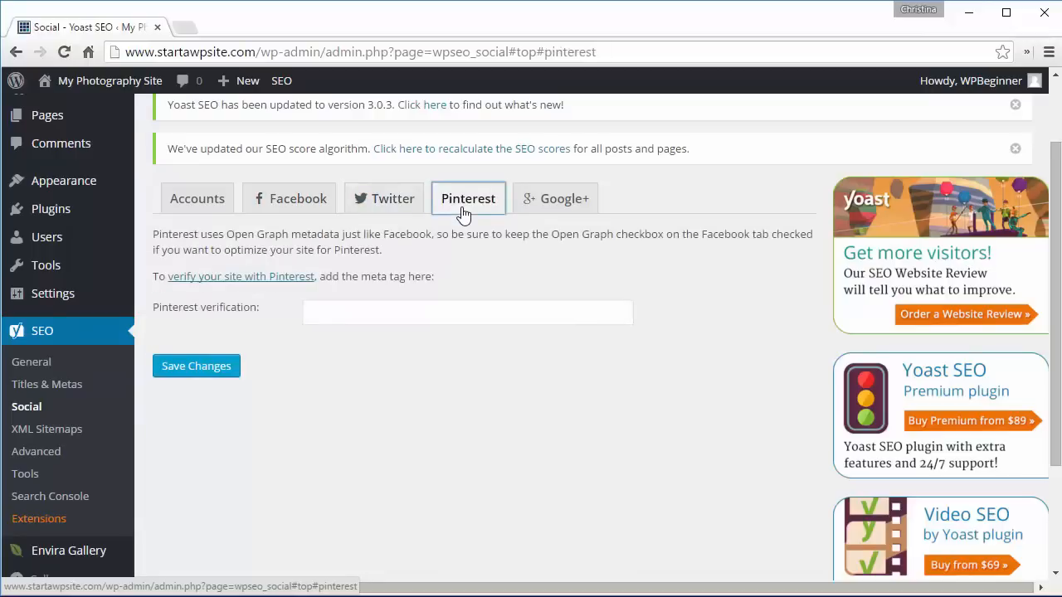
left_click(285, 210)
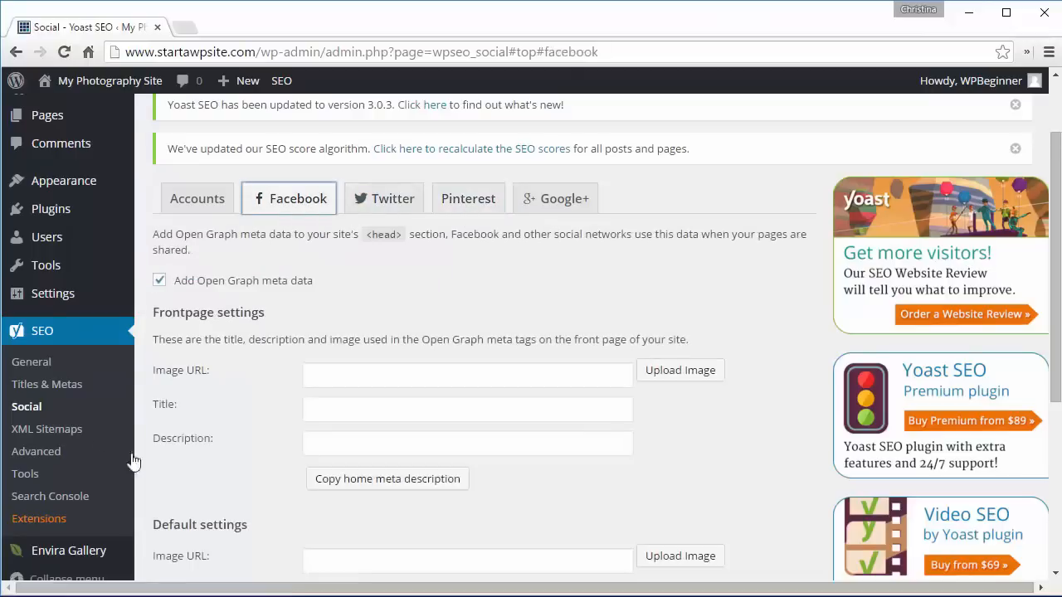
- Examine the XML Sitemaps tabs and the Advanced settings page
left_click(66, 432)
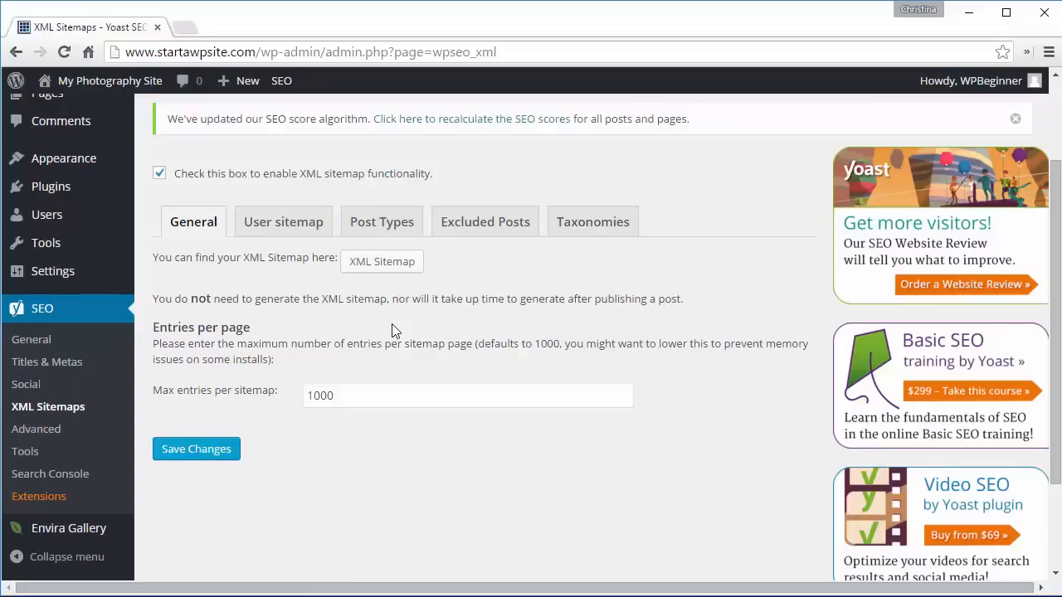
left_click(274, 225)
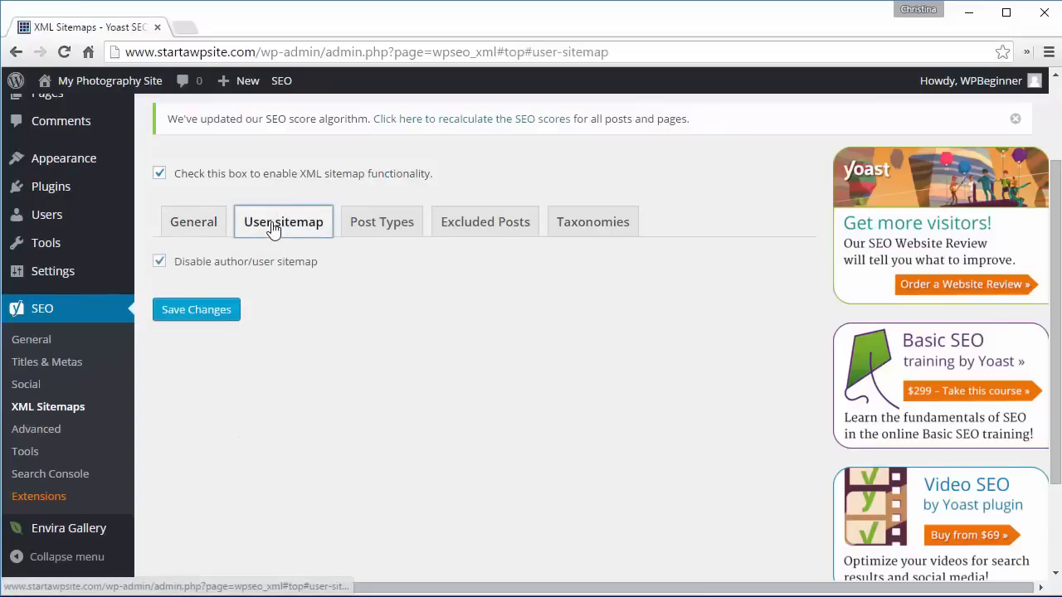
left_click(392, 235)
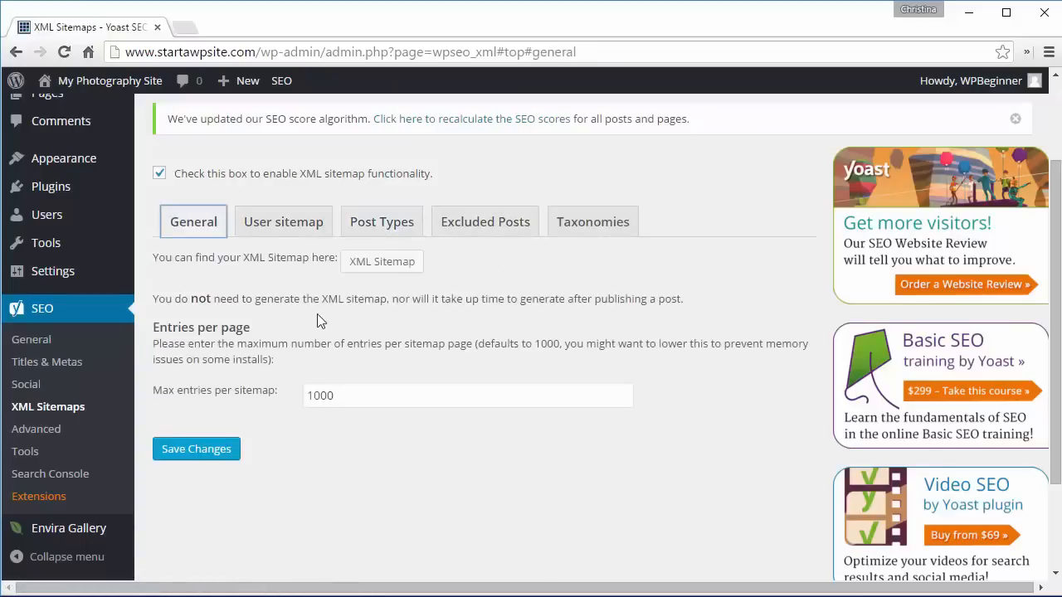
left_click(35, 428)
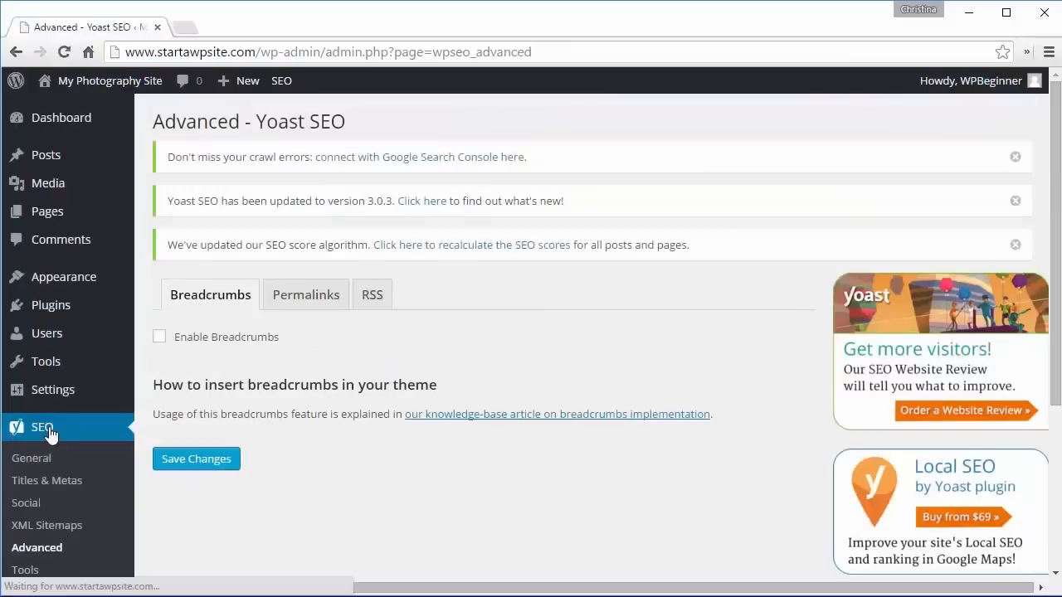
- Create a new post titled Photography Tips
mouse_move(24, 161)
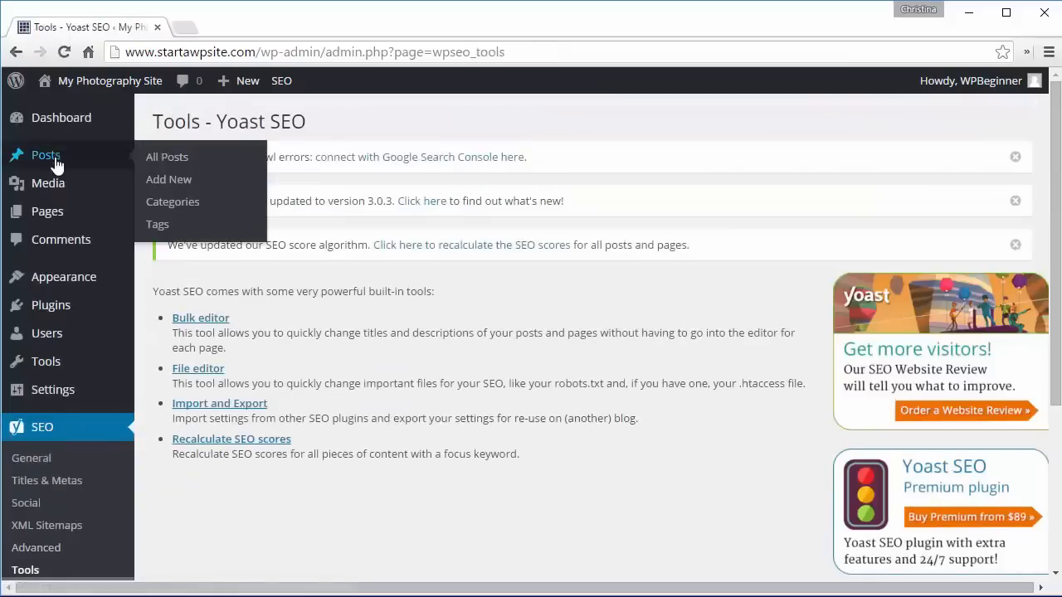
left_click(187, 181)
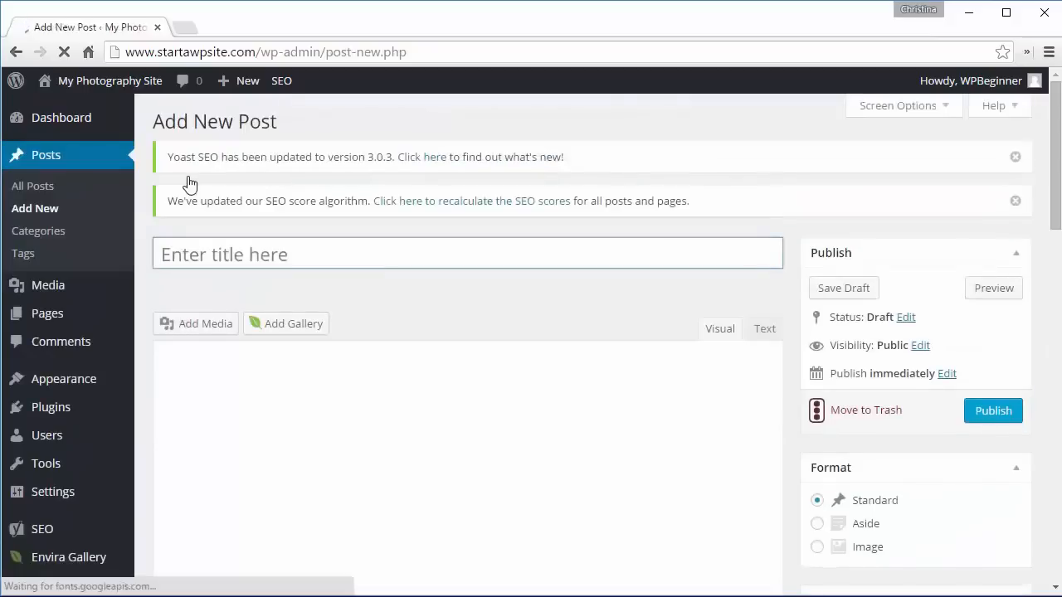
type("Photography")
scroll(1045, 268, "down", 1)
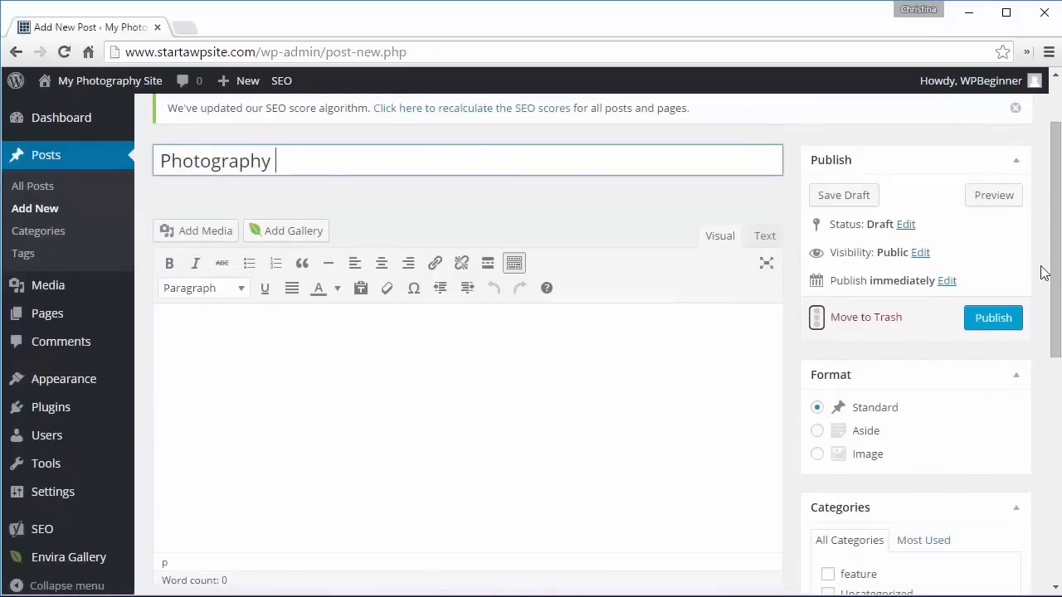
type("Tips")
- Set the post's Yoast focus keyword to photography tips and review the content analysis
left_click_drag(1052, 254, 1048, 368)
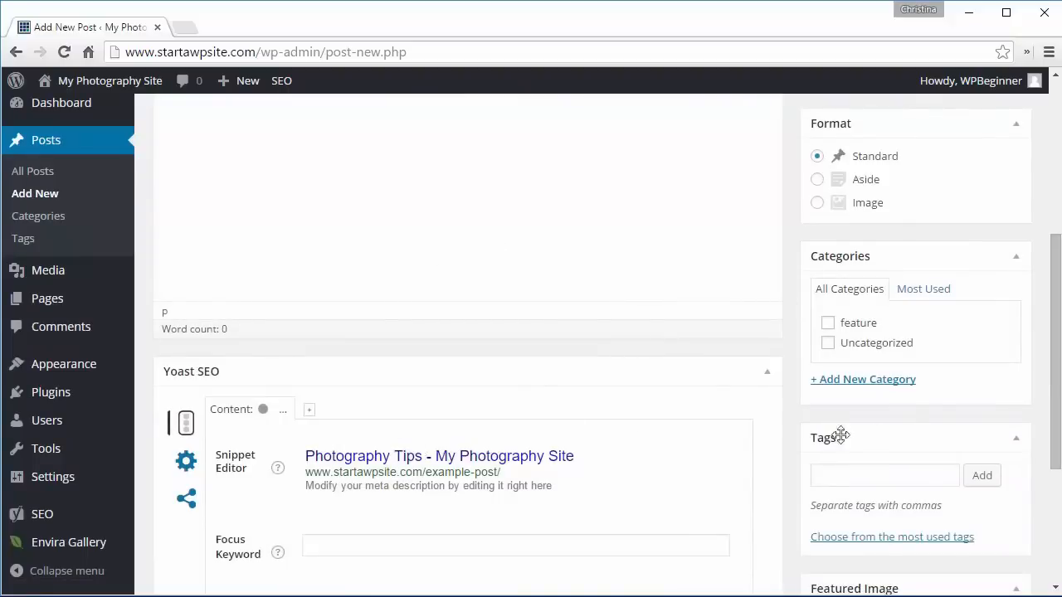
left_click_drag(1058, 339, 1054, 462)
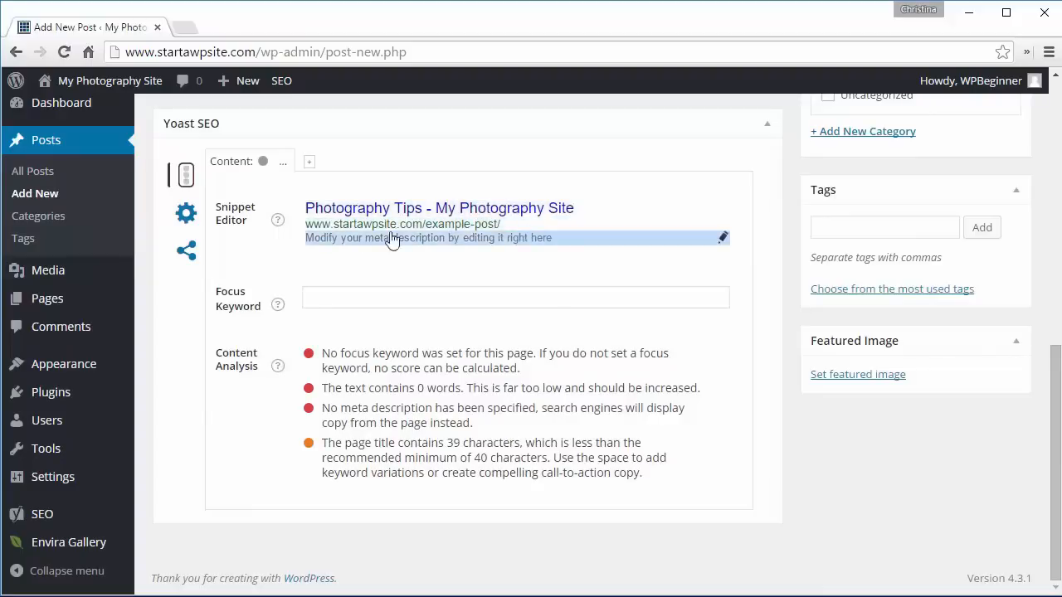
left_click(379, 297)
type("photog")
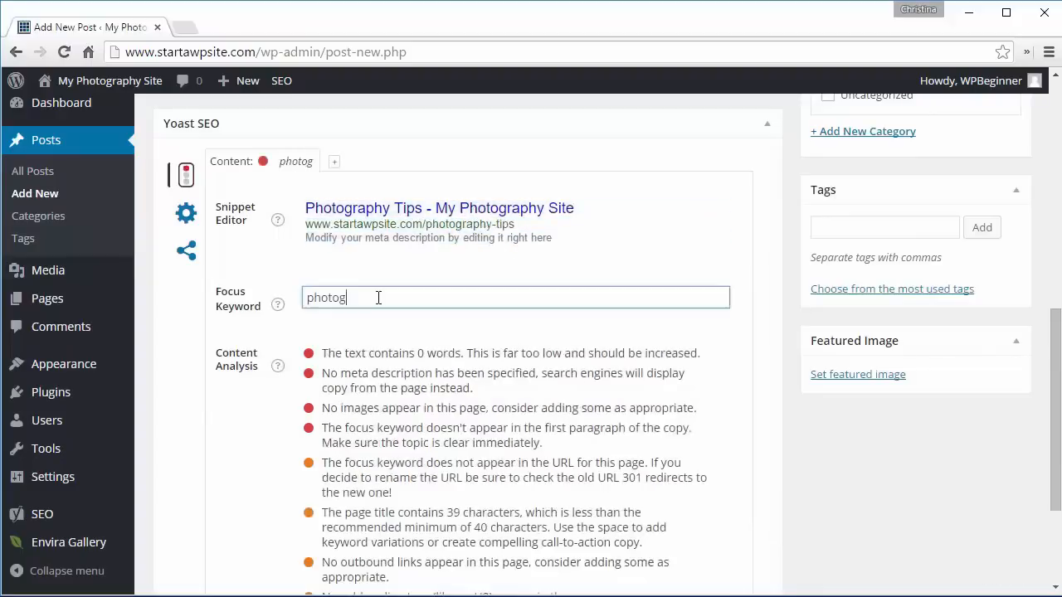
type("raphy top")
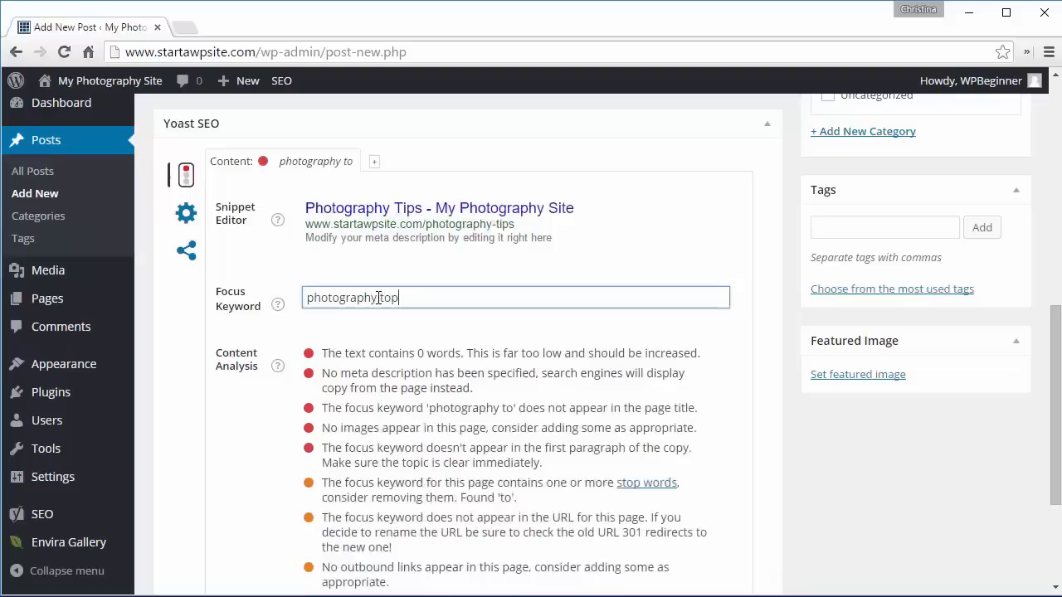
key("BackSpace")
key("BackSpace")
type("ips")
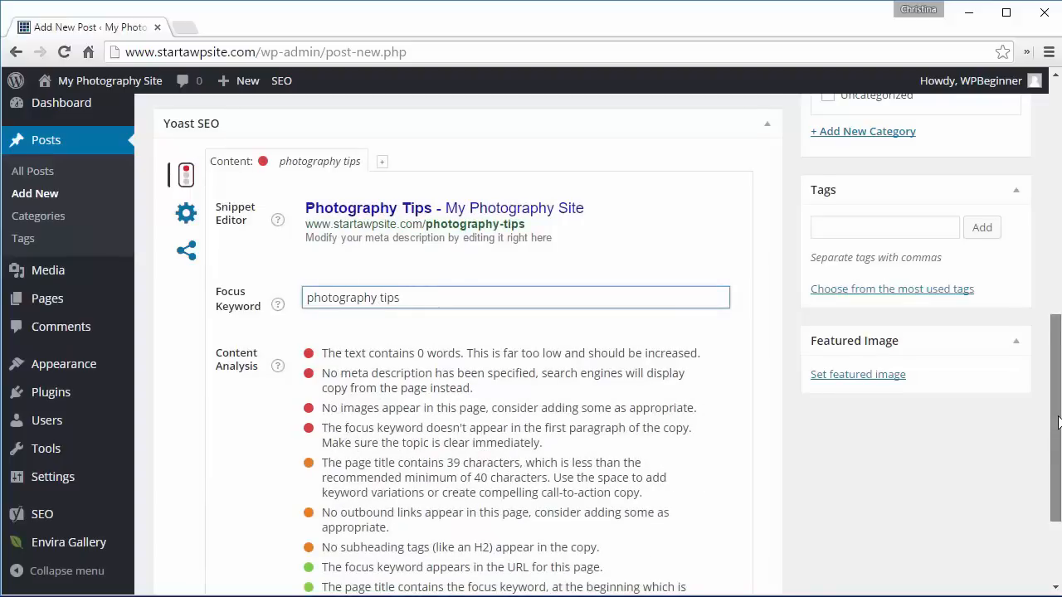
scroll(1058, 419, "down", 1)
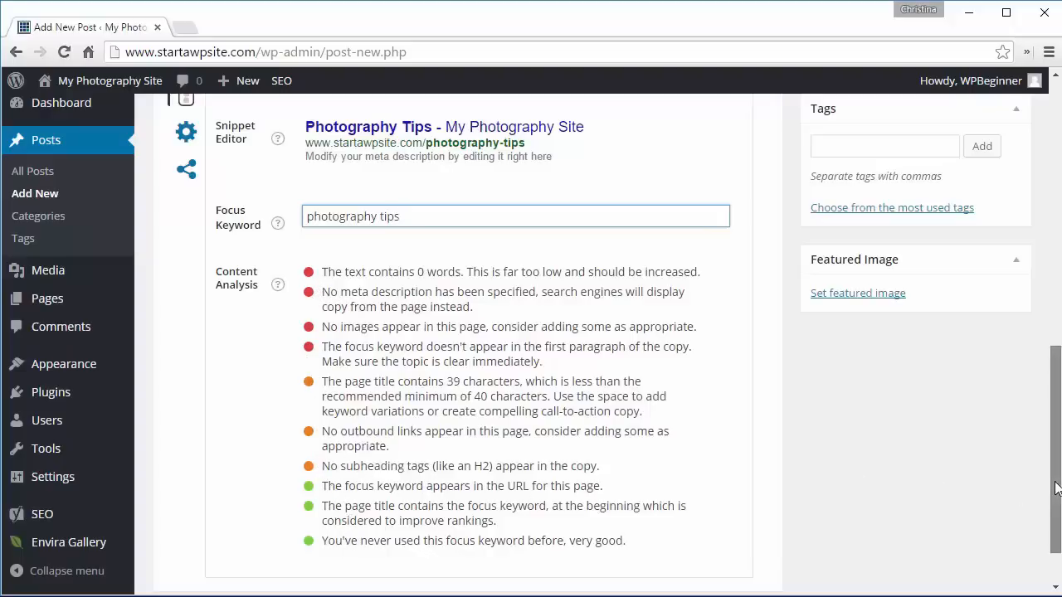
left_click_drag(1052, 491, 1059, 223)
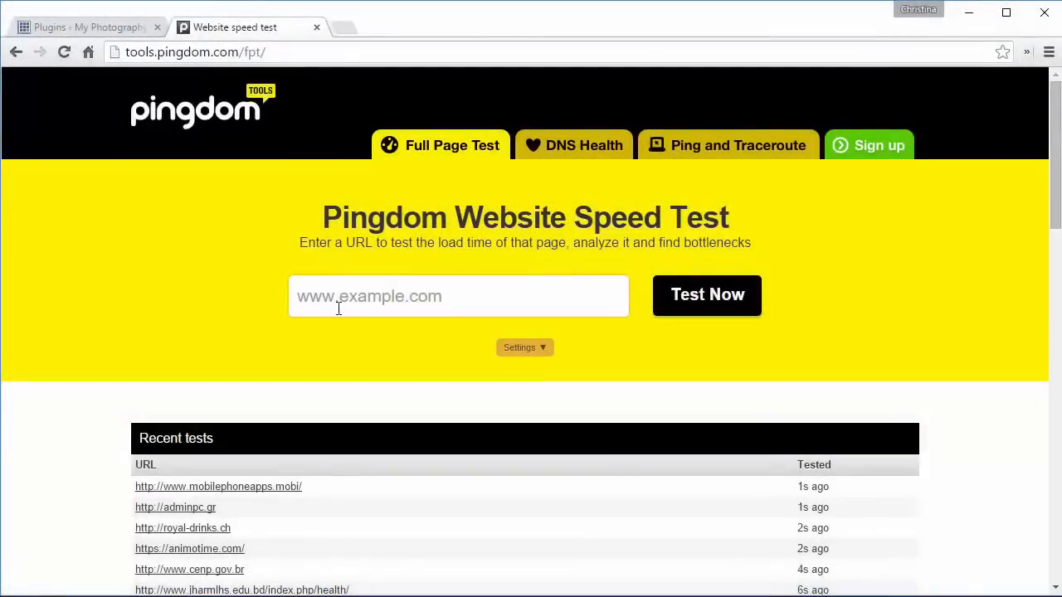
left_click(338, 307)
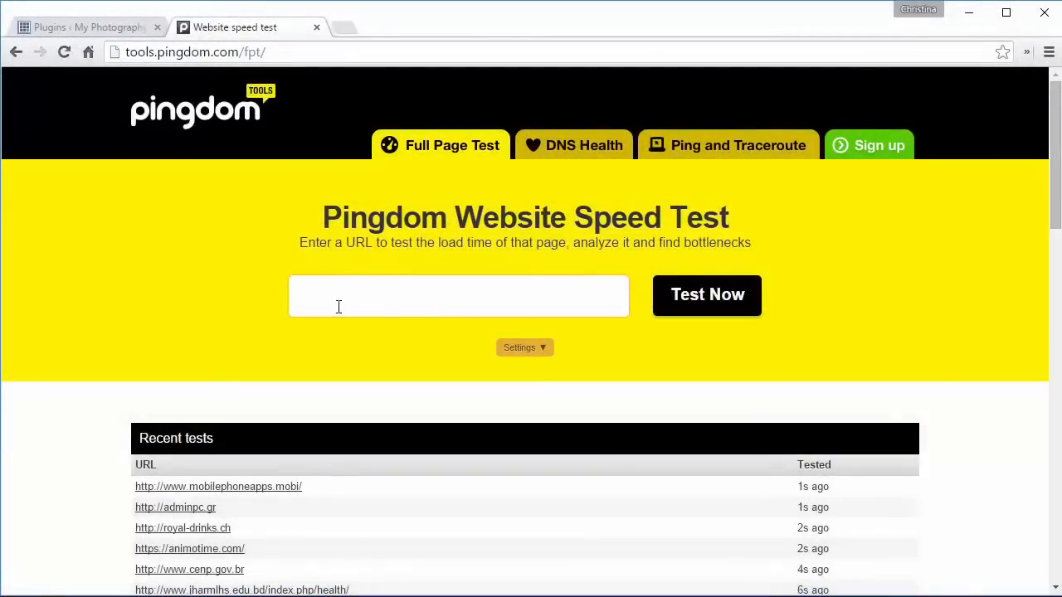
type("http://www.startawpsite.com/")
left_click(682, 308)
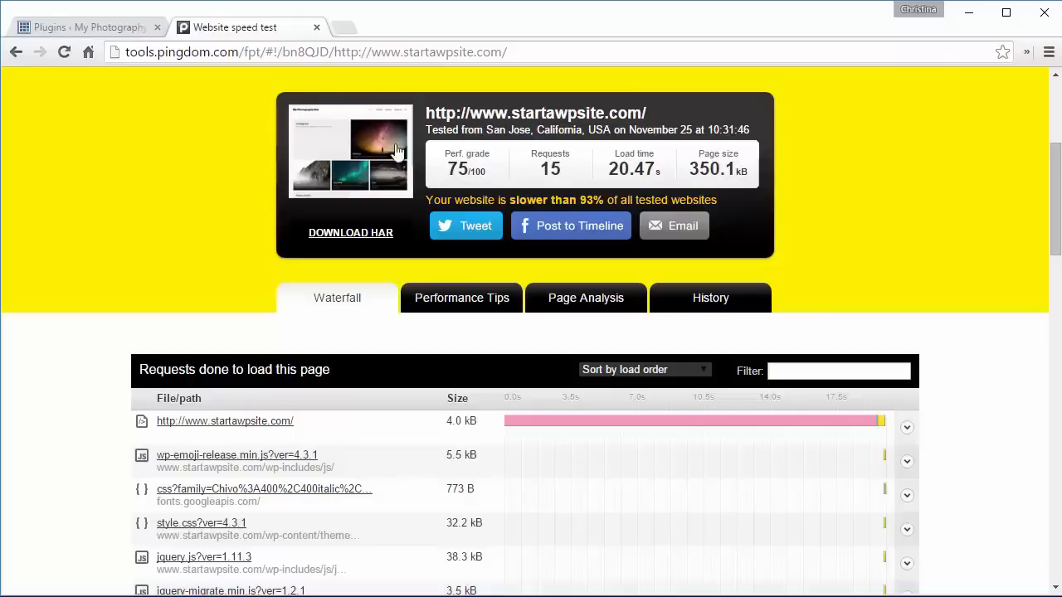
- Search for, install and activate the W3 Total Cache plugin
left_click(73, 28)
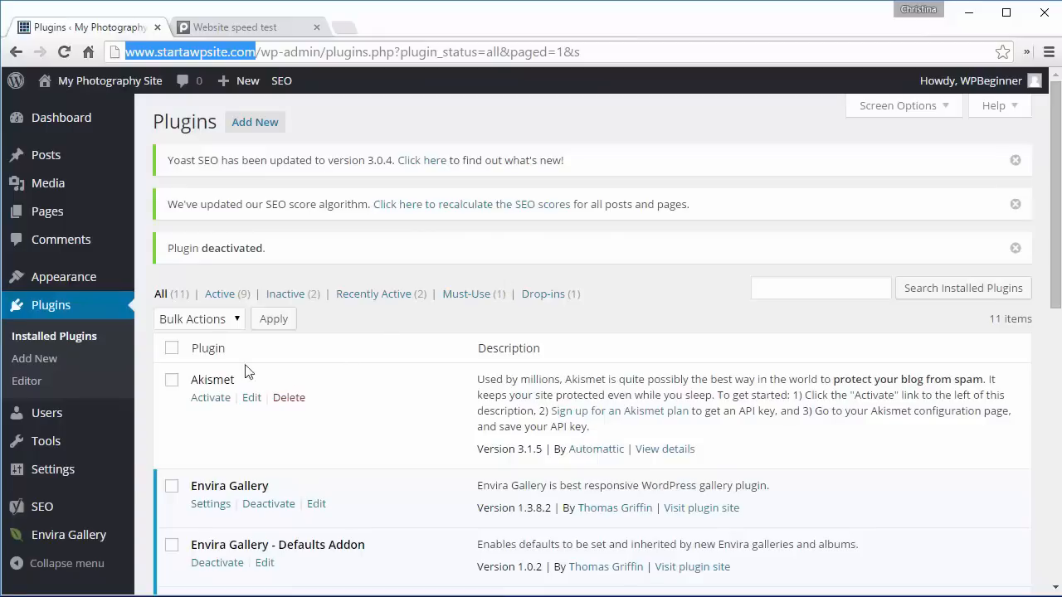
left_click(43, 358)
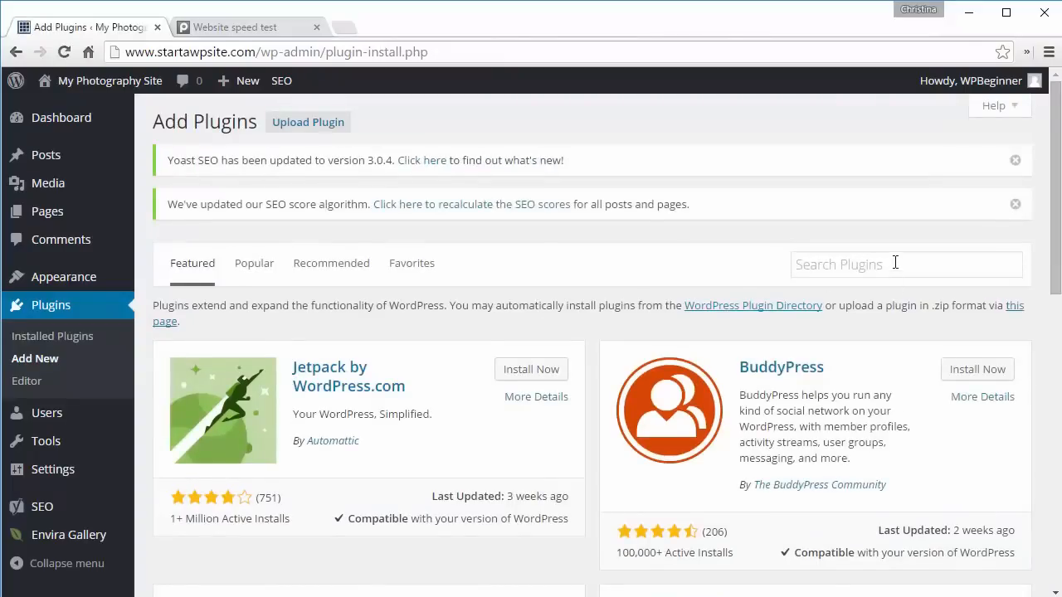
left_click(895, 262)
type("w3 ")
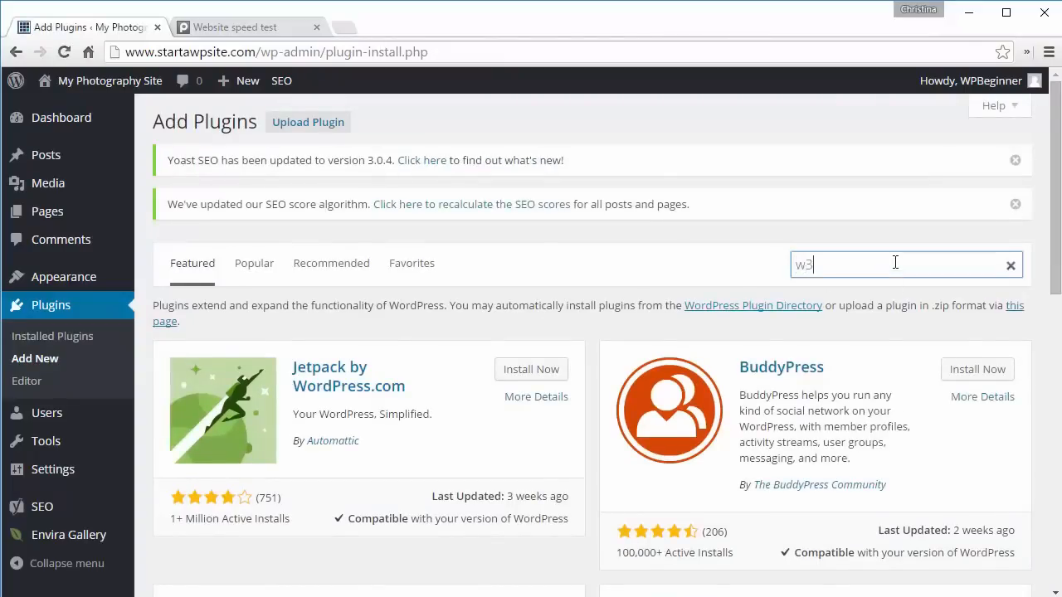
type("total cache")
key("Return")
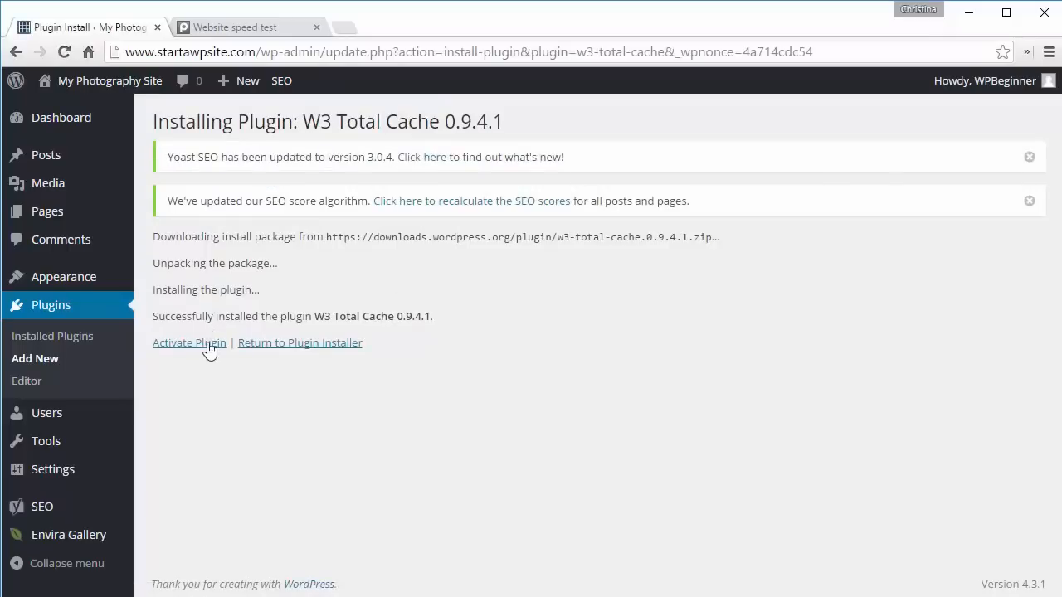
left_click(208, 348)
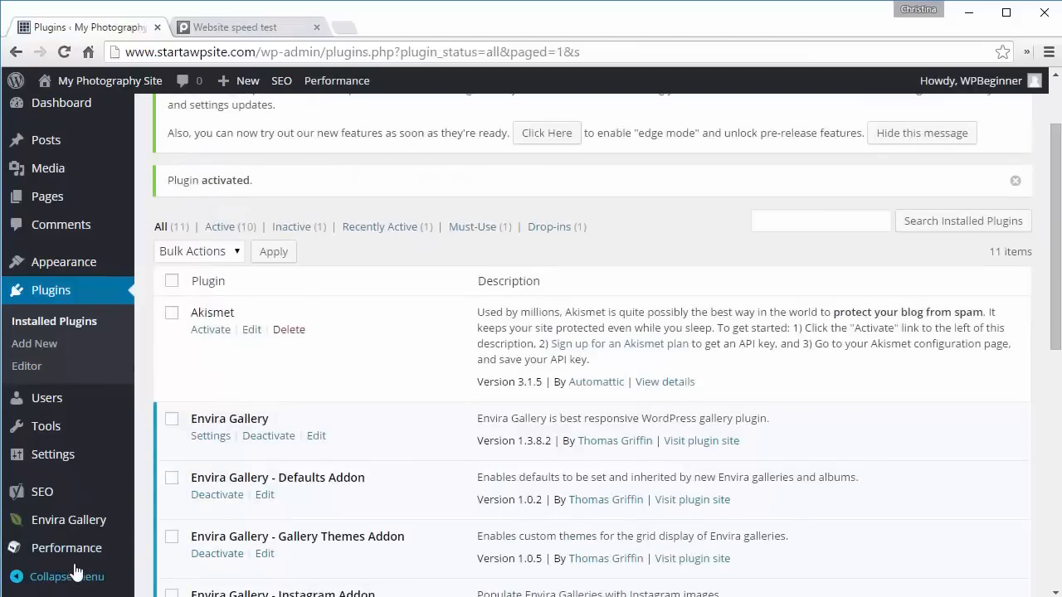
mouse_move(70, 557)
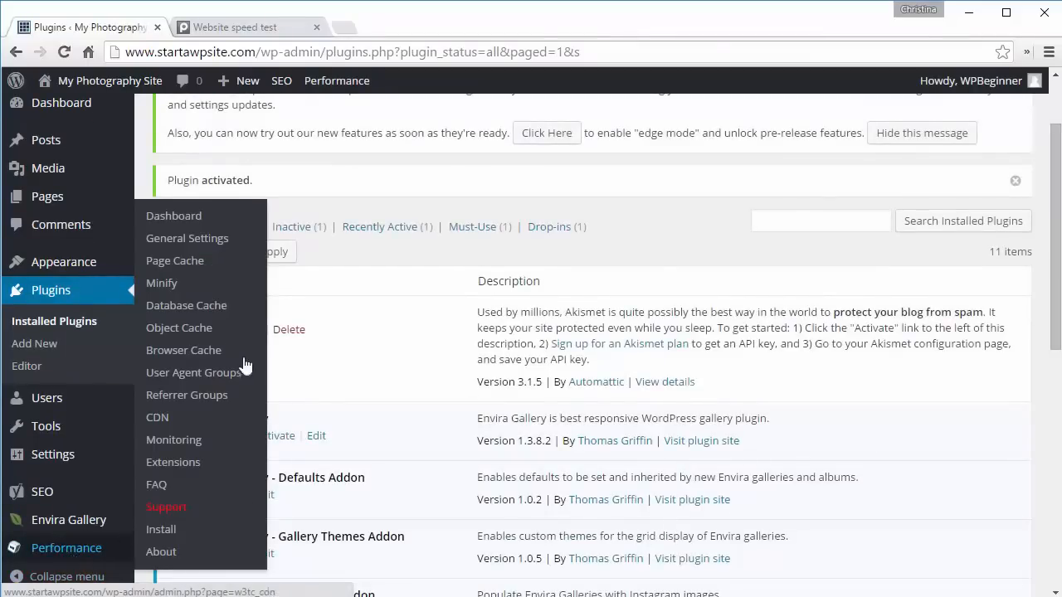
- Open W3 Total Cache's general settings, enable page cache and browser cache, and save all settings
left_click(186, 241)
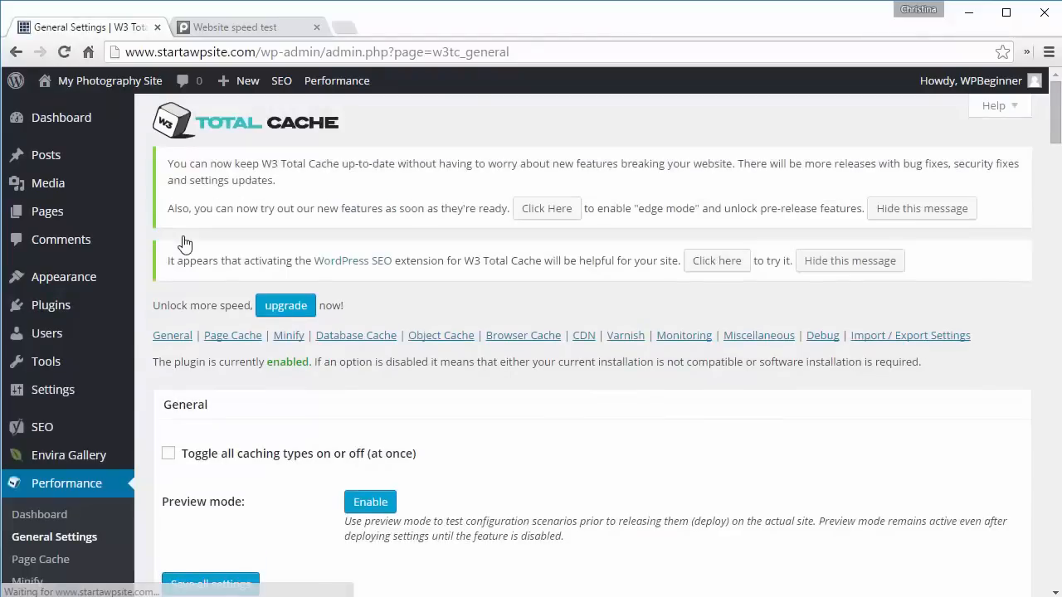
left_click(230, 336)
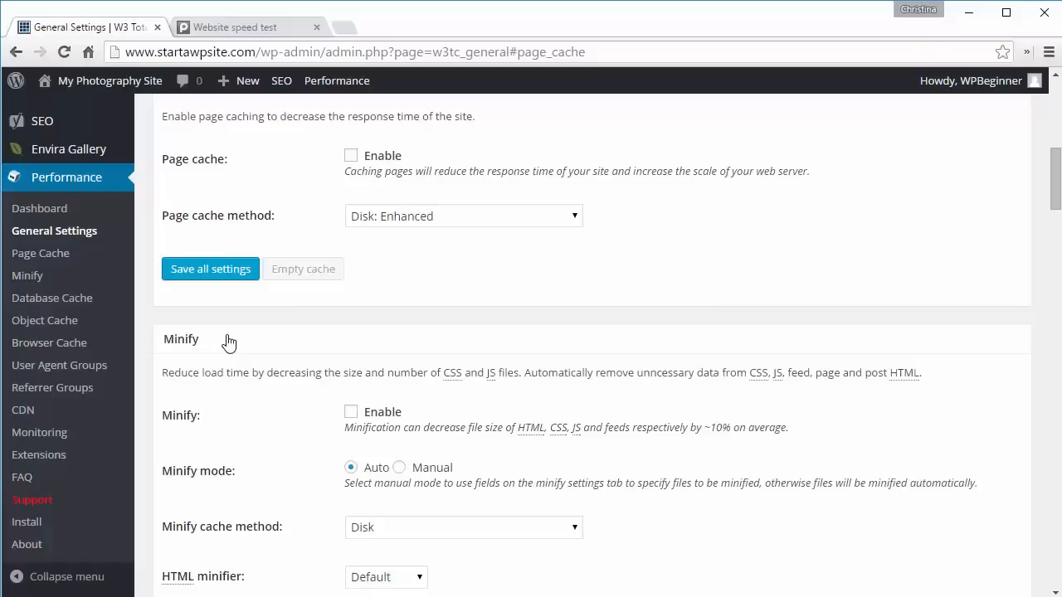
left_click(351, 157)
left_click(205, 274)
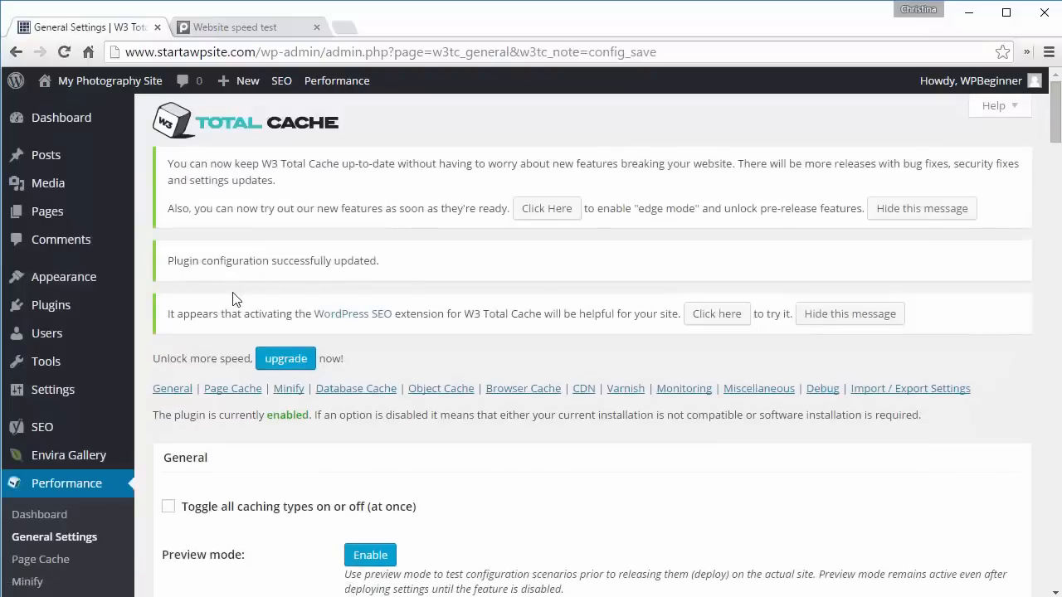
left_click(523, 389)
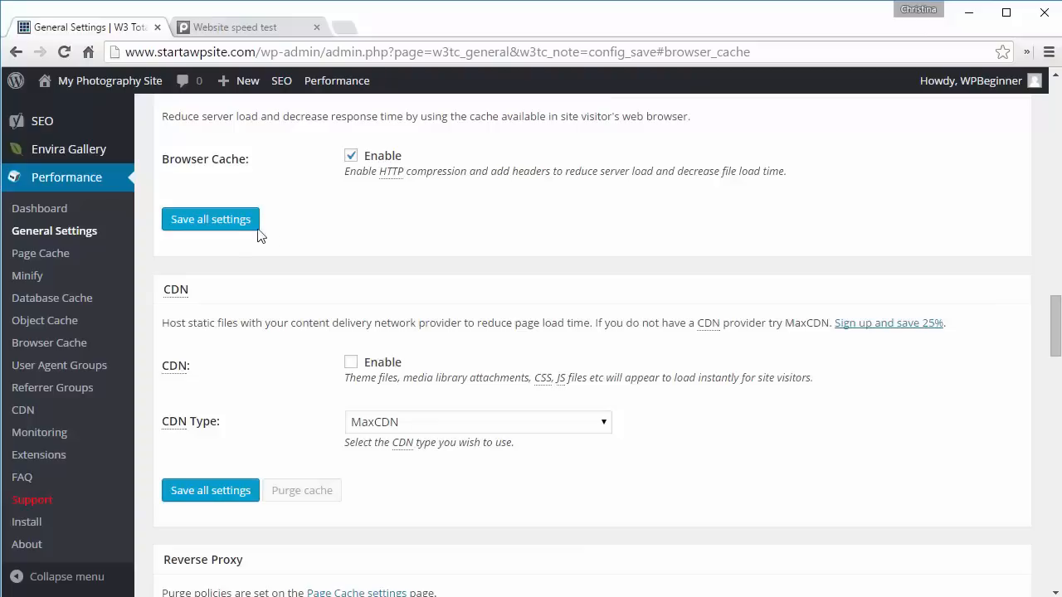
left_click(220, 231)
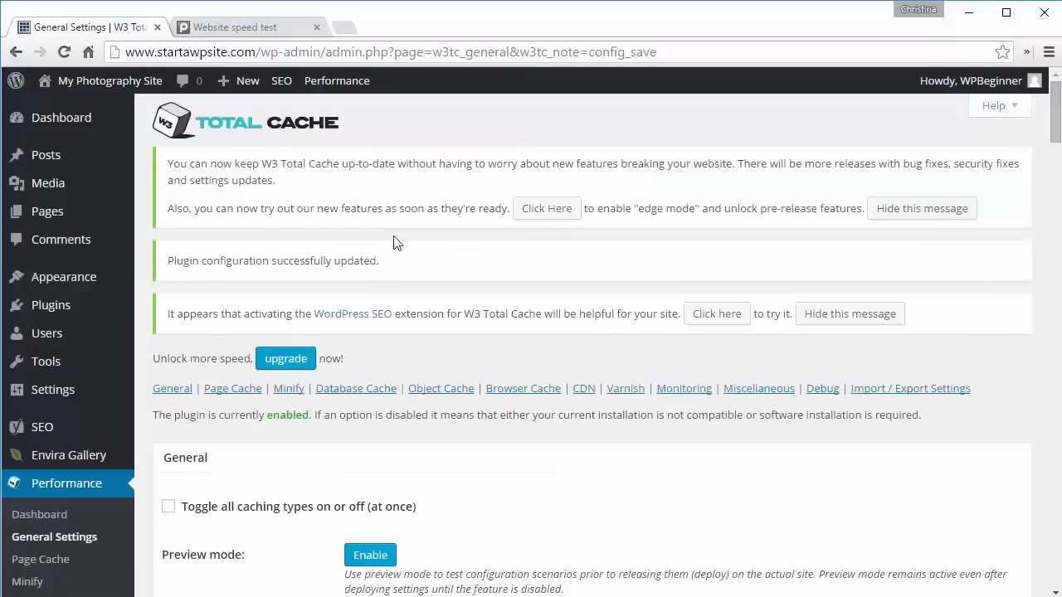
- In the Browser Cache settings, enable the expires, cache control, entity tag and W3 Total Cache headers, then save
scroll(395, 242, "down", 3)
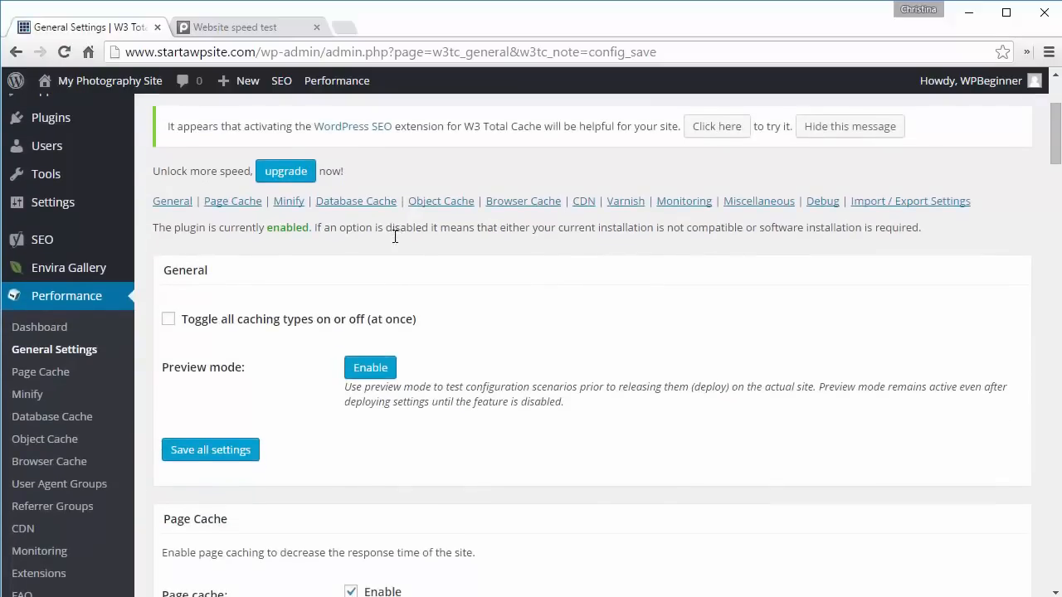
left_click(33, 467)
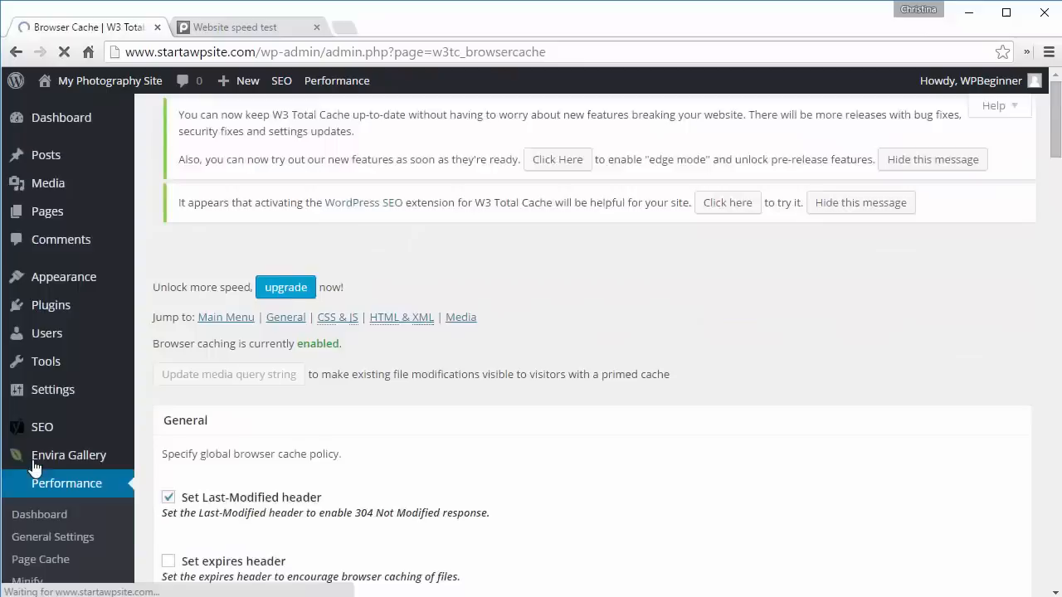
scroll(450, 445, "down", 4)
left_click(168, 214)
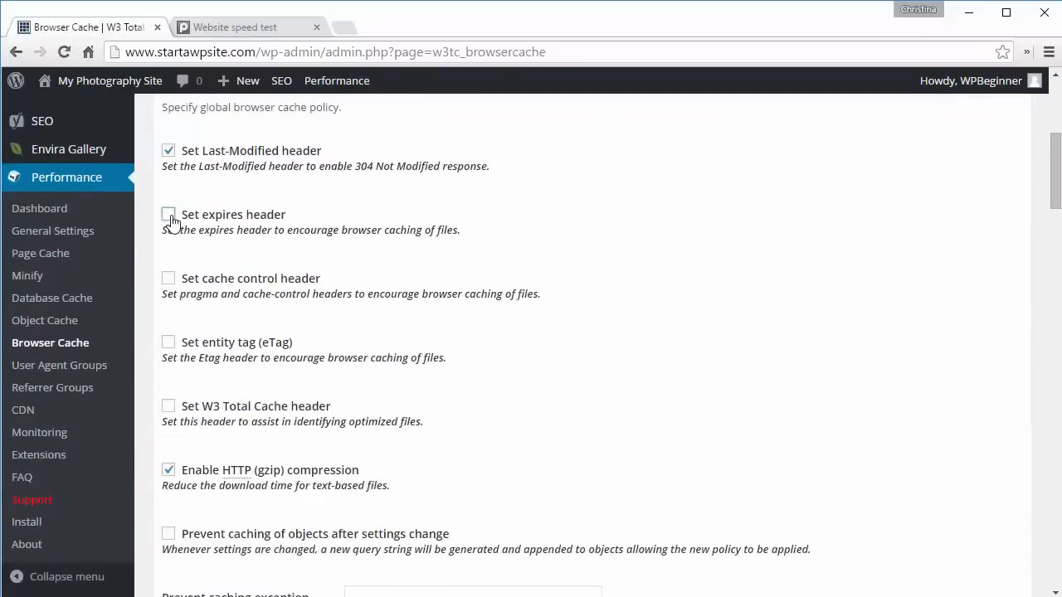
left_click(168, 278)
left_click(168, 342)
left_click(169, 406)
scroll(500, 410, "down", 2)
scroll(498, 411, "down", 6)
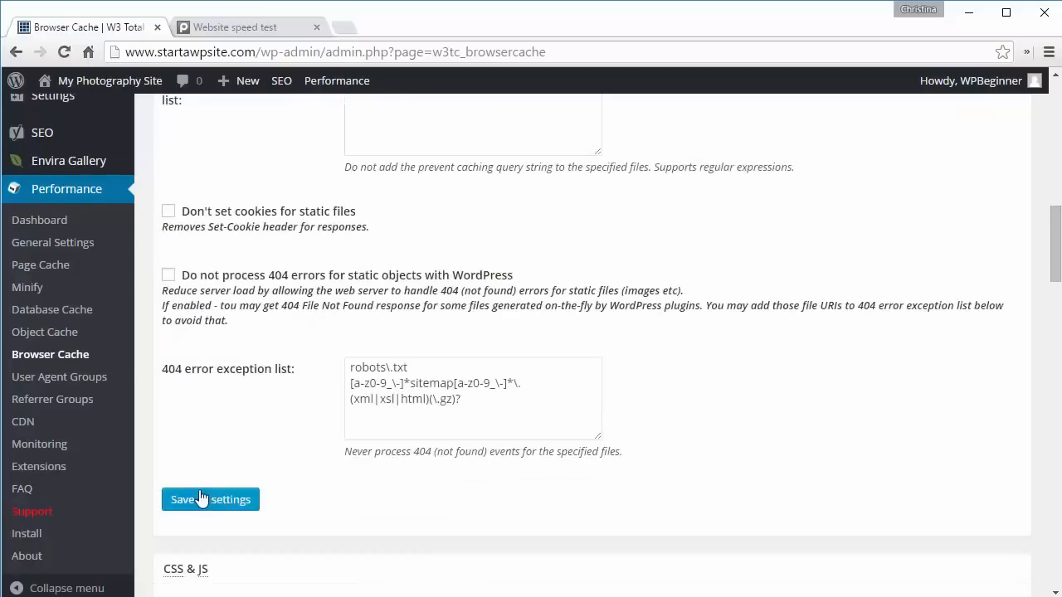
left_click(193, 500)
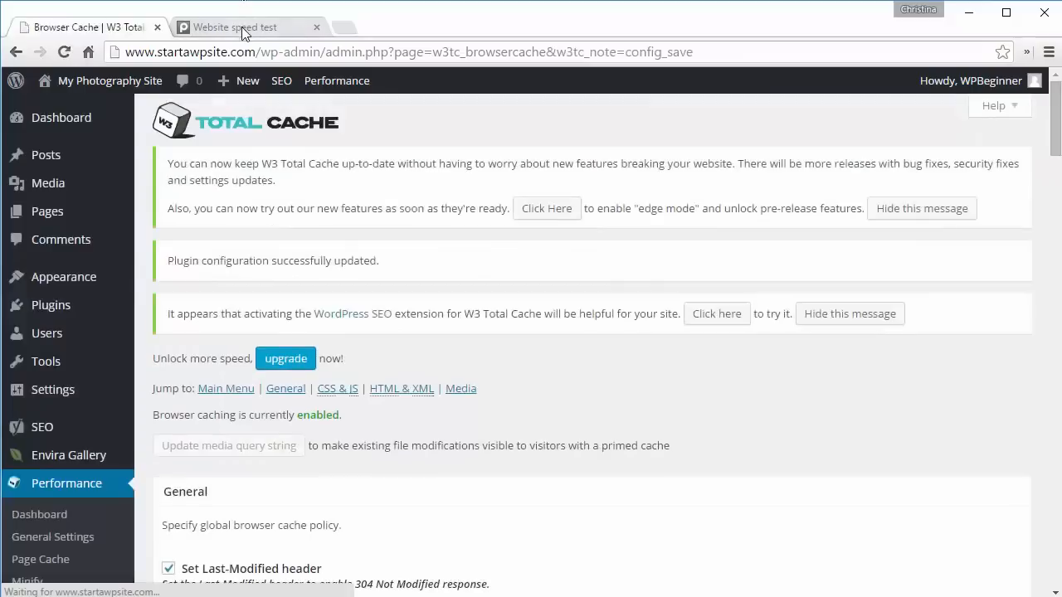
left_click(245, 24)
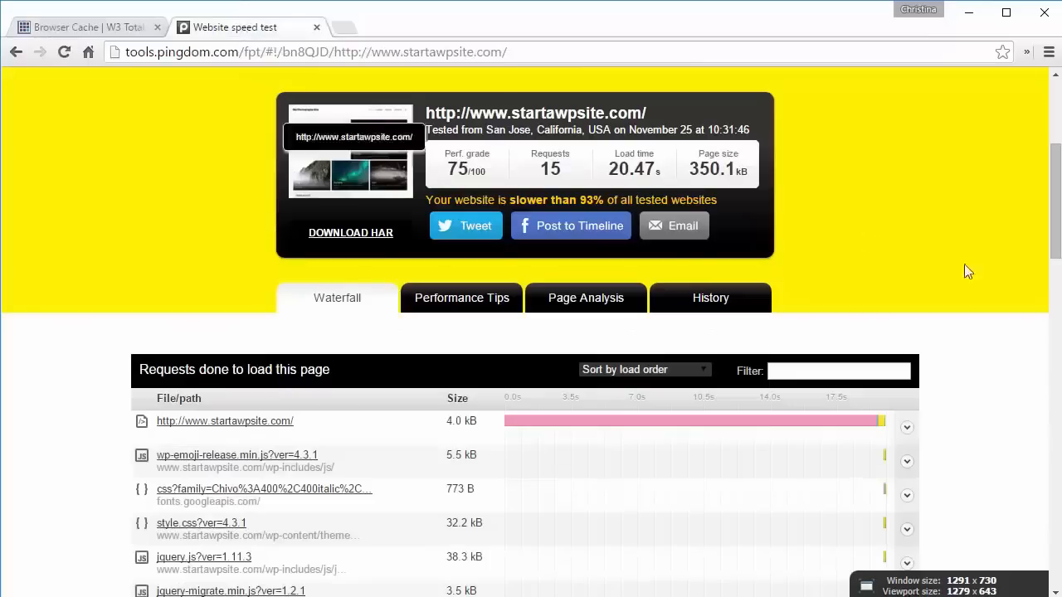
scroll(979, 268, "up", 3)
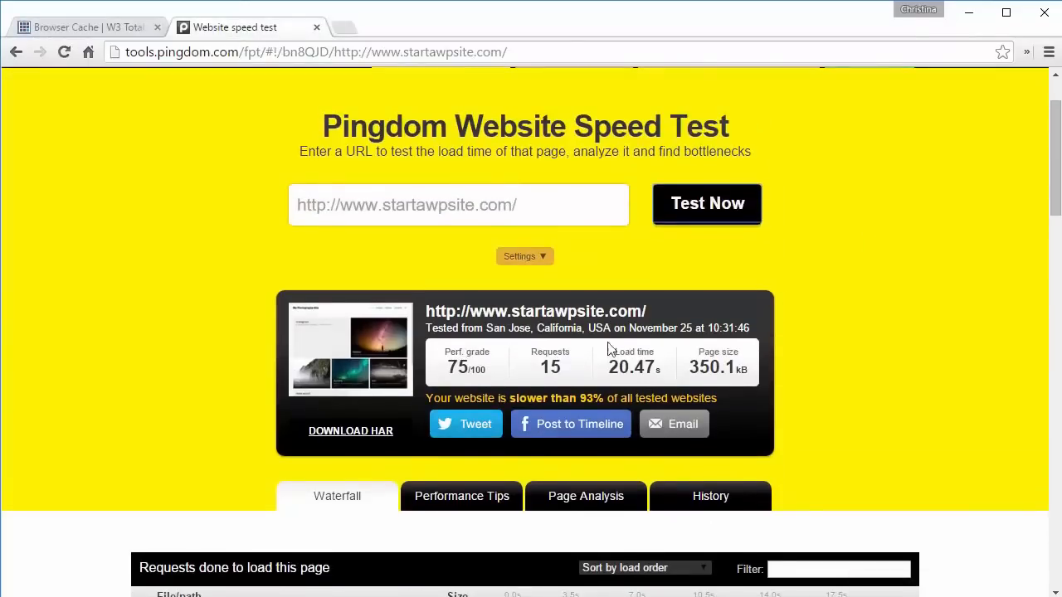
left_click(711, 220)
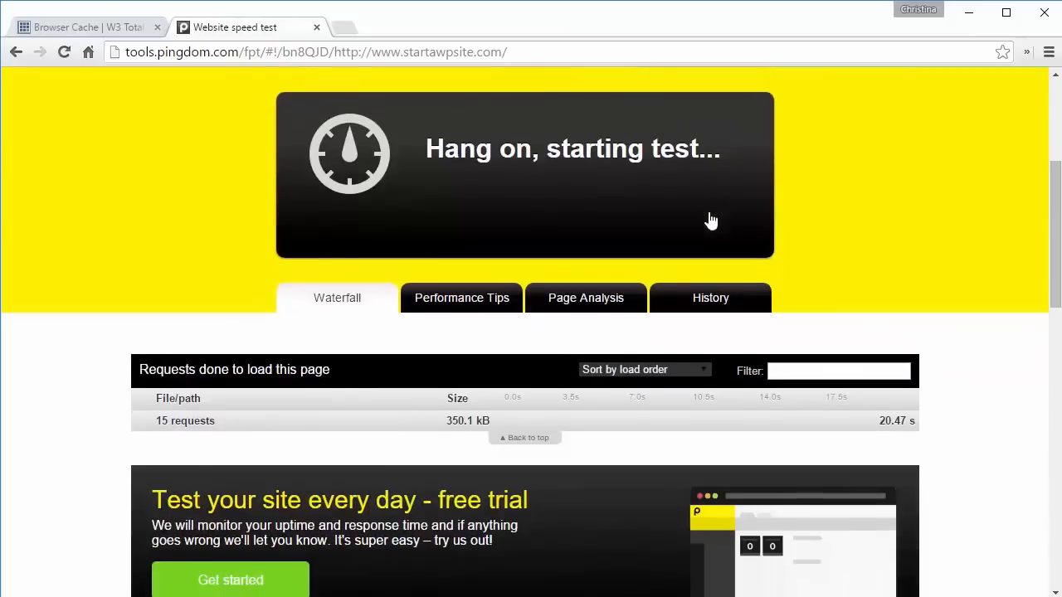